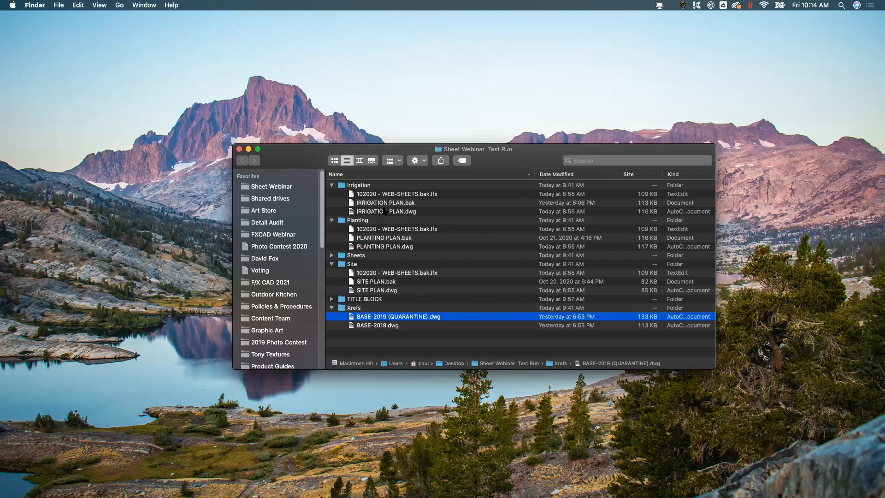
Switch to F/X CAD and start a new blank drawing.
key("ctrl+Up")
left_click(558, 43)
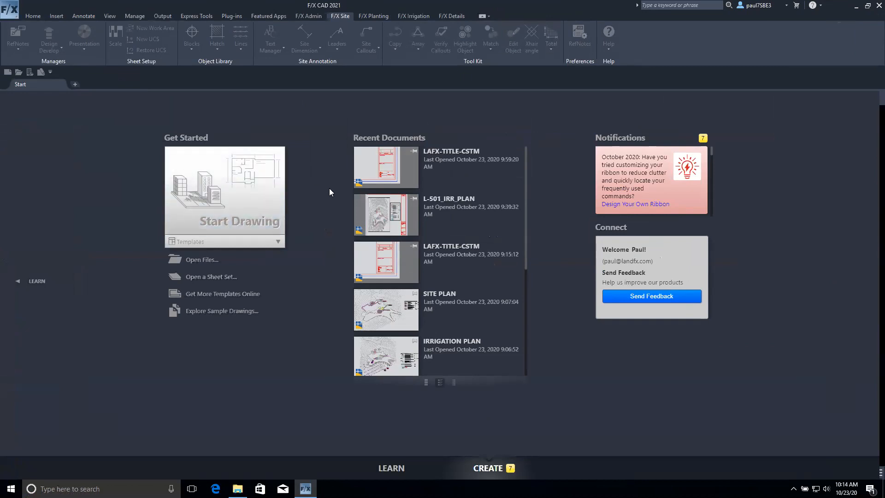
left_click(272, 189)
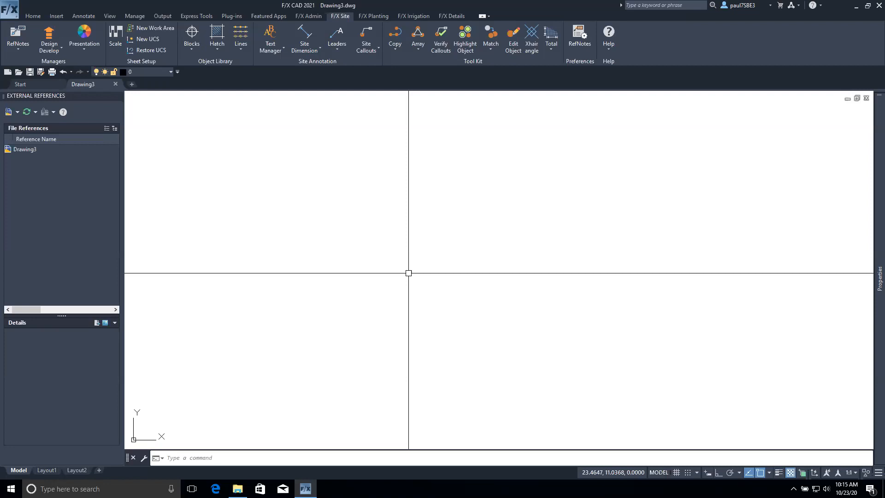
Check the new drawing's length type and insertion scale in the Drawing Units settings and accept them.
type("un")
key("Return")
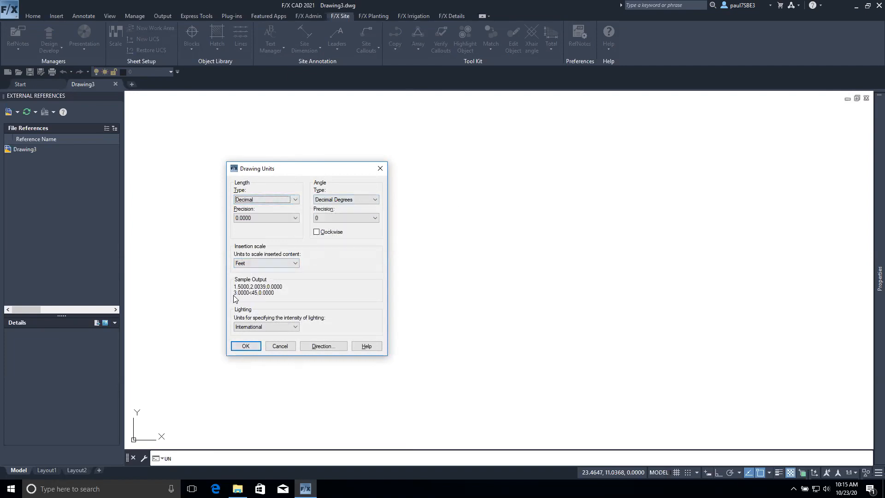
left_click(245, 345)
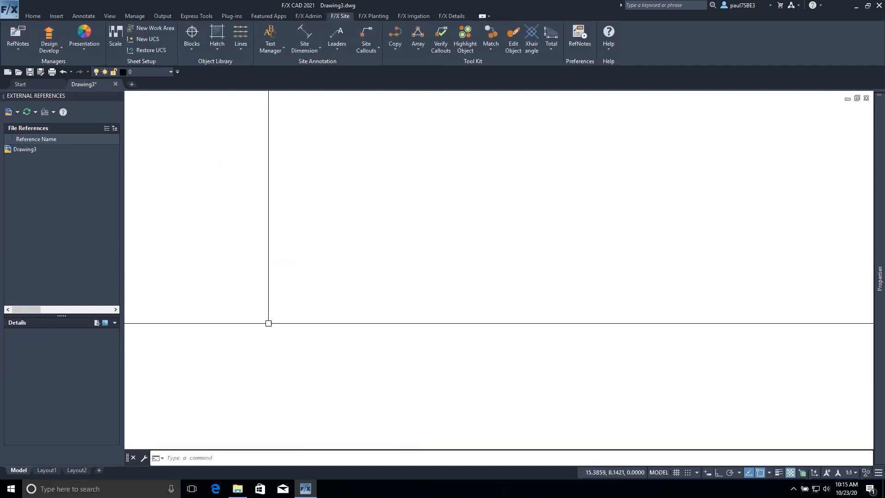
Modify the page setup of Layout1 to use the DWG To PDF.pc3 plotter.
left_click(48, 470)
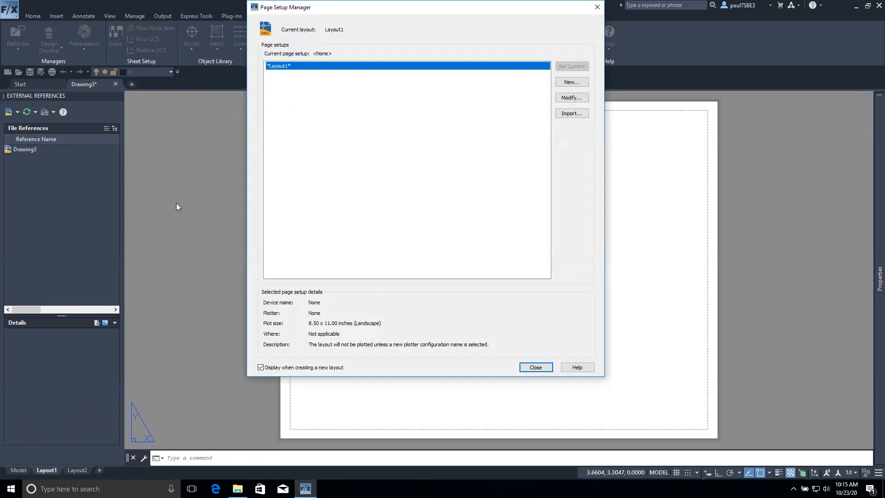
left_click_drag(300, 9, 306, 39)
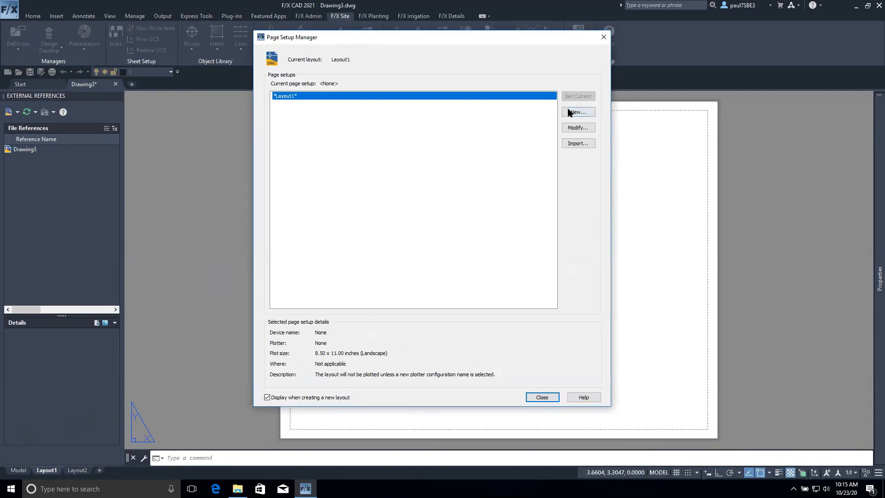
left_click(572, 127)
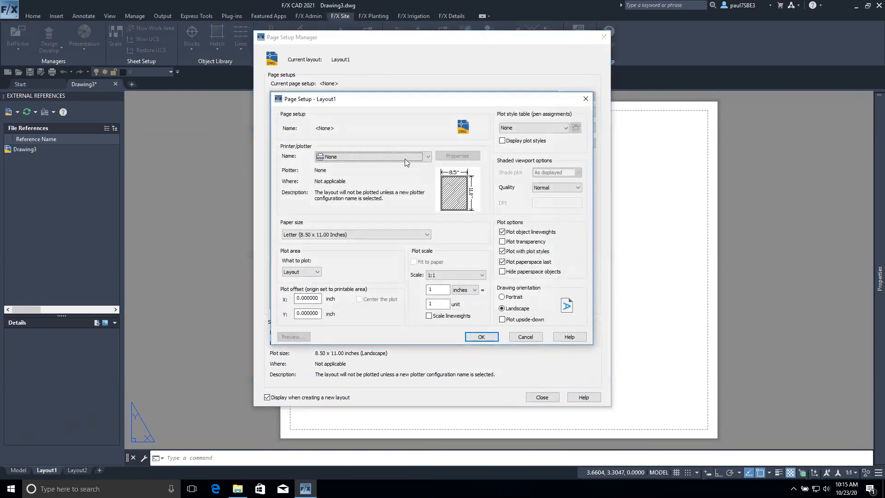
left_click(425, 157)
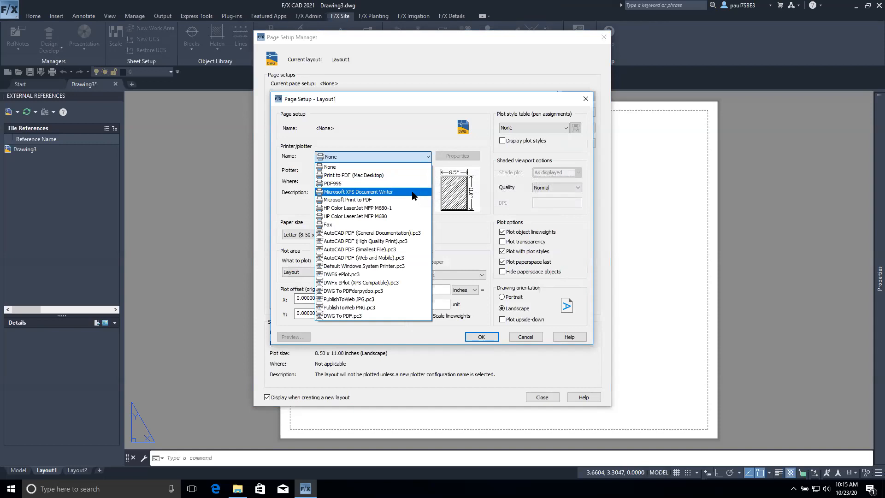
left_click(374, 317)
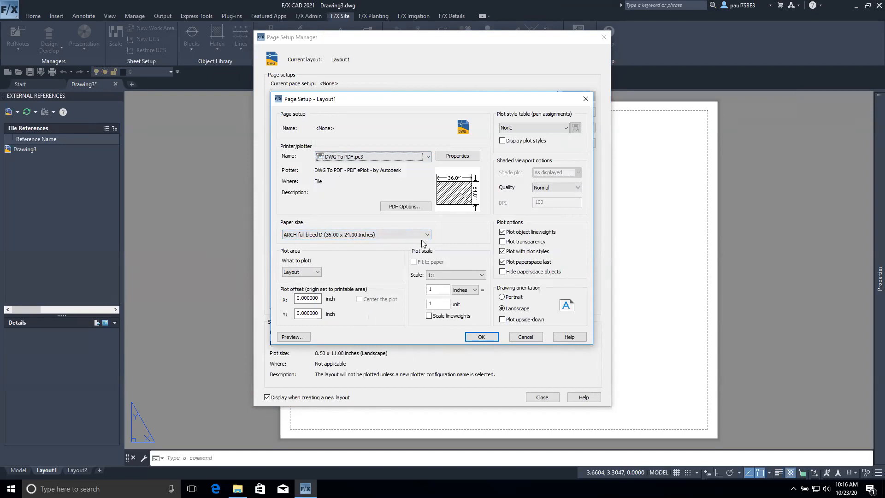
Assign the LFX.ctb plot style table, turn on plot transparency, and apply the page setup to Layout1.
left_click(521, 128)
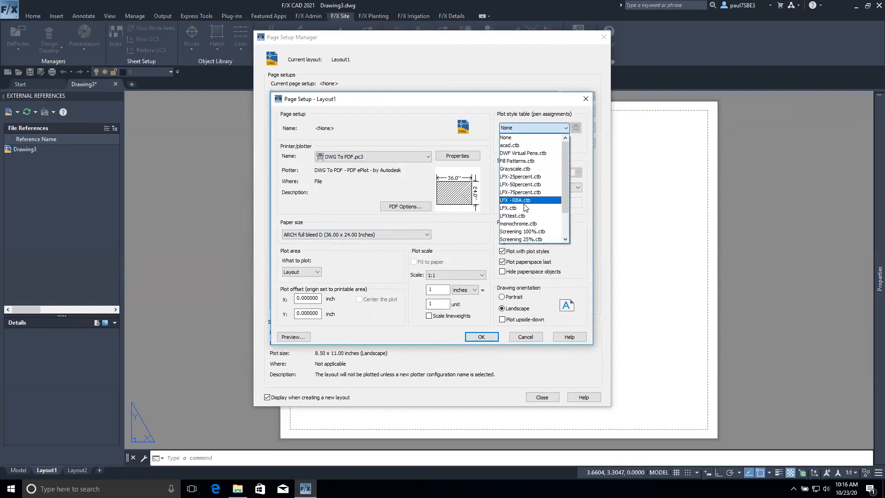
left_click(527, 208)
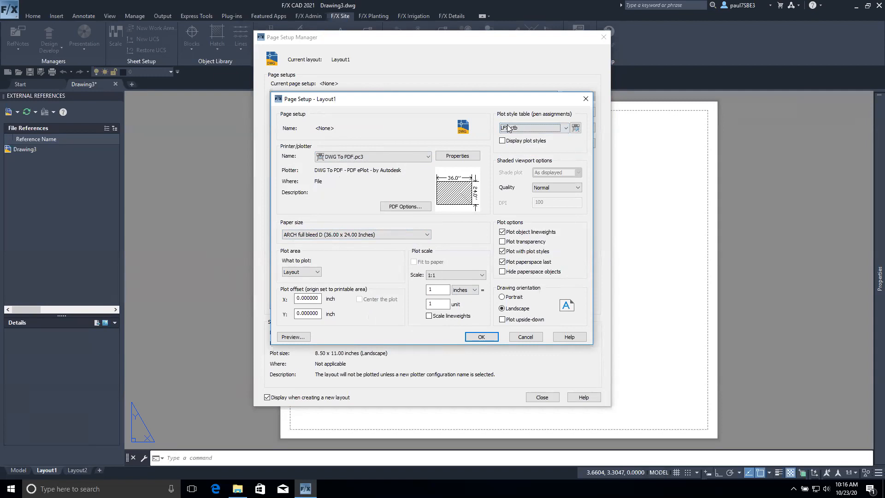
left_click(532, 242)
left_click(481, 337)
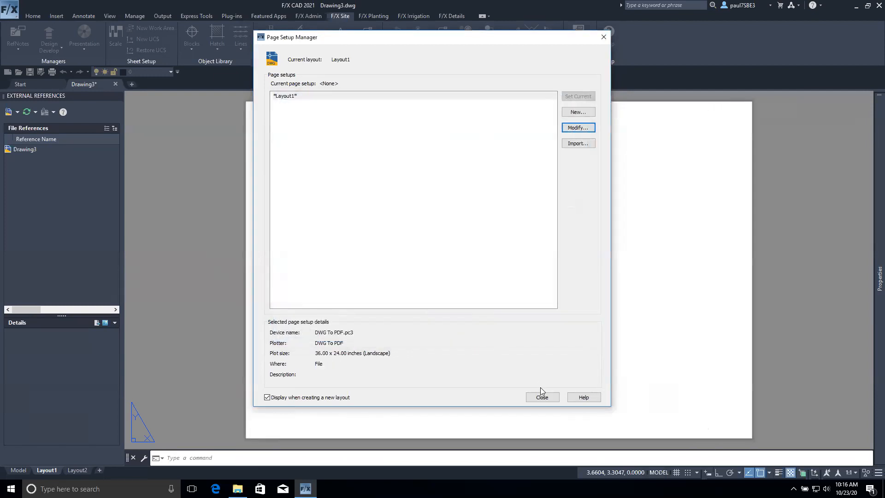
left_click(543, 396)
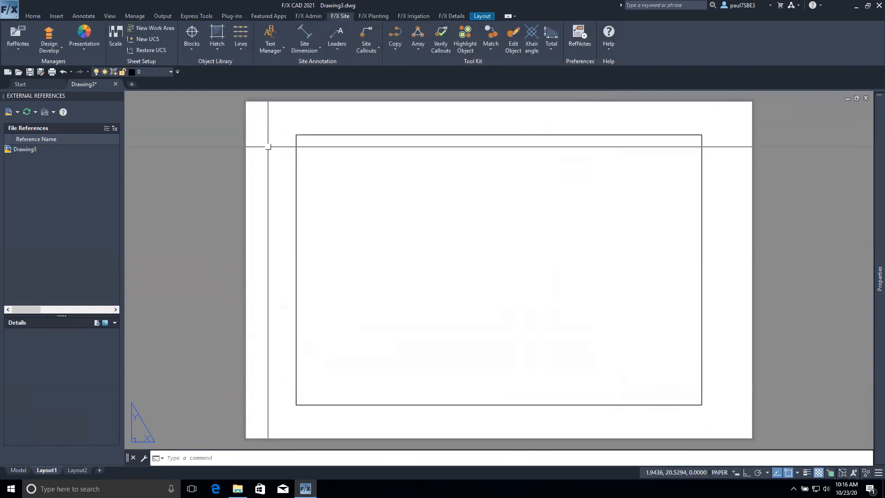
Delete the default viewport from Layout1.
left_click(320, 135)
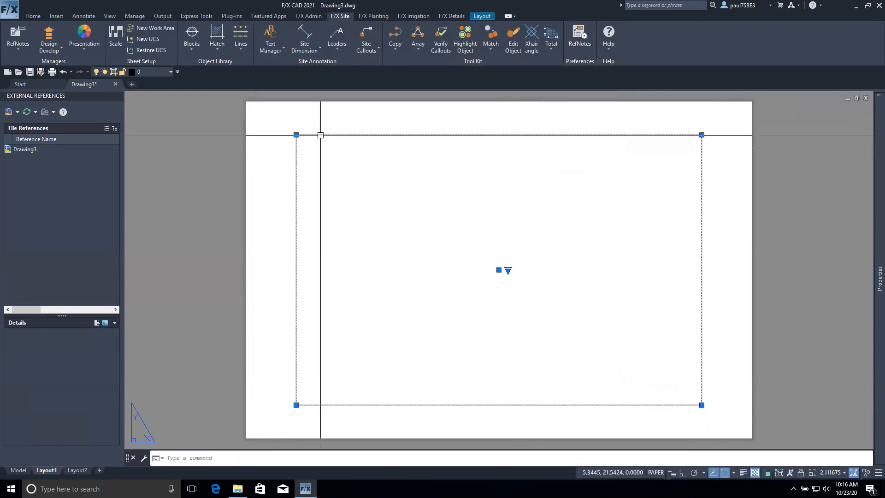
key("Delete")
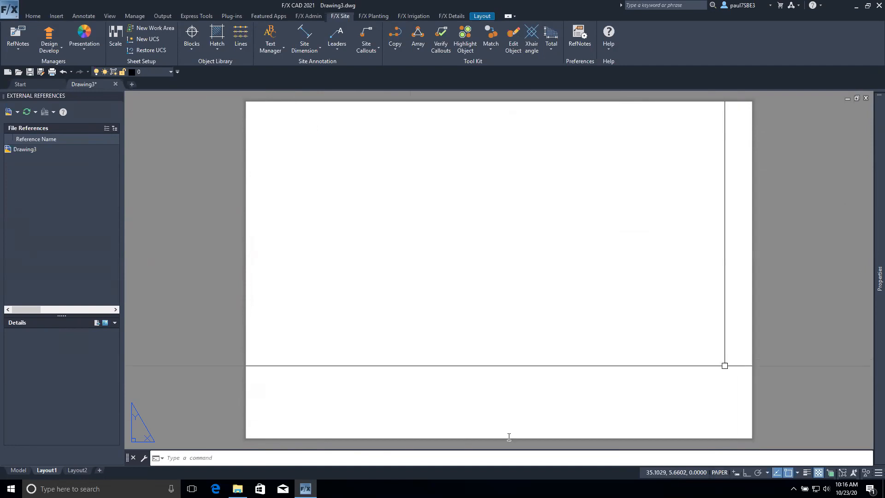
Open the title block drawing LAFX-TITLE-CSTM.dwg from File Explorer.
left_click(238, 488)
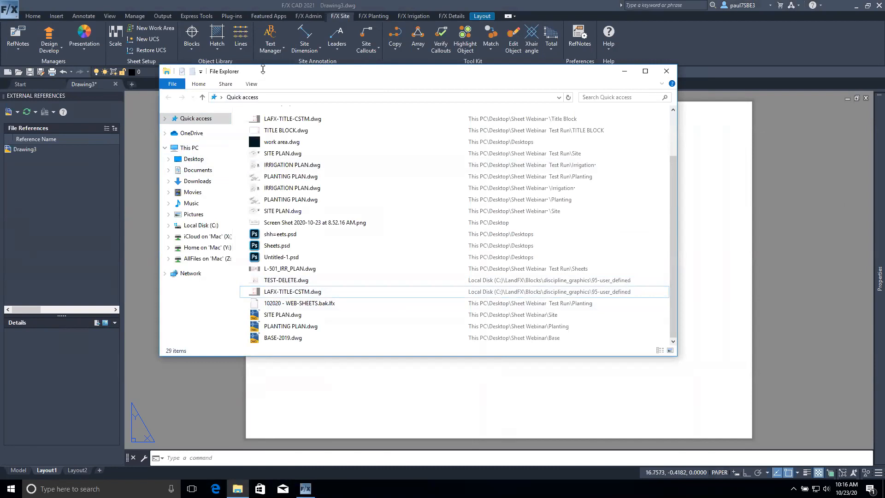
left_click(666, 71)
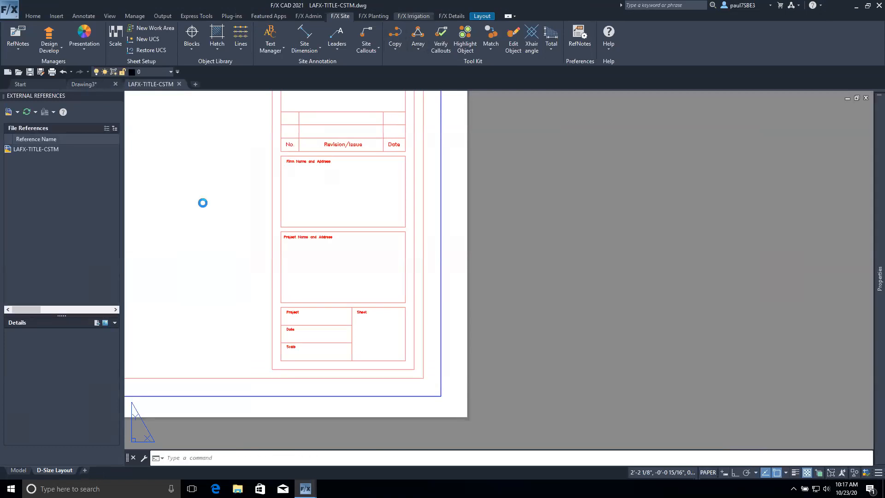
Examine the title block on the D-Size Layout, including its border, general notes column and project information boxes.
middle_click_drag(209, 173, 641, 292)
scroll(358, 208, "down", 4)
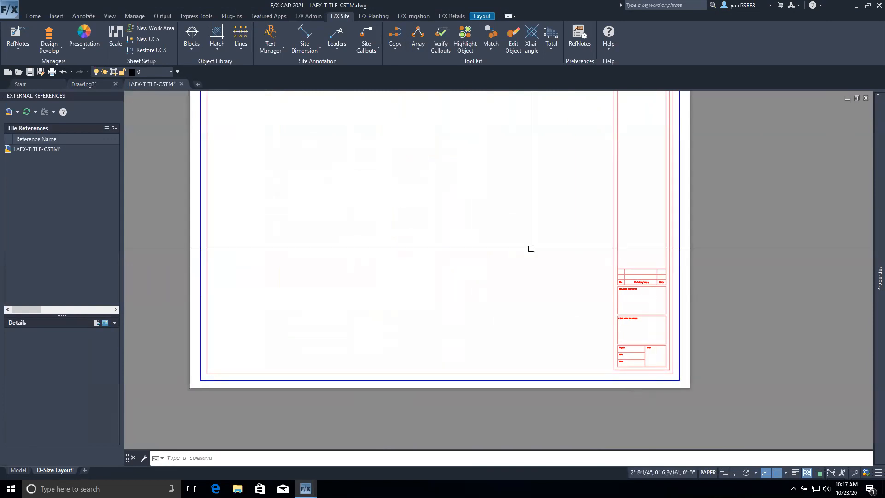
scroll(530, 247, "down", 2)
scroll(475, 212, "up", 2)
middle_click_drag(504, 225, 453, 216)
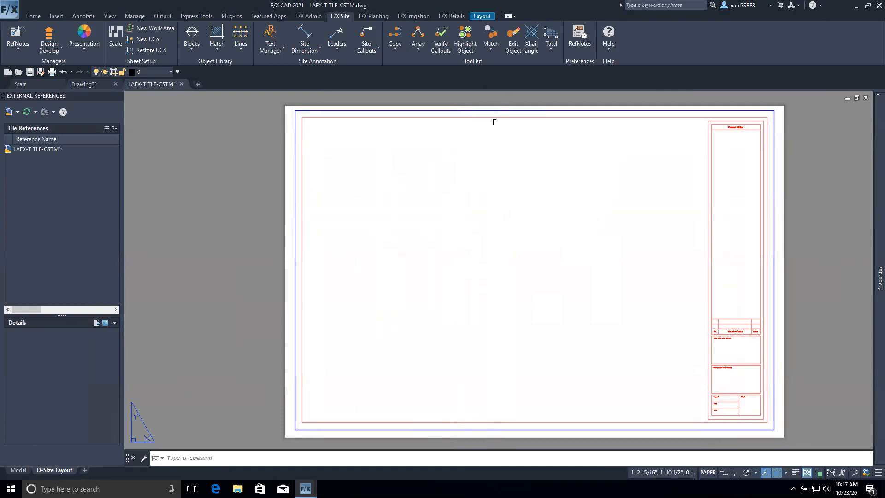
scroll(737, 122, "up", 2)
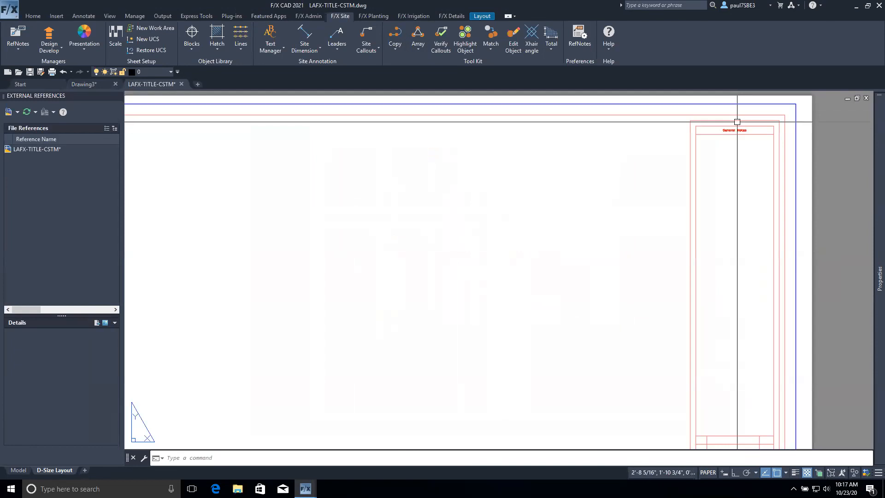
scroll(737, 122, "down", 4)
scroll(732, 184, "up", 2)
middle_click_drag(732, 184, 711, 230)
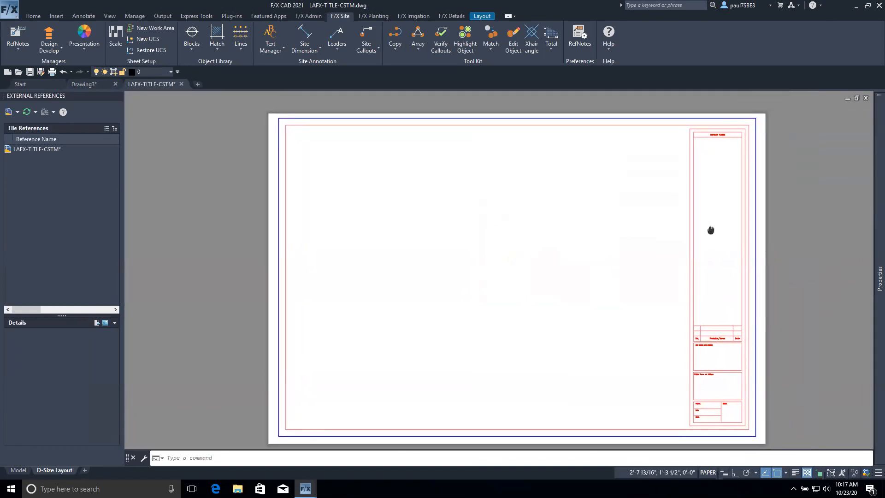
scroll(691, 224, "up", 2)
scroll(433, 279, "down", 2)
middle_click_drag(433, 278, 481, 242)
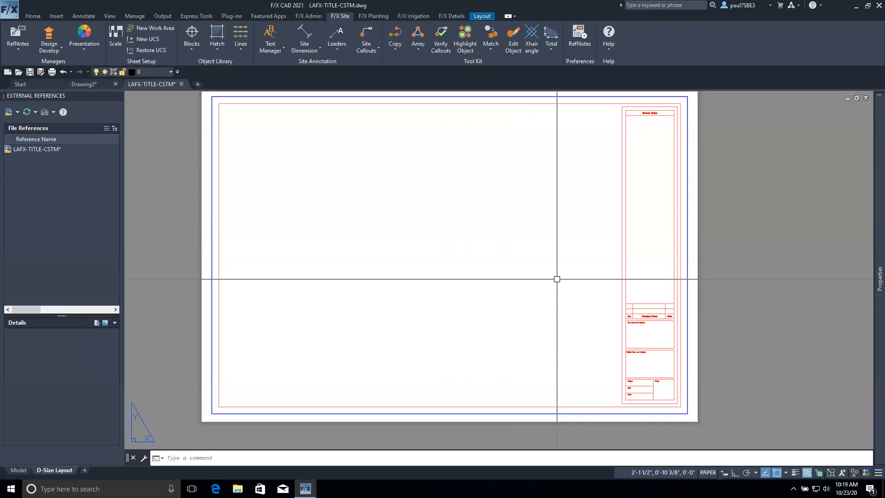
Place horizontal single-line text reading SHEET in the ARIAL 16 PT style inside the title block's Sheet box, with Ortho on.
scroll(653, 378, "up", 3)
scroll(652, 377, "up", 4)
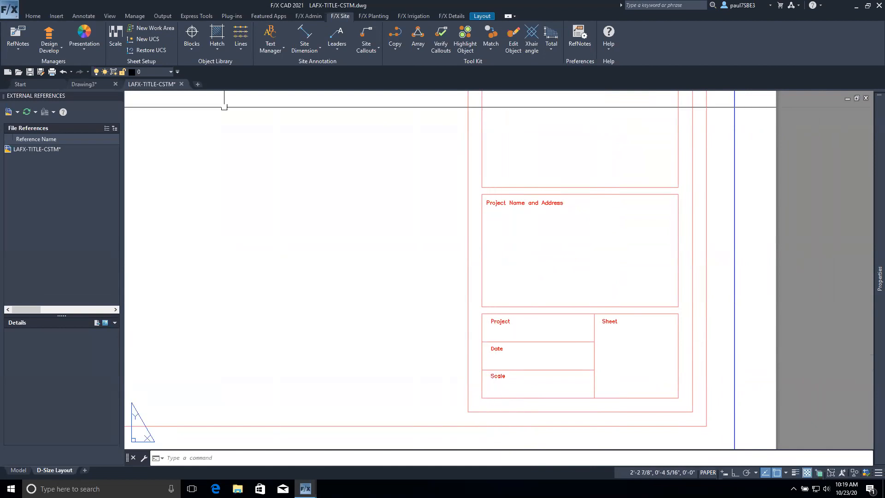
left_click(261, 31)
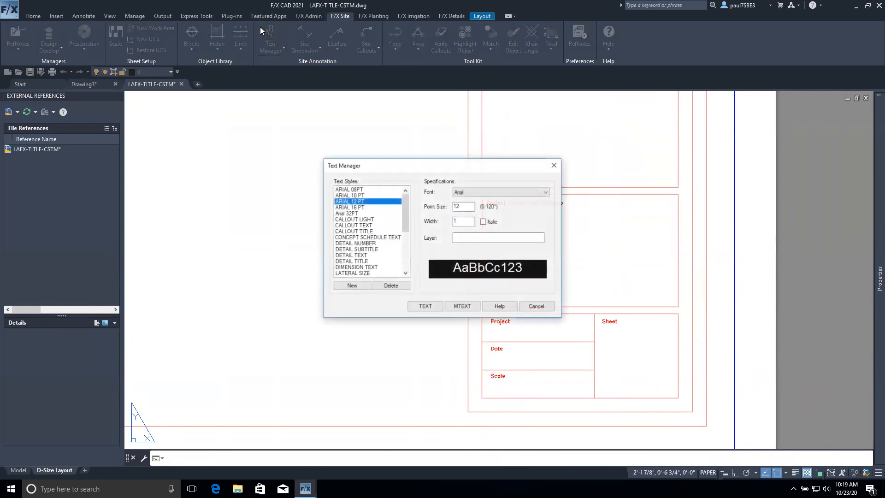
left_click(360, 208)
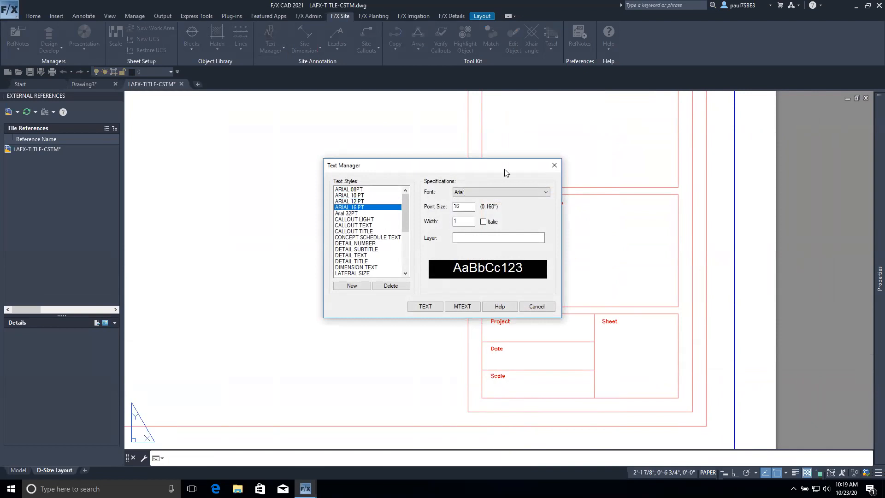
left_click(428, 307)
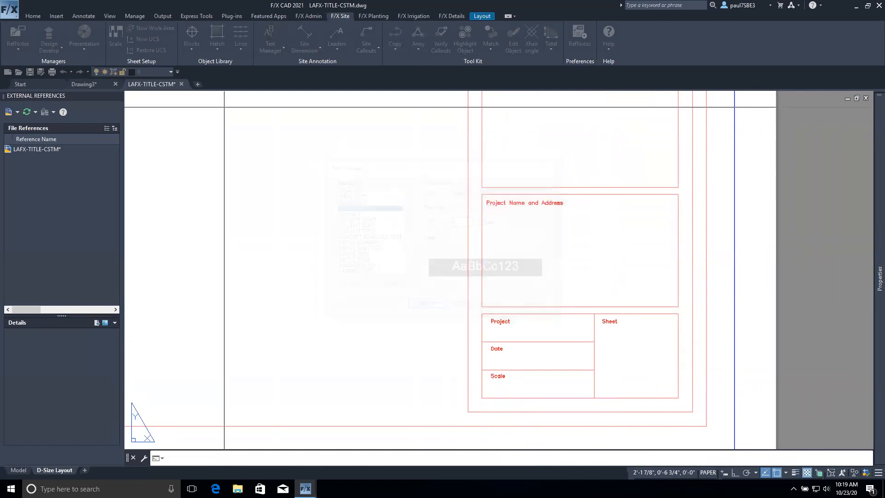
left_click(605, 358)
key("F8")
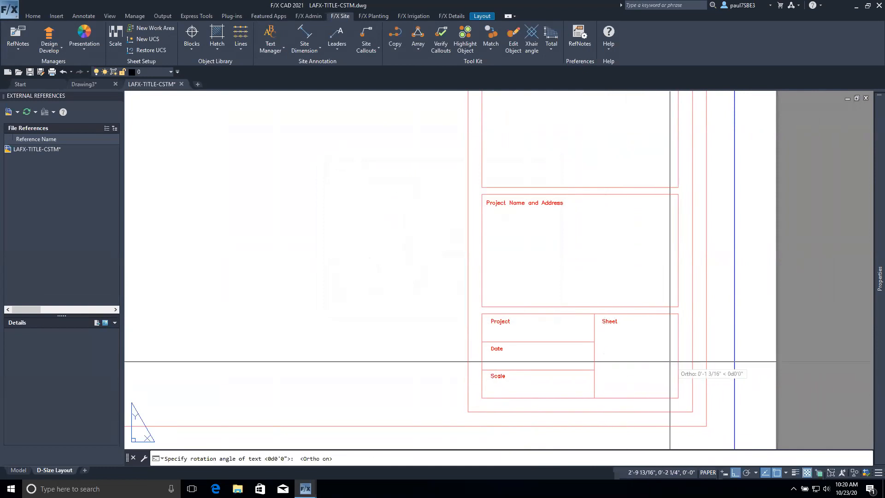
left_click(668, 361)
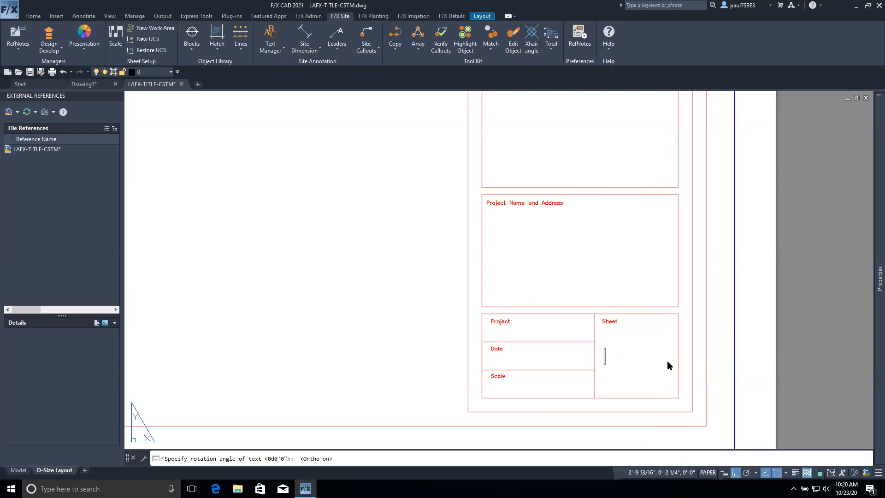
type("SHEET")
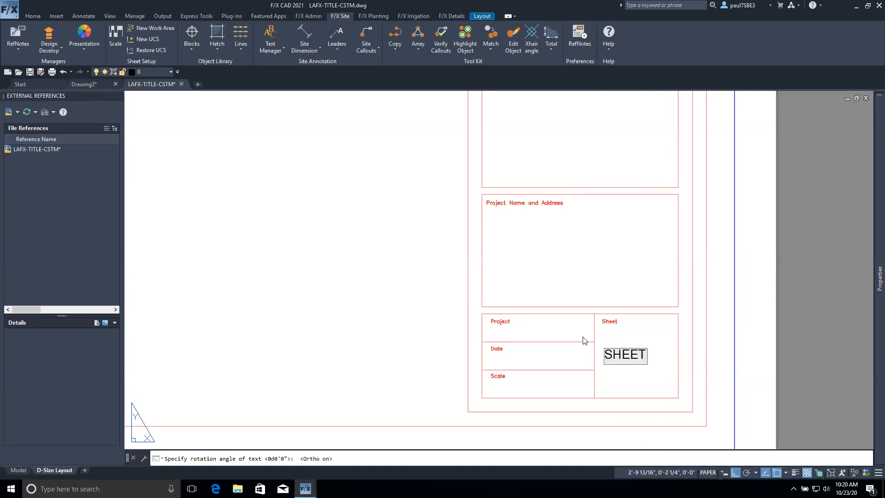
left_click(285, 297)
key("Escape")
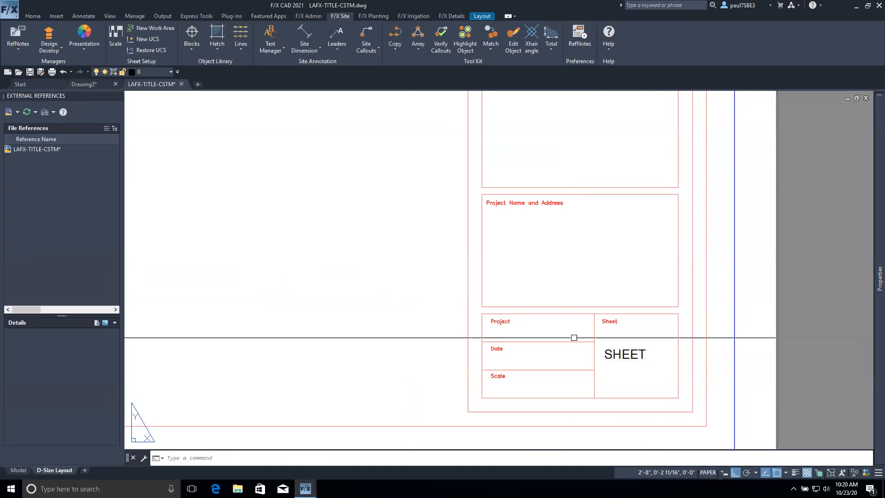
Move the SHEET text slightly to the right to centre it in the Sheet box.
left_click(635, 367)
left_click(622, 357)
type("m")
key("space")
left_click(626, 363)
left_click(634, 367)
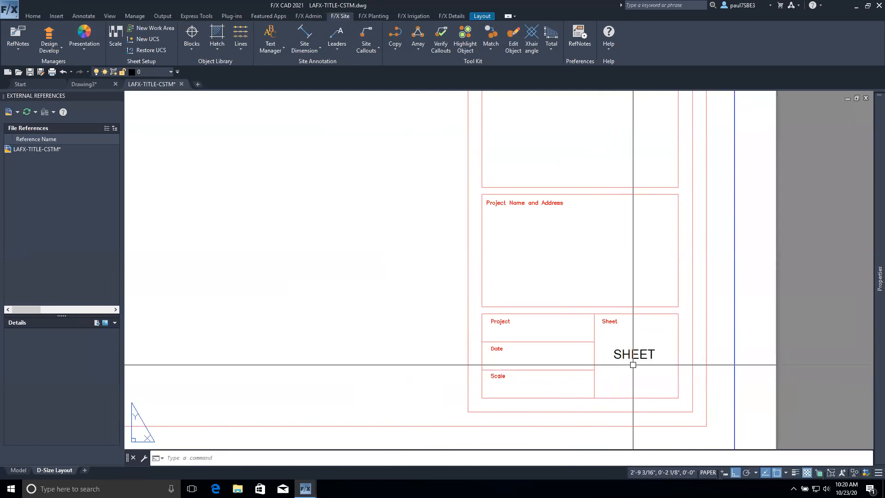
Place horizontal single-line text reading PROJECT in the ARIAL 12 PT style under the Project label of the title block.
left_click(270, 37)
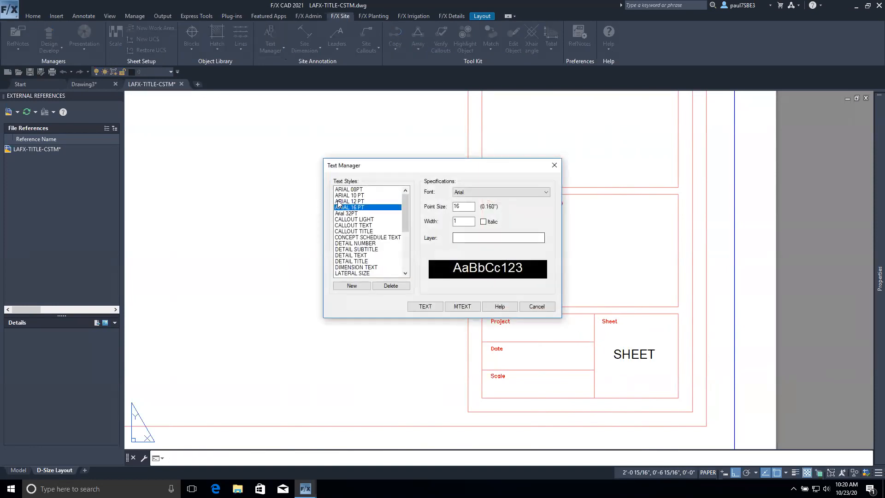
left_click(349, 202)
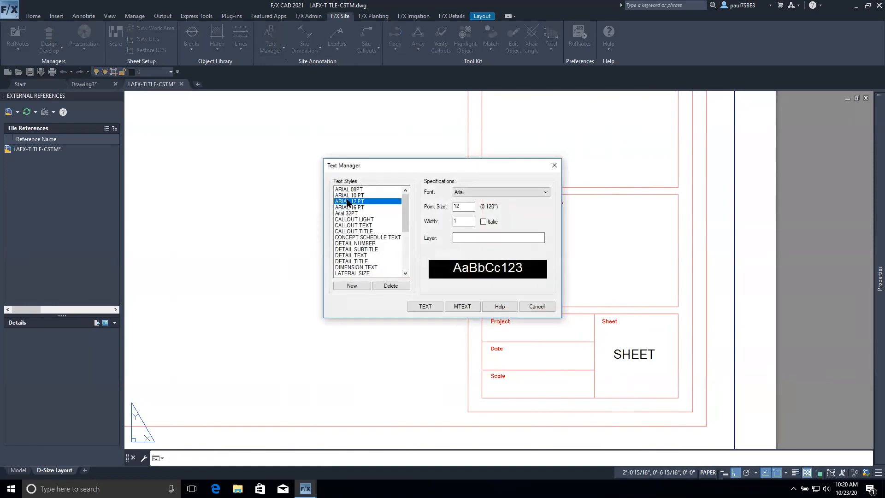
left_click(433, 306)
scroll(537, 341, "up", 4)
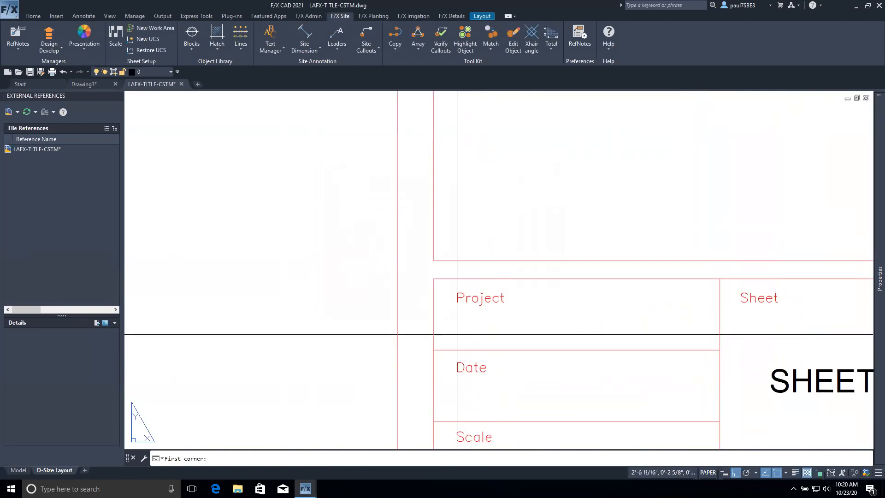
left_click(455, 327)
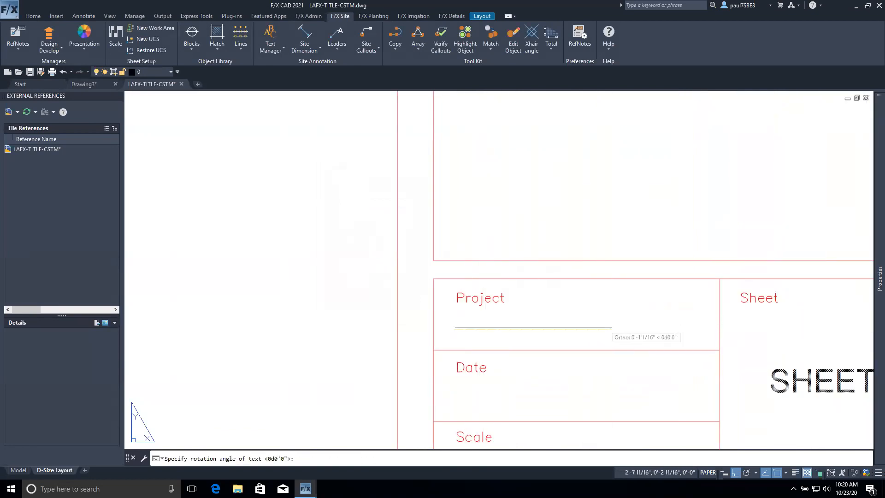
left_click(634, 332)
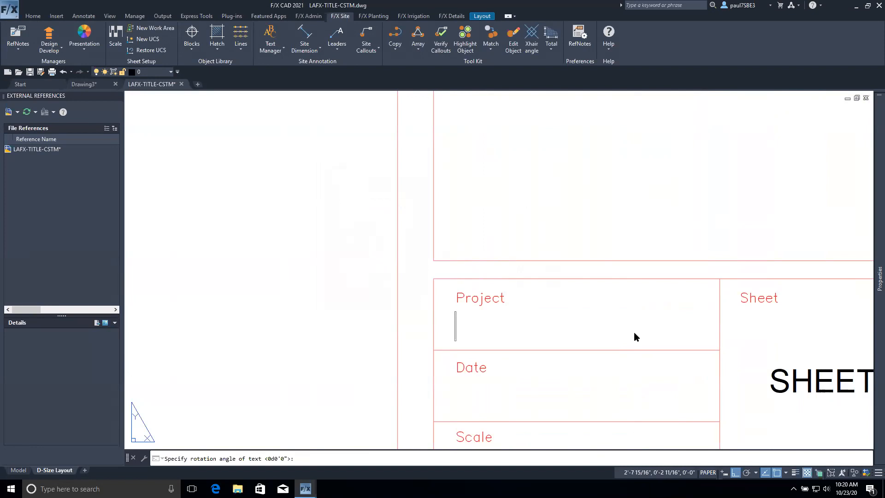
type("PROJECT")
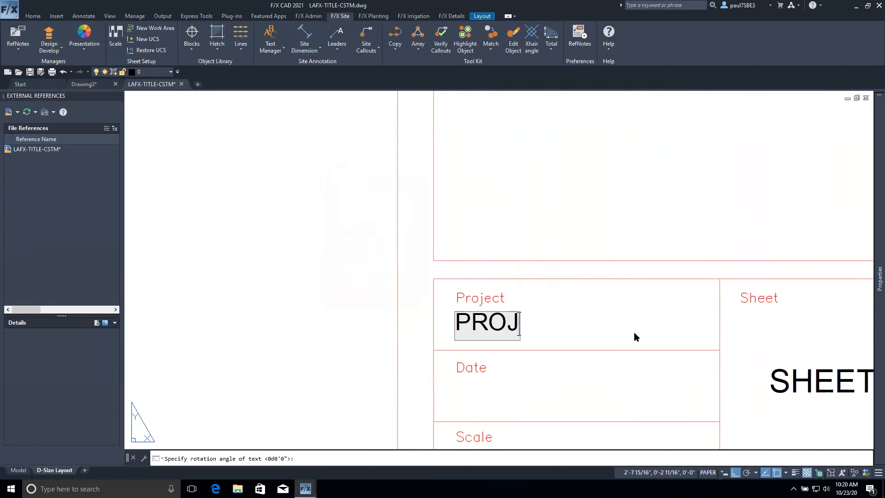
left_click(367, 280)
scroll(454, 293, "down", 4)
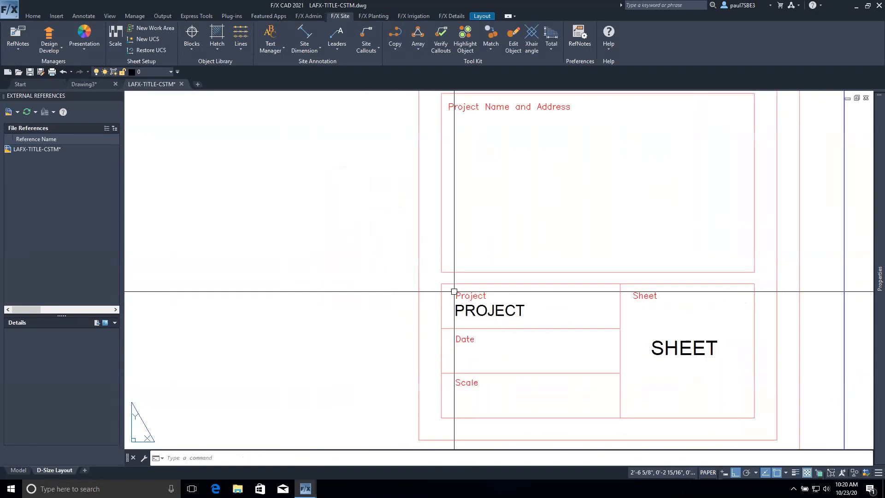
scroll(482, 293, "up", 2)
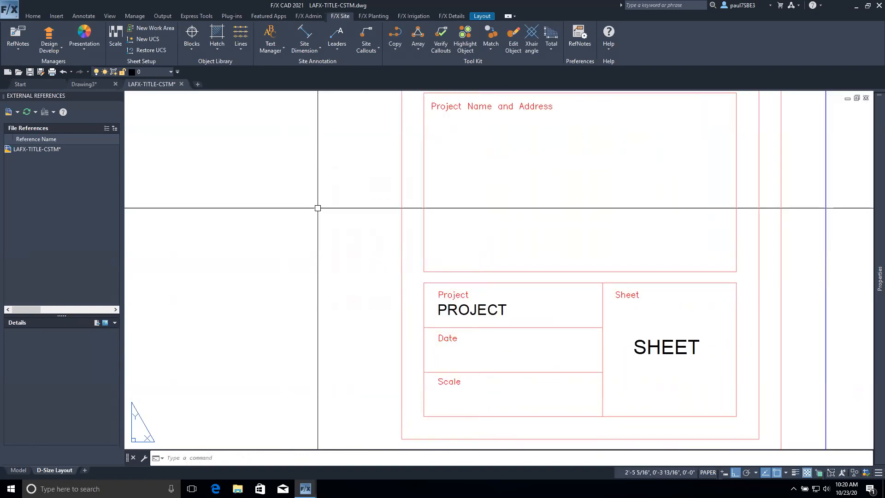
Convert the SHEET text to an attribute with F/X Text to Attribute and clear its default value.
left_click(94, 16)
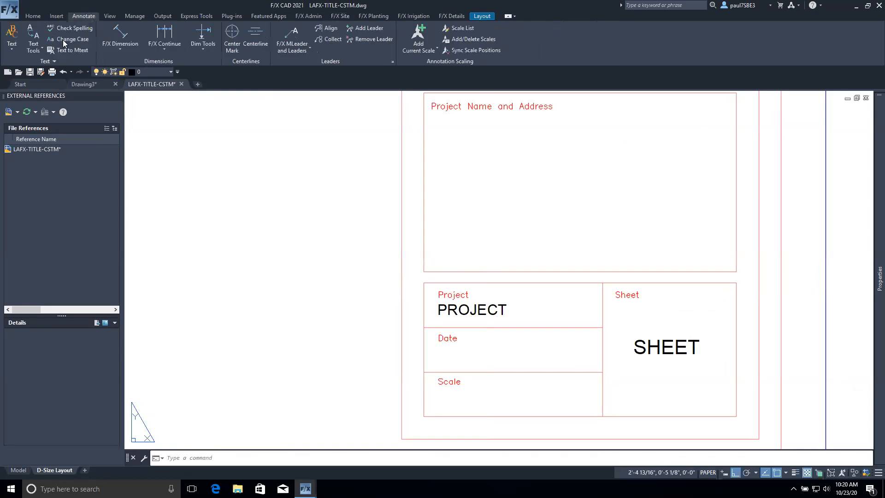
left_click(41, 50)
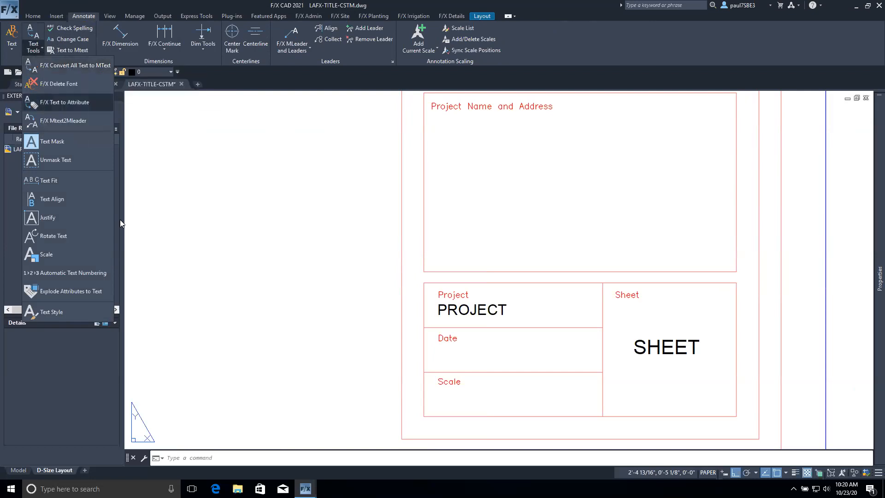
left_click(64, 107)
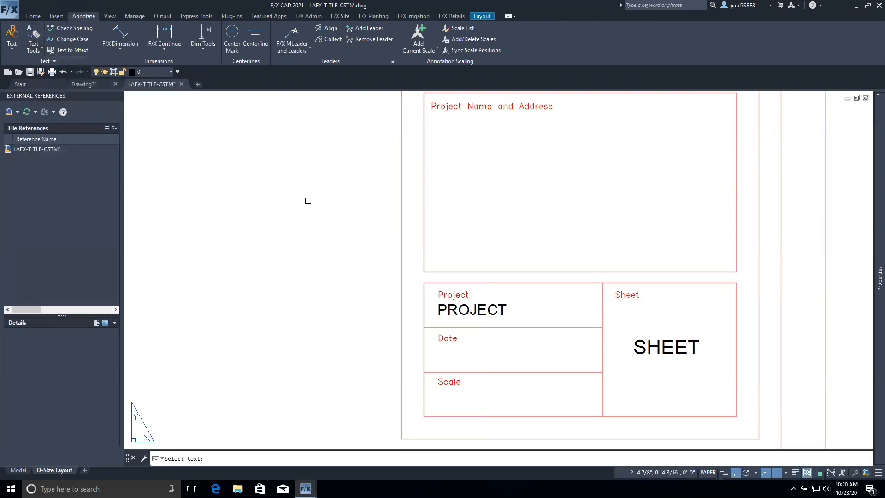
left_click(664, 347)
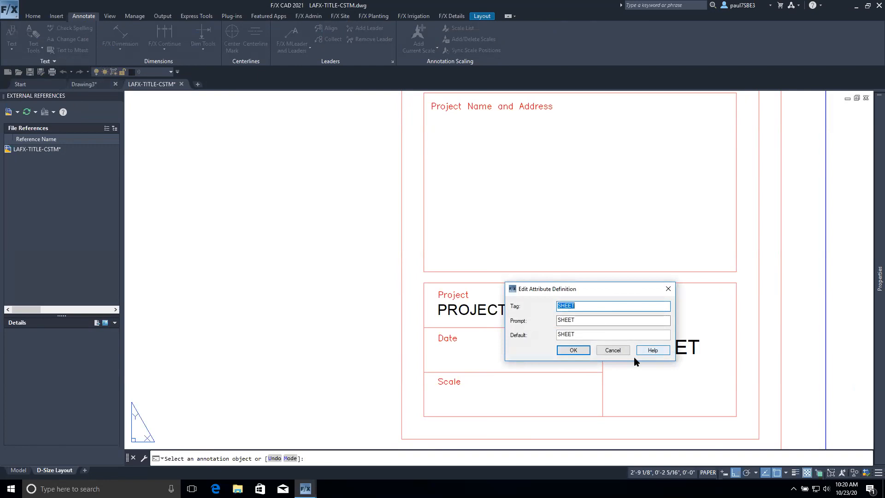
left_click_drag(607, 291, 626, 319)
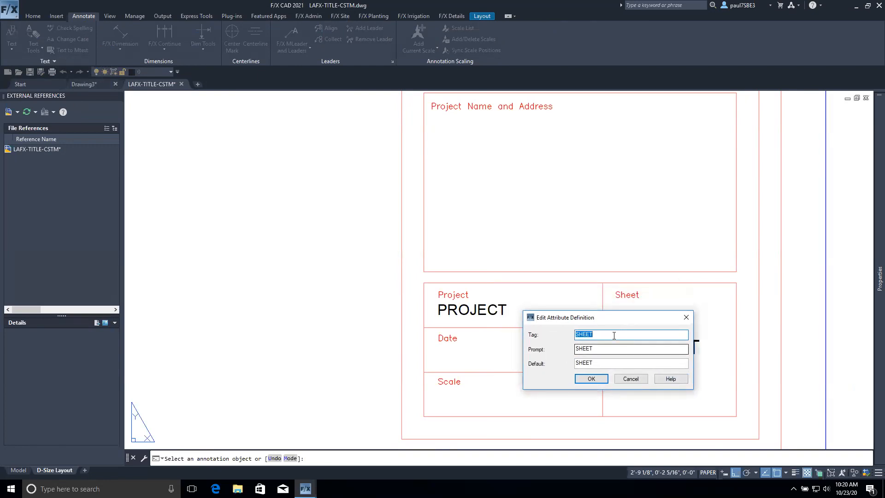
double_click(618, 364)
key("BackSpace")
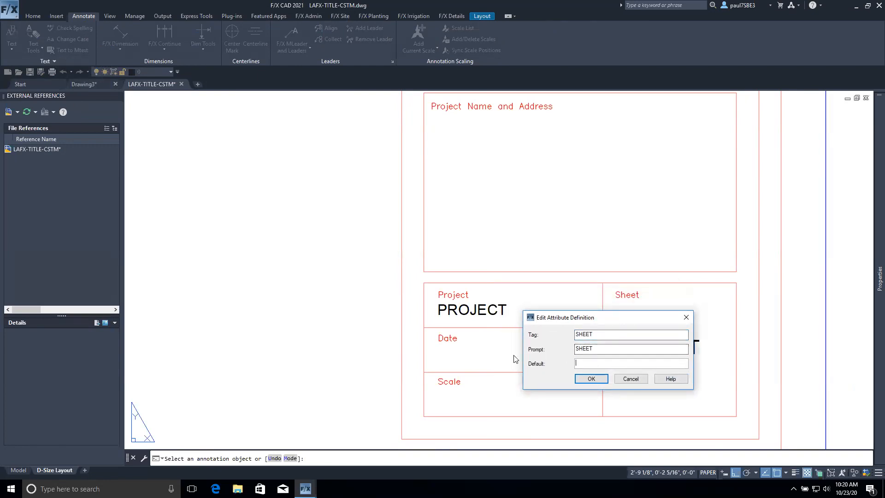
Set the tag of the Sheet box attribute to SHEETNO and accept the attribute definition.
right_click(596, 362)
left_click(617, 332)
left_click_drag(600, 336, 542, 337)
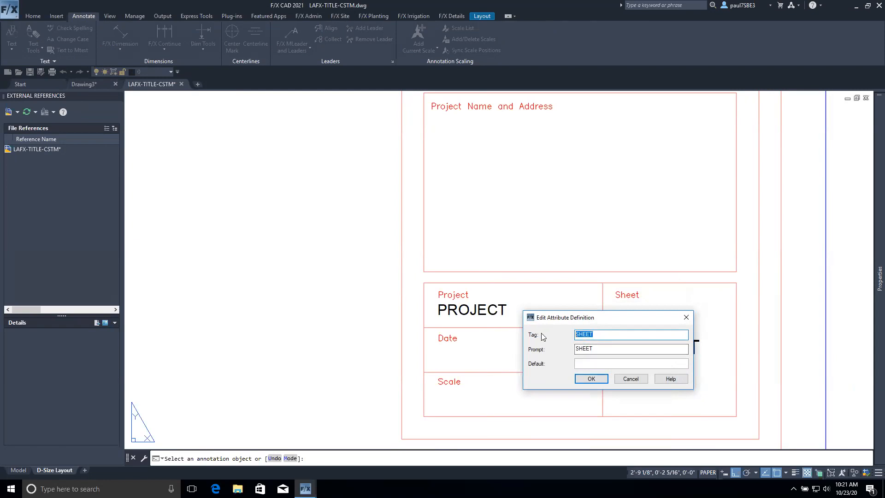
type("sh")
left_click(611, 347)
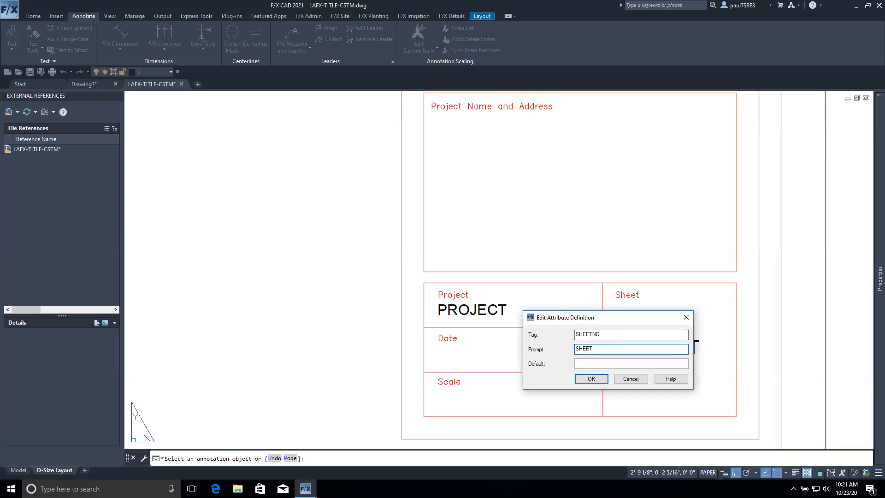
left_click(591, 381)
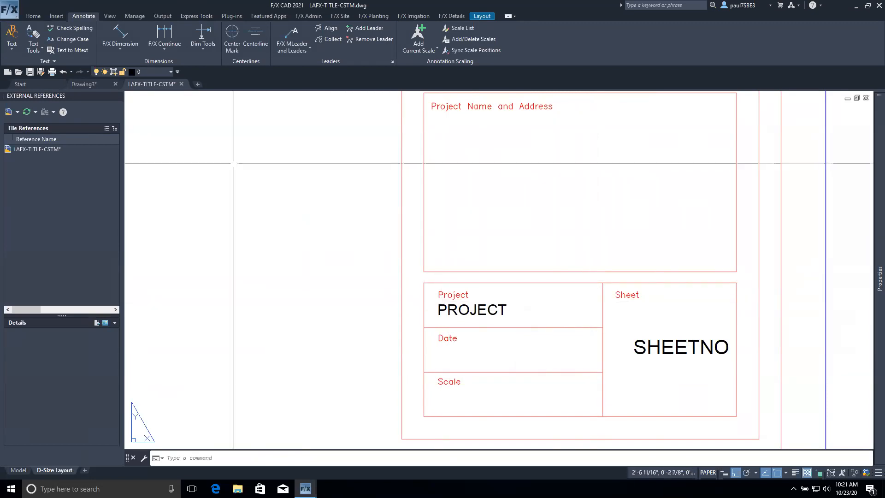
Convert the PROJECT text to an attribute with tag and prompt PROJECT and an empty default value.
left_click(33, 33)
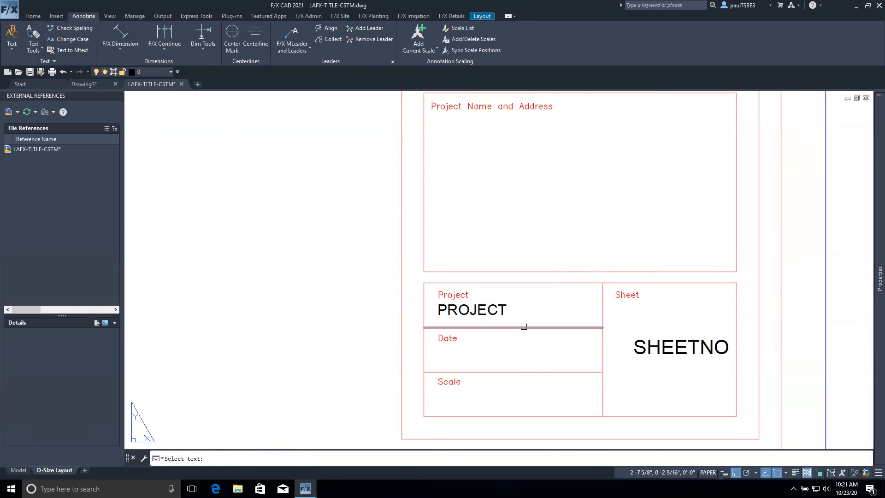
left_click(499, 311)
key("Tab")
key("Tab")
key("ctrl+c")
key("Delete")
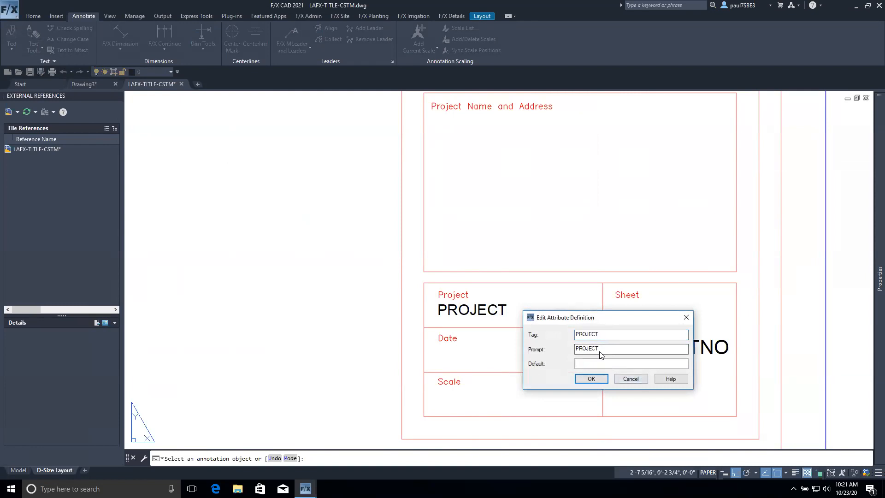
left_click(591, 379)
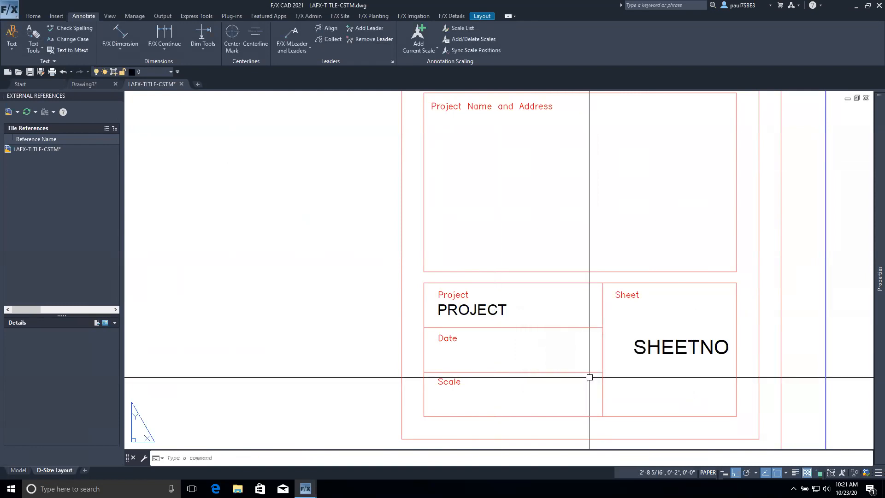
Copy the PROJECT attribute into the Date and Scale boxes, aligned below their labels.
left_click(489, 313)
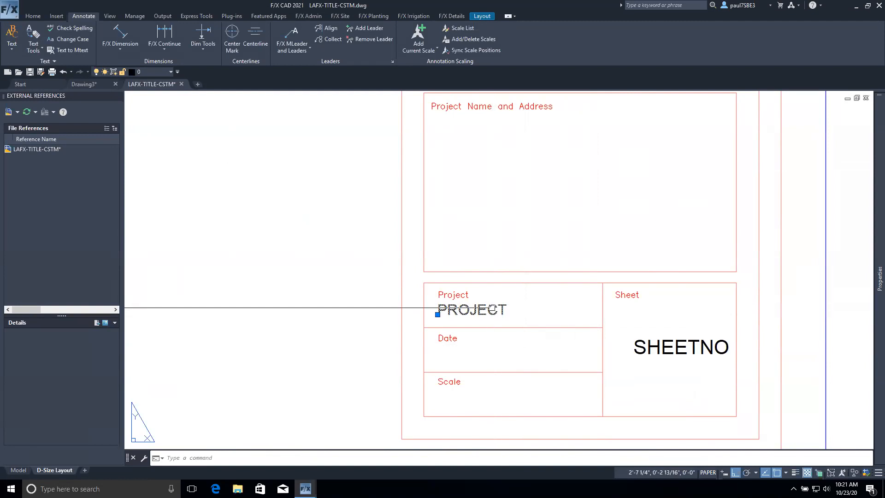
key("ctrl+v")
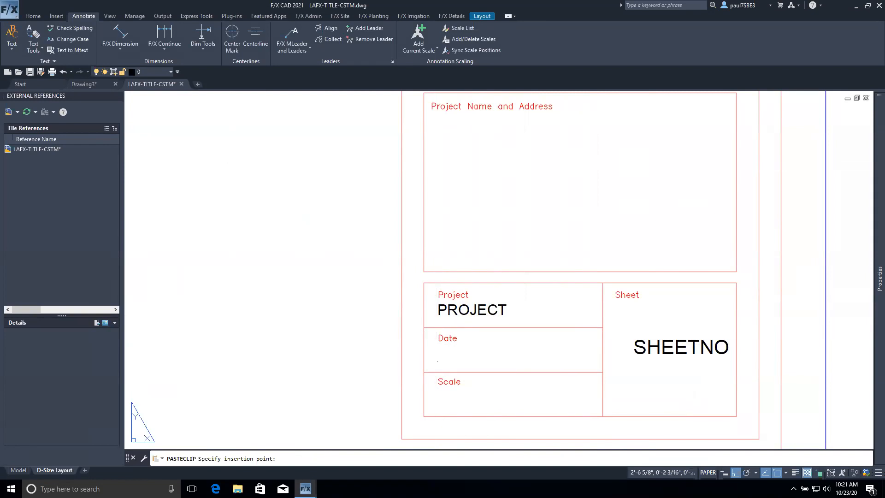
left_click(438, 361)
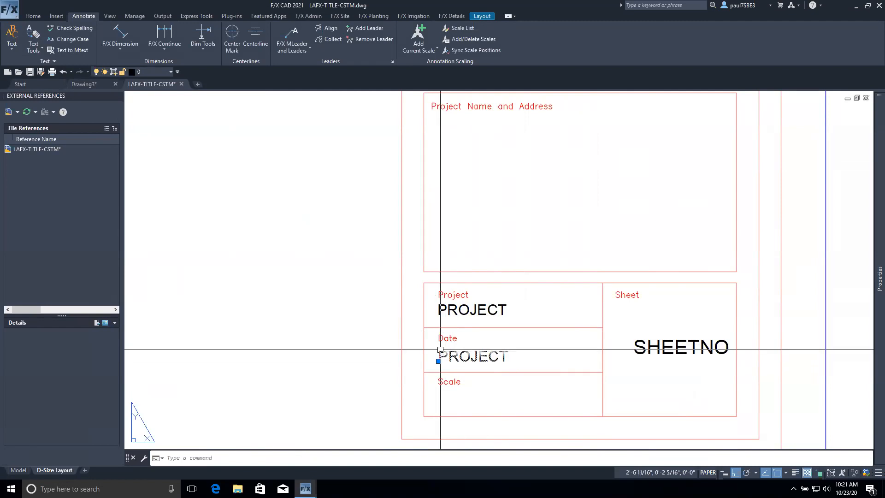
key("ctrl+v")
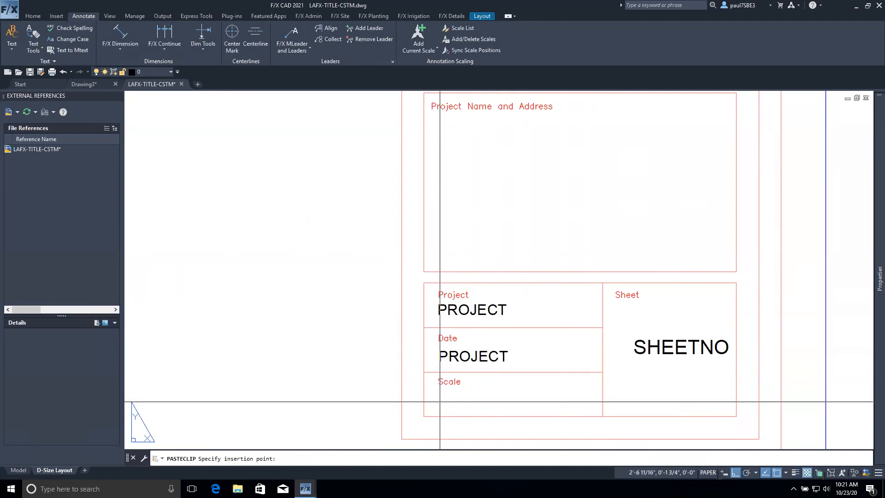
left_click(439, 403)
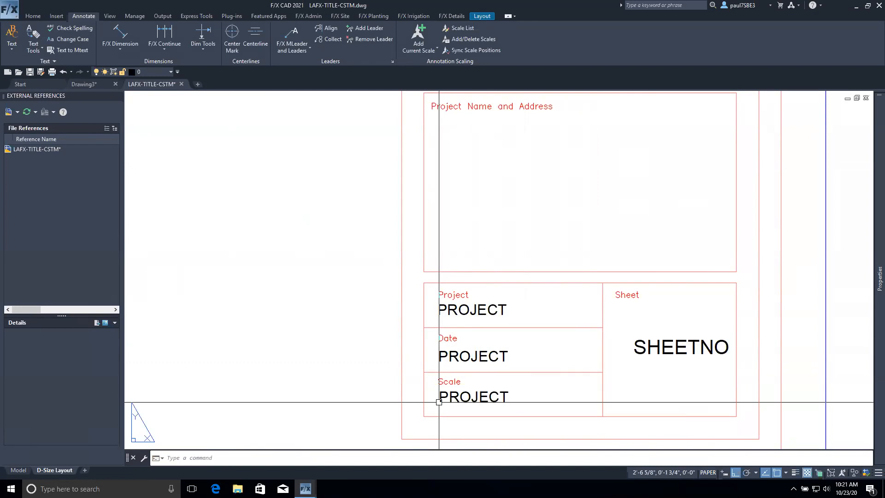
Change the tag and prompt of the attribute copy in the Date box to DATE.
double_click(477, 358)
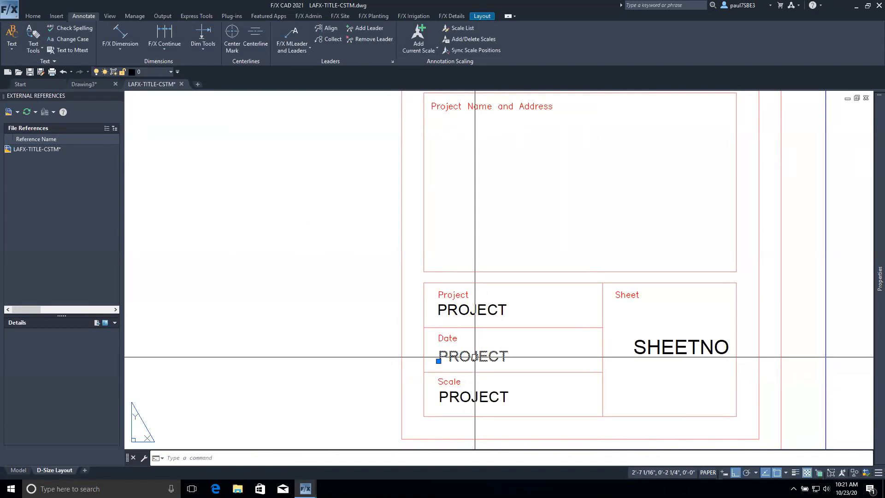
type("DATE")
key("Tab")
type("DA")
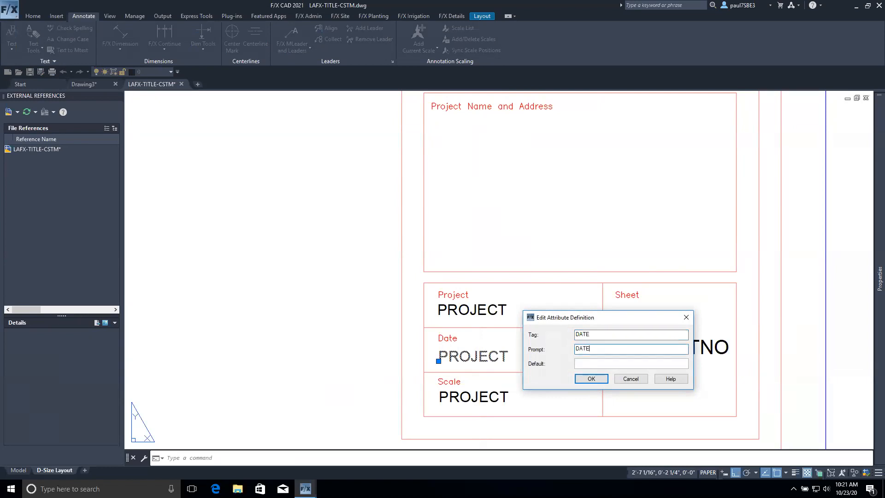
left_click(589, 382)
Change the tag and prompt of the attribute copy in the Scale box to SCALE.
left_click(490, 400)
type("SCALE")
key("Tab")
type("SCAL")
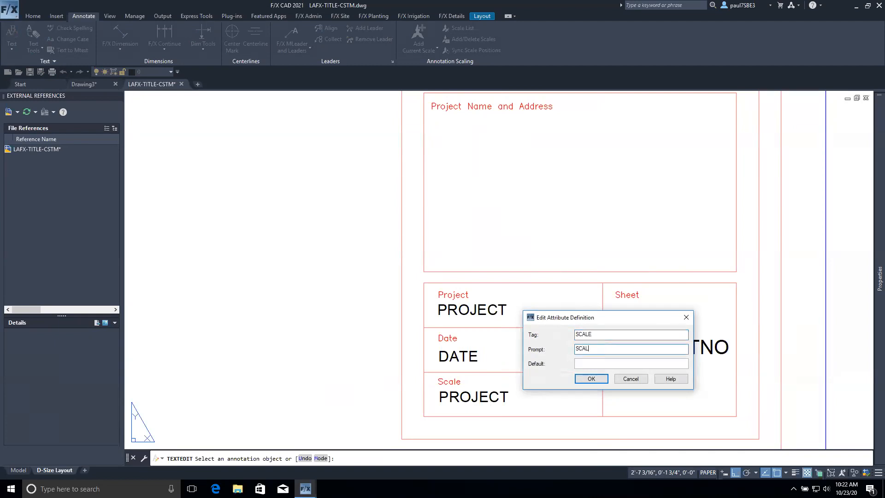
left_click(599, 379)
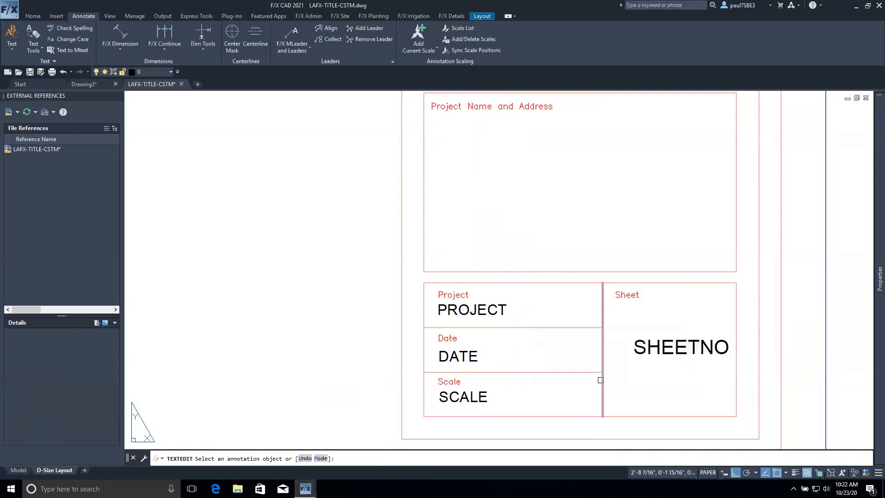
key("Escape")
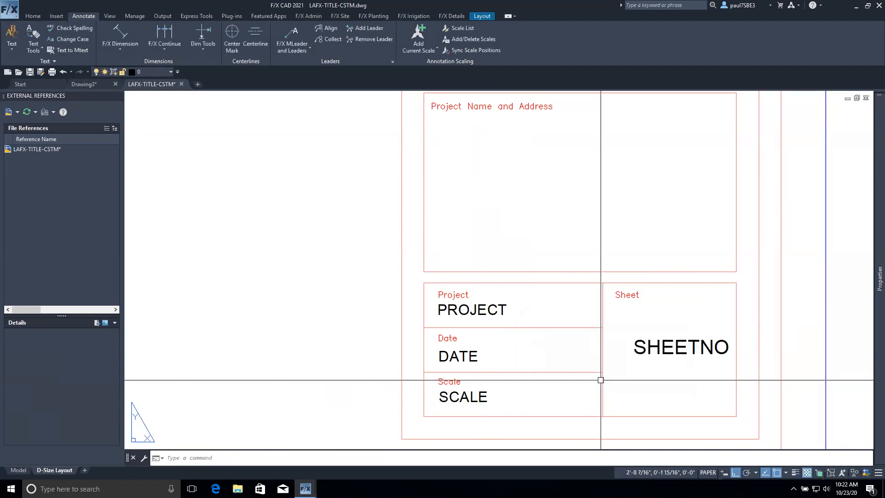
Select all attributes similar to SHEETNO and move them to the LK-TITL-TEXT layer.
left_click(641, 349)
right_click(638, 348)
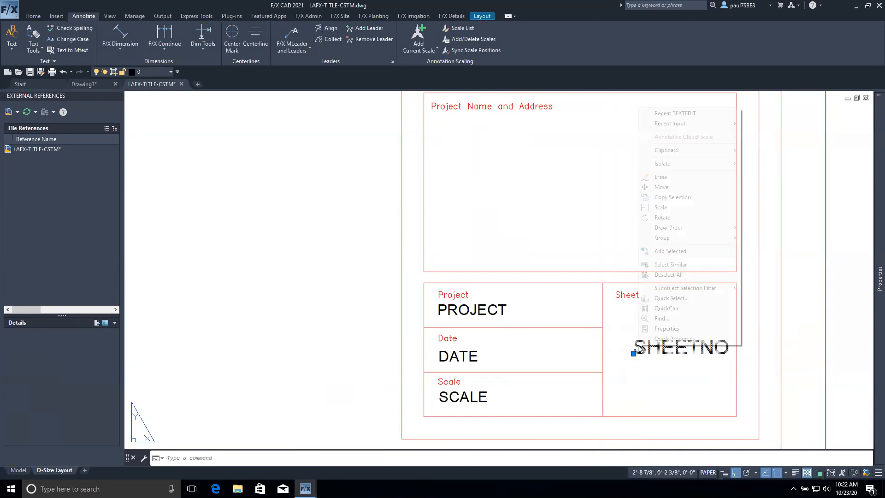
left_click(671, 264)
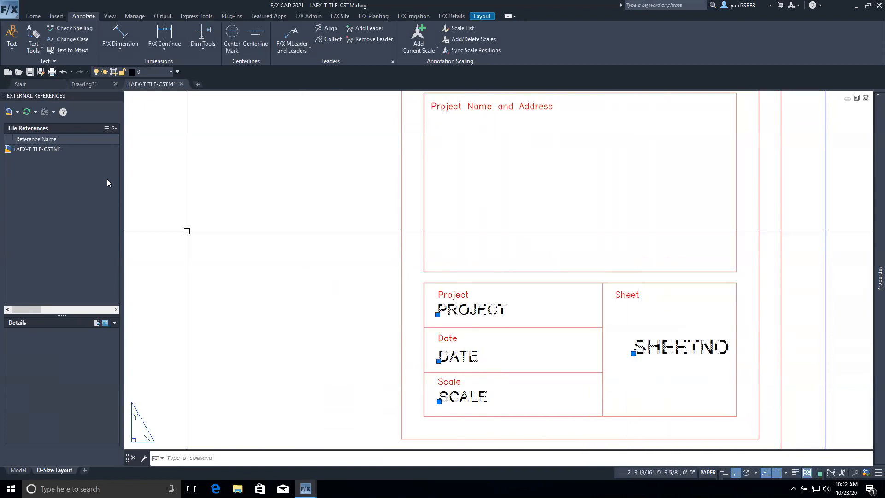
left_click(168, 72)
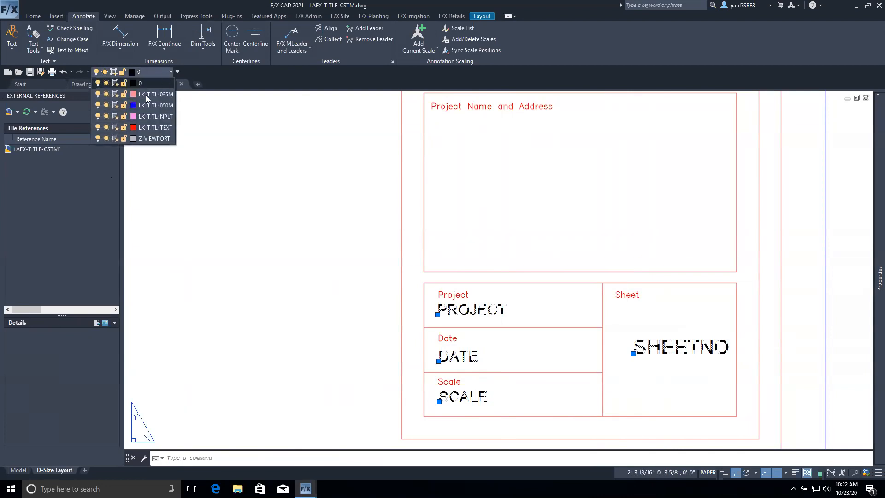
left_click(147, 127)
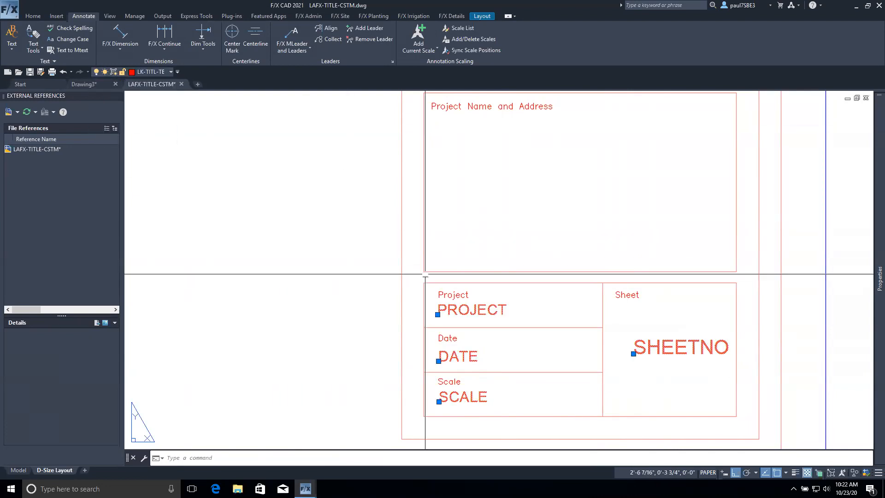
key("Escape")
scroll(545, 303, "down", 4)
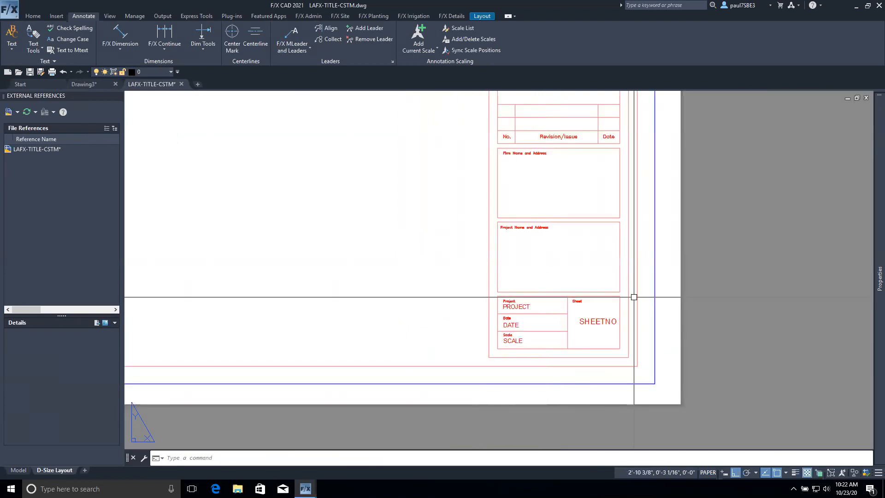
Start saving the whole title block as a library block, with the lower-left corner of its outer border as insertion point.
middle_click_drag(523, 253, 587, 330)
scroll(574, 309, "down", 3)
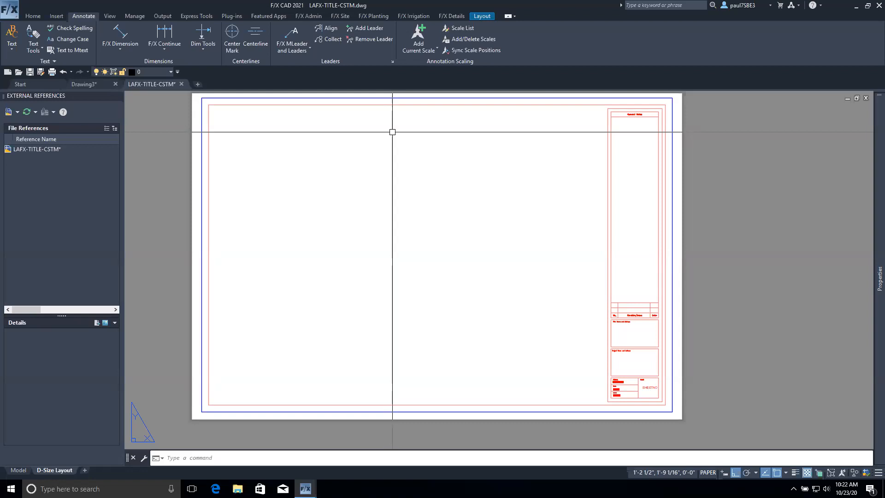
middle_click_drag(389, 133, 387, 149)
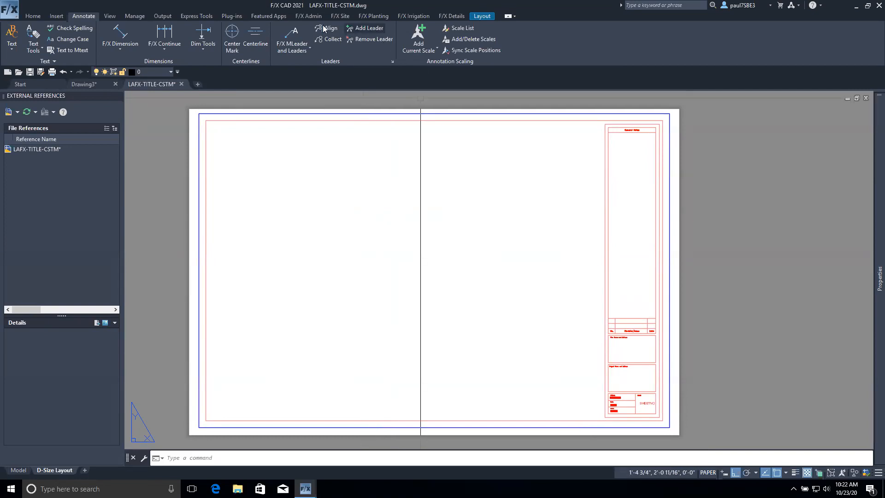
left_click(337, 16)
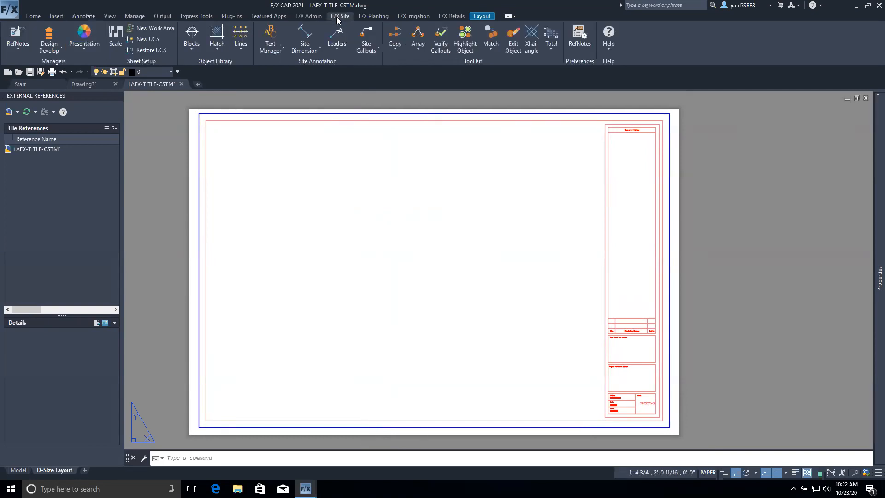
left_click(193, 47)
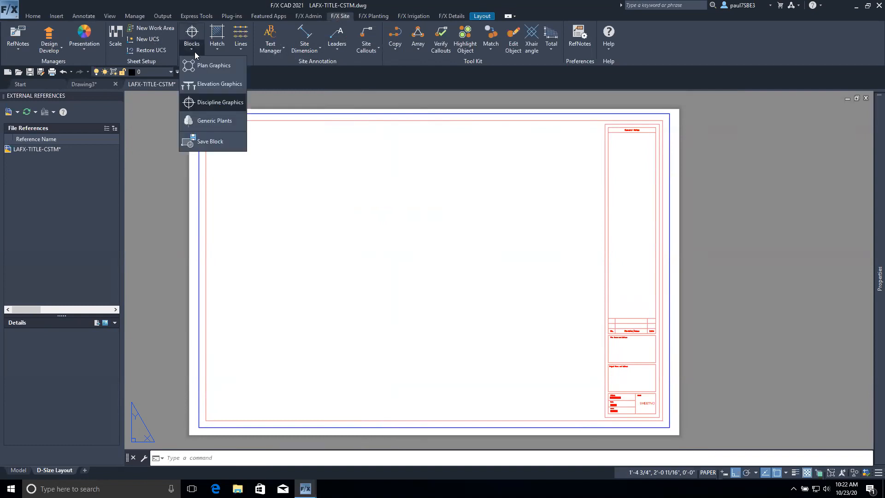
left_click(213, 141)
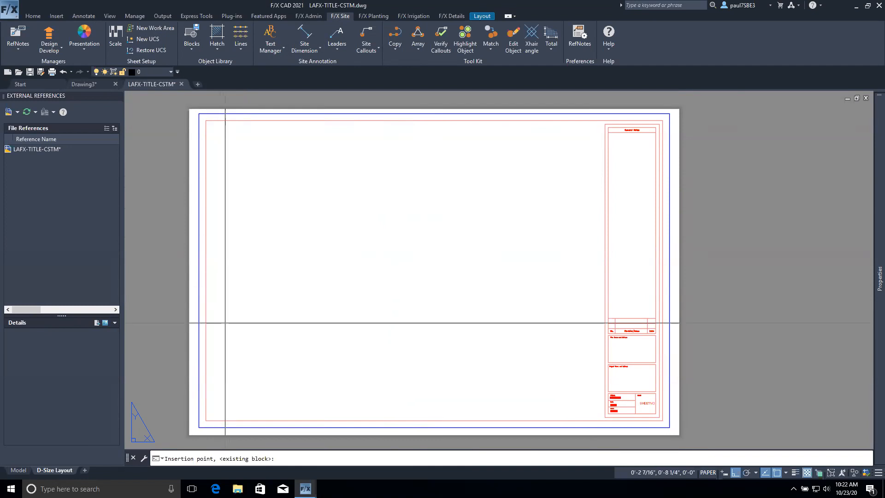
left_click(198, 428)
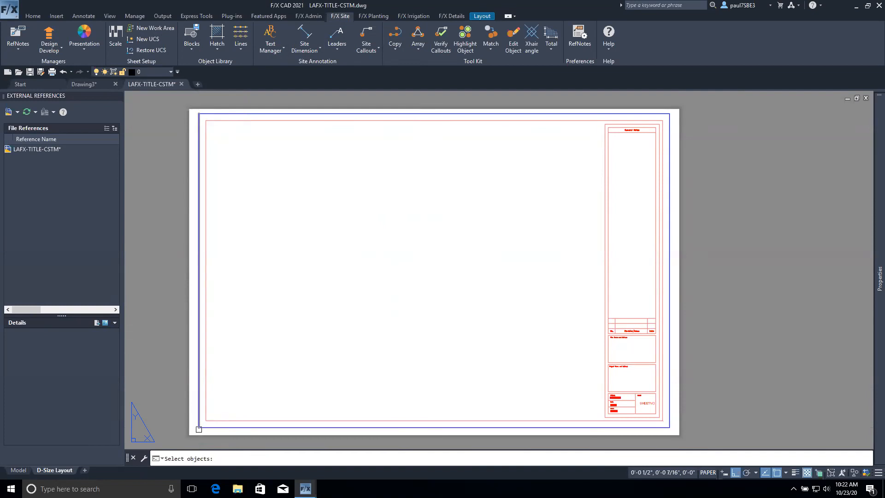
left_click(194, 96)
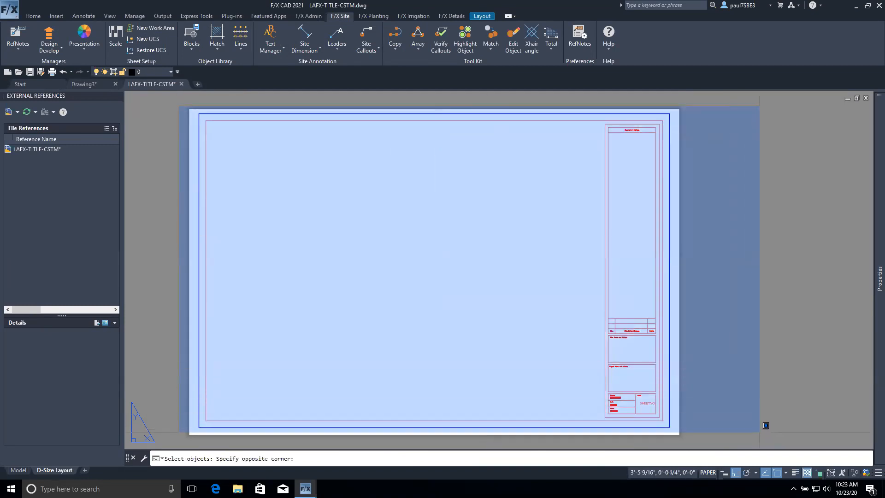
left_click(757, 431)
key("Return")
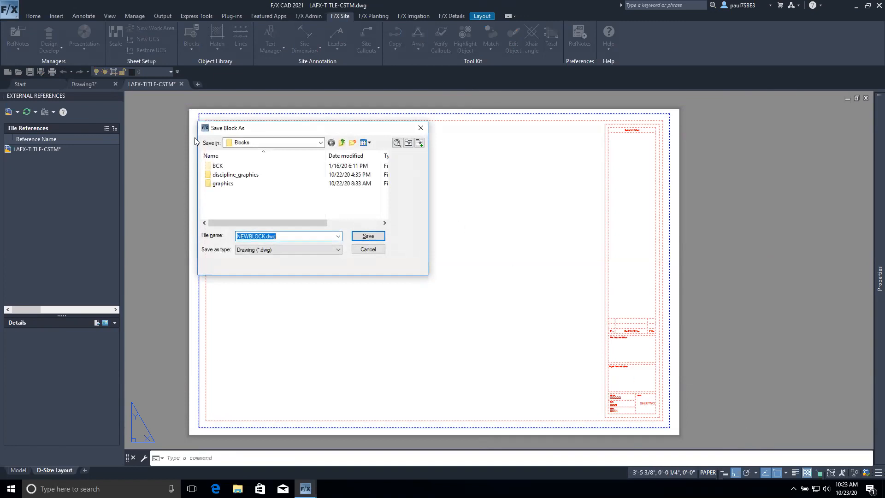
Save the block over LAFX-TITLE-CSTM.dwg in the discipline_graphics 95-user_defined folder, with 1:1 scale, no rotation and inches.
double_click(235, 175)
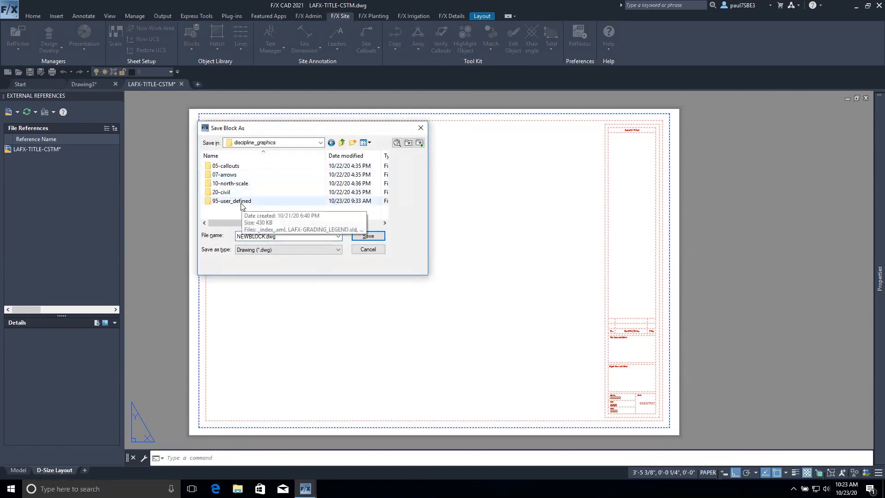
double_click(242, 203)
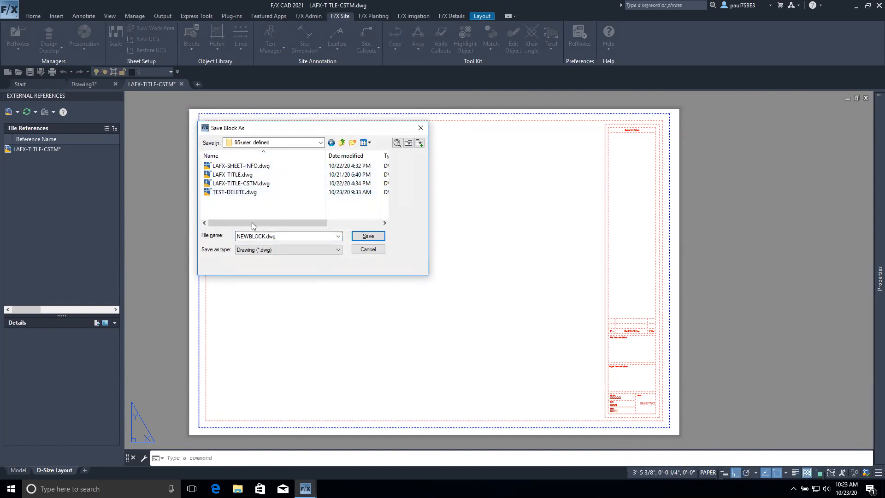
left_click(233, 184)
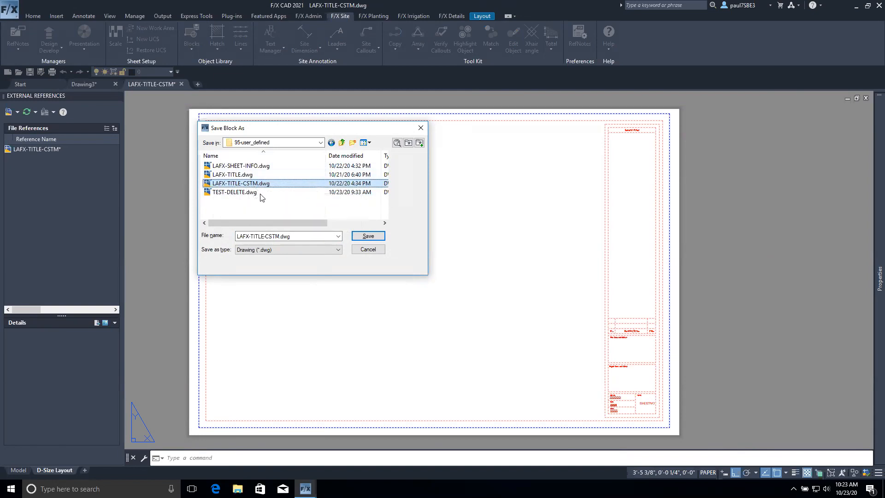
left_click(378, 237)
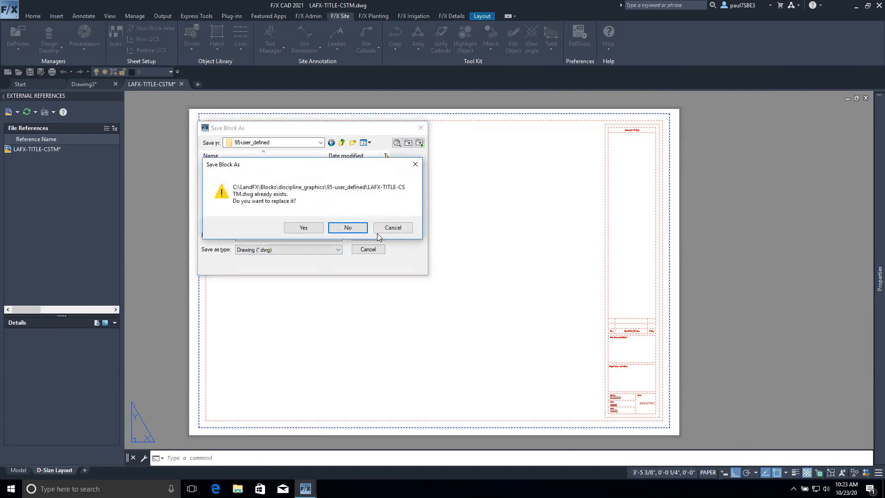
left_click(318, 228)
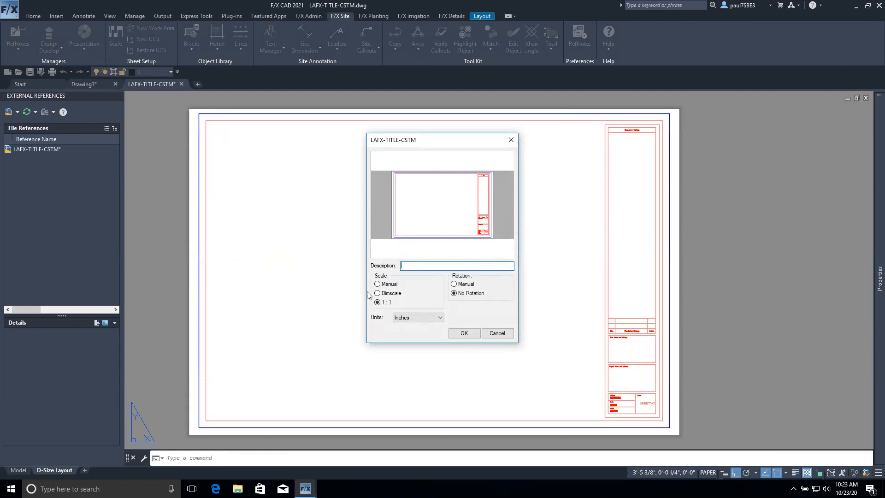
left_click(463, 333)
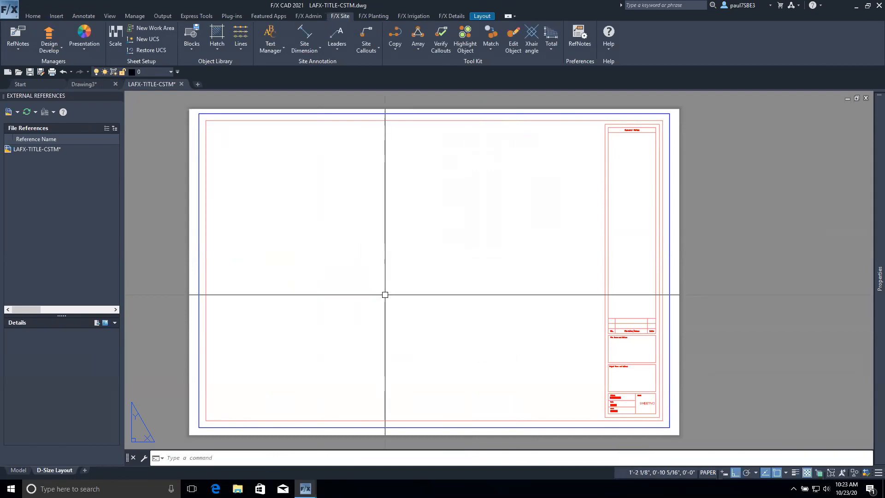
In Drawing3, insert the user-defined TITLE-CSTM discipline graphic at the lower-left corner of the Layout1 sheet.
left_click(90, 82)
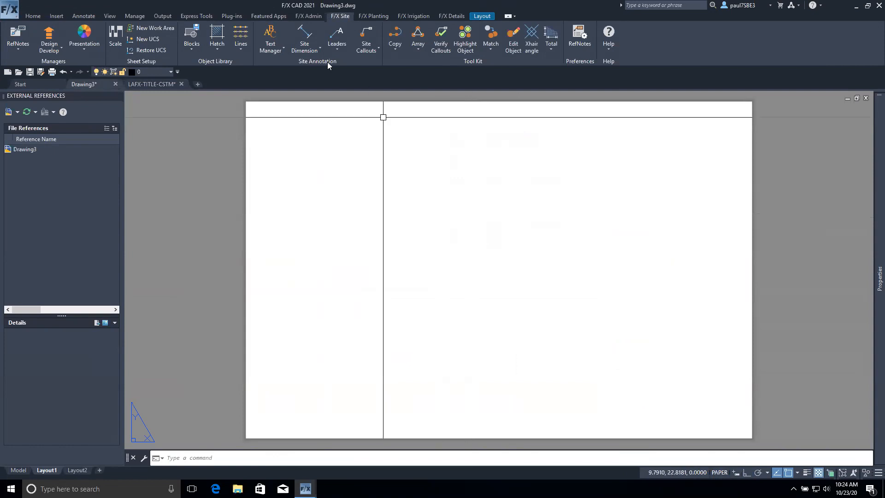
left_click(190, 46)
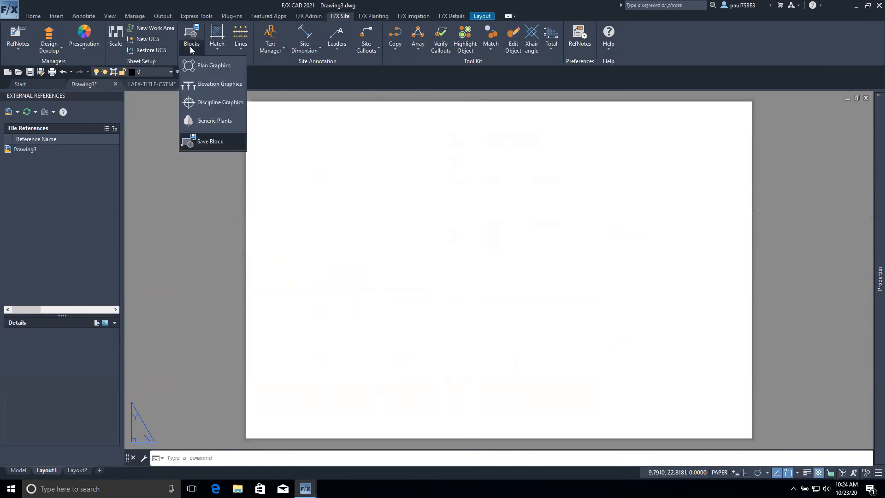
left_click(208, 102)
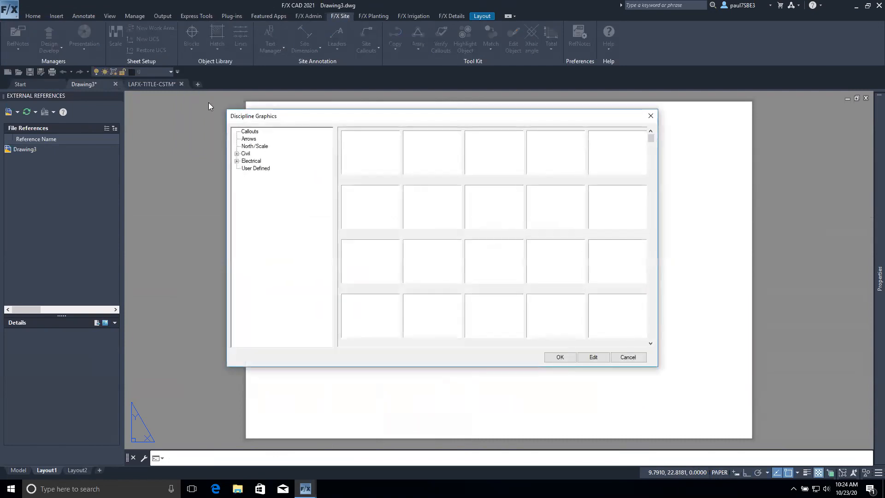
left_click(250, 163)
left_click(253, 168)
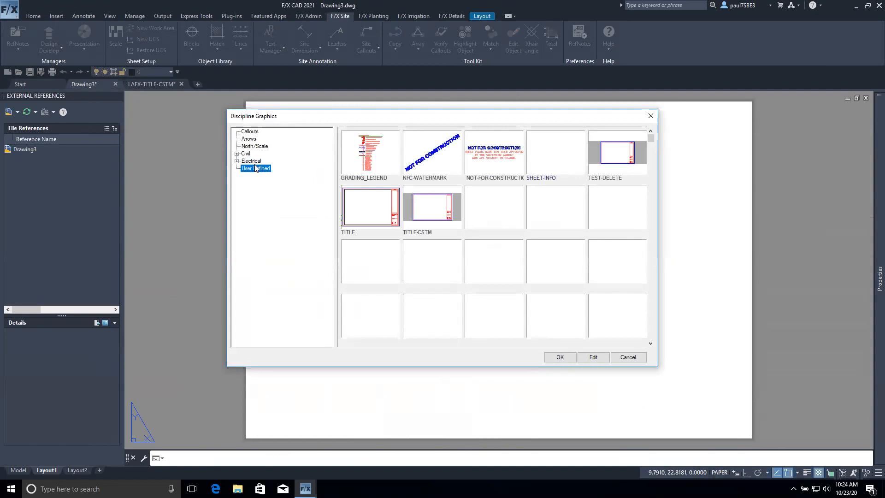
left_click(435, 207)
left_click(560, 357)
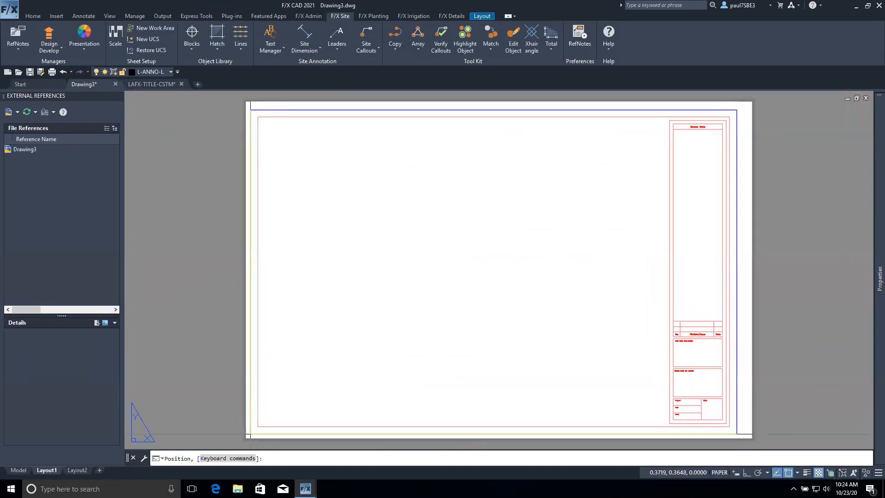
left_click(254, 435)
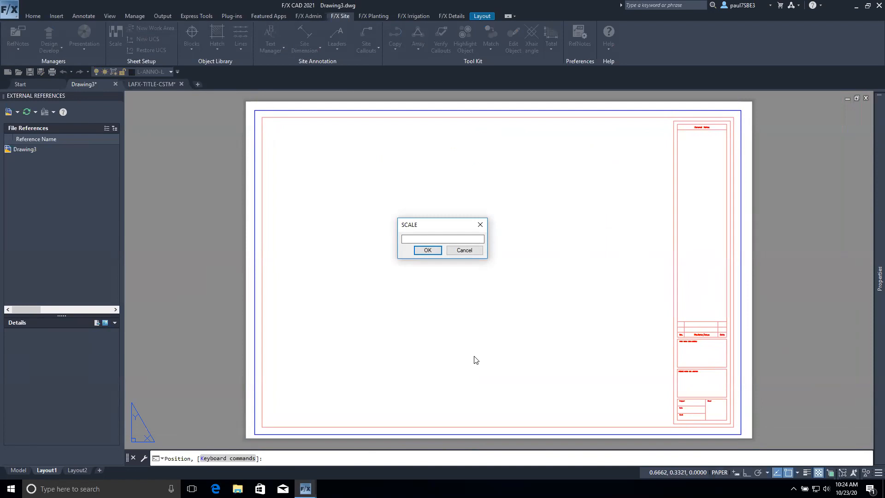
Fill the title block attributes with scale 1"=20', date 10/23/20, project WEBINAR and sheet number L-501, and end the placement.
type("1\"=20'")
left_click(423, 251)
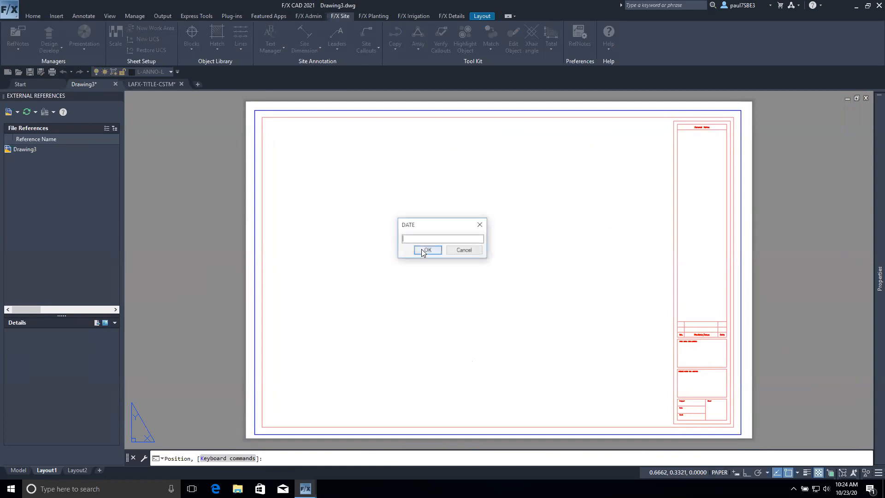
type("10/23")
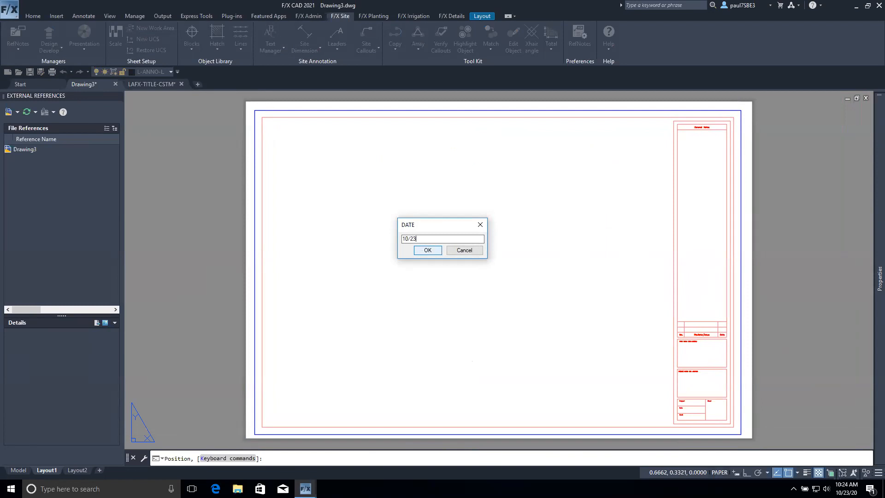
type("/20")
left_click(431, 250)
type("WEBINAR")
left_click(433, 251)
type("L-501")
left_click(427, 250)
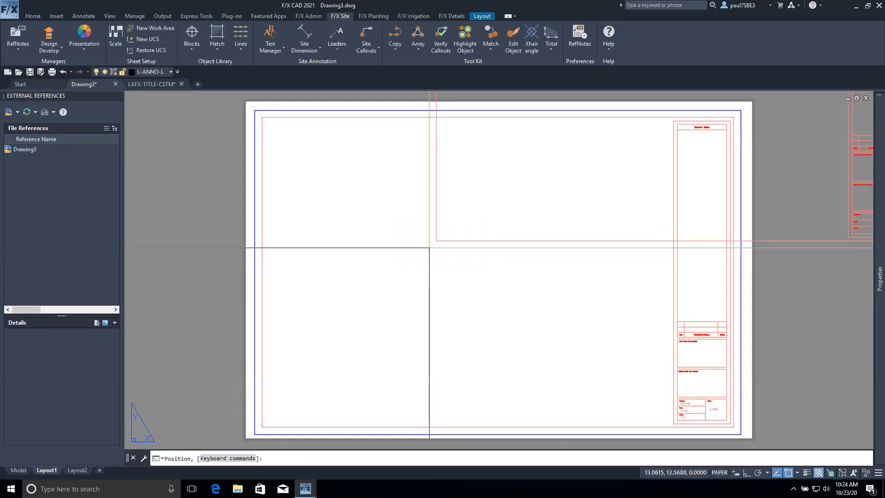
key("Escape")
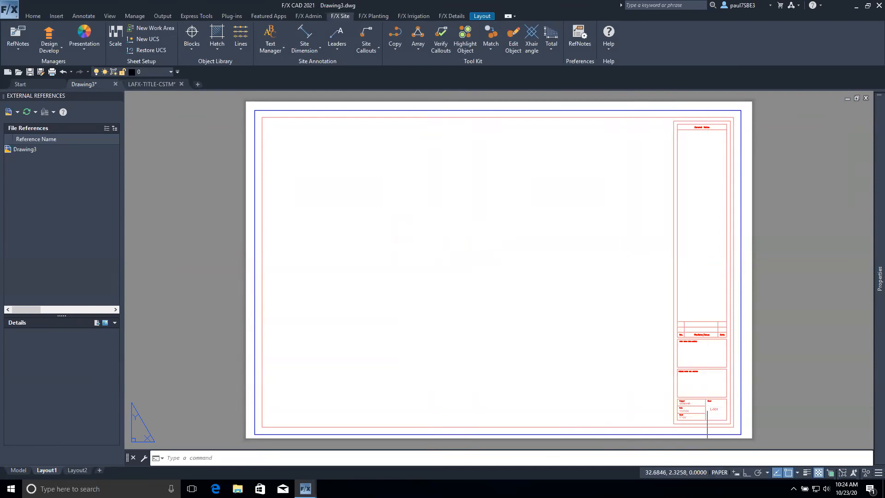
scroll(707, 425, "up", 4)
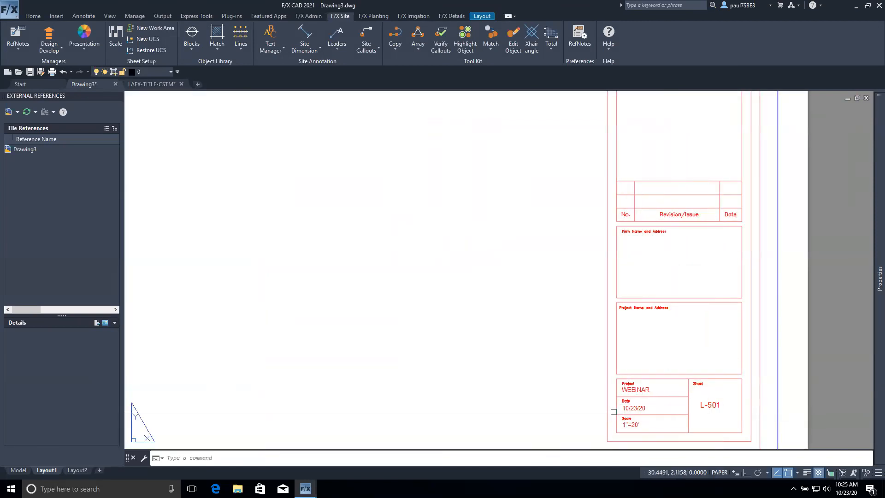
scroll(706, 406, "down", 2)
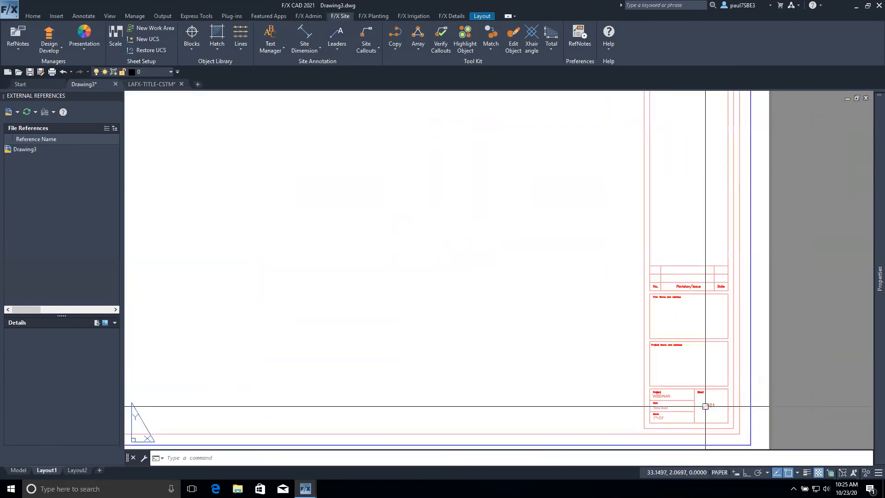
scroll(706, 406, "down", 2)
scroll(648, 395, "up", 1)
middle_click_drag(635, 390, 614, 379)
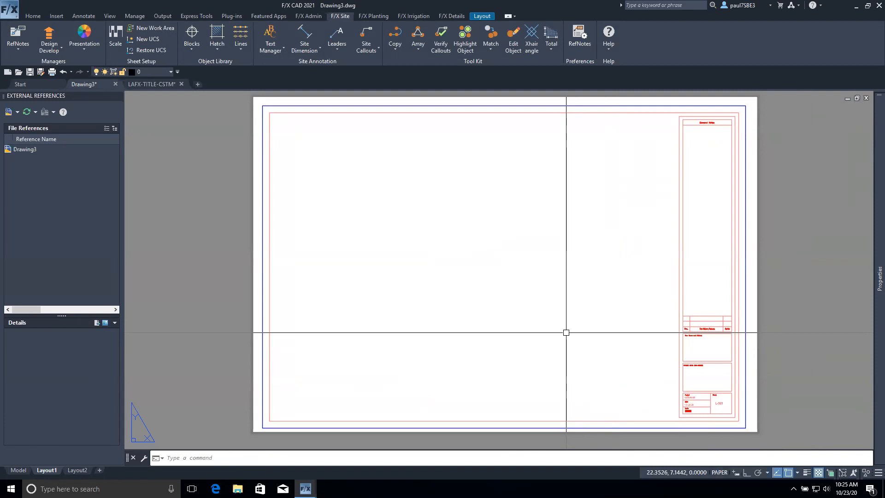
In model space, run FXREF and choose IRRIGATION PLAN.dwg from the Irrigation folder inside the desktop's Sheet Webinar folder.
left_click(18, 470)
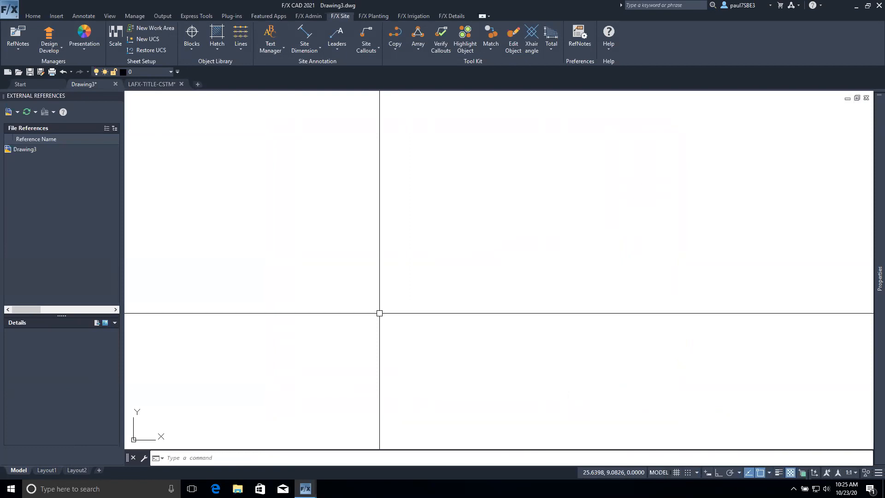
type("FXREF")
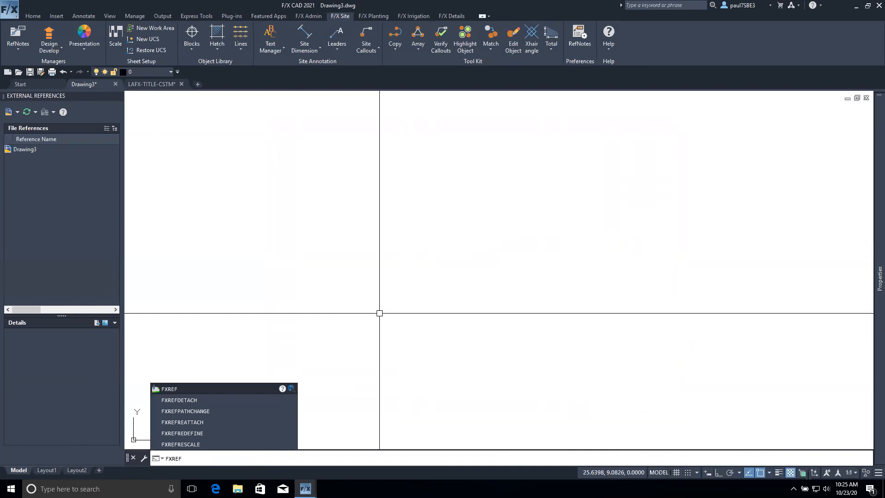
key("Return")
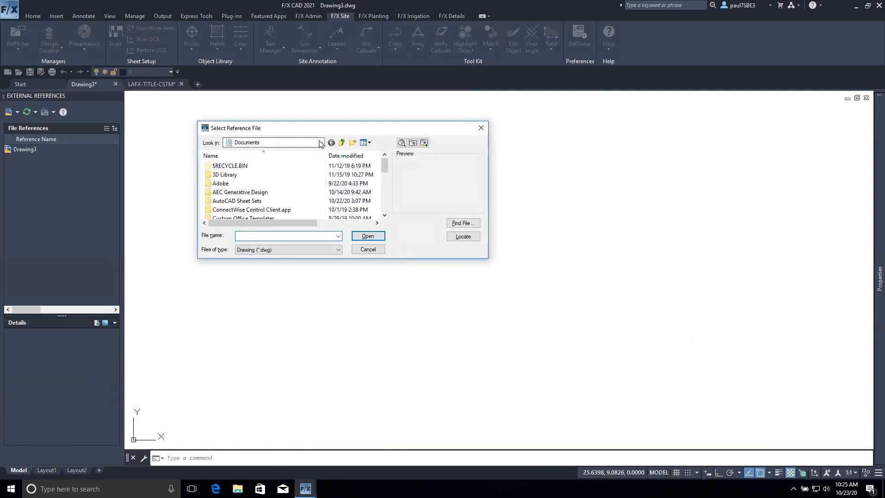
left_click(321, 144)
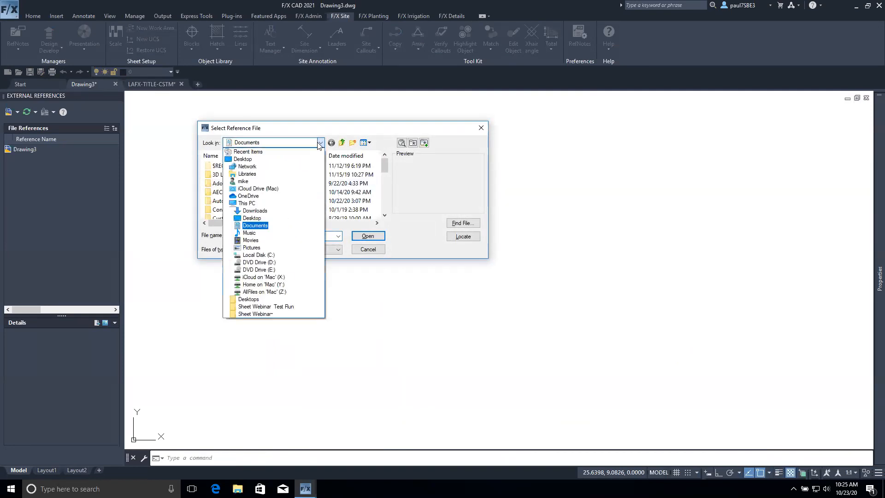
left_click(283, 221)
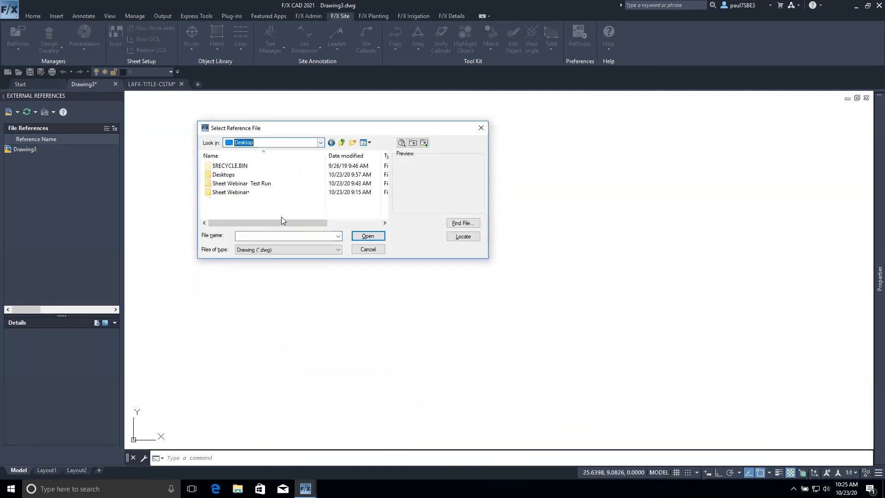
double_click(257, 193)
left_click(255, 167)
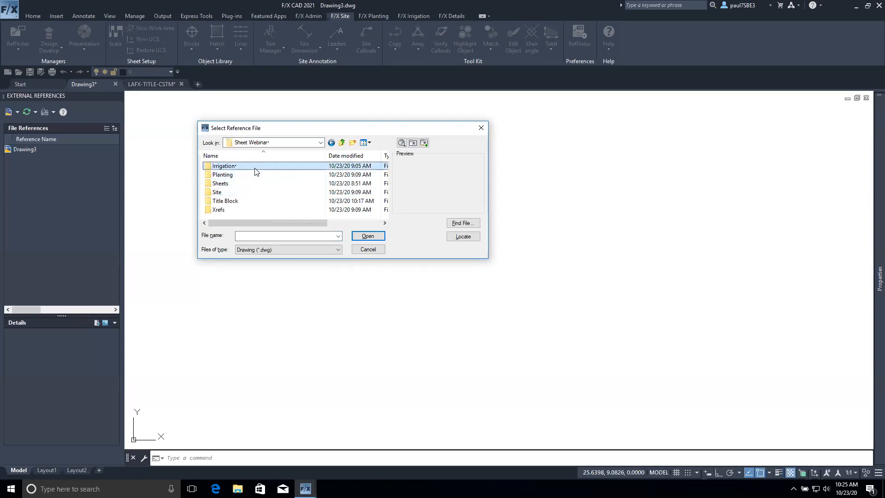
double_click(240, 167)
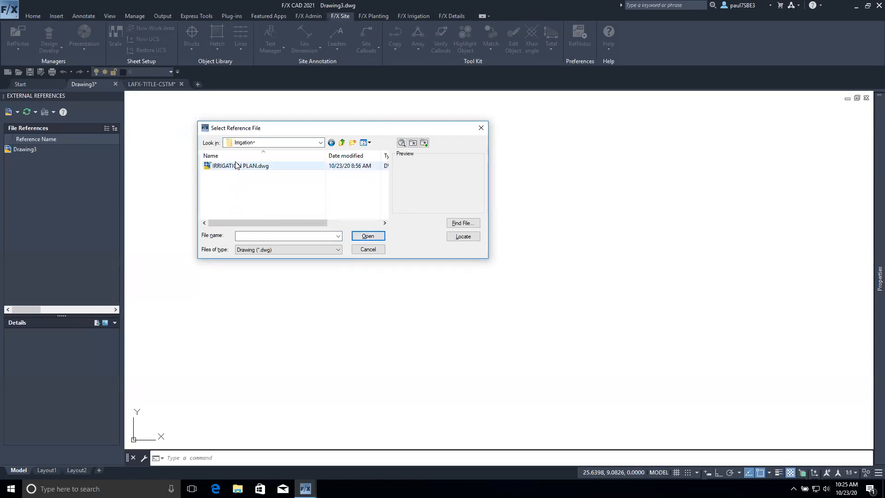
left_click(239, 167)
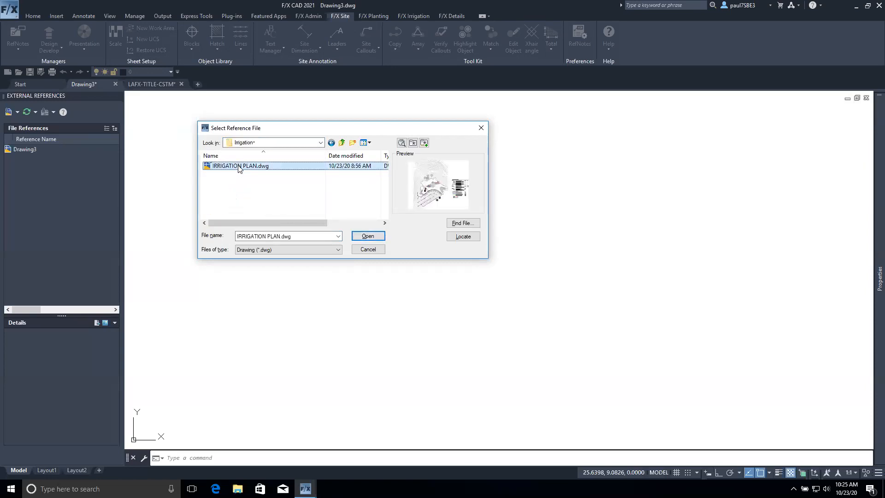
left_click(355, 236)
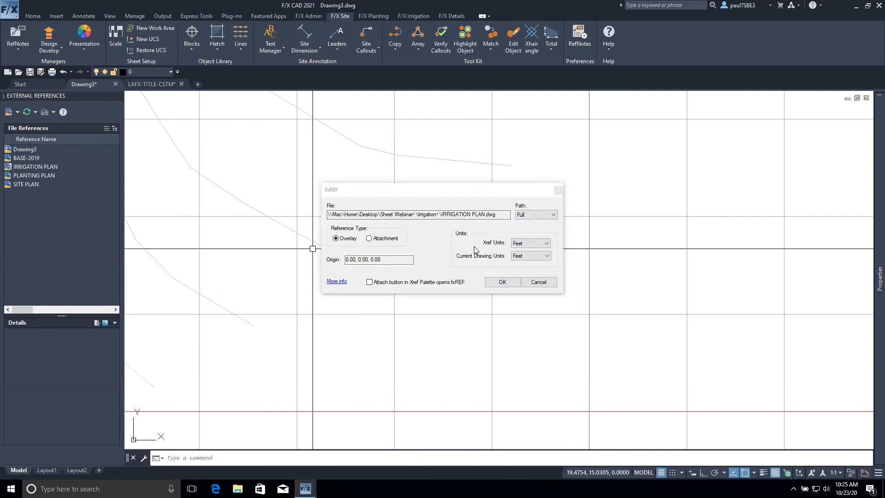
Reference the irrigation plan as an overlay with full path, origin 0,0,0, and feet for both xref and current drawing units.
left_click(502, 282)
scroll(500, 280, "down", 6)
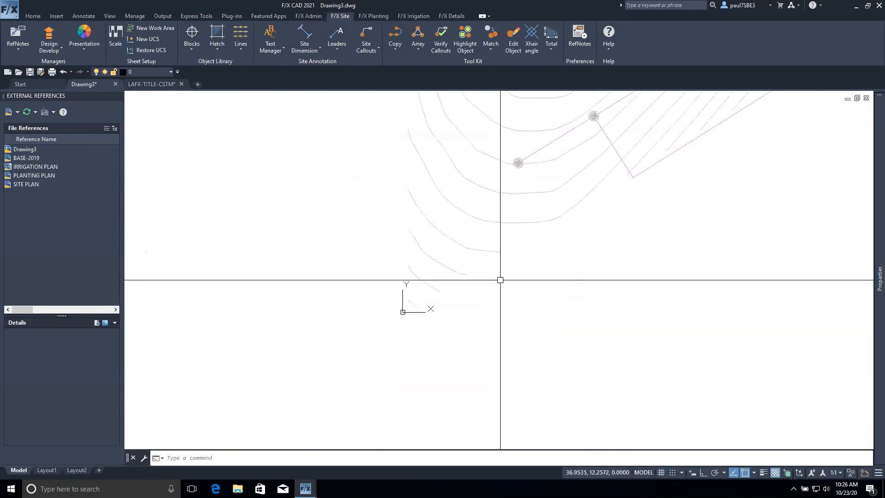
scroll(576, 226, "down", 1)
middle_click_drag(575, 226, 533, 258)
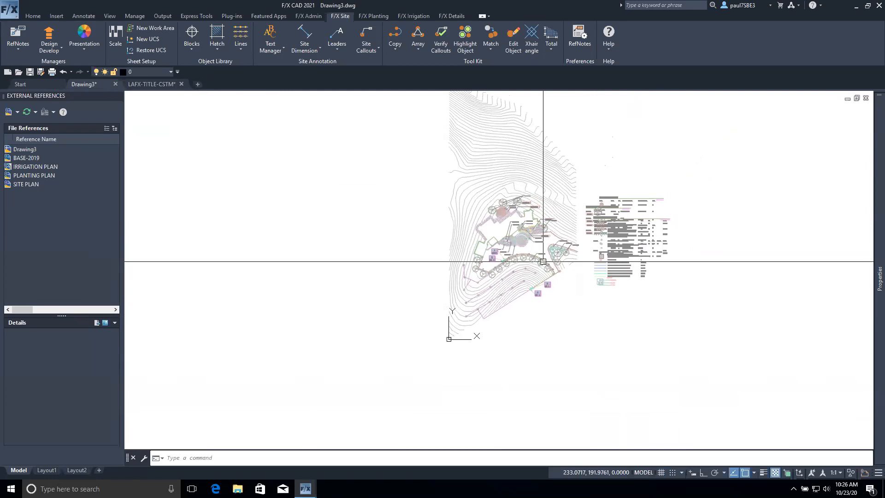
scroll(530, 259, "up", 5)
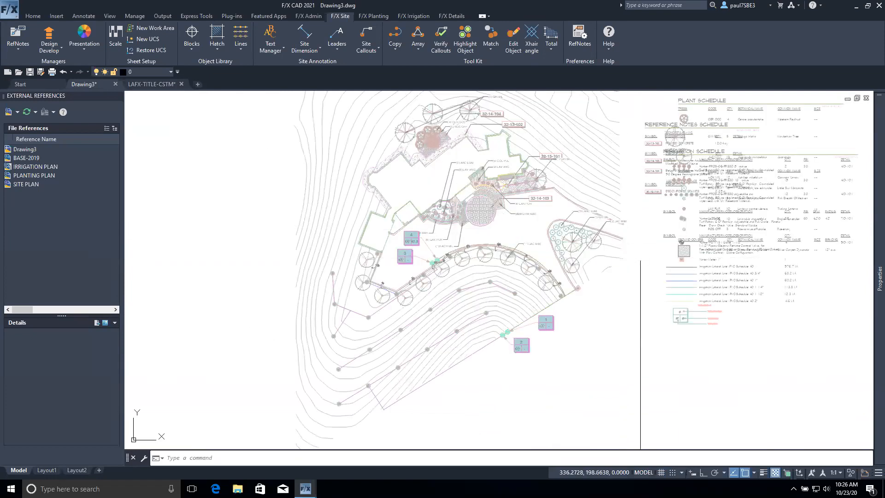
middle_click_drag(639, 257, 569, 304)
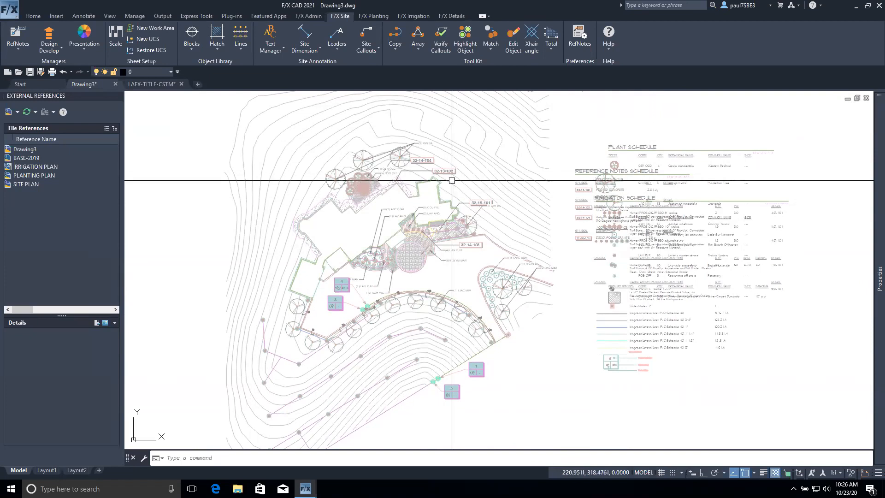
Freeze the SITE PLAN layers L-ANNO-SCHD-TEXT, L-ANNO-SCHD-LINE, L-ANNO-LEDR-HEAD-025M, L-ANNO-LEDR-035M and L-ANNO-LEDR-025M.
type("la")
key("Return")
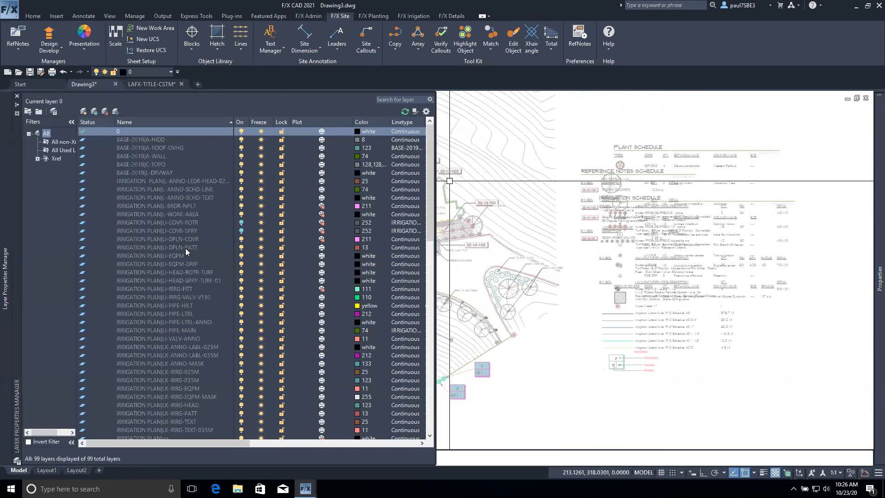
scroll(185, 248, "down", 12)
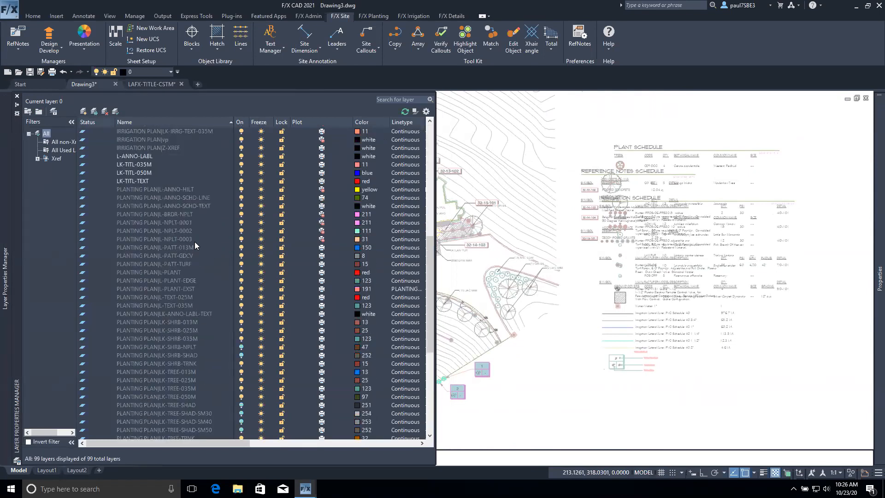
scroll(206, 328, "down", 4)
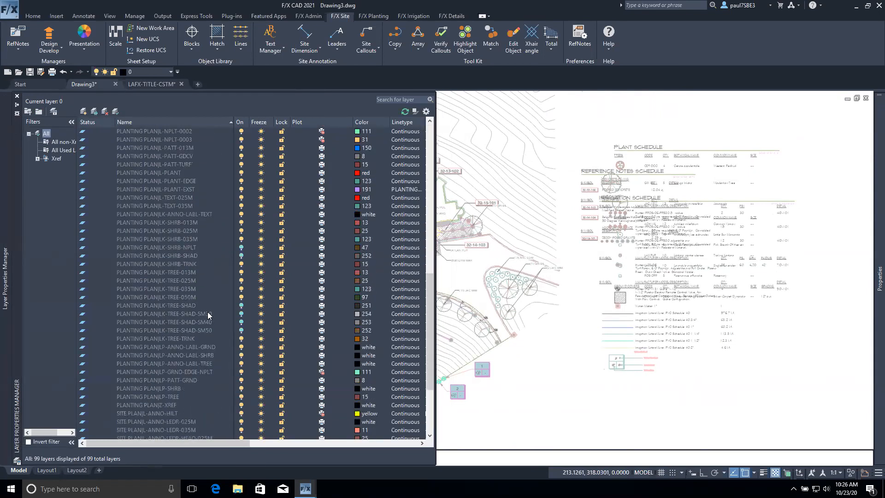
scroll(233, 332, "down", 4)
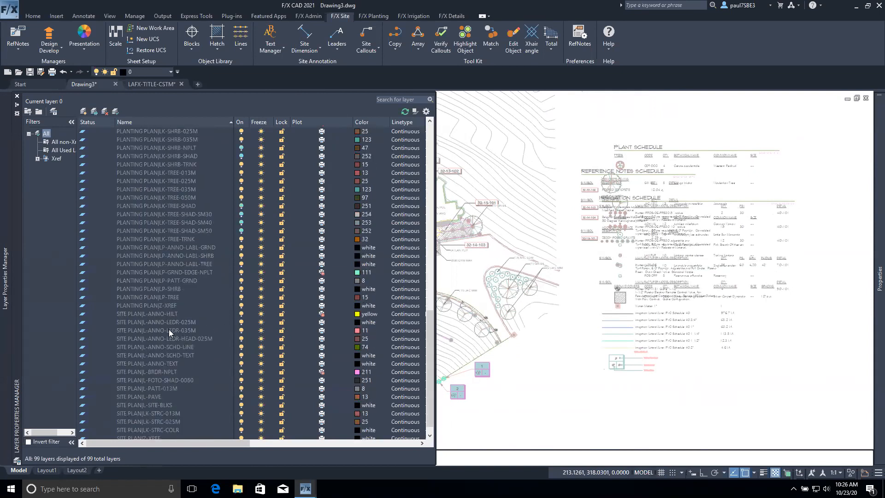
left_click(260, 355)
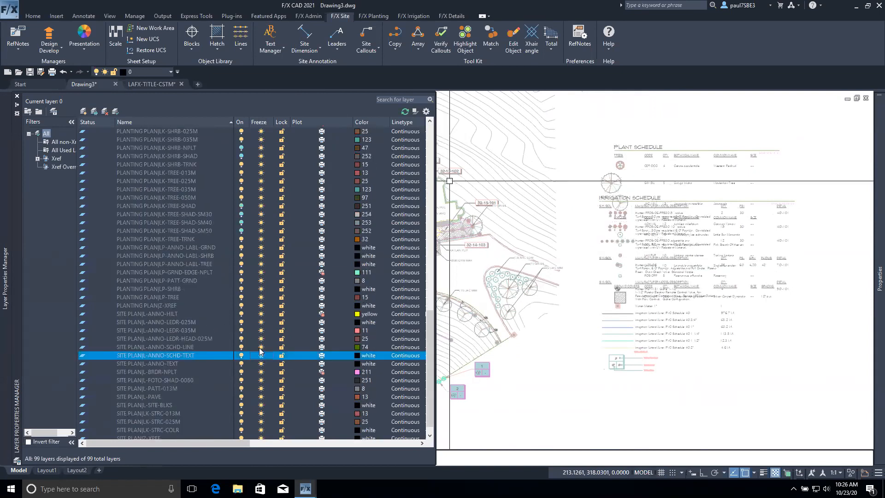
left_click(262, 347)
left_click(262, 339)
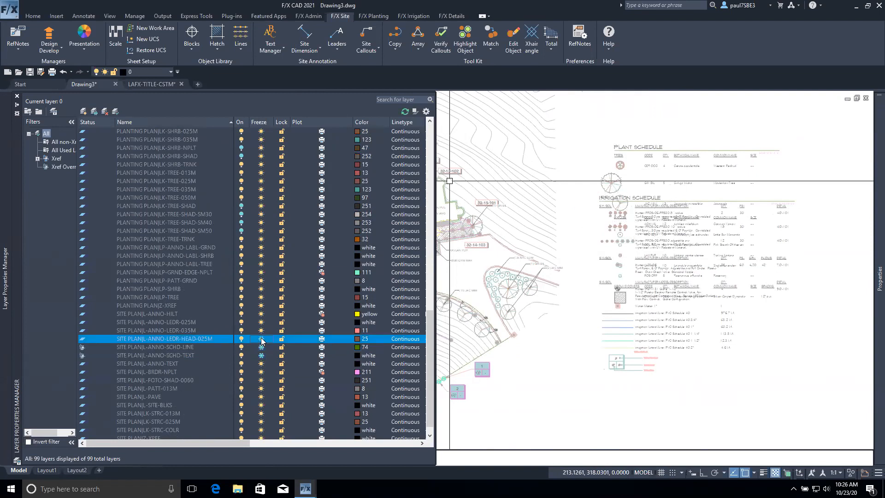
left_click(262, 330)
left_click(262, 321)
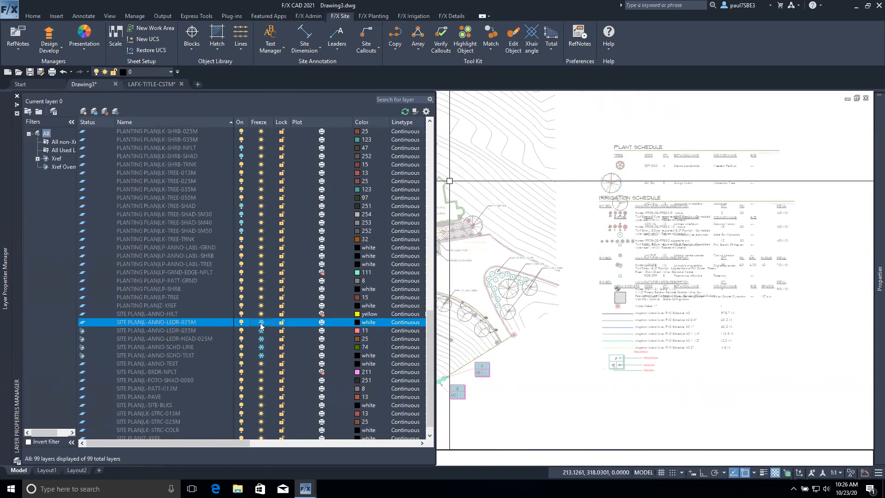
Freeze the PLANTING PLAN text and schedule layers L-TEXT-025M, L-TEXT-035M, L-ANNO-SCHD-LINE and L-ANNO-SCHD-TEXT.
scroll(249, 341, "down", 2)
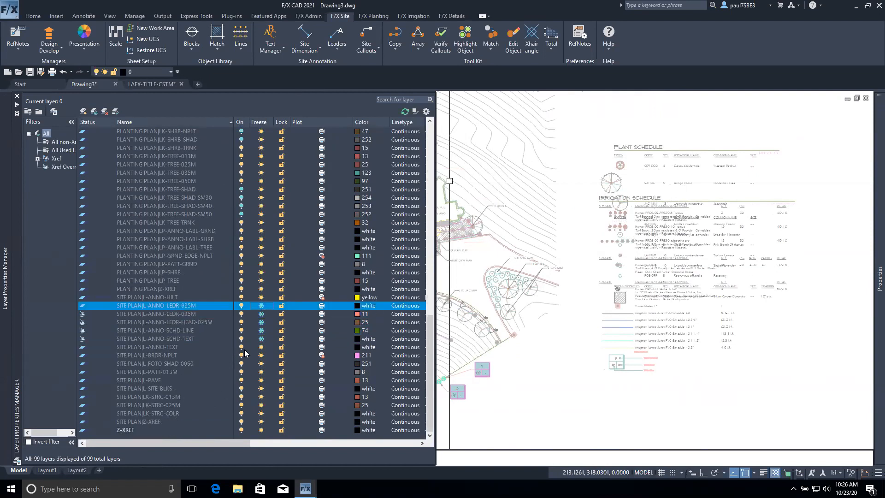
scroll(262, 331, "up", 7)
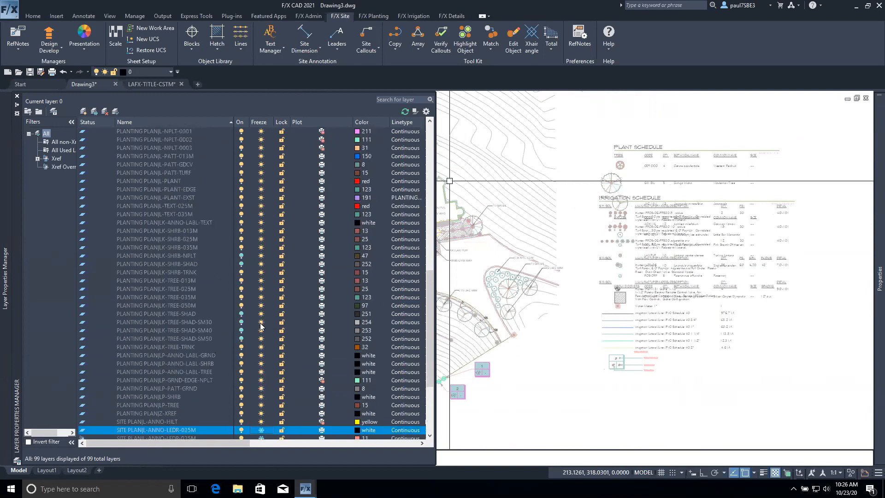
left_click(270, 253)
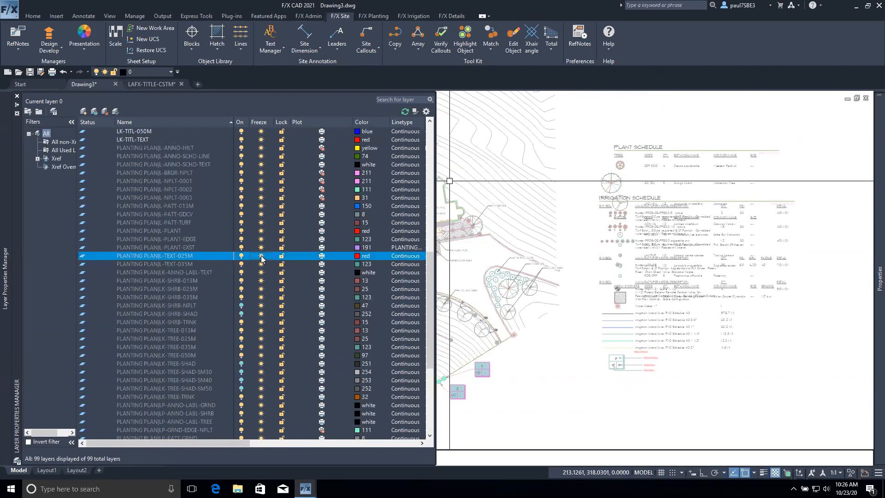
left_click(262, 264)
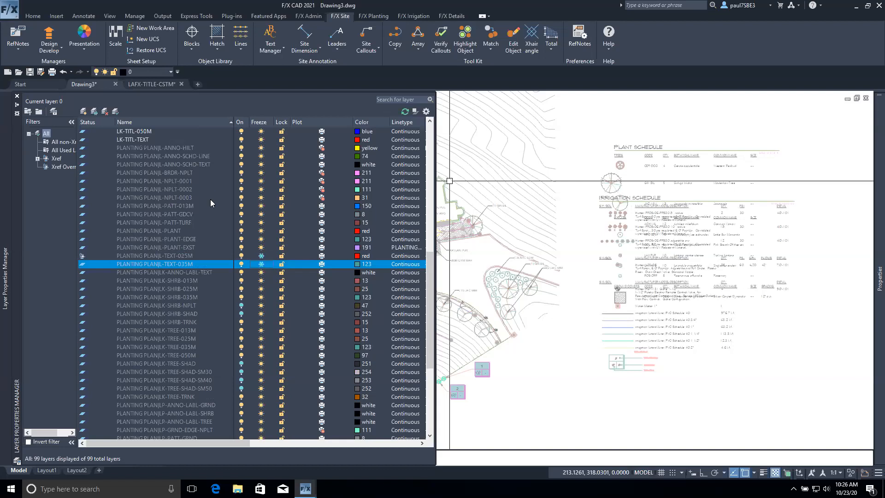
scroll(210, 199, "up", 2)
left_click(262, 205)
left_click(262, 211)
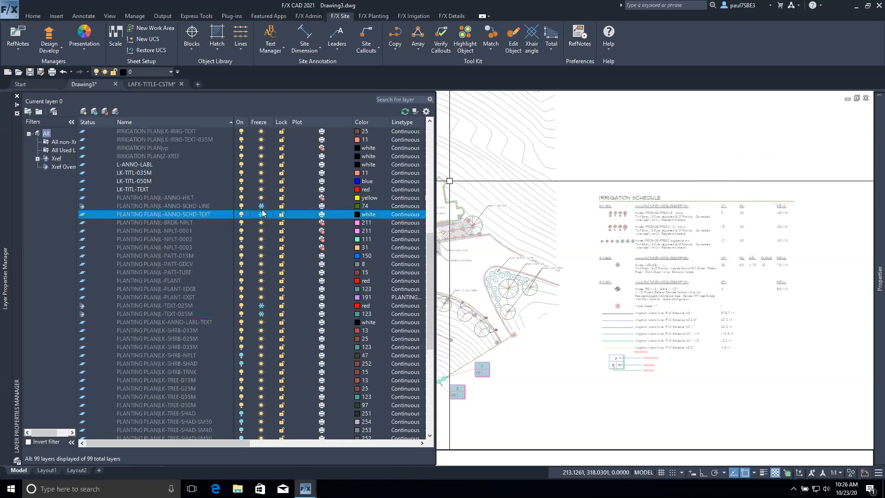
left_click(262, 209)
Freeze the PLANTING PLAN label layers LP-ANNO-LABL-GRND, LP-ANNO-LABL-SHRB and LP-ANNO-LABL-TREE.
middle_click_drag(537, 315, 657, 326)
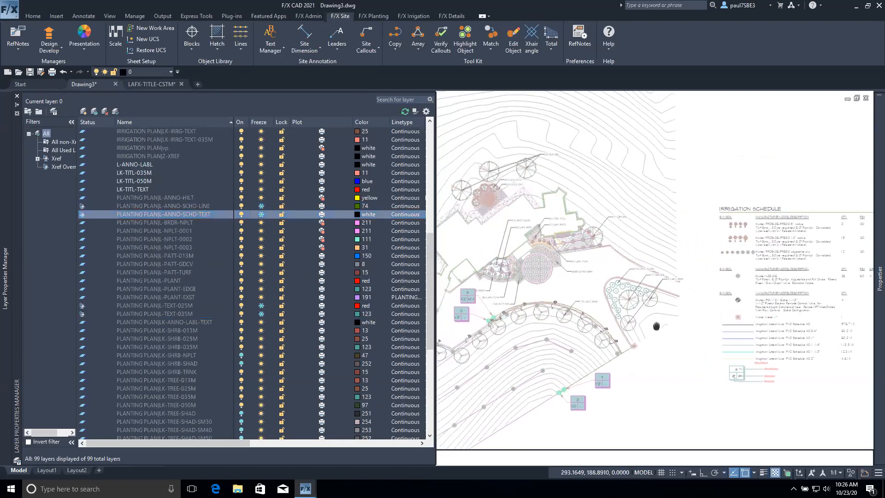
left_click_drag(656, 326, 666, 327)
mouse_move(3, 236)
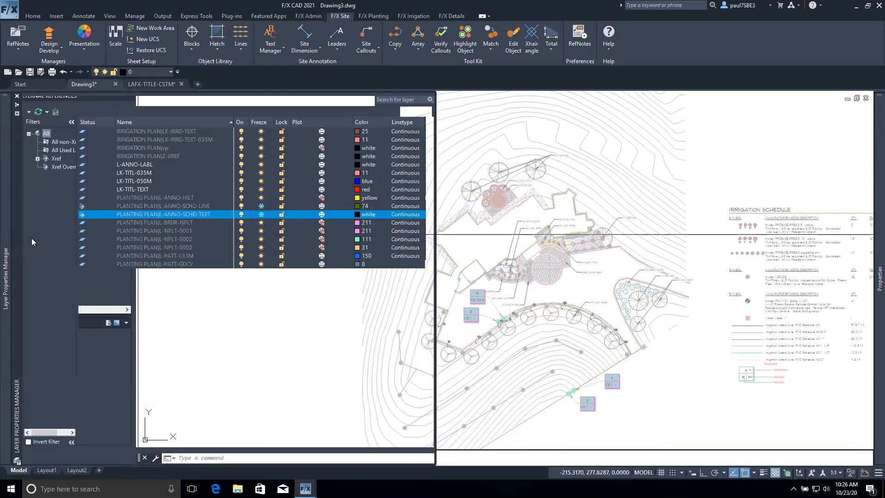
scroll(214, 275, "down", 2)
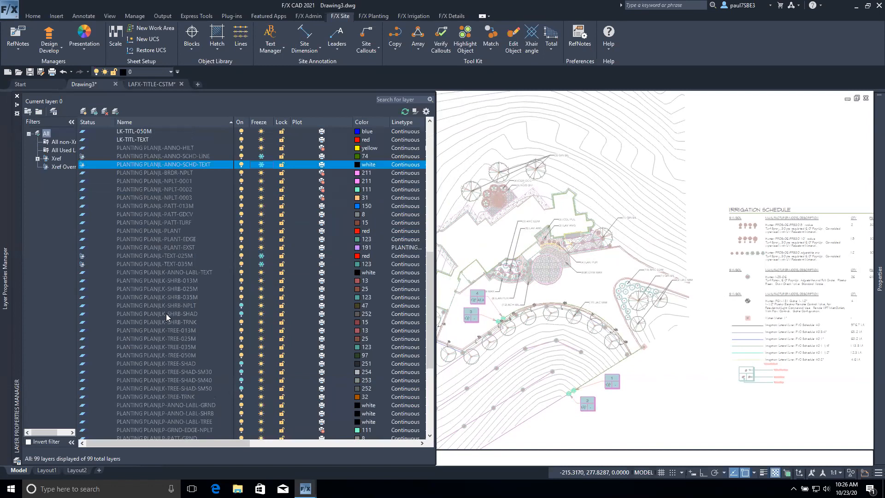
scroll(166, 314, "down", 2)
left_click(262, 355)
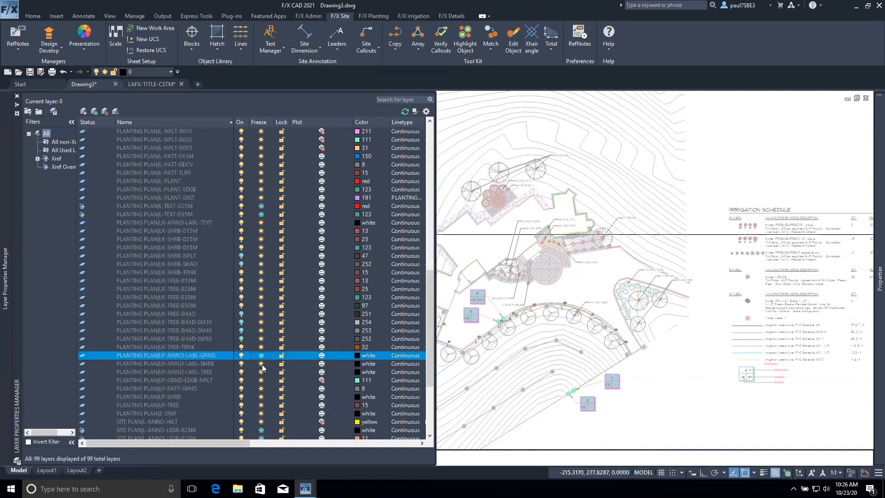
left_click(262, 364)
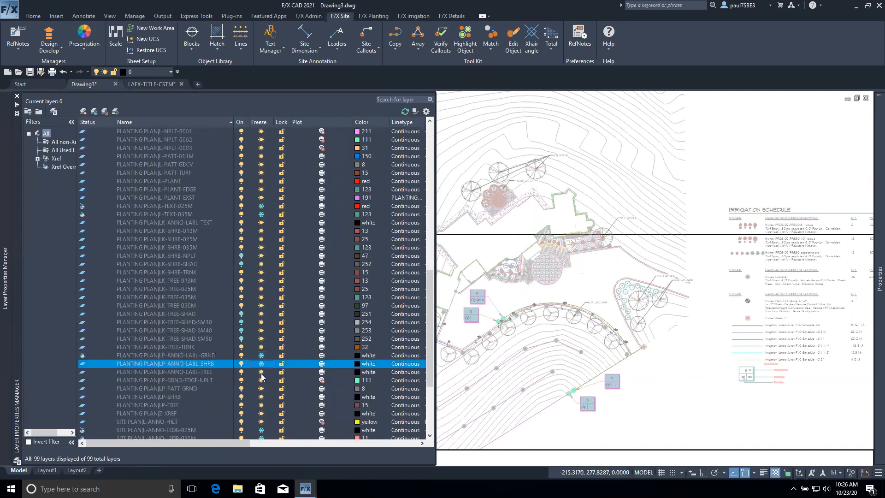
left_click(262, 372)
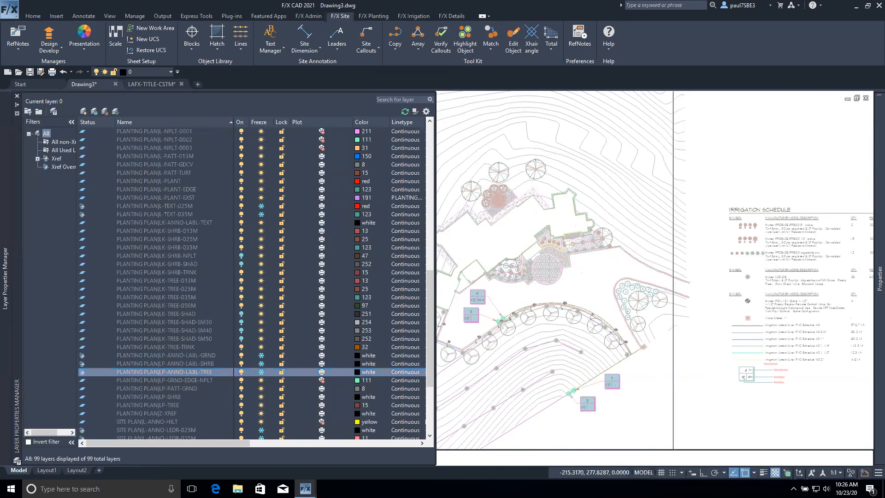
scroll(641, 362, "up", 2)
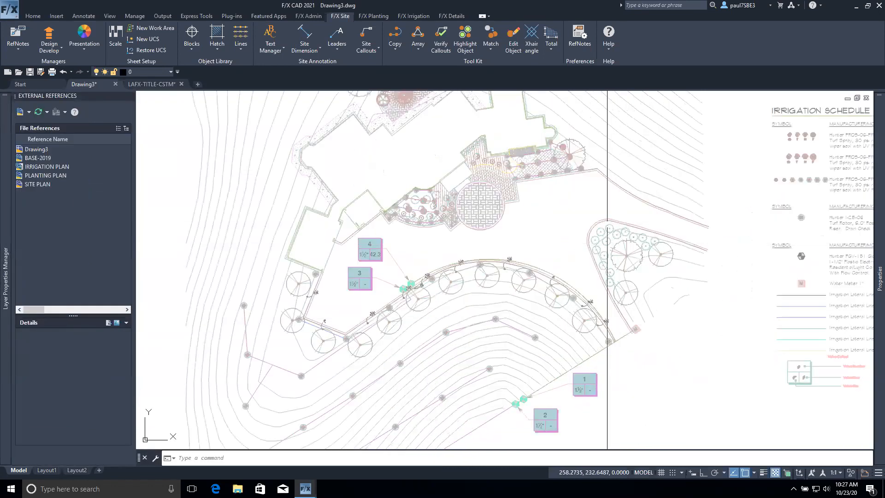
scroll(600, 243, "down", 2)
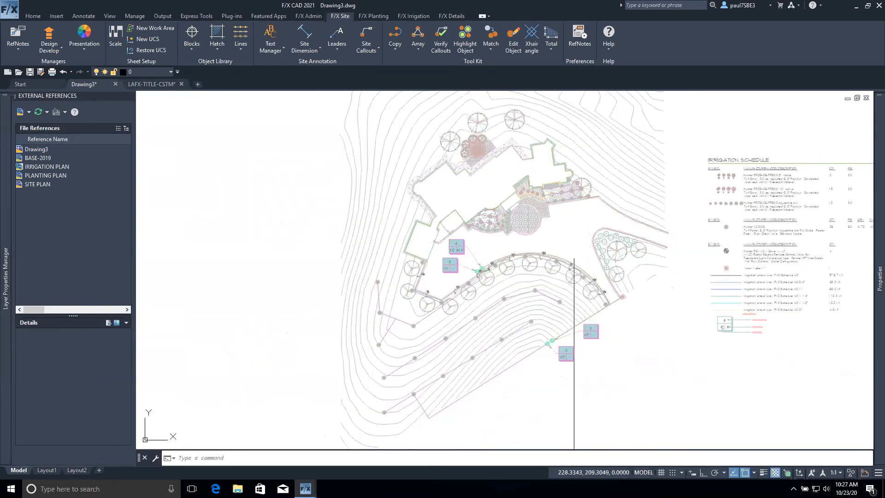
middle_click_drag(585, 253, 446, 279)
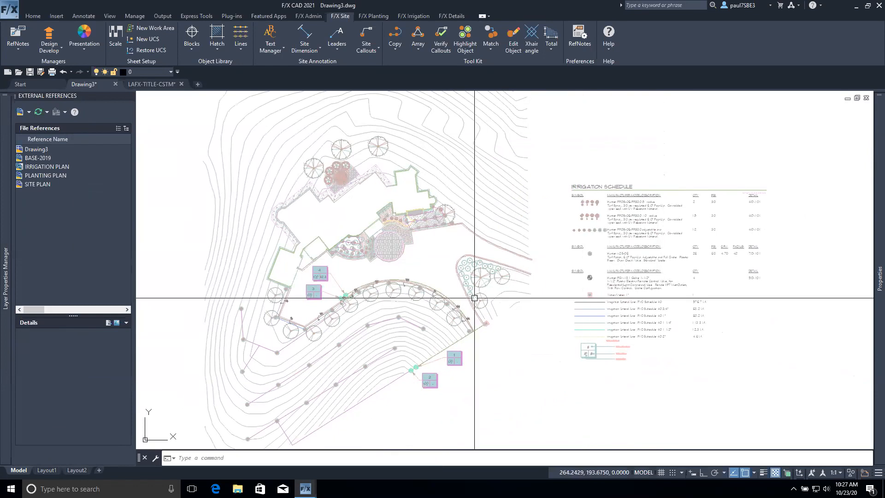
scroll(474, 298, "up", 2)
scroll(475, 298, "down", 2)
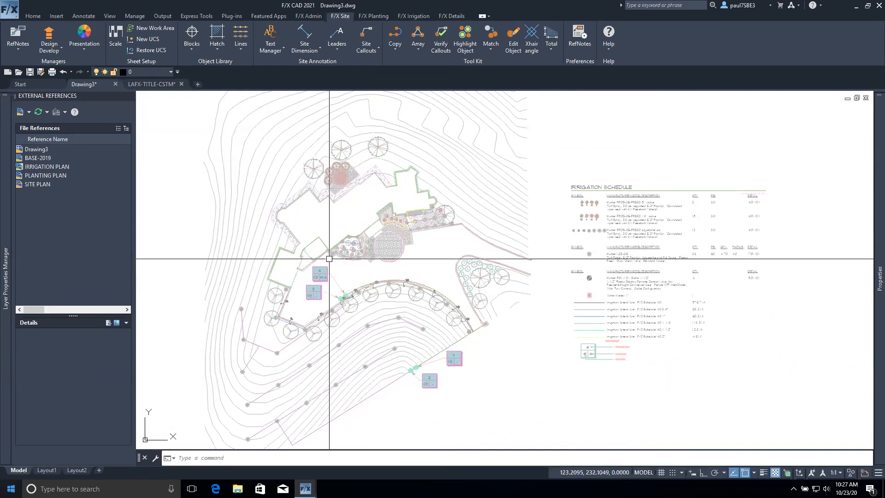
On Layout1, create a roughly square viewport, about 17 units wide and high, in the left half of the sheet.
mouse_move(51, 472)
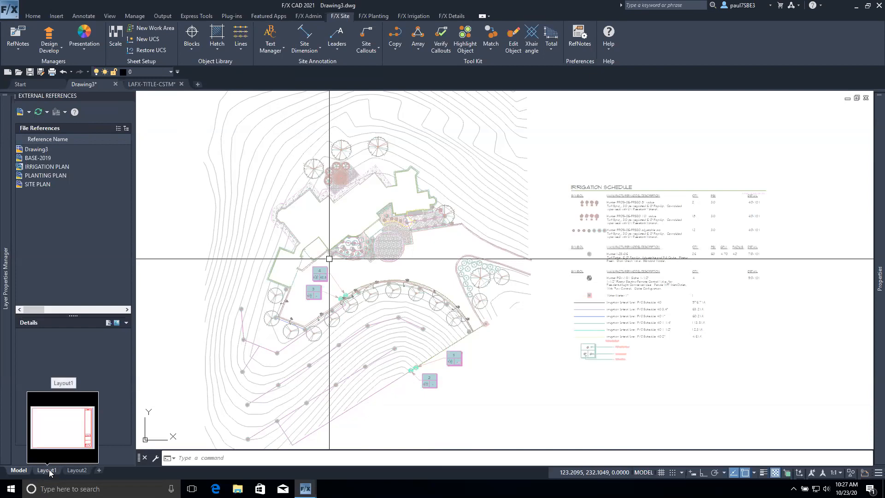
left_click(50, 471)
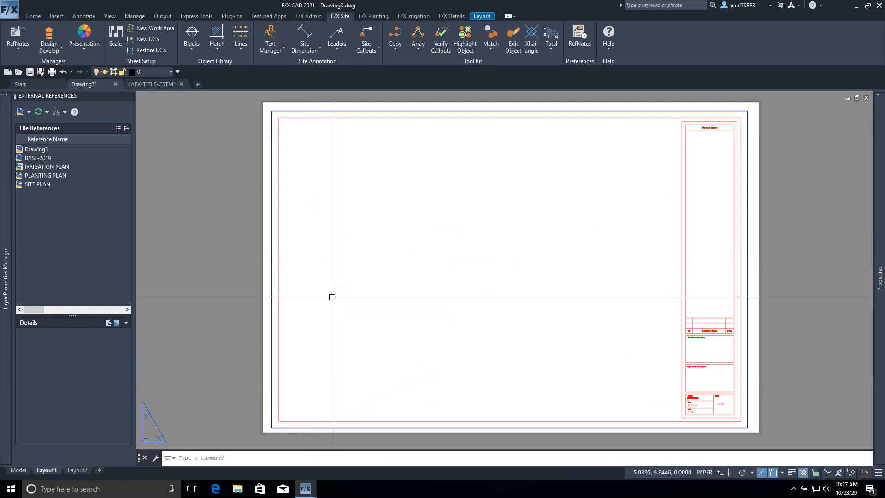
type("MV")
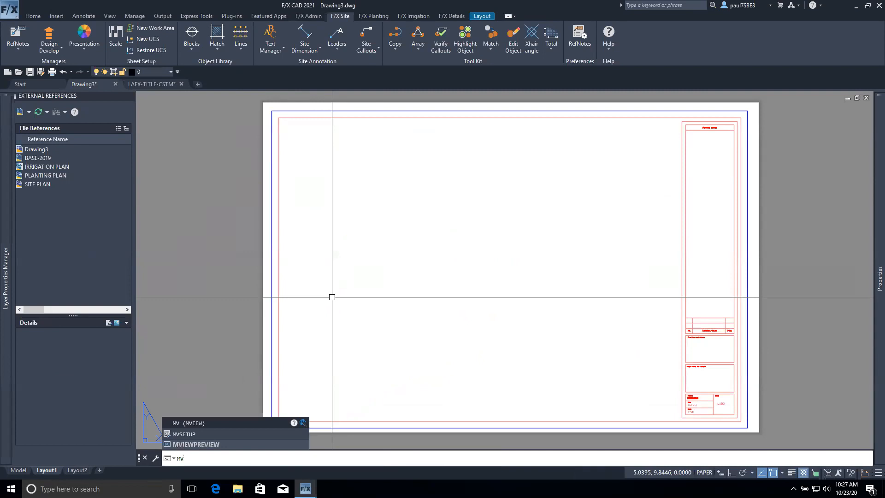
key("Return")
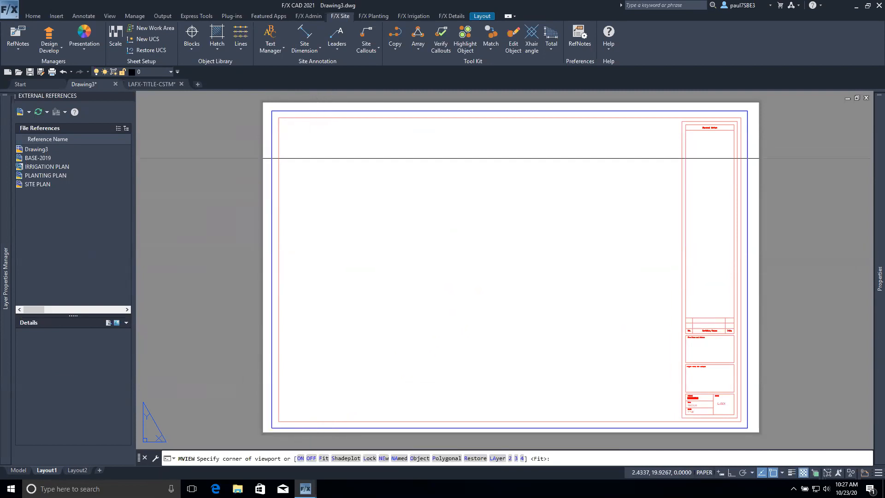
left_click(295, 158)
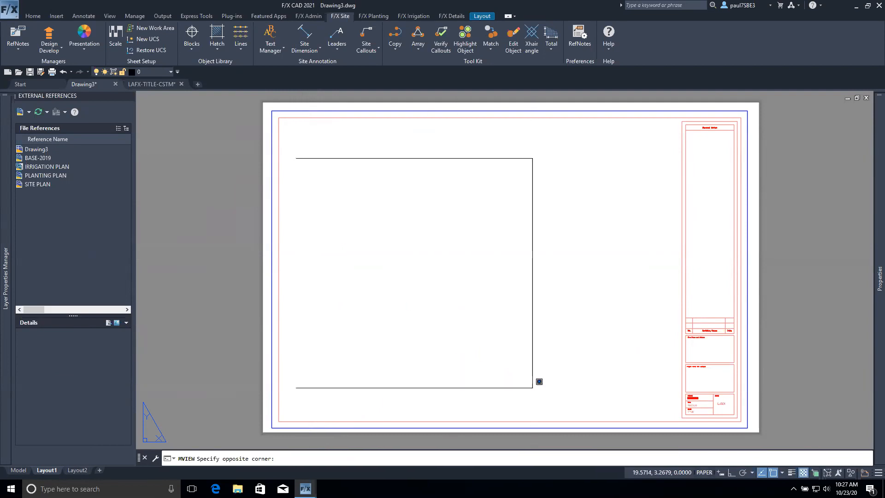
left_click(533, 388)
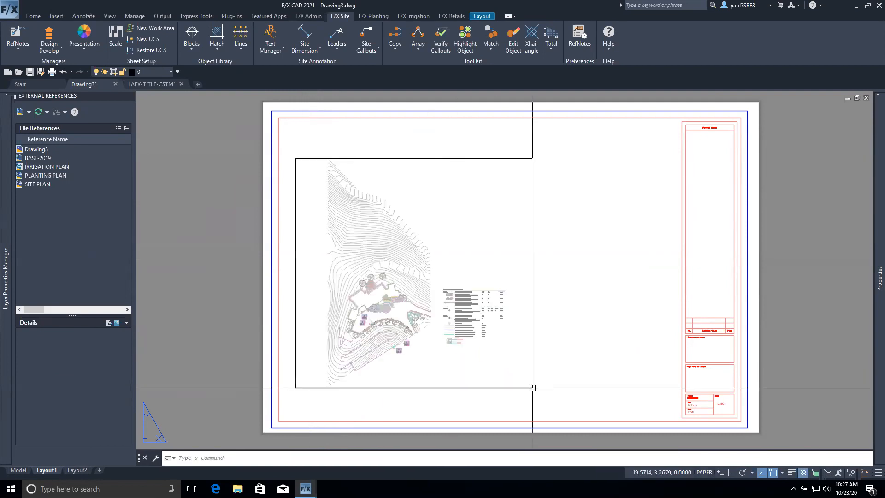
Set the new viewport's scale to 1" = 20 FT in decimal feet and center the irrigation plan in it.
double_click(382, 291)
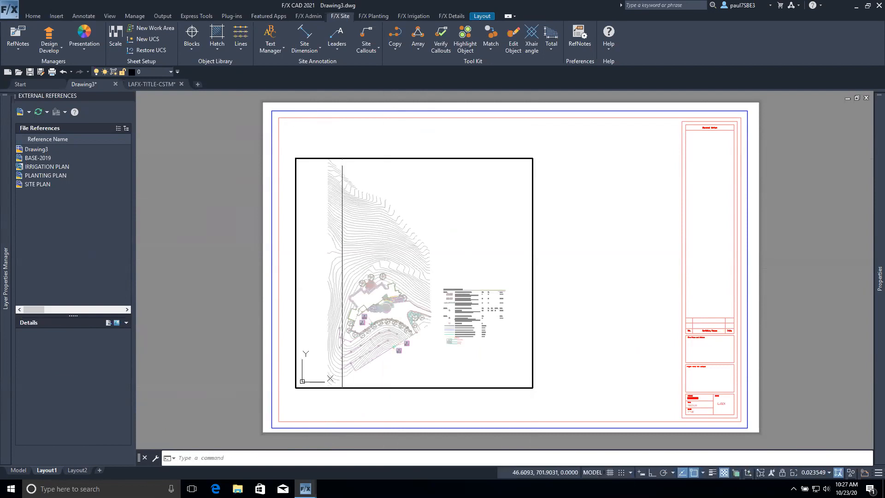
left_click(115, 41)
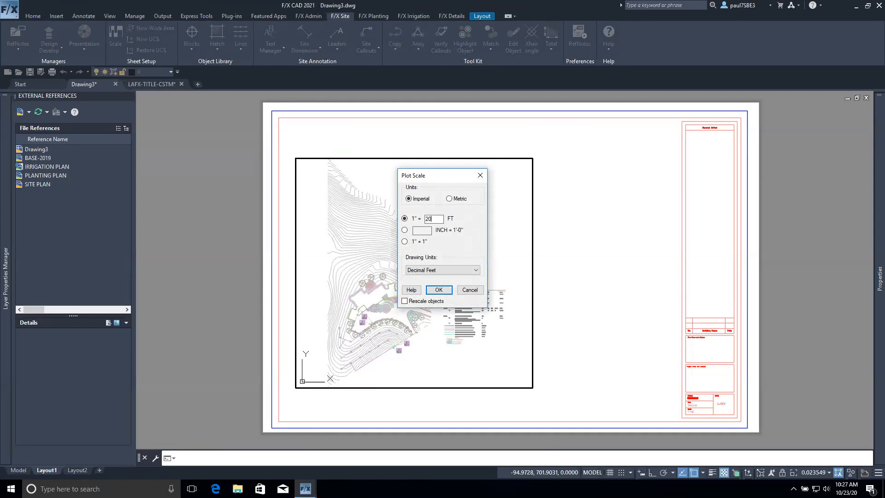
left_click(439, 290)
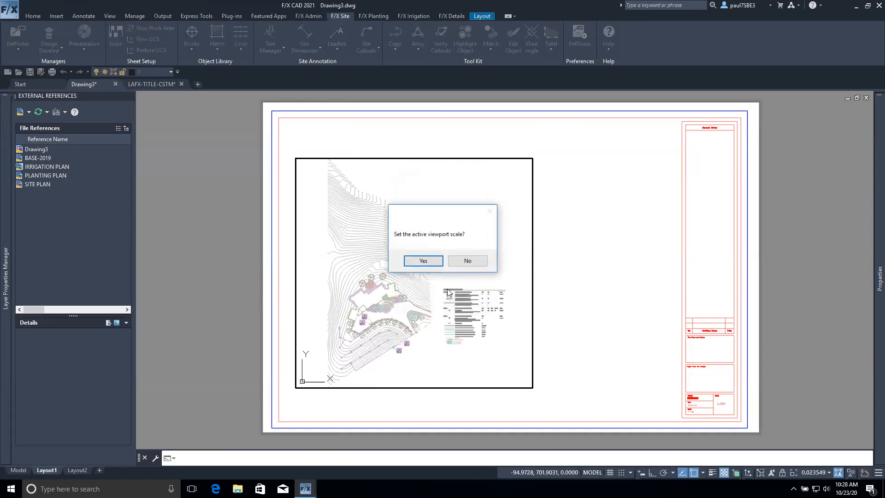
left_click(423, 260)
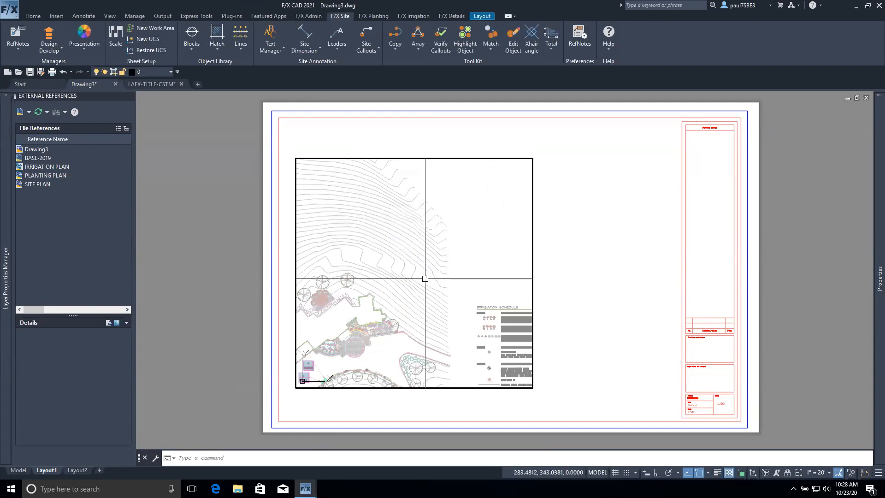
middle_click_drag(401, 336, 480, 254)
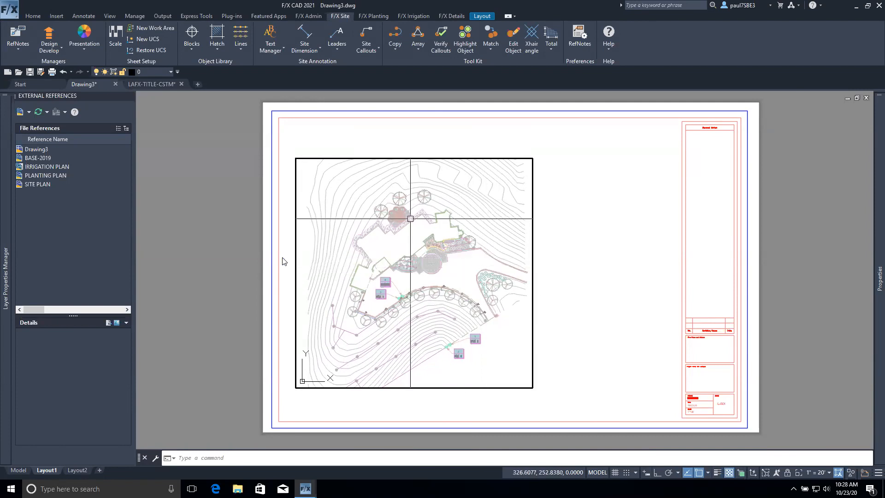
Return to paper space and move the plan viewport left to the sheet border.
double_click(537, 294)
left_click(533, 295)
left_click_drag(533, 384, 510, 385)
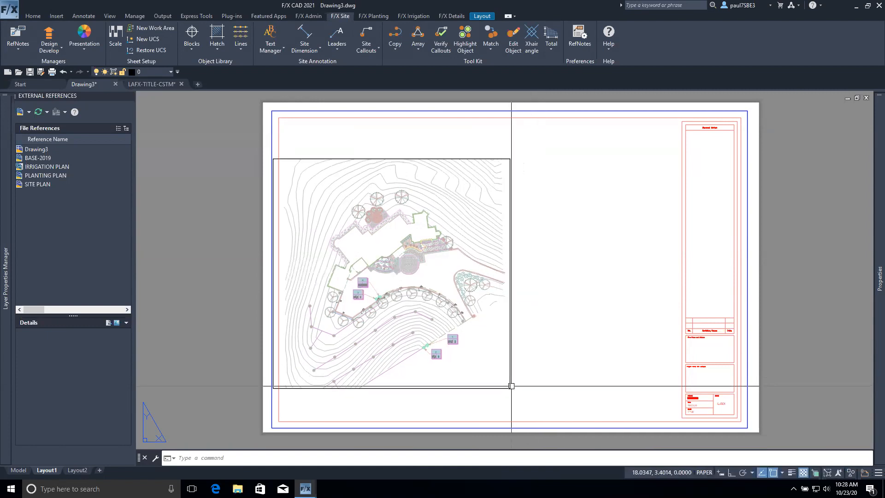
Turn off object snap and narrow the plan viewport from its lower right corner by about 1.5 units.
left_click(509, 386)
left_click(510, 388)
key("Escape")
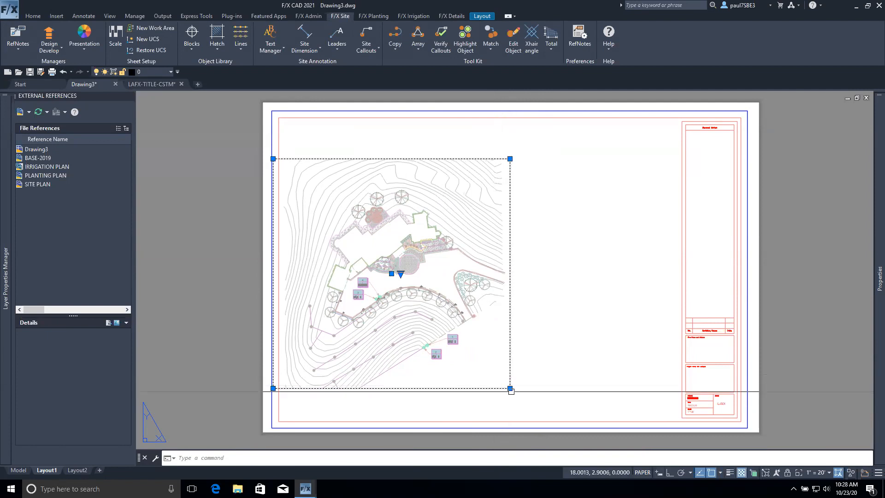
left_click(510, 388)
key("Escape")
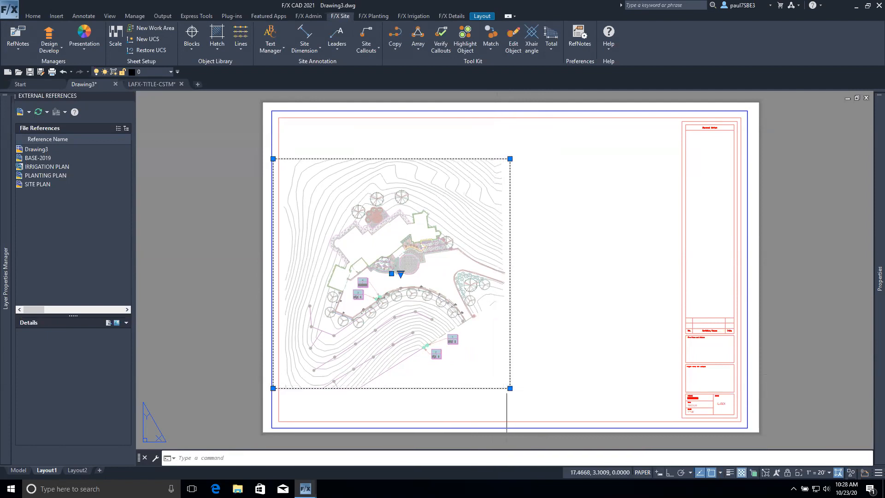
key("F3")
left_click(510, 388)
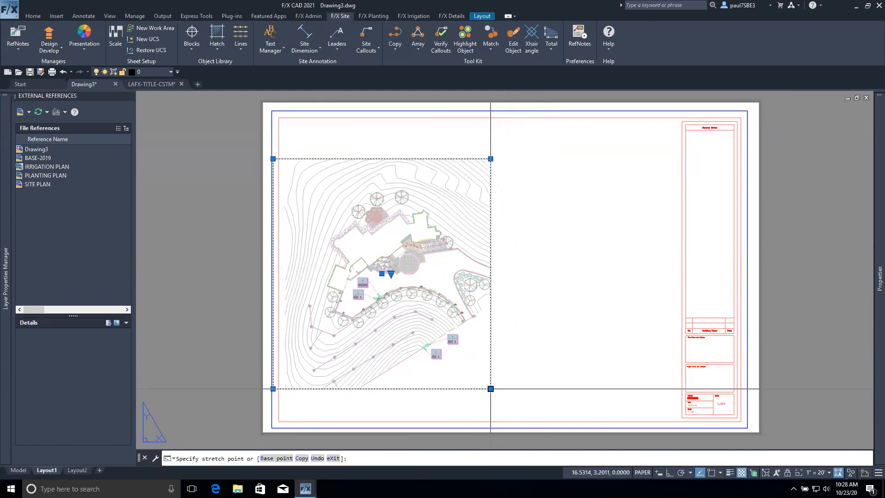
left_click(490, 388)
key("Escape")
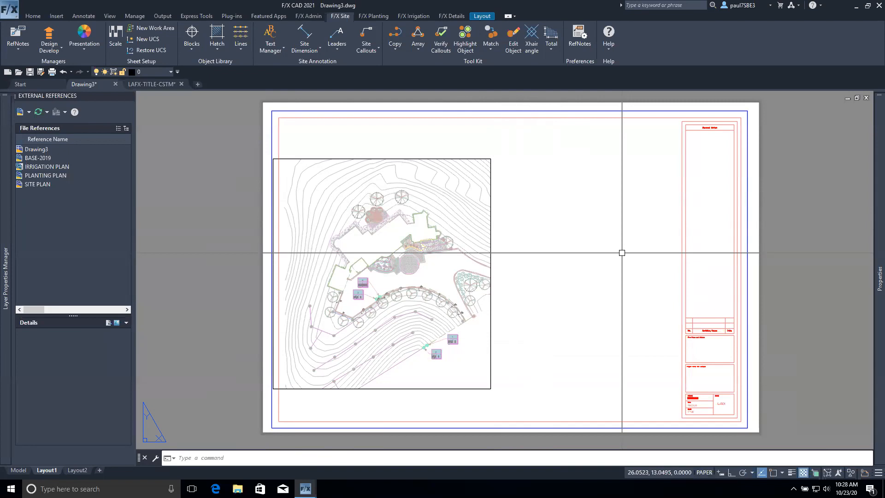
Create a second viewport, about 13 by 11 units, between the plan viewport and the title block.
type("mv")
key("Return")
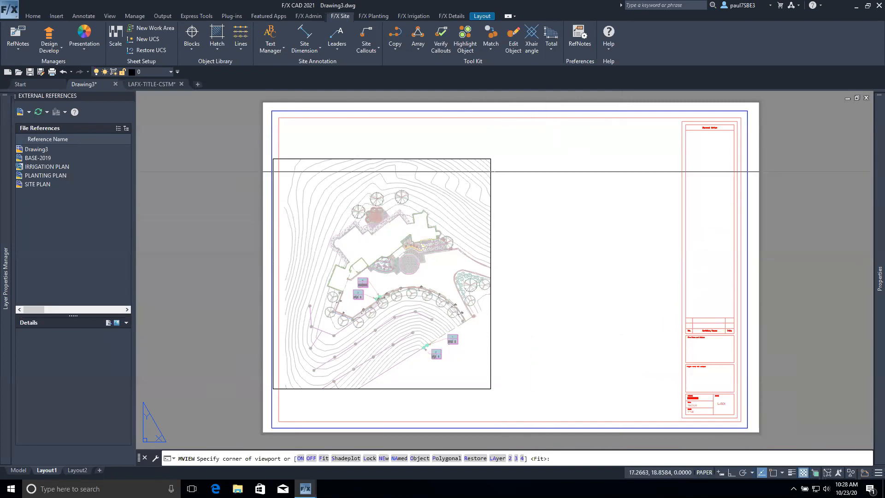
left_click(503, 177)
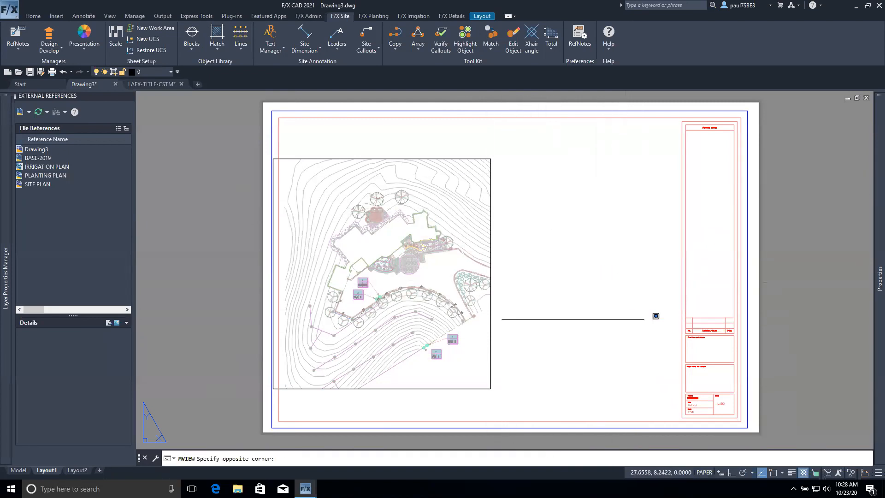
left_click(677, 334)
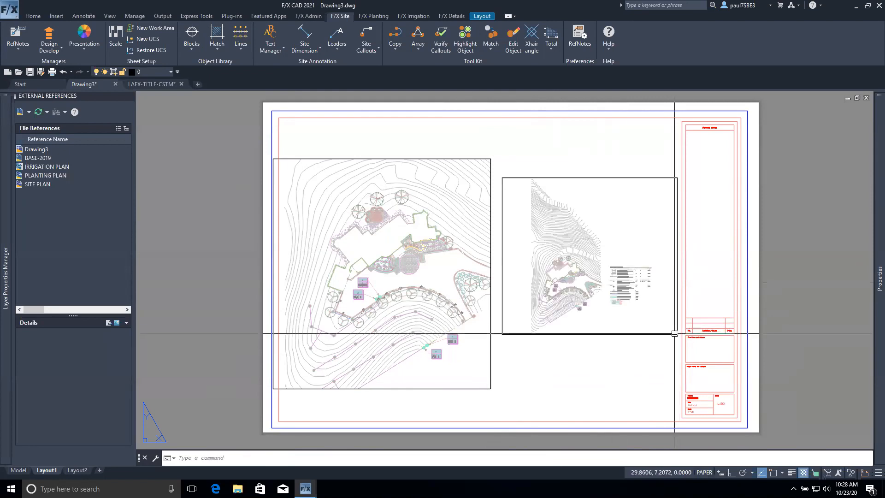
Set the second viewport's scale to 1" = 20 FT and center the irrigation schedule in it, returning to paper space.
mouse_move(674, 332)
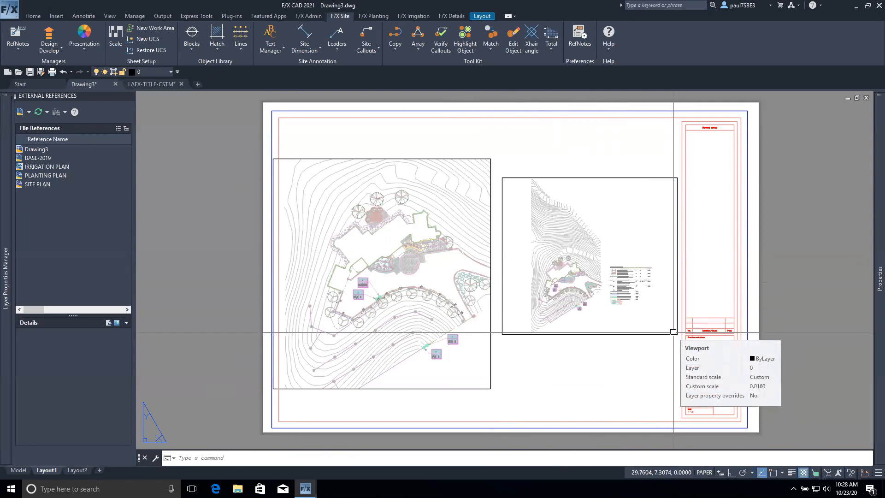
double_click(645, 314)
scroll(646, 314, "up", 2)
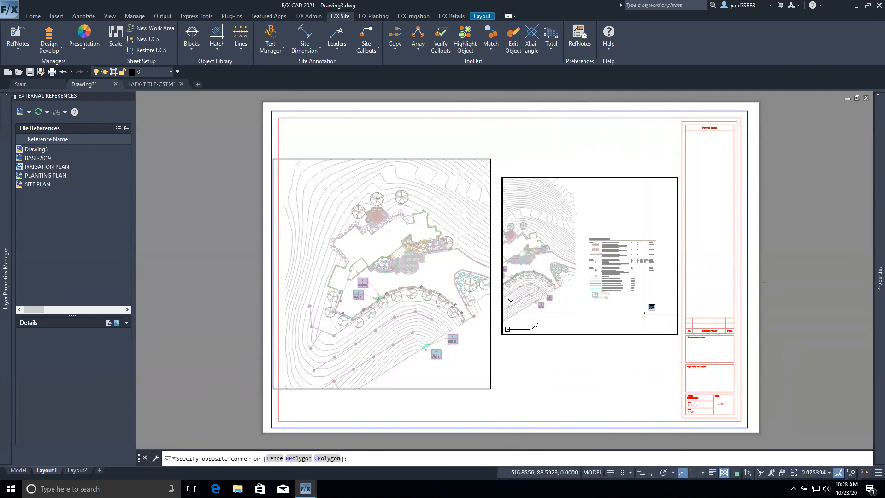
key("Escape")
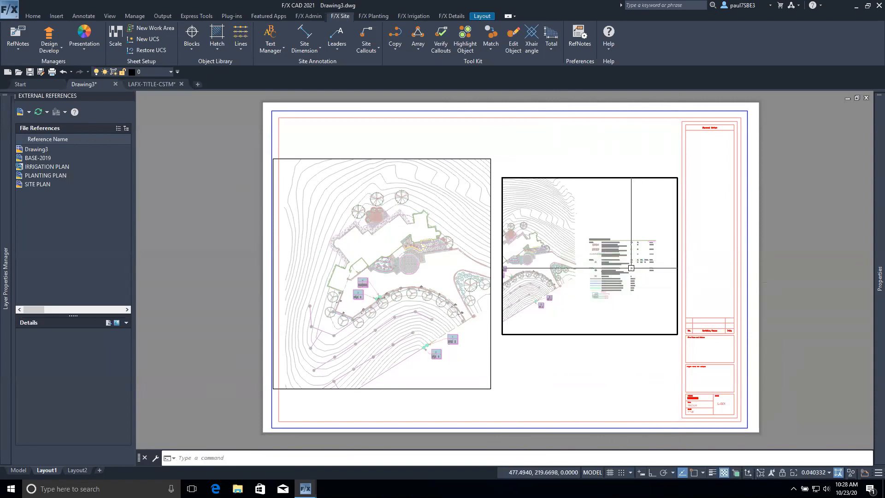
scroll(631, 268, "up", 2)
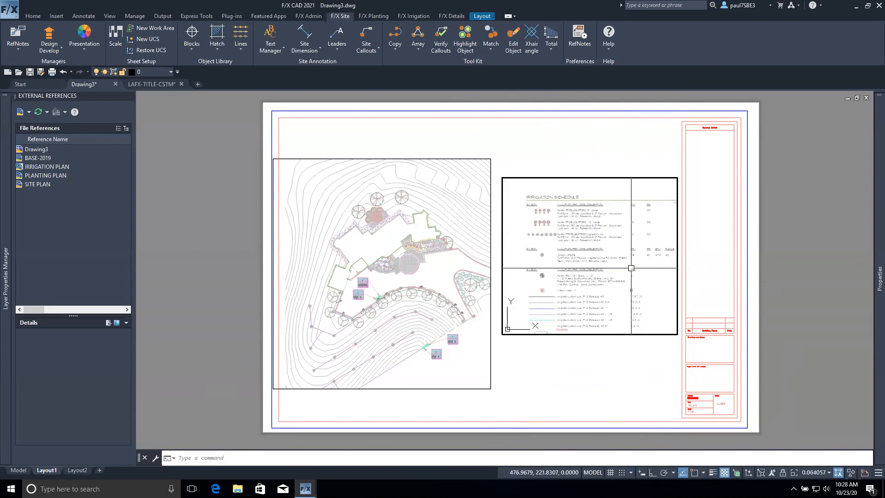
double_click(592, 162)
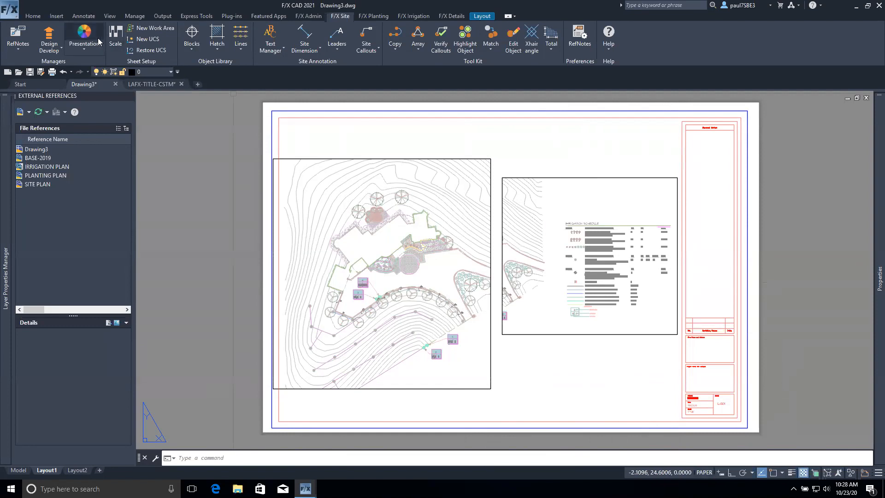
double_click(623, 257)
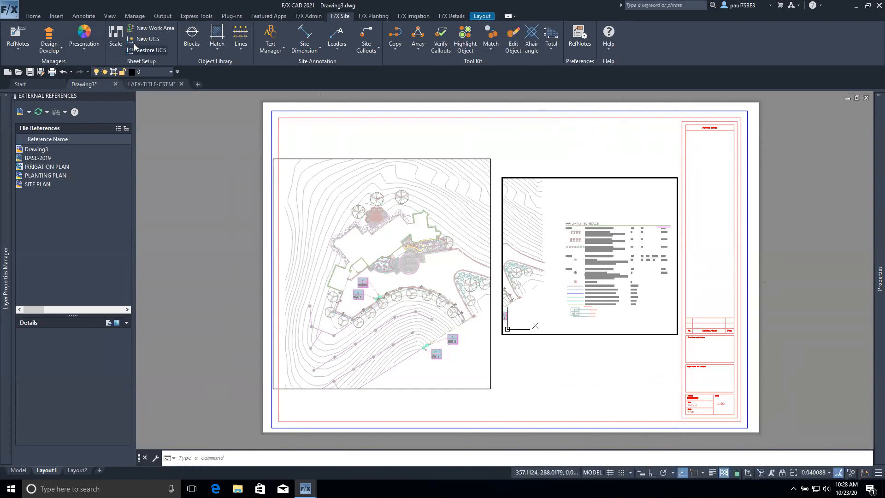
left_click(117, 39)
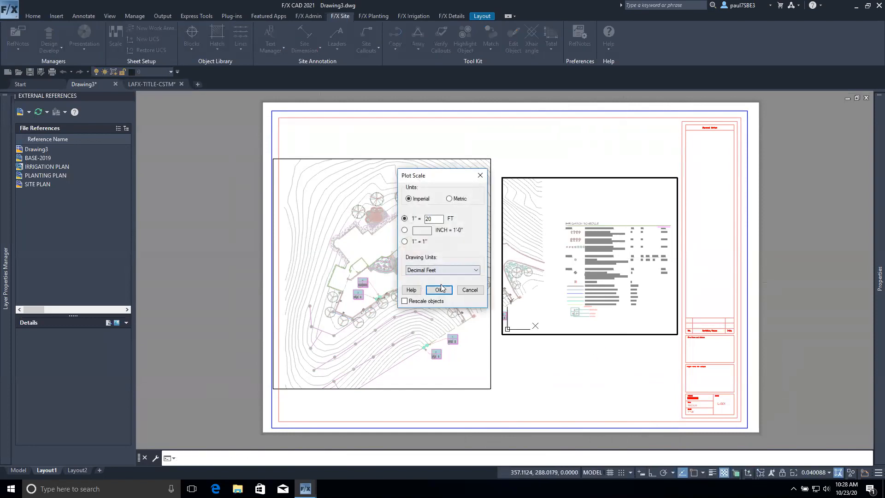
left_click(440, 290)
left_click(432, 270)
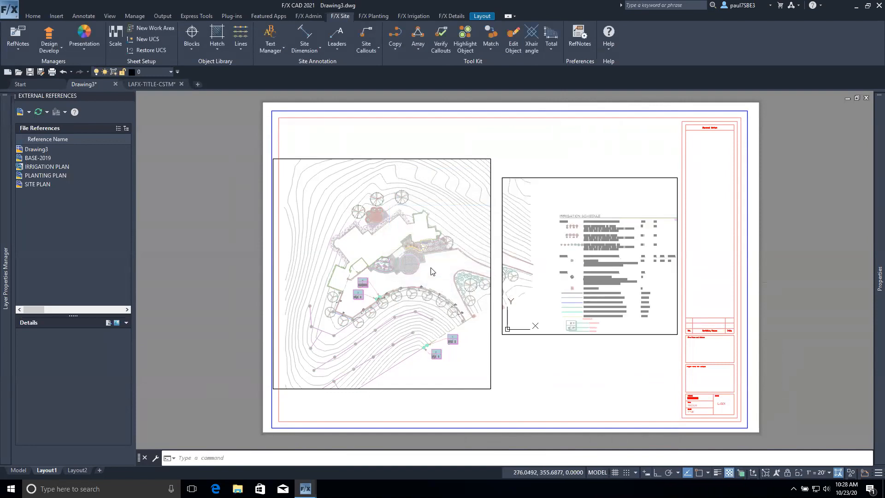
middle_click_drag(639, 322, 607, 303)
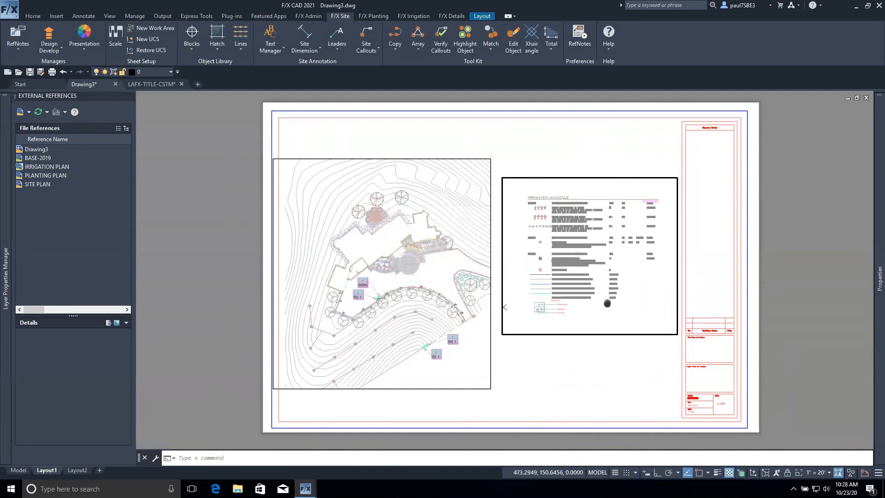
double_click(514, 160)
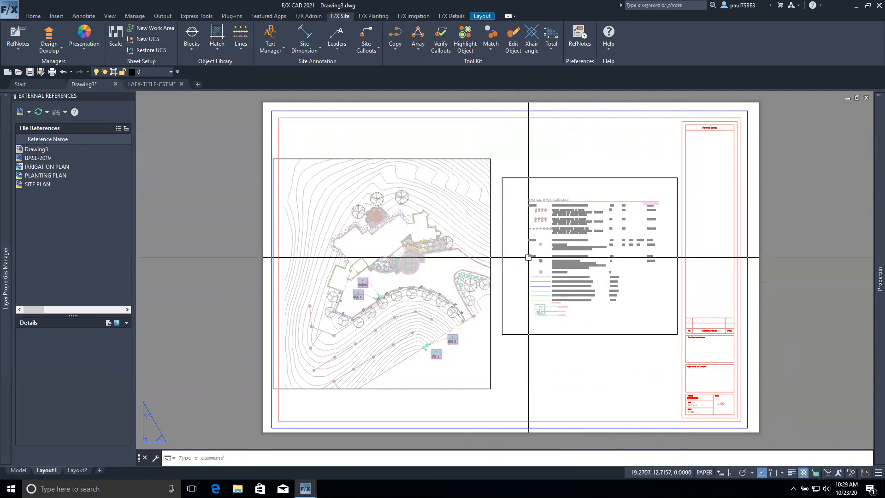
Examine the irrigation schedule, its valve callout key and the plan viewport on the sheet.
scroll(529, 257, "up", 2)
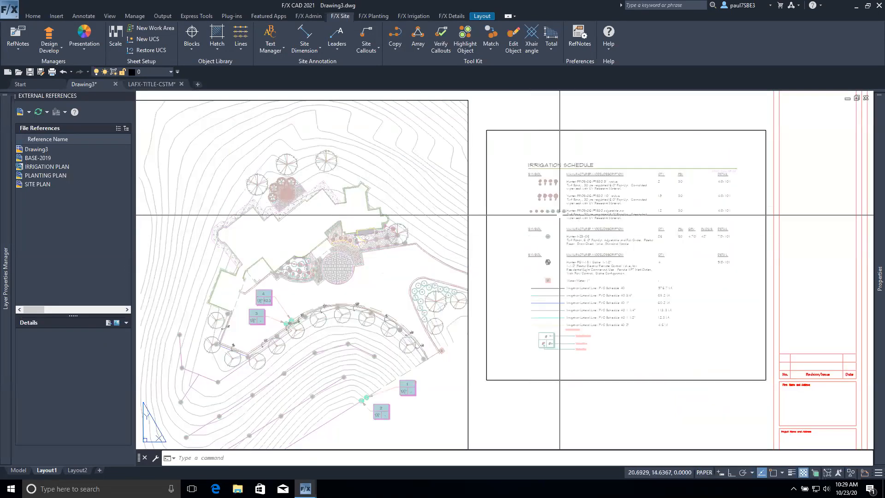
scroll(530, 336, "down", 4)
scroll(537, 333, "up", 4)
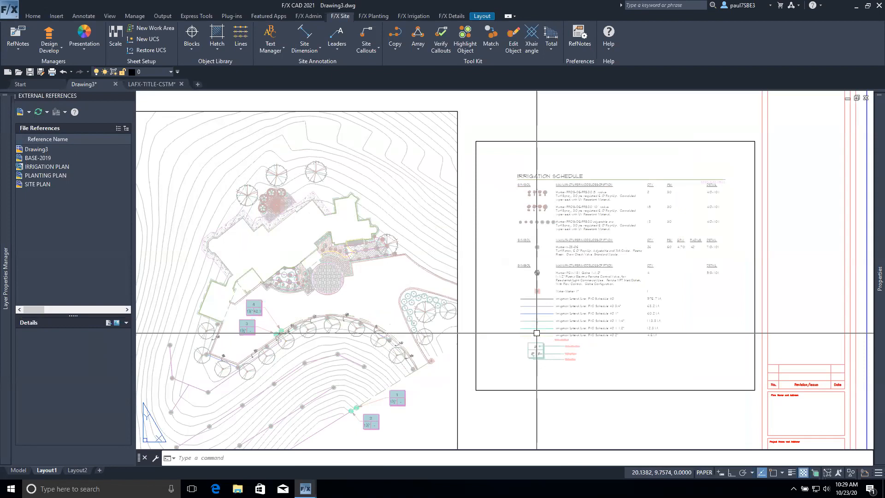
middle_click_drag(537, 333, 531, 282)
scroll(532, 282, "down", 2)
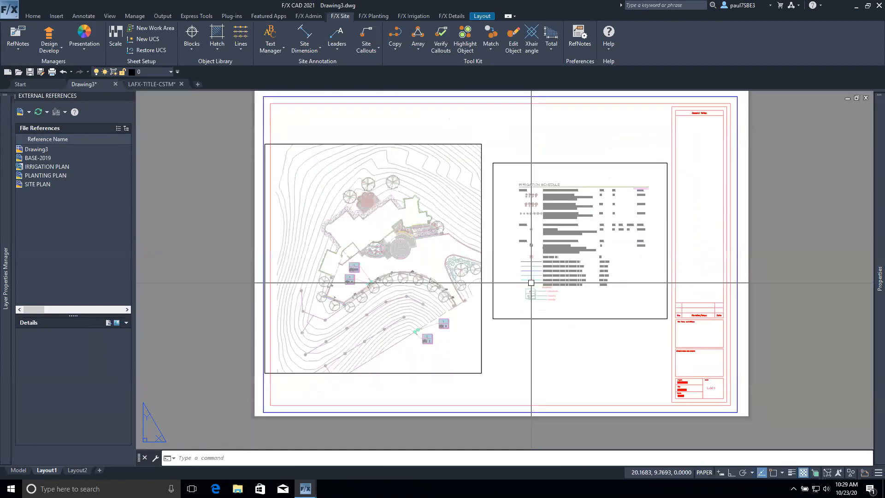
scroll(540, 294, "up", 2)
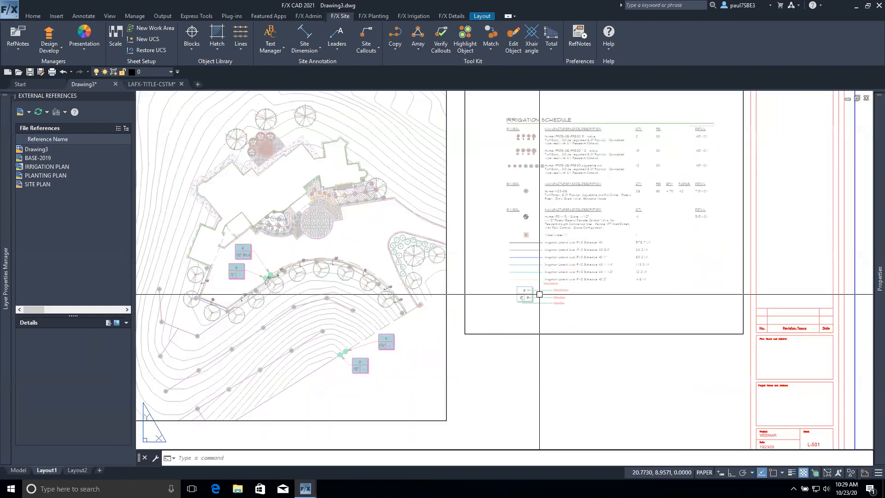
scroll(540, 294, "down", 2)
middle_click_drag(539, 295, 550, 308)
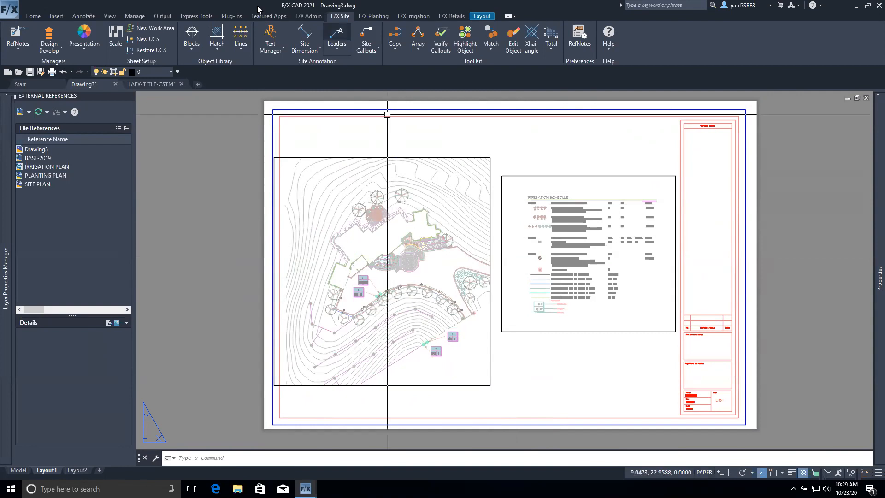
Open the WEB-SHEETS project and add sheet L-501, titled IRRIGATION PLAN, to its sheet index with layout renaming enabled.
left_click(309, 17)
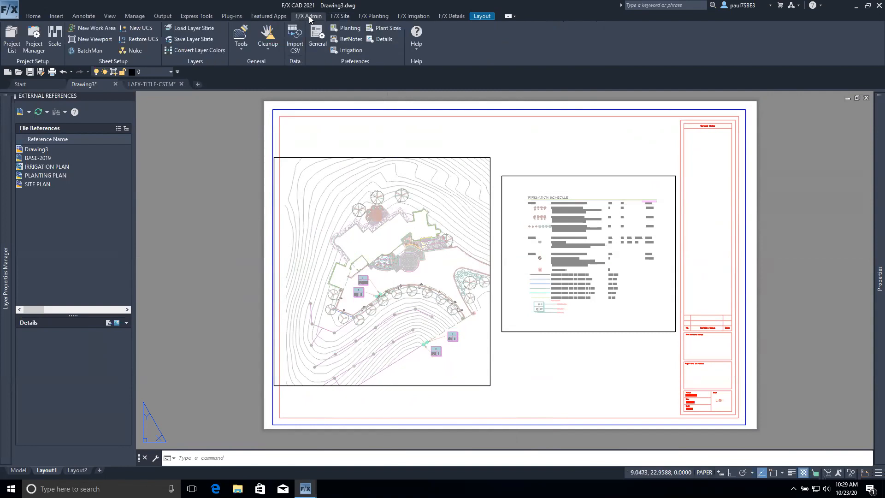
left_click(34, 38)
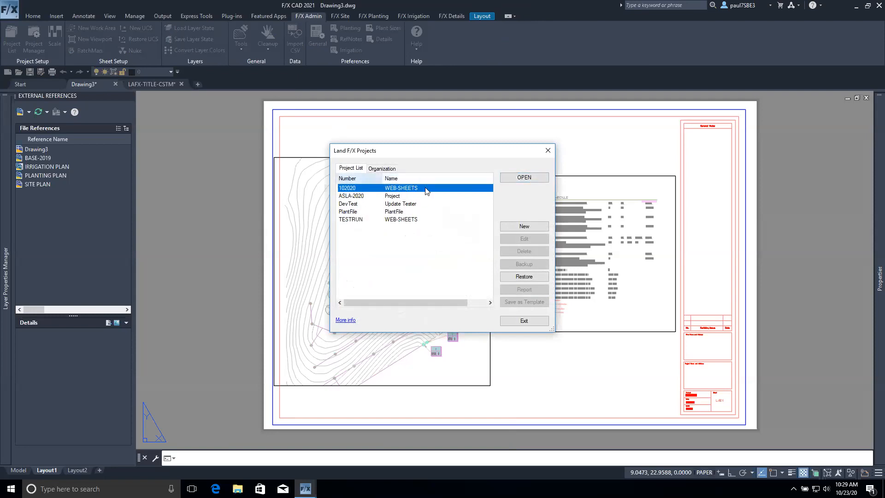
left_click(510, 176)
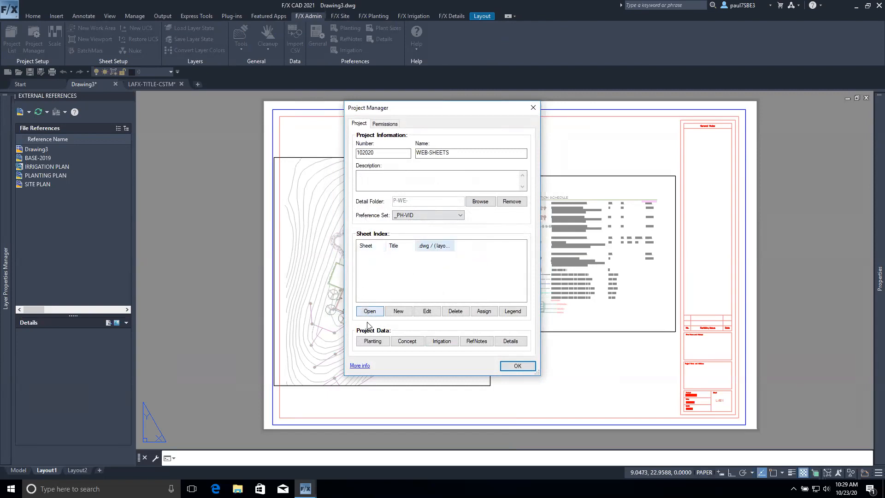
left_click(399, 314)
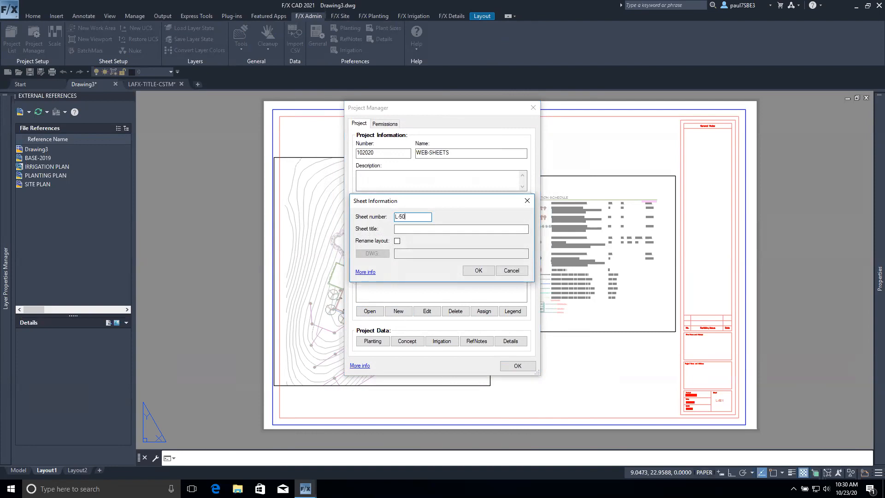
left_click(421, 226)
type("IRRIGATION PLAN")
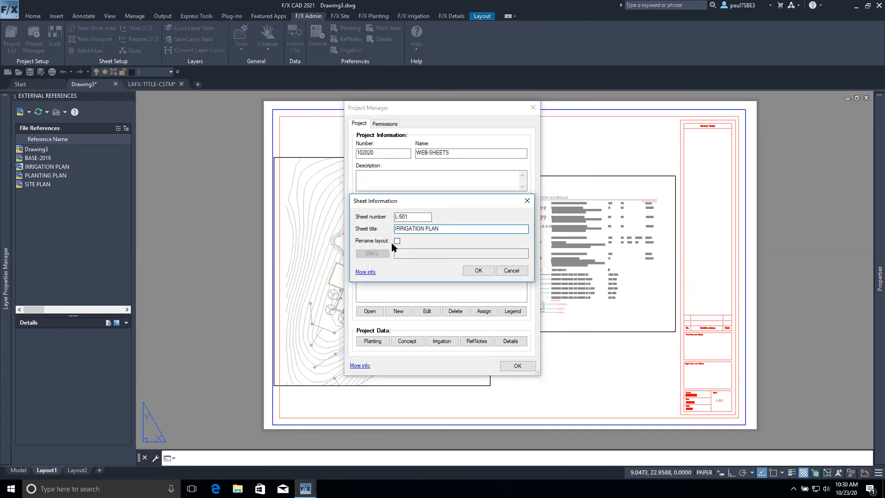
left_click(397, 241)
left_click(479, 271)
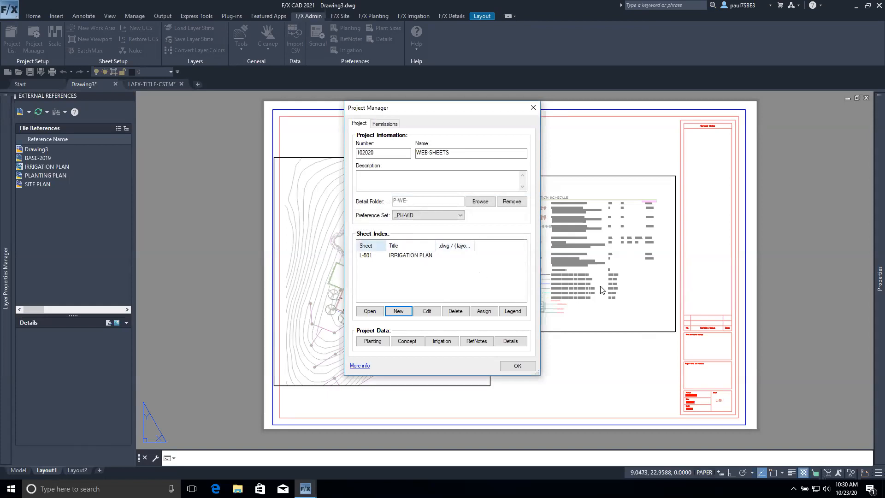
Assign the L-501 IRRIGATION PLAN sheet to Layout1 of the current drawing.
left_click(392, 256)
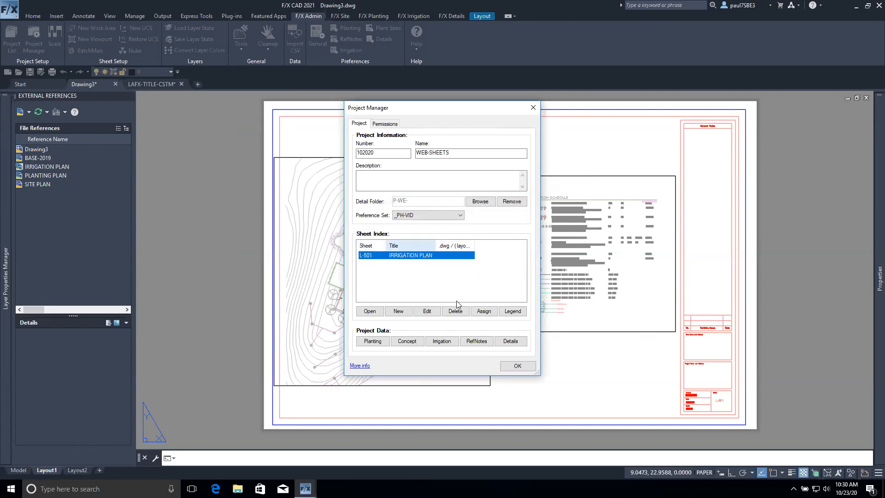
left_click(490, 312)
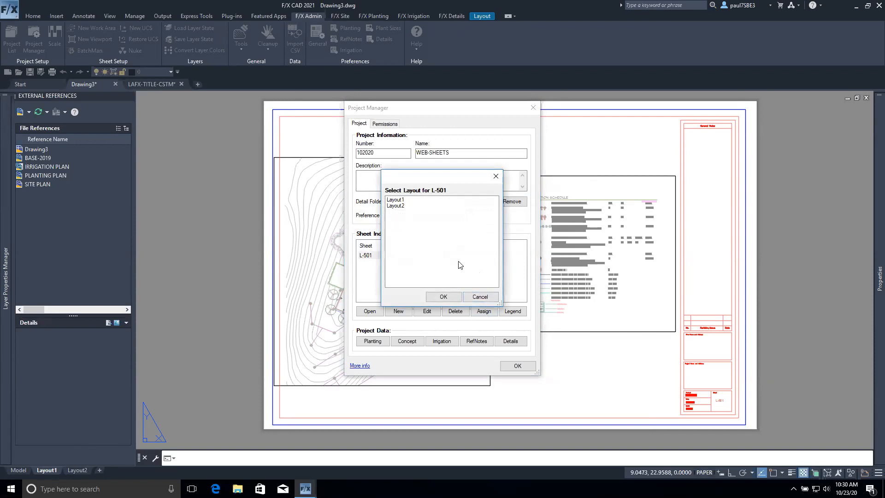
left_click(405, 200)
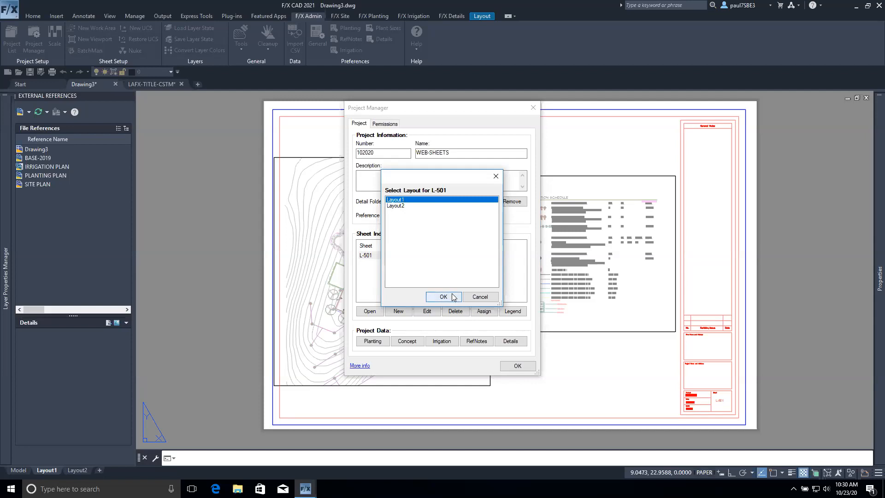
left_click(452, 298)
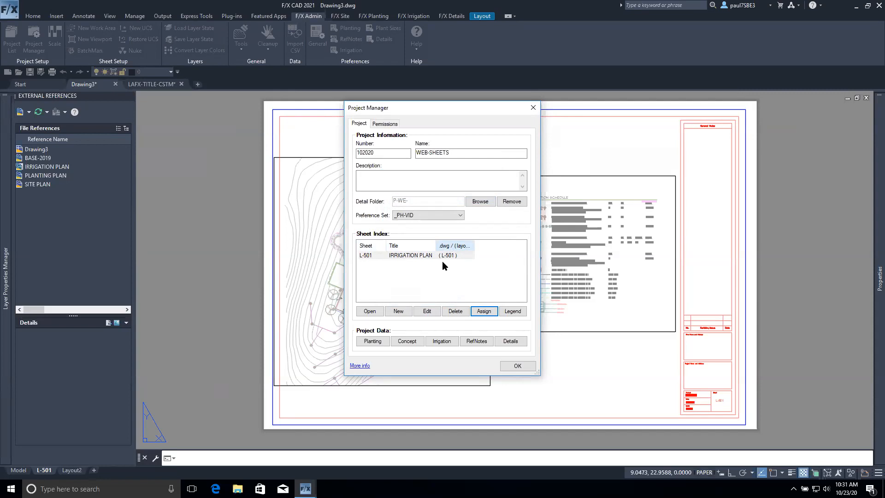
Review the sheet information and linked drawing path of sheet L-501, and close the project manager.
left_click(425, 312)
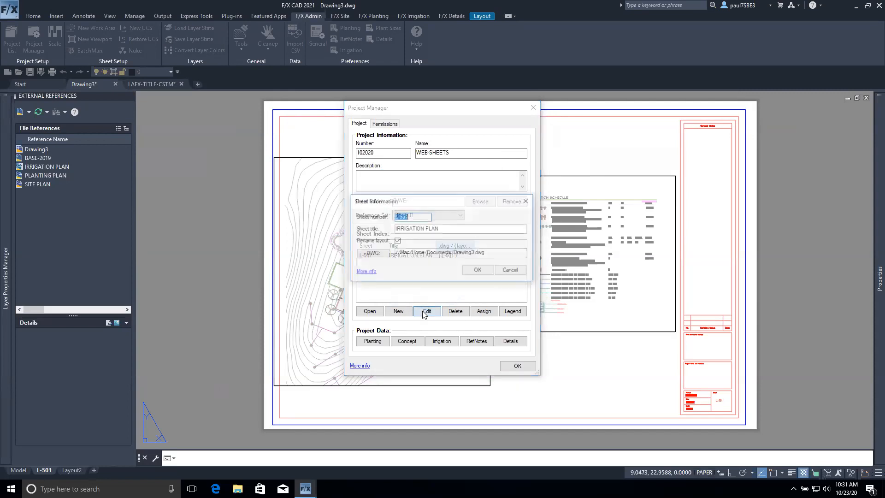
left_click(511, 271)
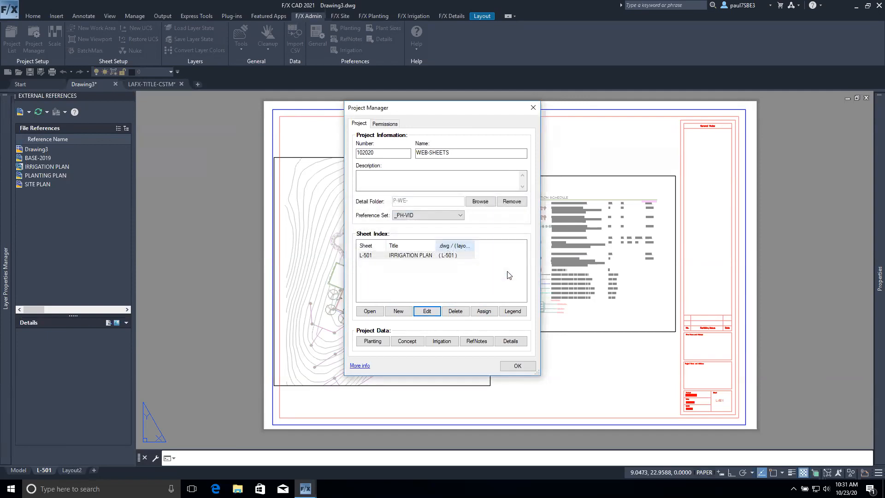
left_click(425, 312)
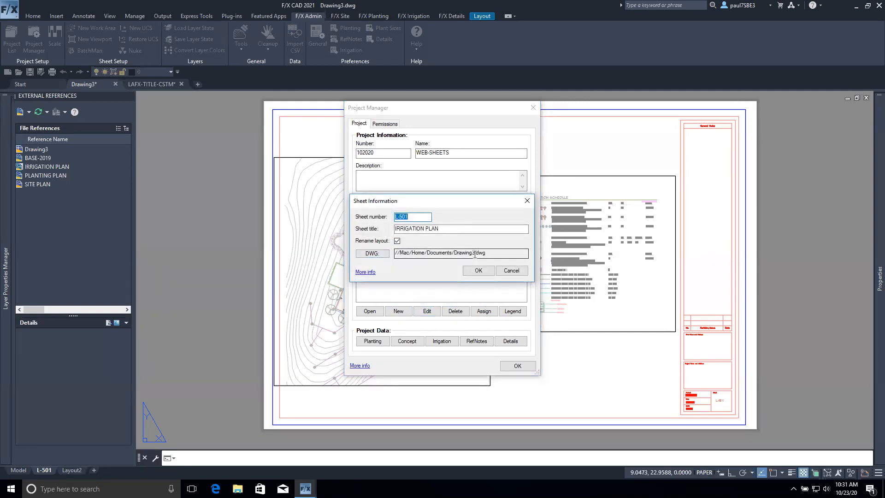
left_click(478, 271)
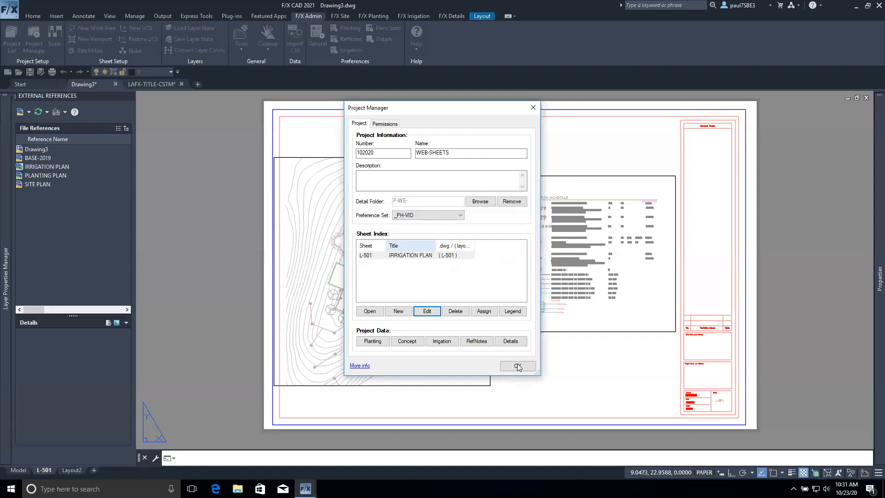
left_click(518, 366)
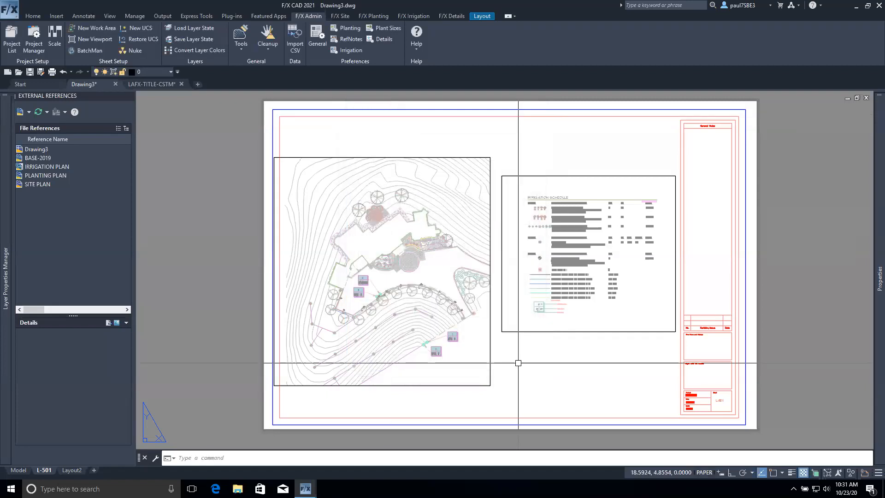
Save the drawing as L-501_IRR_PLAN in the Sheets folder of the Sheet Webinar project, and close the drawing.
key("ctrl+shift+s")
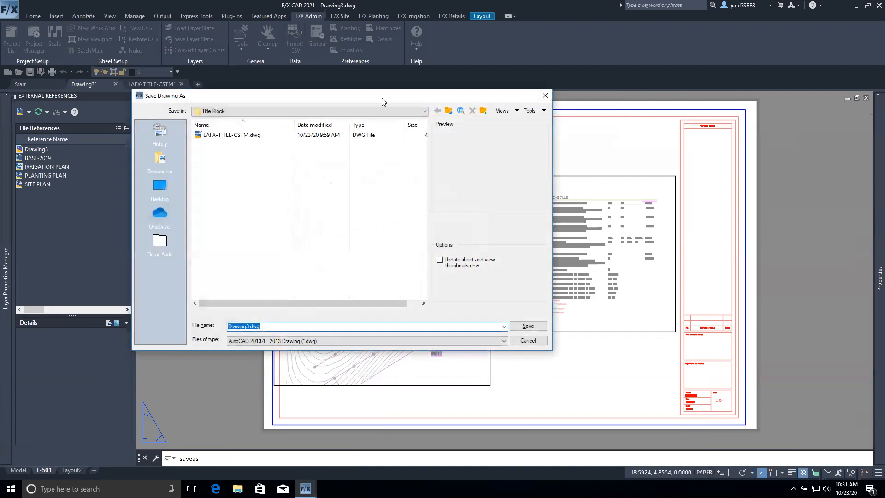
left_click(425, 111)
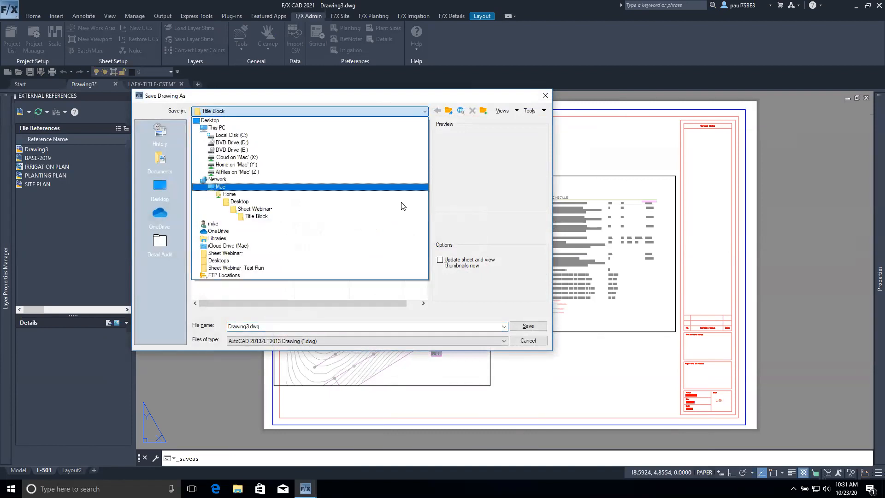
left_click(255, 208)
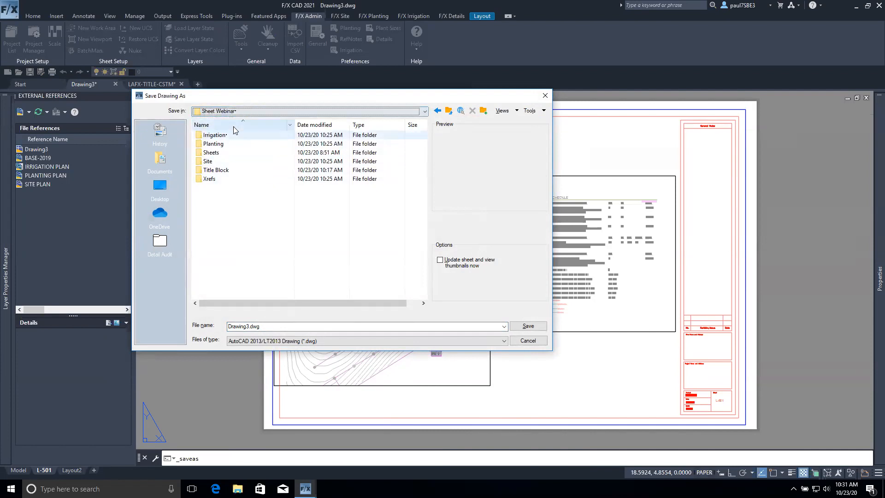
double_click(213, 155)
left_click(319, 332)
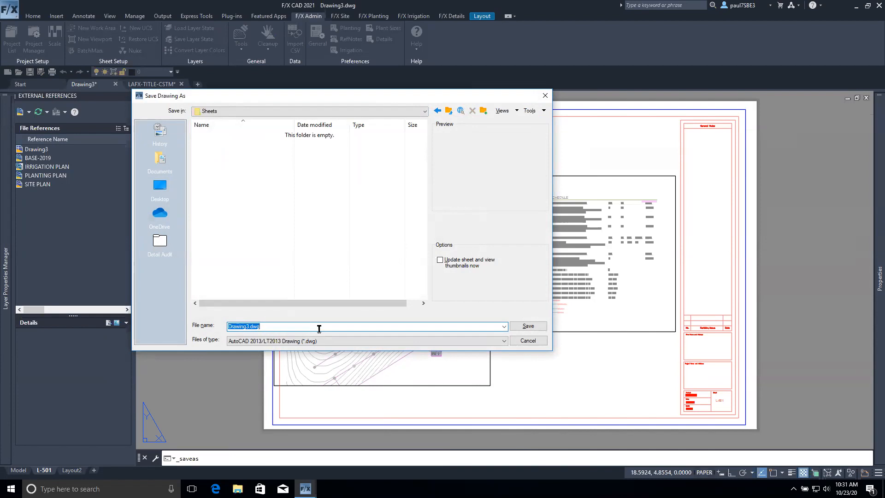
type("L-501")
type("RR_PLAN")
left_click(526, 326)
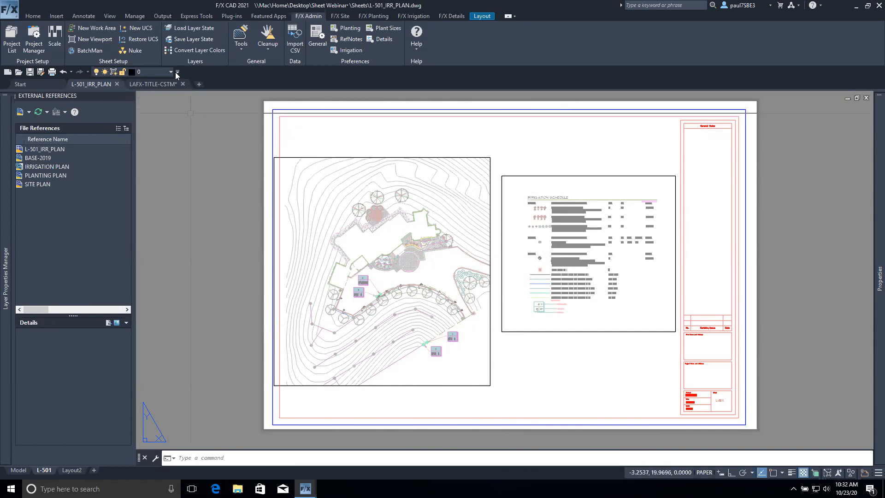
left_click(118, 84)
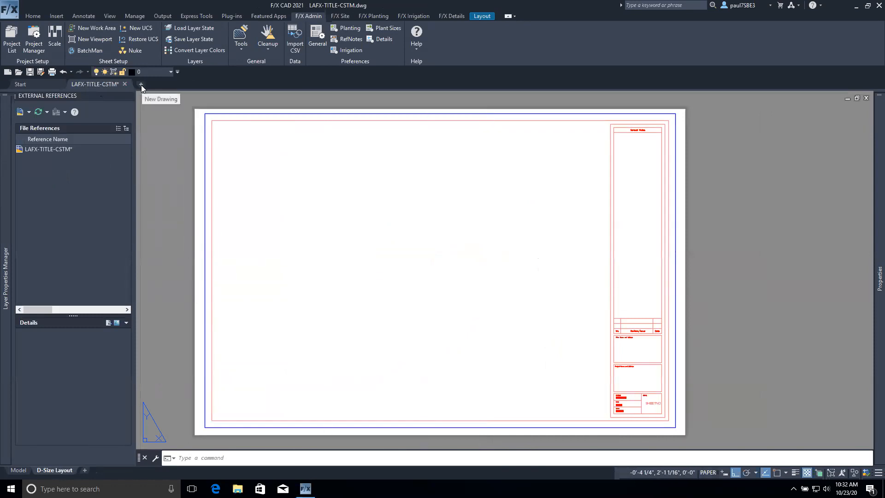
Examine the project, date, scale and sheet number fields of the title block in the LAFX-TITLE-CSTM drawing.
middle_click_drag(506, 407, 539, 402)
scroll(530, 392, "up", 2)
middle_click(540, 403)
middle_click(539, 403)
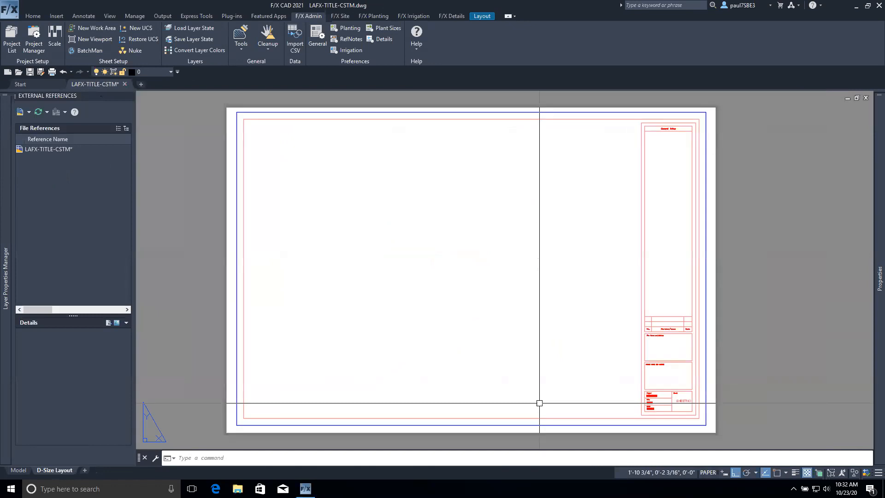
scroll(540, 403, "up", 2)
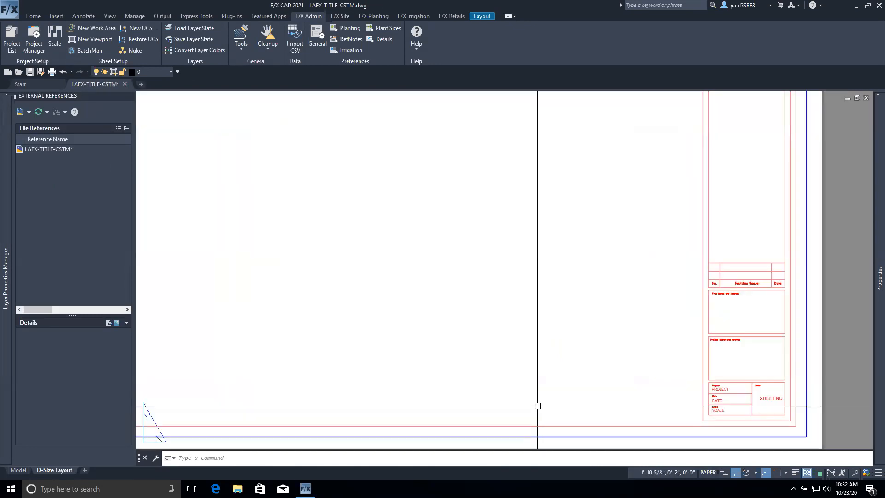
scroll(537, 406, "down", 2)
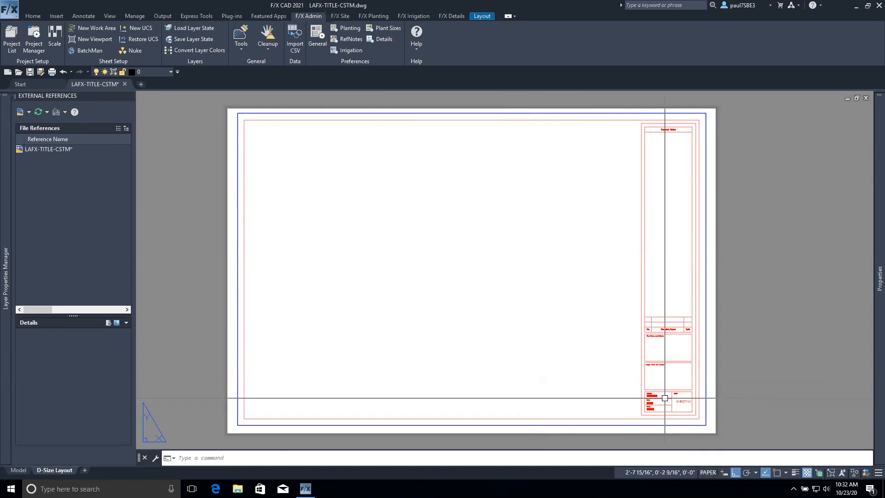
scroll(665, 401, "up", 2)
scroll(665, 399, "down", 4)
scroll(666, 399, "up", 2)
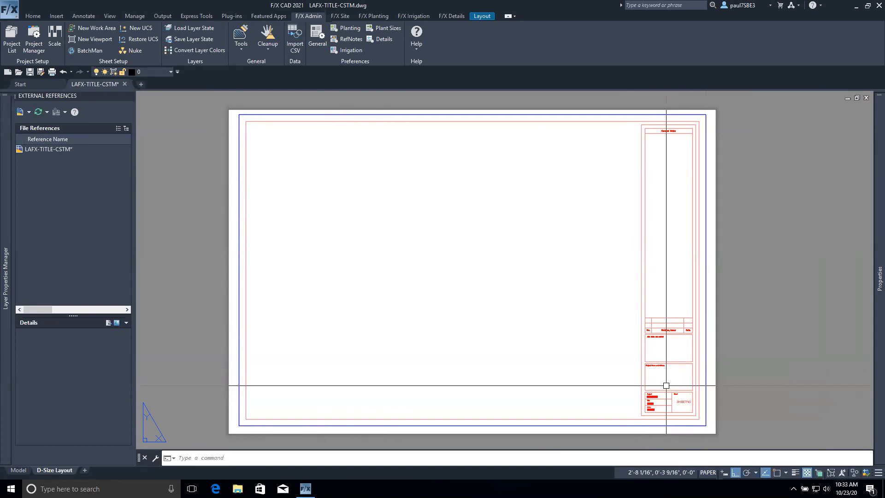
scroll(674, 391, "up", 2)
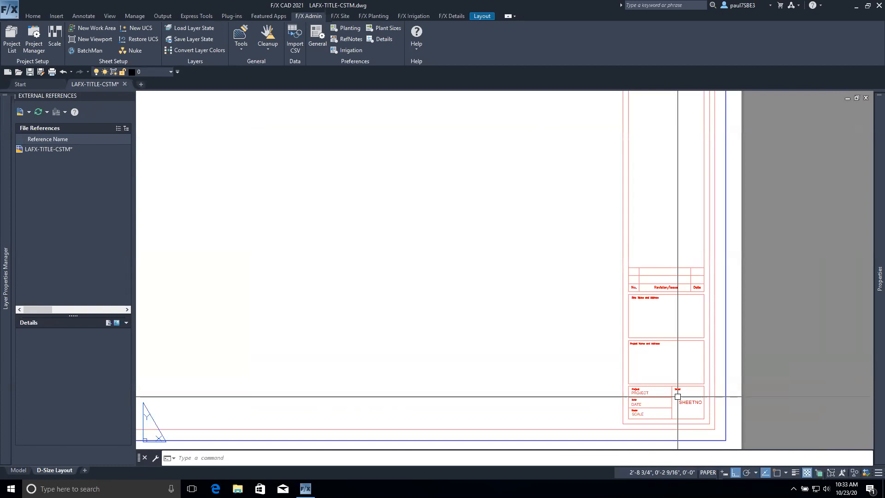
middle_click_drag(678, 397, 672, 386)
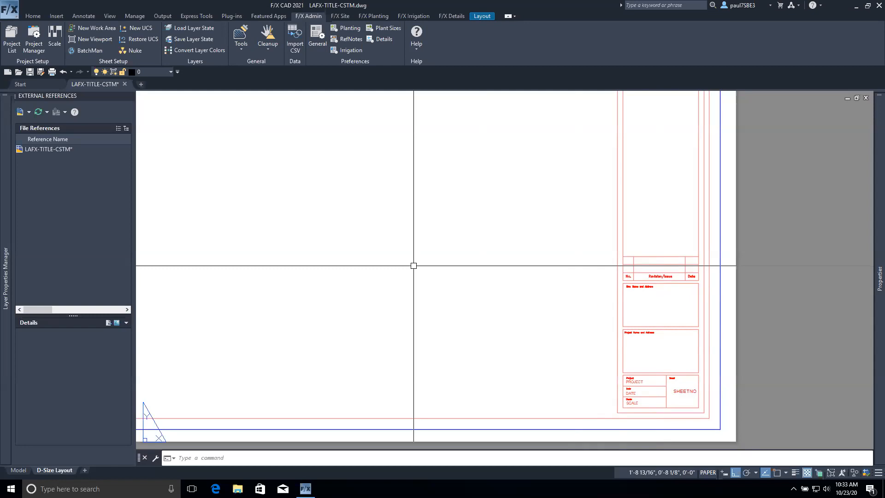
scroll(414, 266, "down", 2)
middle_click_drag(415, 267, 493, 313)
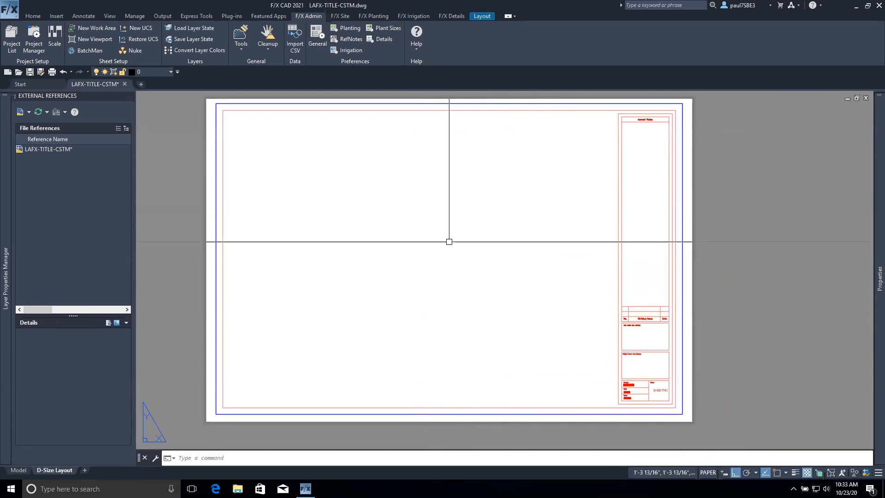
Start a WBLOCK export and window-select the whole sheet border and title block as its source objects.
left_click(707, 438)
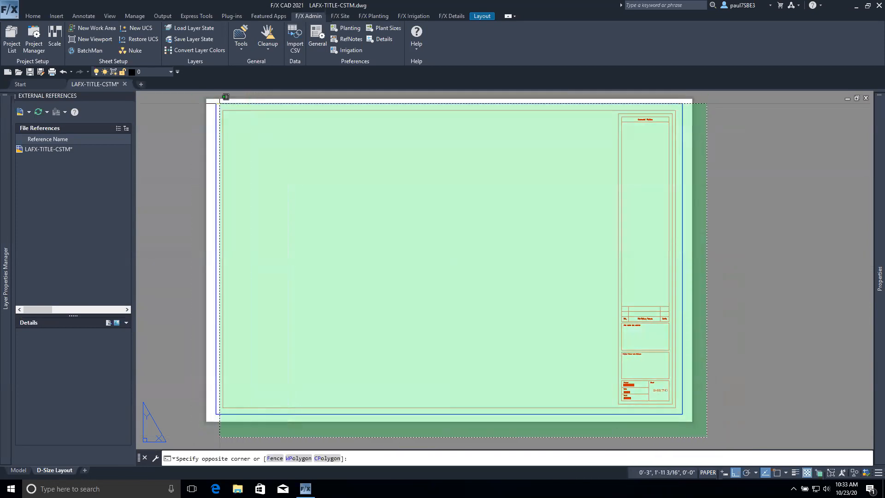
left_click(205, 99)
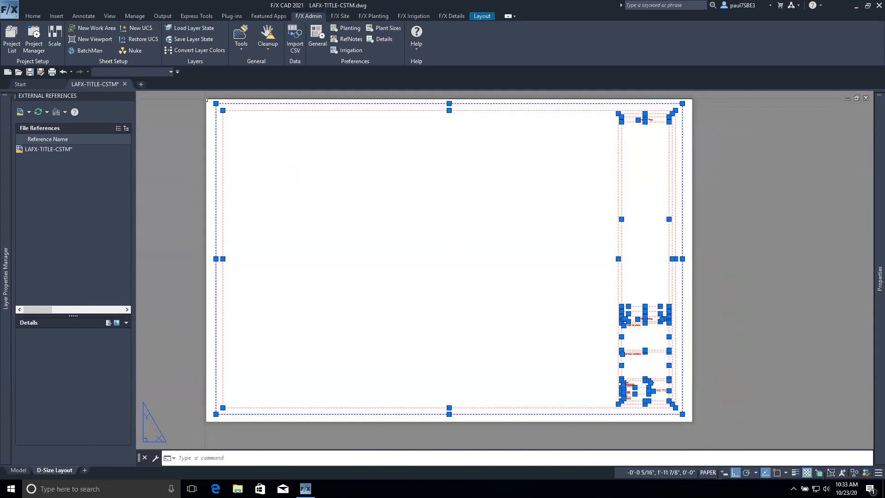
type("wblock")
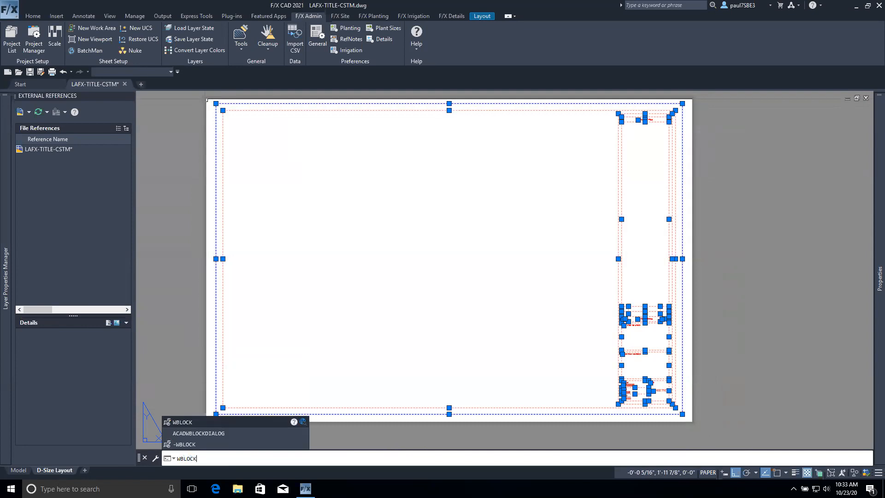
key("Return")
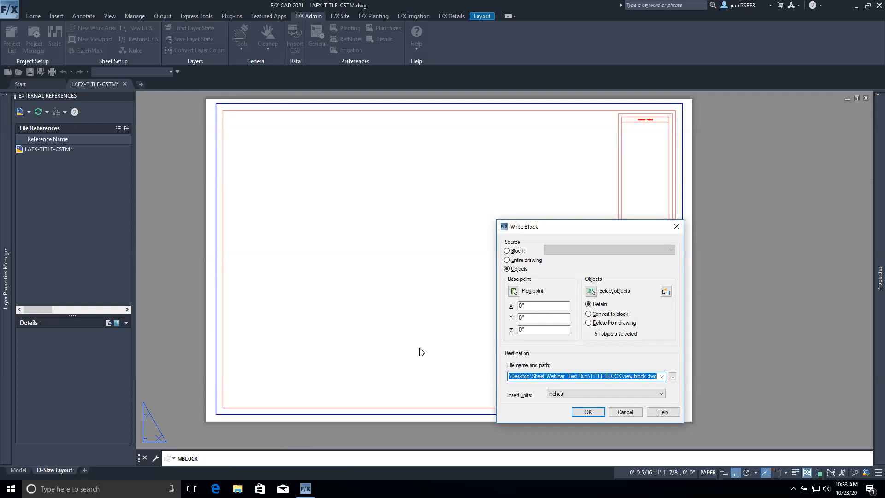
left_click(591, 291)
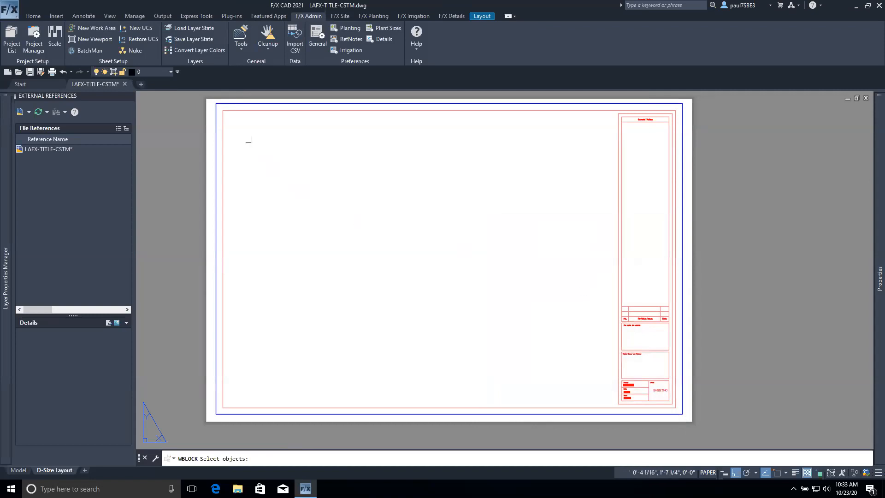
left_click(197, 98)
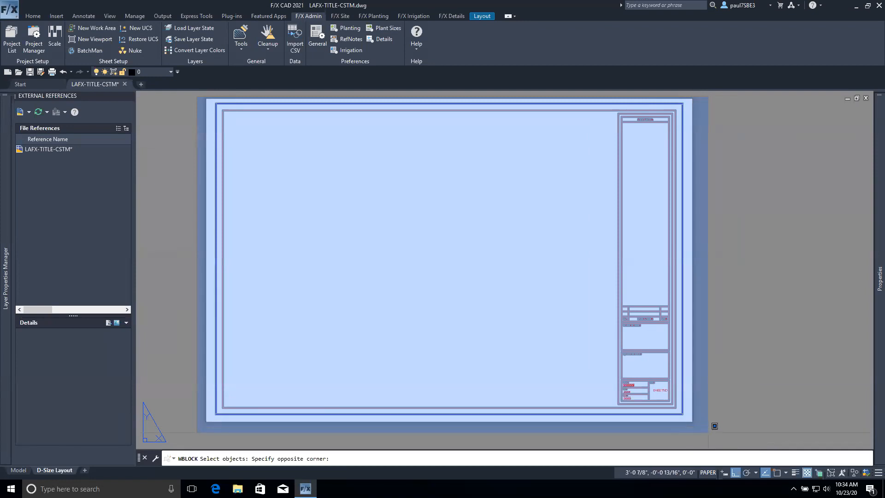
left_click(714, 426)
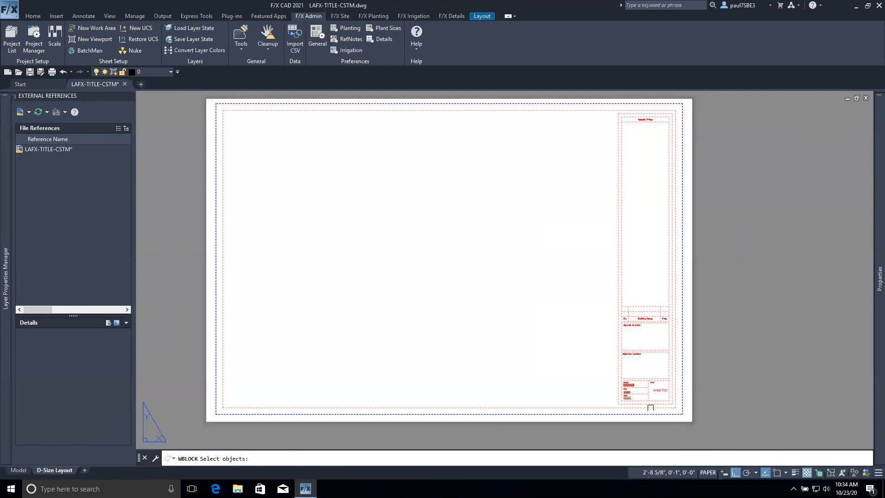
scroll(658, 393, "up", 5)
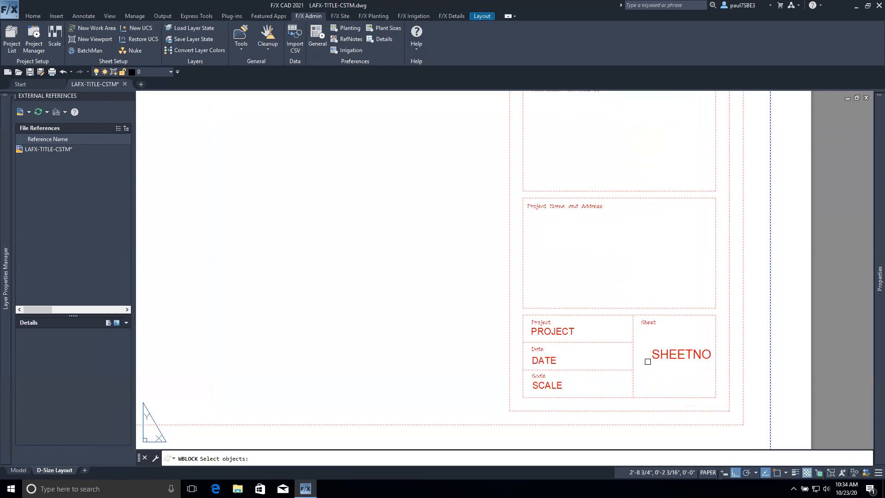
key("Return")
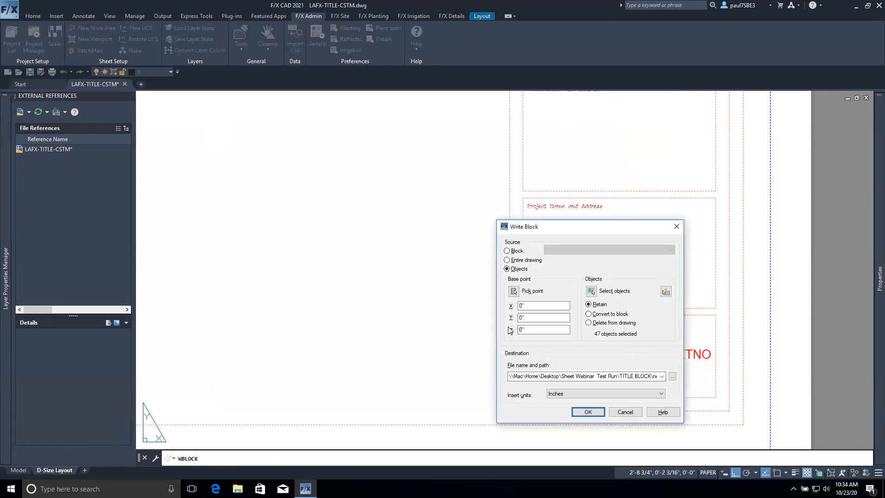
Choose the Title Block folder of the Sheet Webinar project on the Desktop as the destination for the written block.
left_click(673, 376)
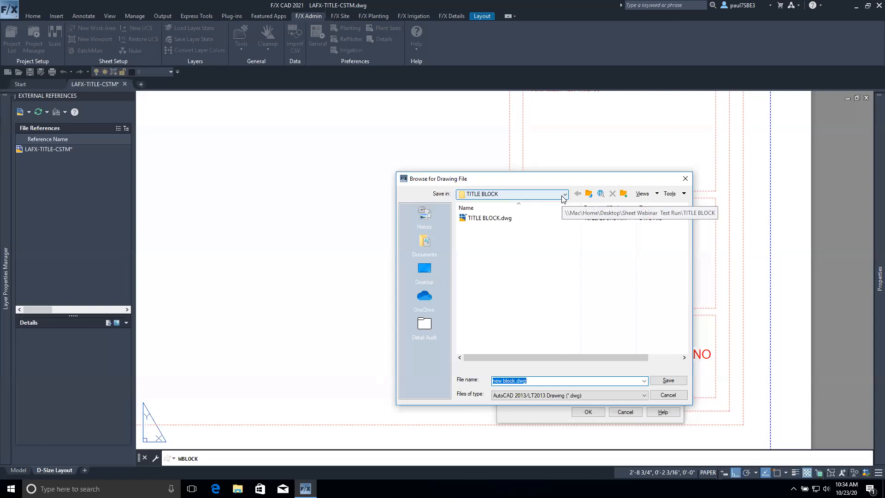
left_click(564, 195)
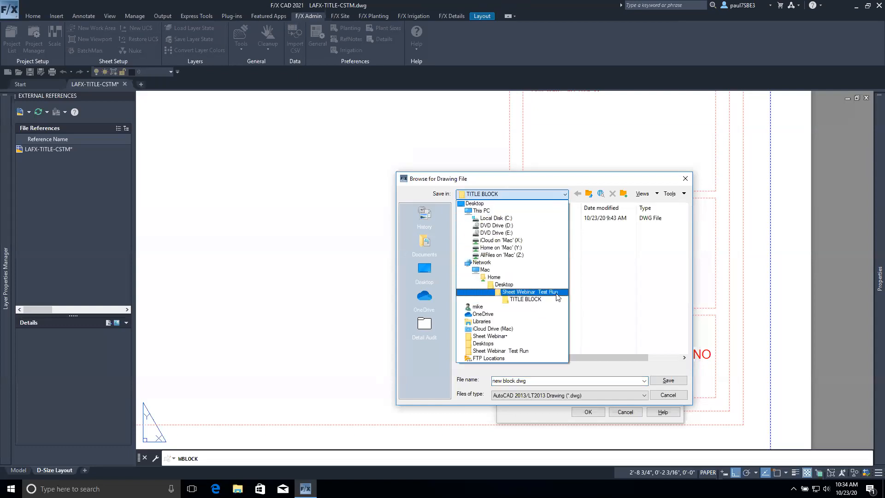
left_click(557, 293)
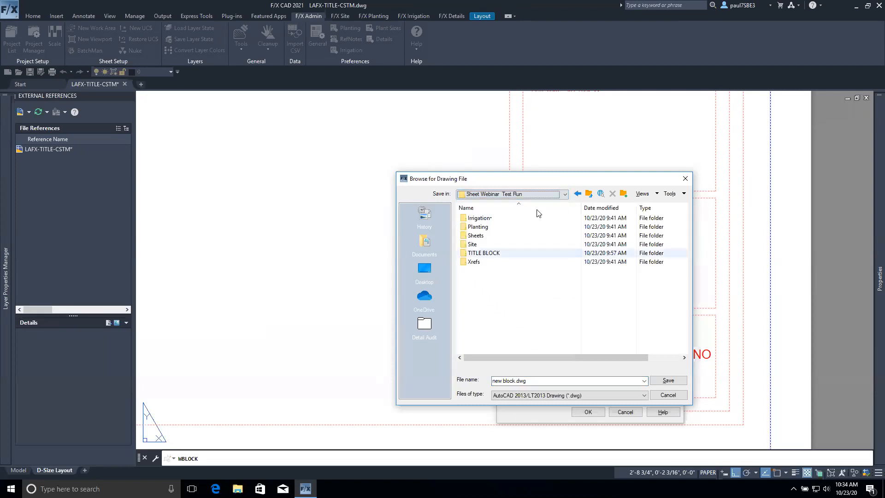
left_click(557, 196)
left_click(548, 282)
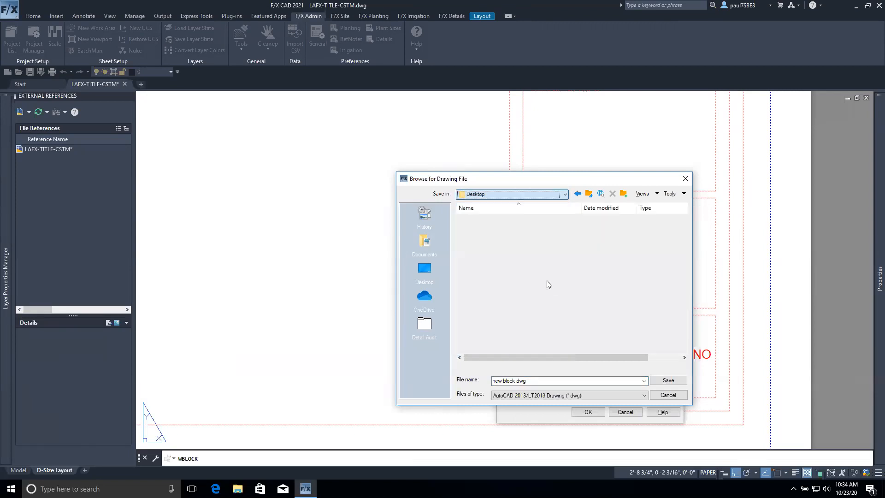
double_click(510, 245)
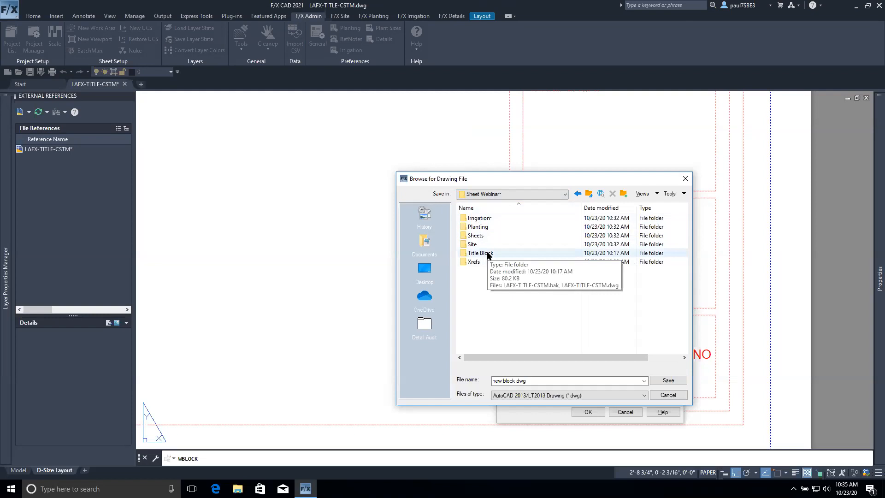
double_click(481, 252)
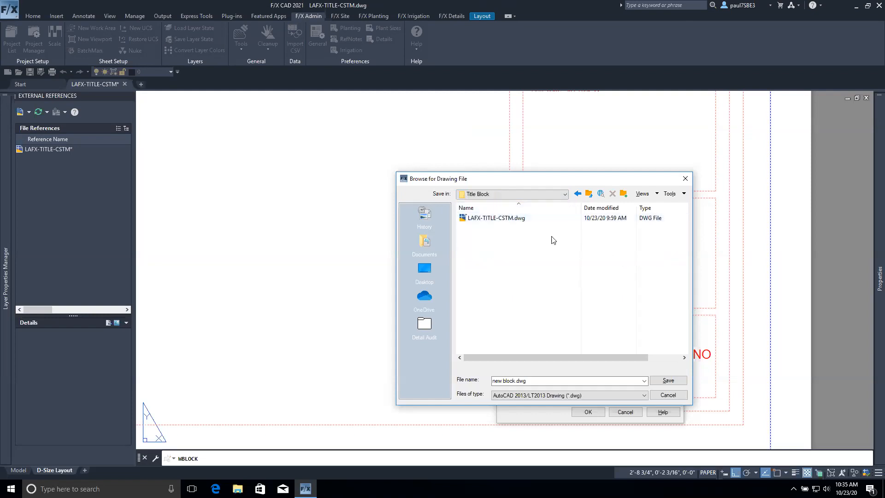
Give the block file a name beginning with XREF TITLE and write the selected objects out to it.
double_click(538, 382)
left_click(537, 382)
key("ctrl+a")
type("xRE")
left_click(670, 382)
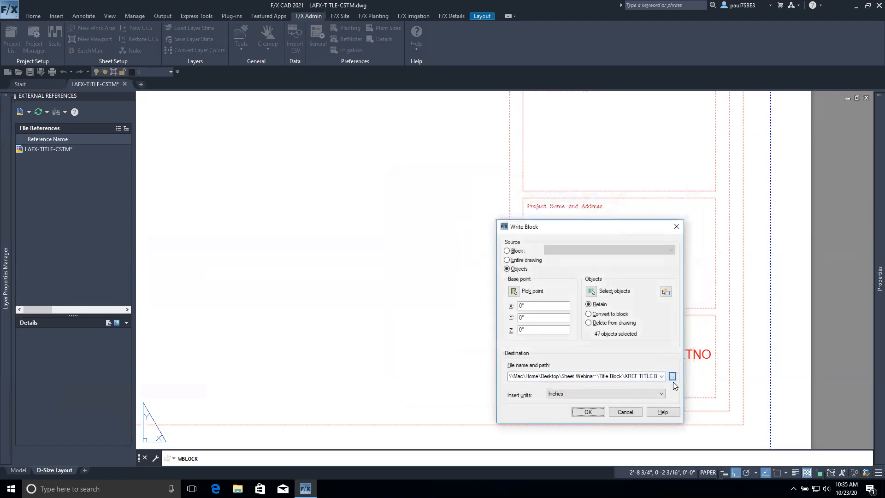
left_click(594, 415)
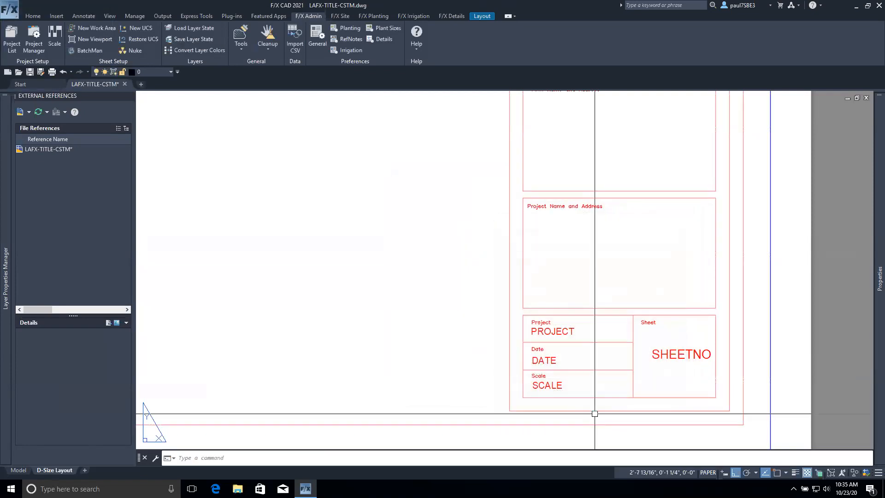
right_click(595, 400)
left_click(463, 357)
left_click(451, 344)
scroll(468, 342, "down", 5)
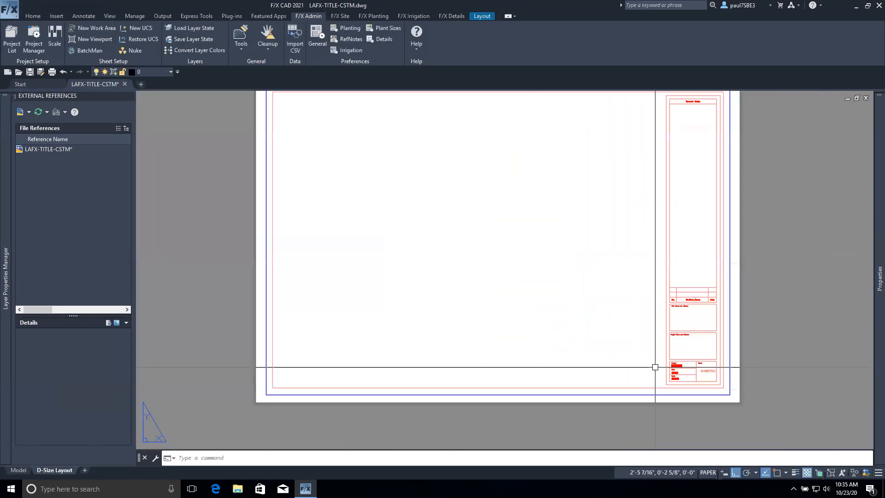
middle_click_drag(653, 364, 646, 380)
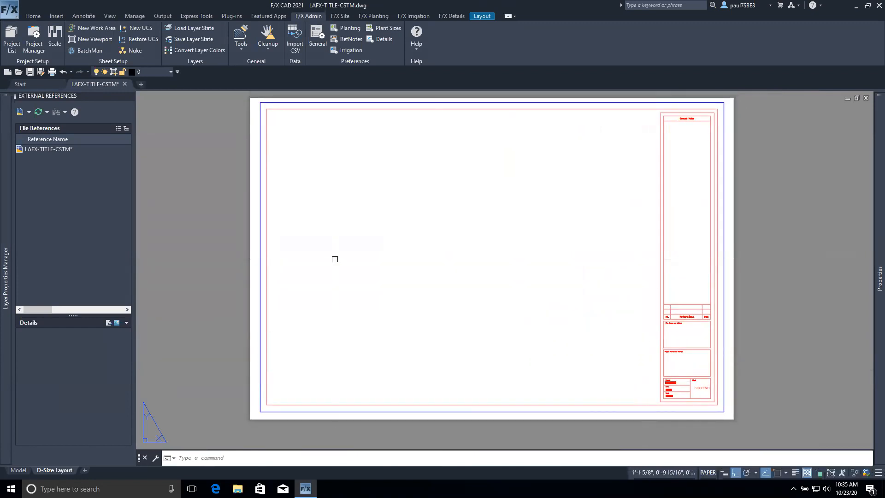
left_click(141, 85)
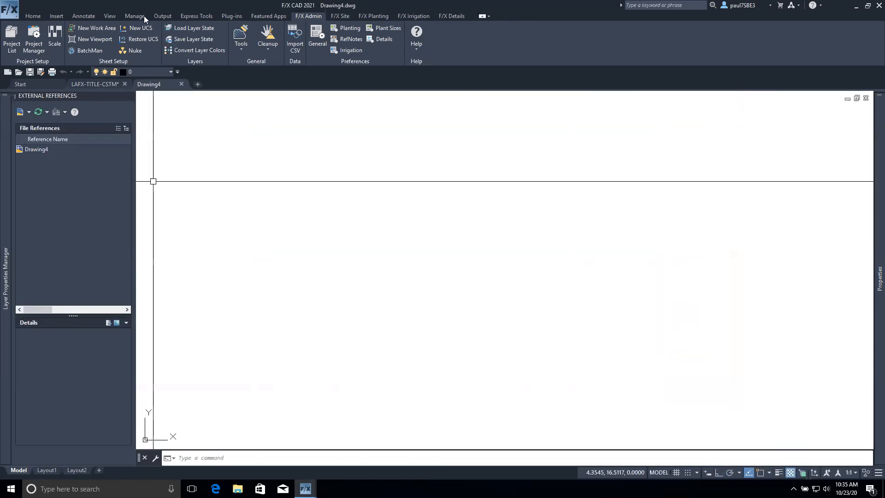
left_click(182, 84)
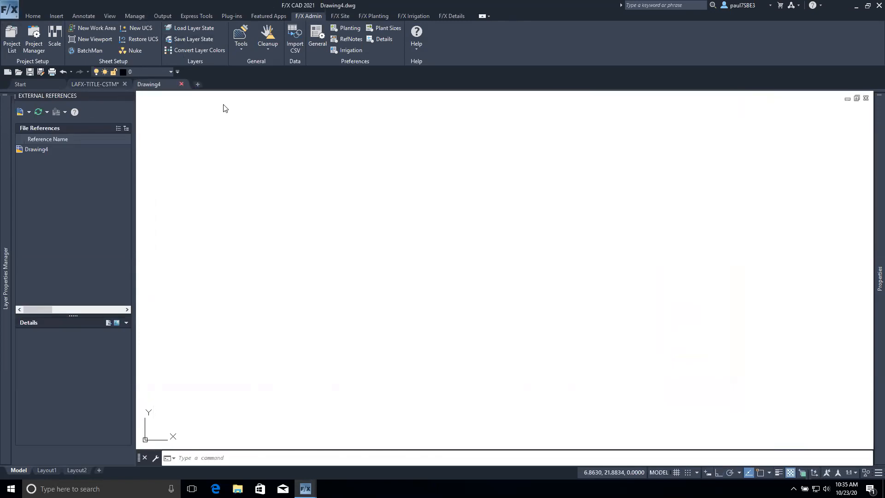
left_click(445, 266)
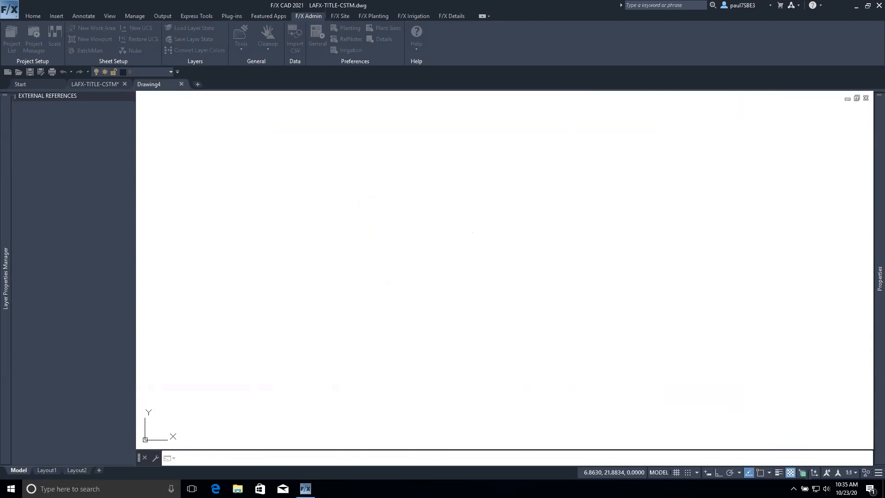
Create a new drawing from the 24x36 -BLANK.dwt template in the LFX Sheets folder.
left_click(8, 14)
left_click(21, 55)
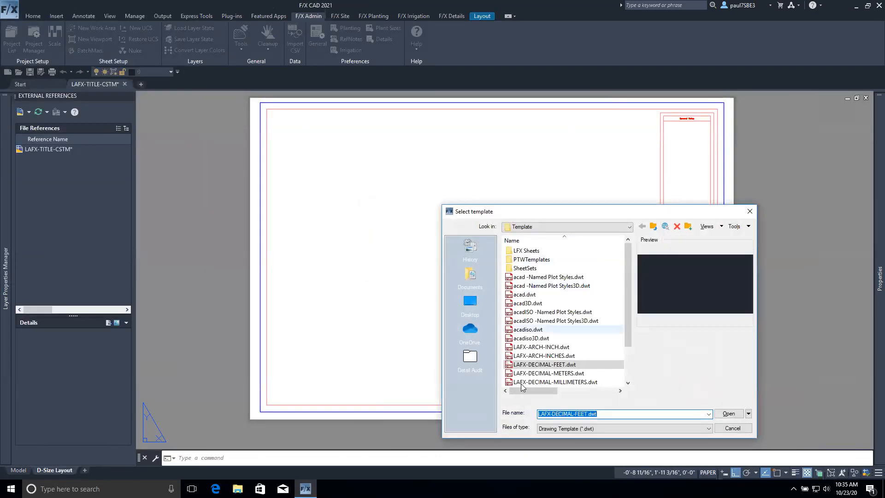
scroll(594, 314, "down", 2)
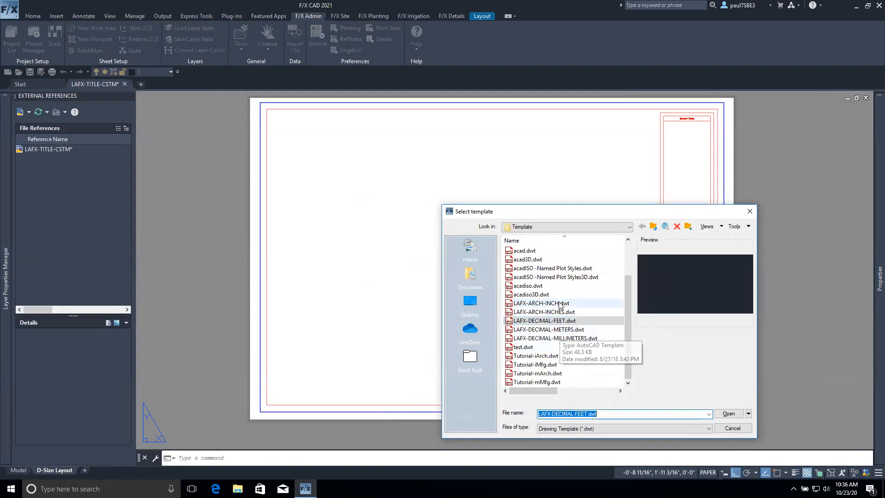
left_click(559, 323)
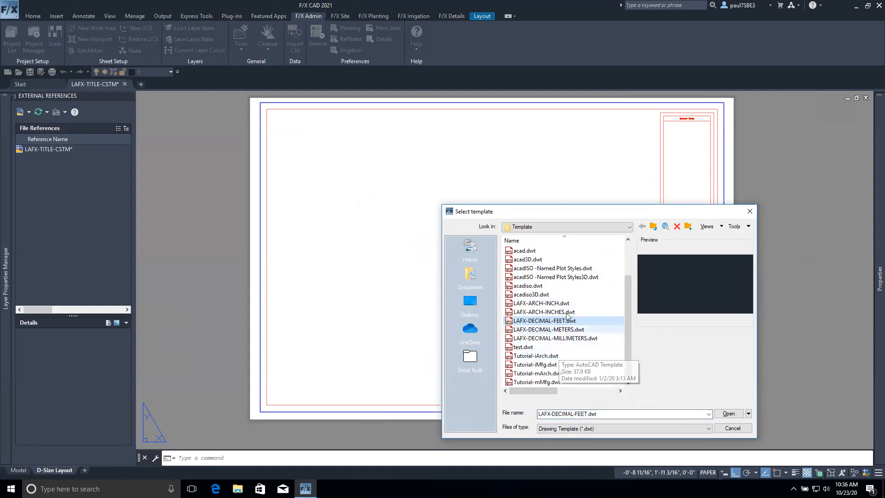
scroll(568, 323, "up", 1)
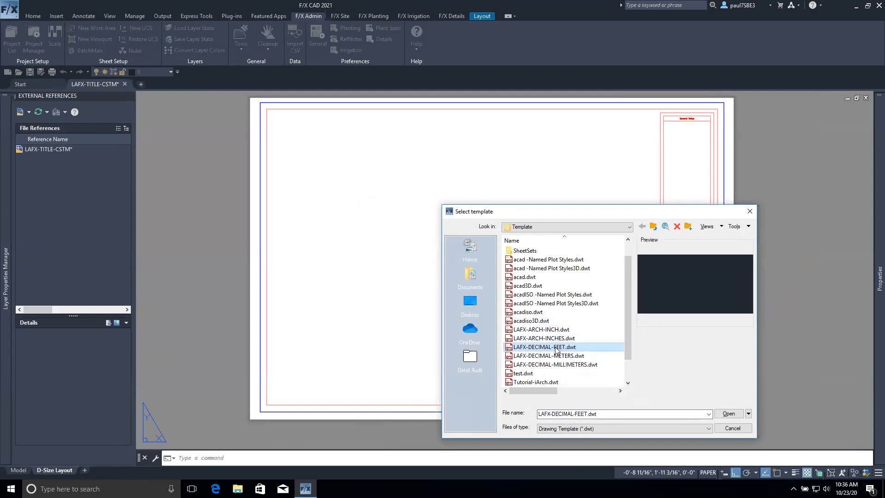
scroll(551, 323, "up", 1)
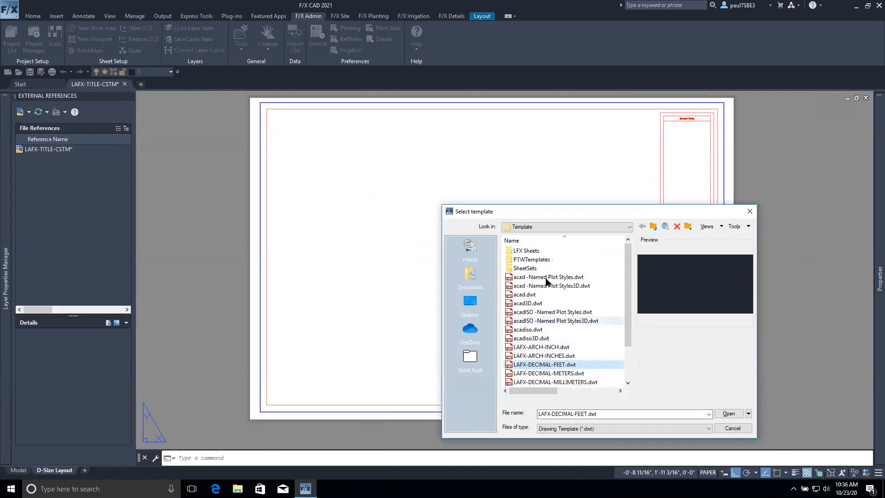
double_click(544, 251)
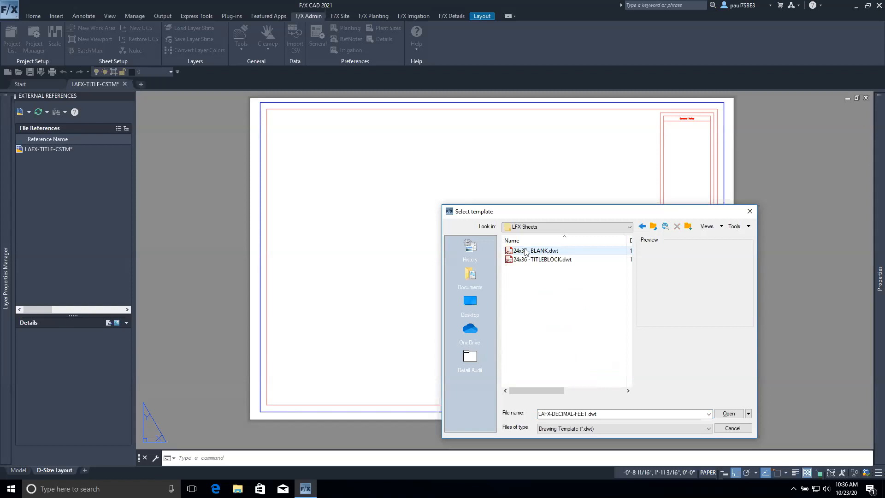
left_click(526, 251)
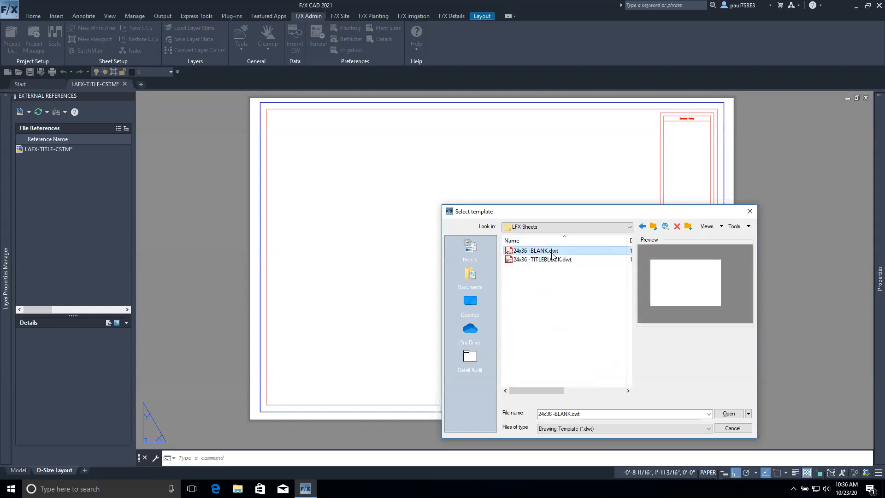
left_click(736, 415)
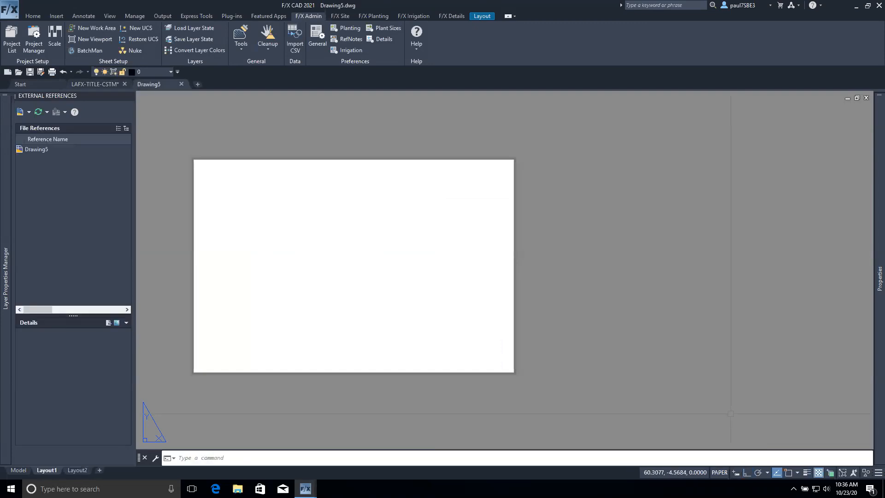
Start an FXREF and choose XREF TITLE BLOCK.dwg from the Title Block folder of the Sheet Webinar project on the Desktop.
scroll(507, 288, "up", 3)
middle_click_drag(591, 294, 558, 285)
scroll(626, 263, "down", 2)
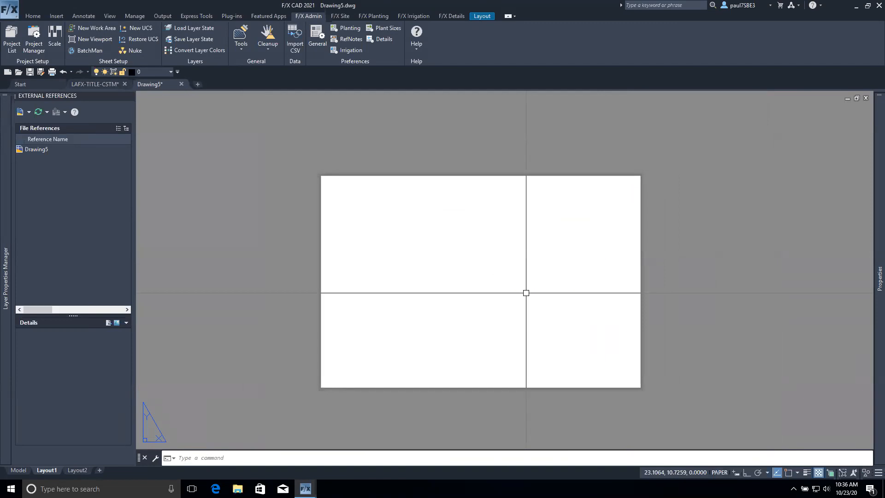
type("FXREF")
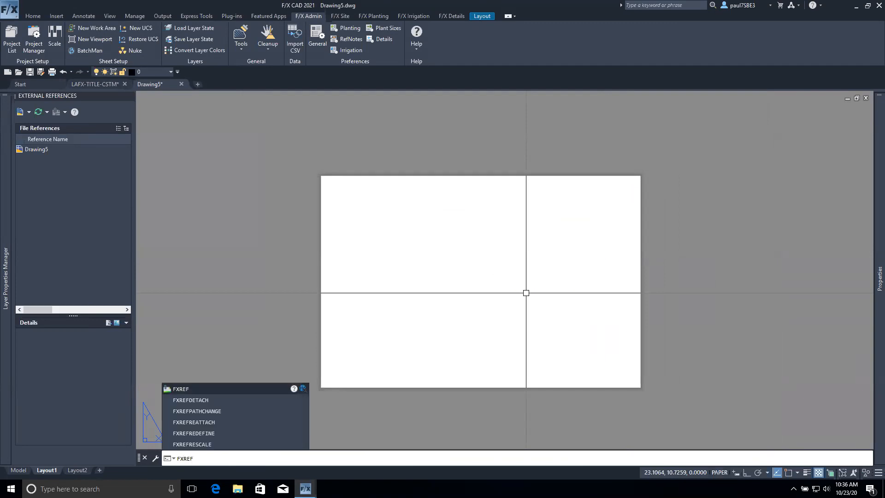
key("Return")
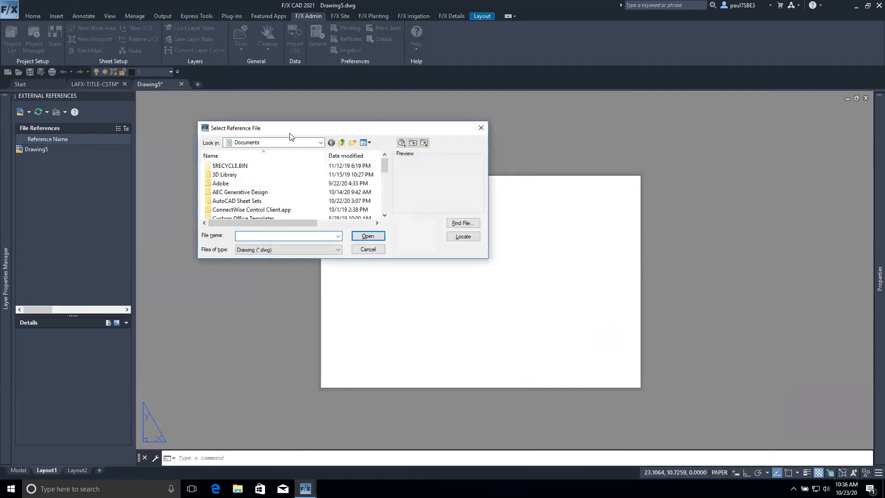
left_click(321, 144)
left_click(256, 161)
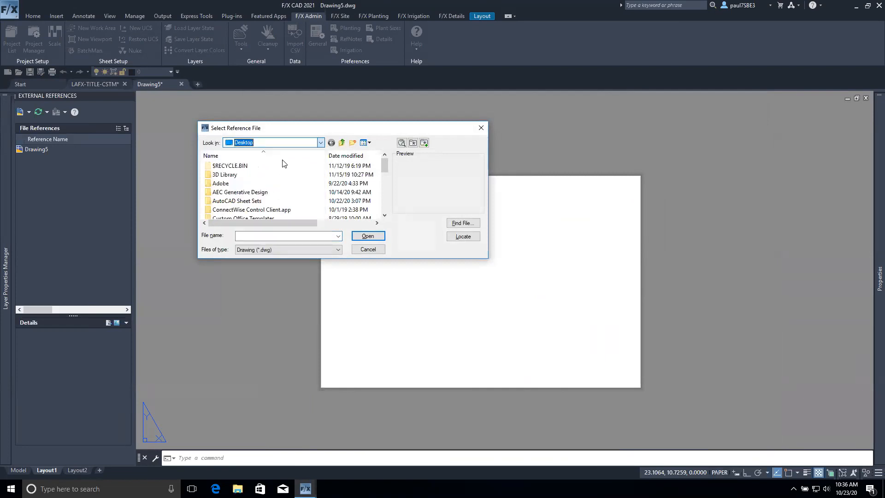
scroll(244, 192, "down", 2)
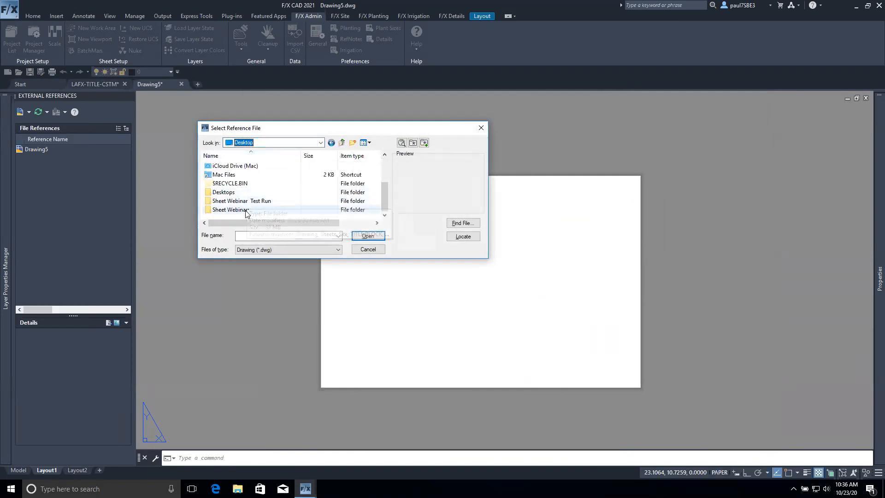
double_click(245, 207)
double_click(250, 199)
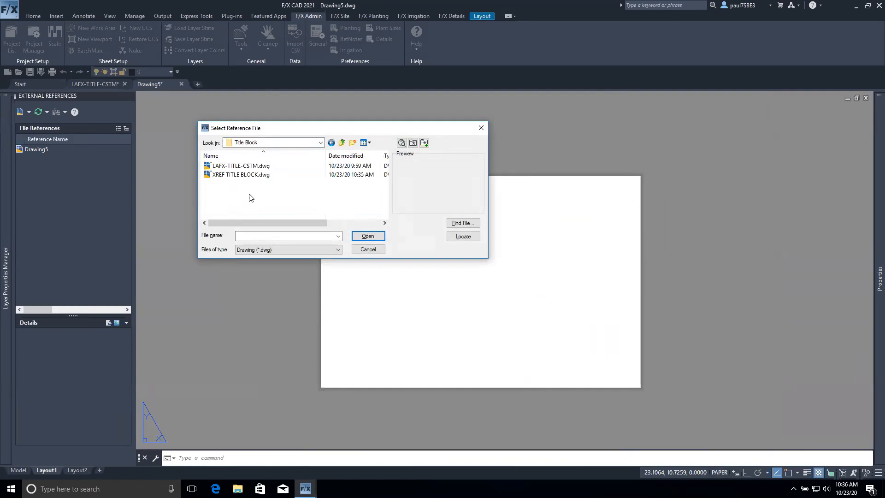
left_click(255, 176)
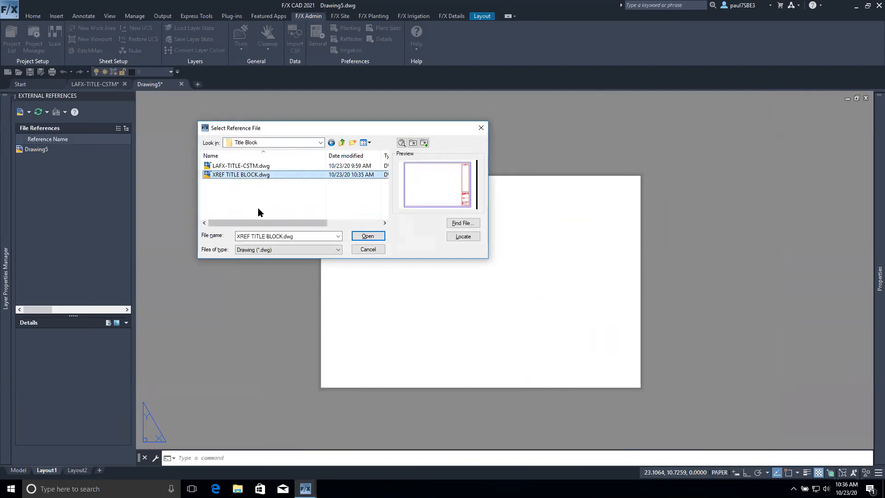
left_click(368, 236)
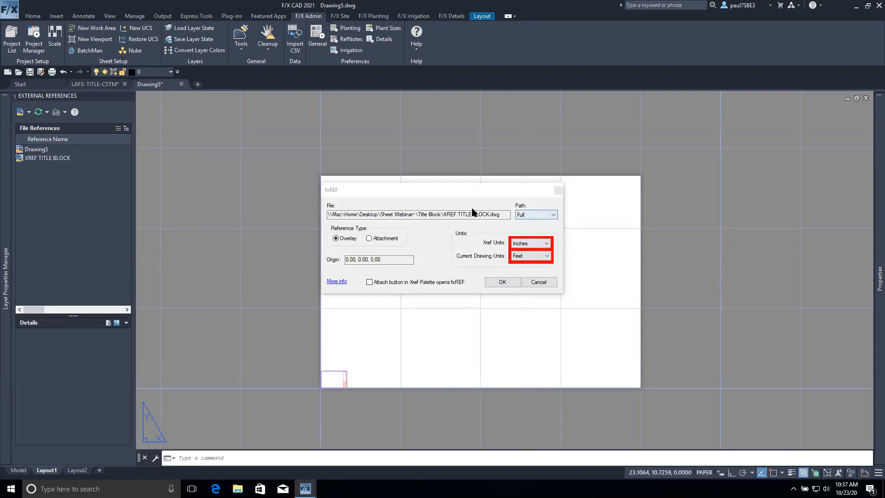
Set the Xref units to Feet and attach the title block as an overlay with its full path.
left_click(553, 242)
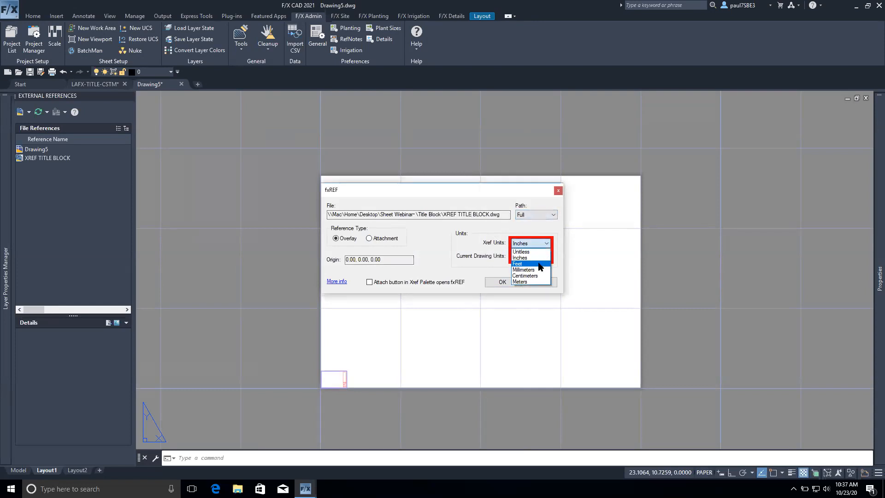
left_click(530, 264)
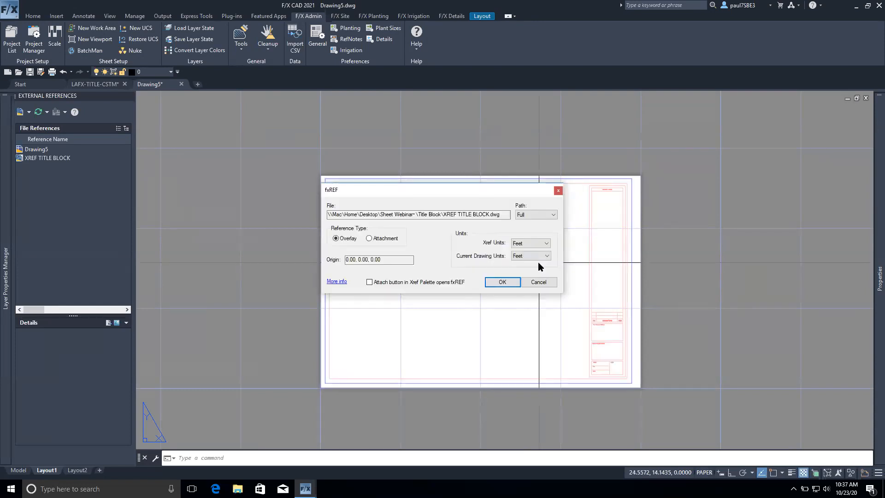
left_click(513, 281)
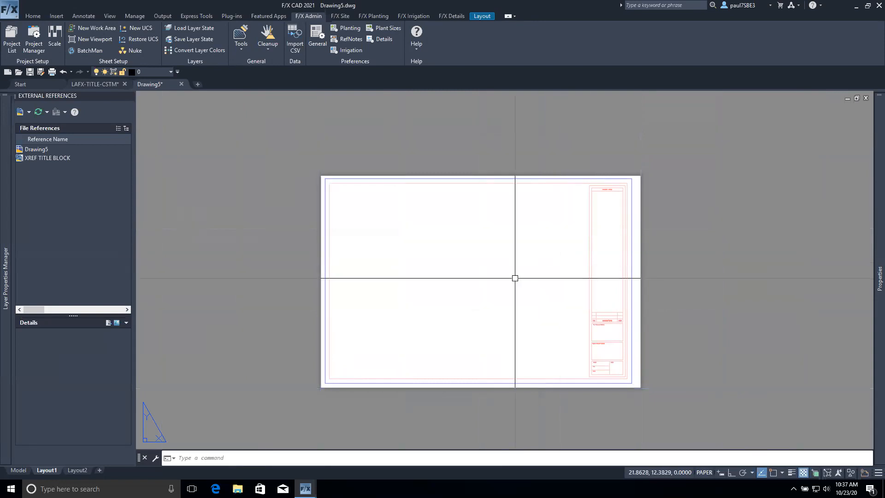
Examine the attached title block, especially its project, date, scale and sheet cells.
scroll(544, 306, "up", 4)
middle_click_drag(544, 311, 508, 160)
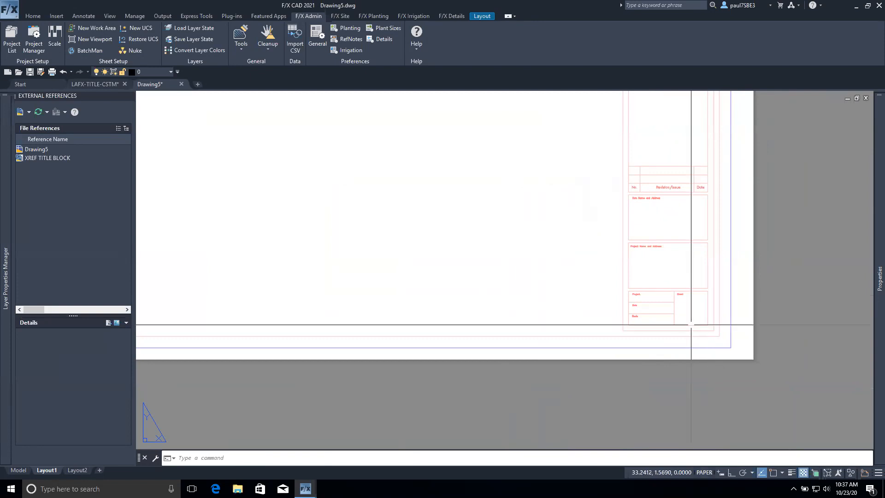
scroll(691, 324, "down", 3)
middle_click_drag(681, 322, 673, 354)
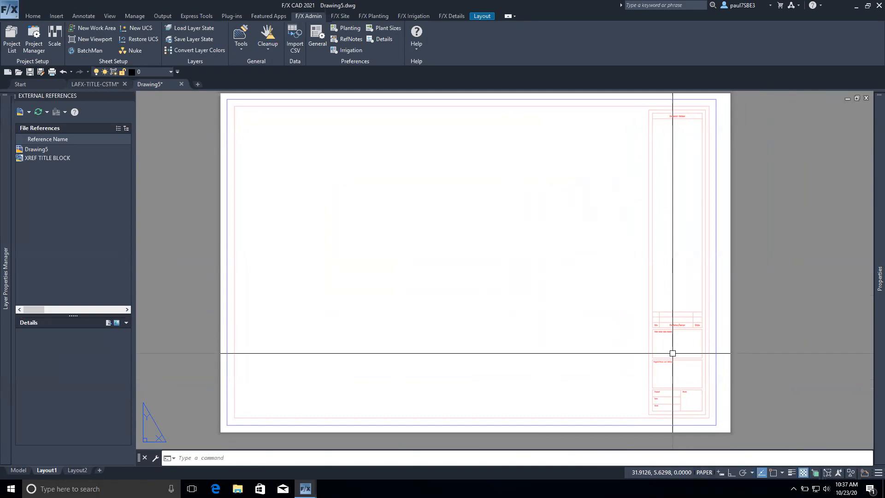
scroll(679, 383, "up", 3)
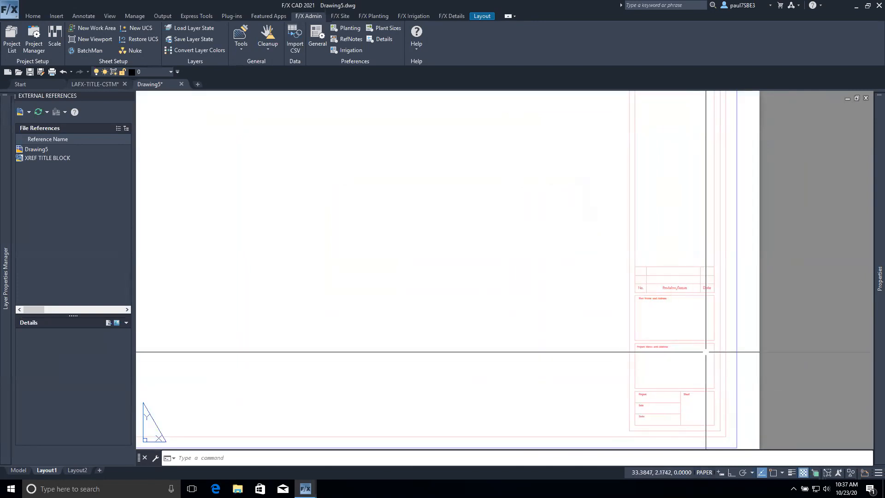
scroll(652, 359, "down", 4)
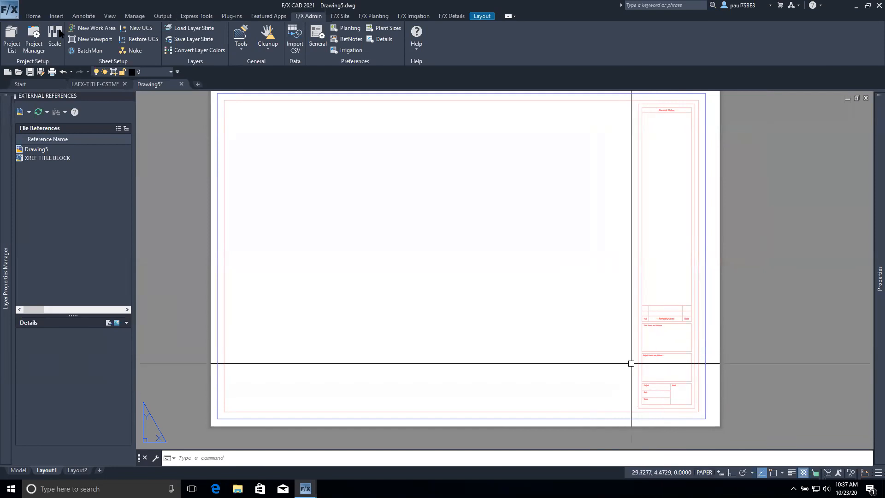
In LAFX-TITLE-CSTM, start Save Block on the PROJECT, DATE, SCALE and SHEETNO attributes, with the insertion point at the info table's lower-left corner.
left_click(84, 85)
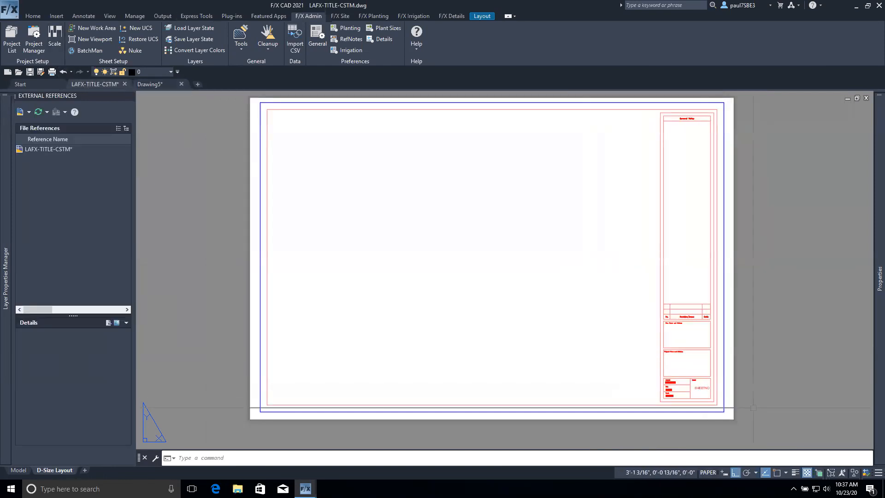
scroll(710, 397, "up", 4)
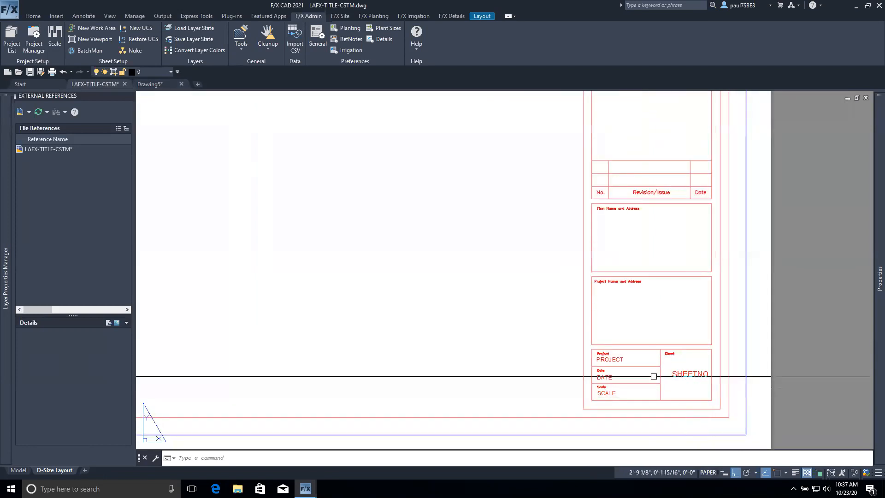
left_click(613, 362)
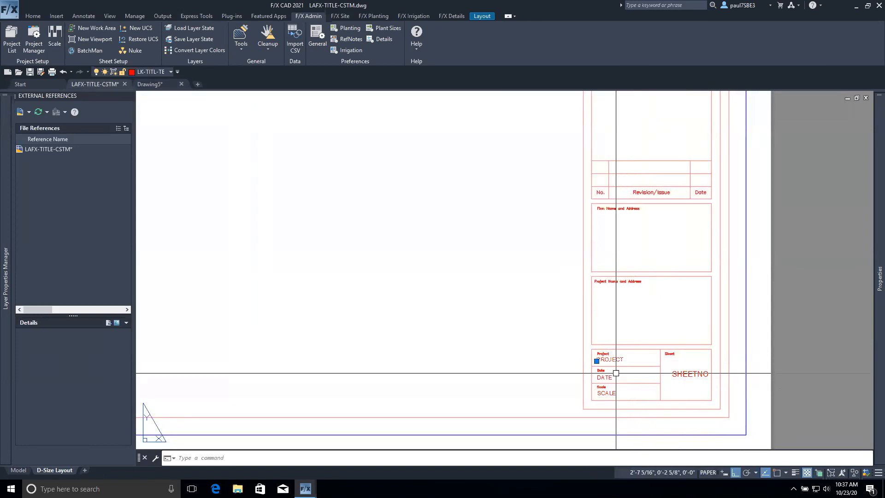
left_click(613, 377)
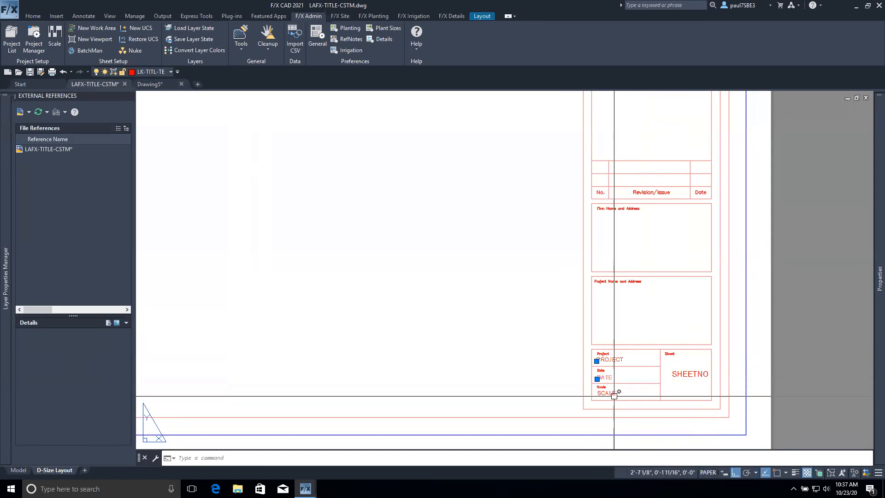
left_click(678, 372)
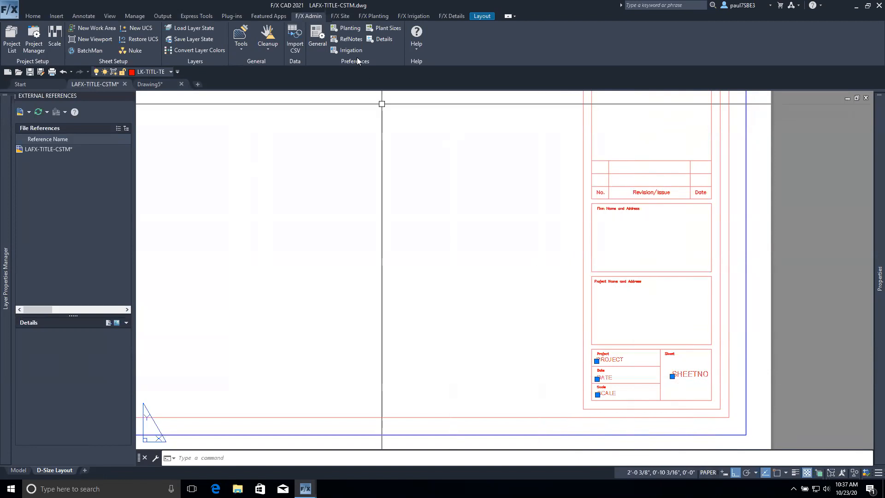
left_click(344, 17)
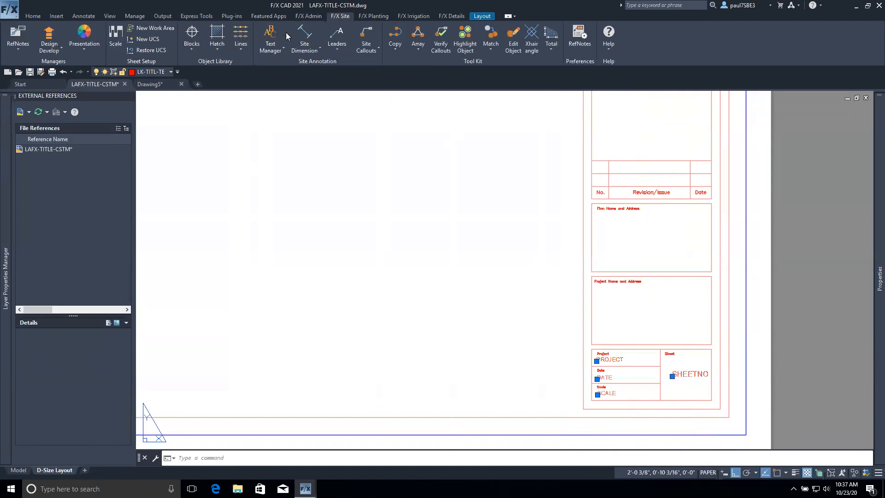
left_click(194, 52)
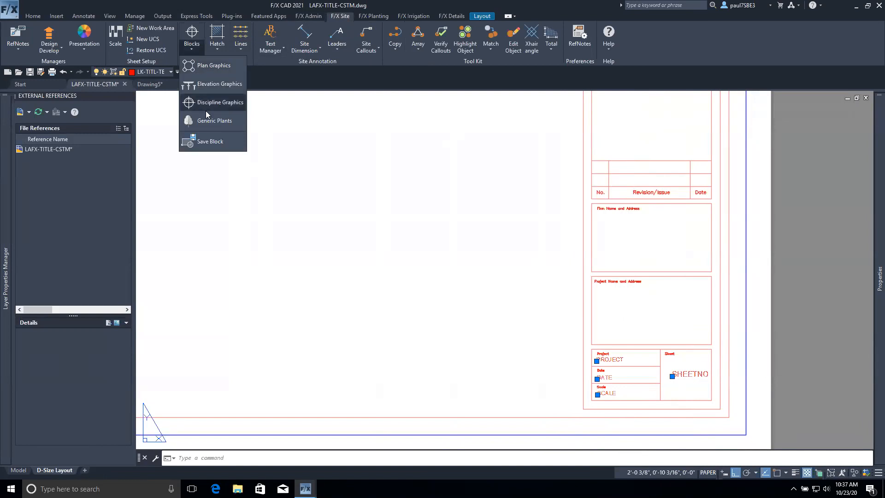
left_click(203, 142)
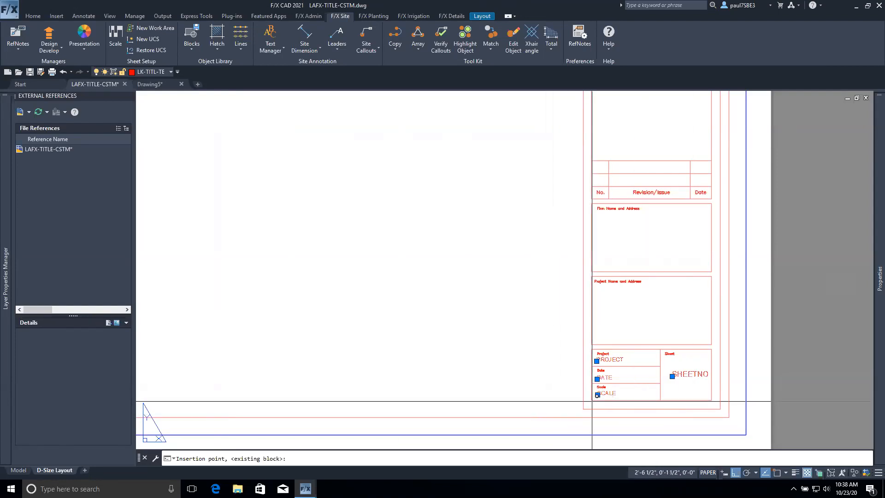
scroll(598, 395, "up", 5)
key("F3")
left_click(597, 395)
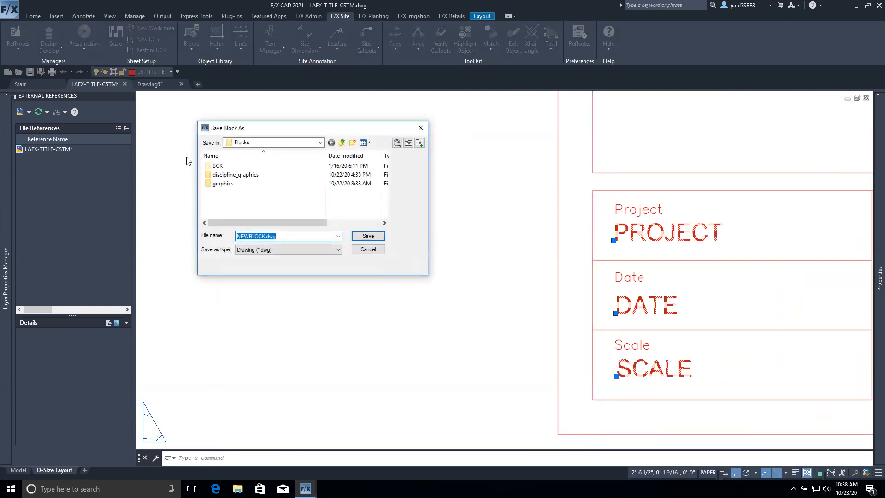
Save the block over LAFX-SHEET-INFO.dwg in the discipline graphics' user-defined folder, with 1:1 scale, no rotation and units in inches.
double_click(217, 174)
double_click(226, 202)
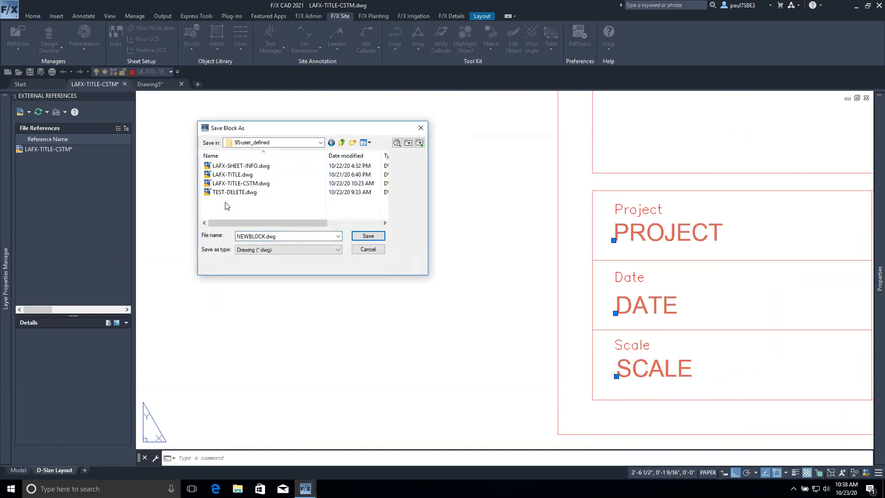
left_click(241, 166)
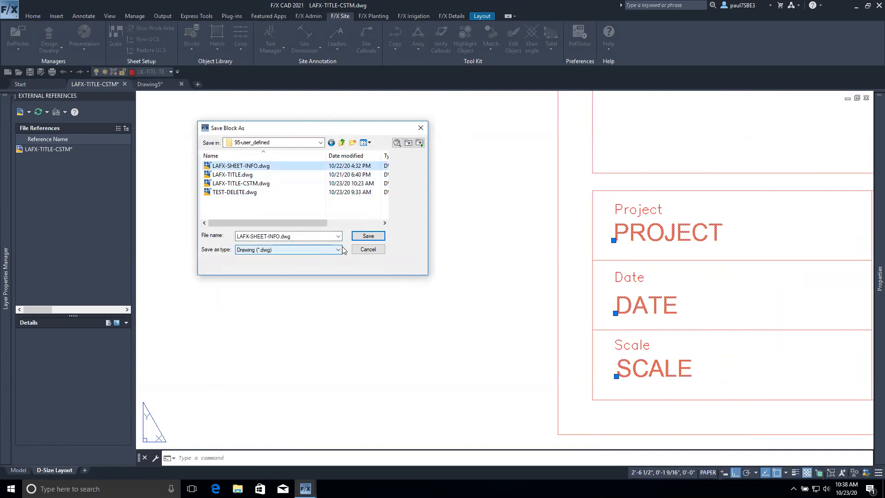
left_click(368, 235)
left_click(309, 229)
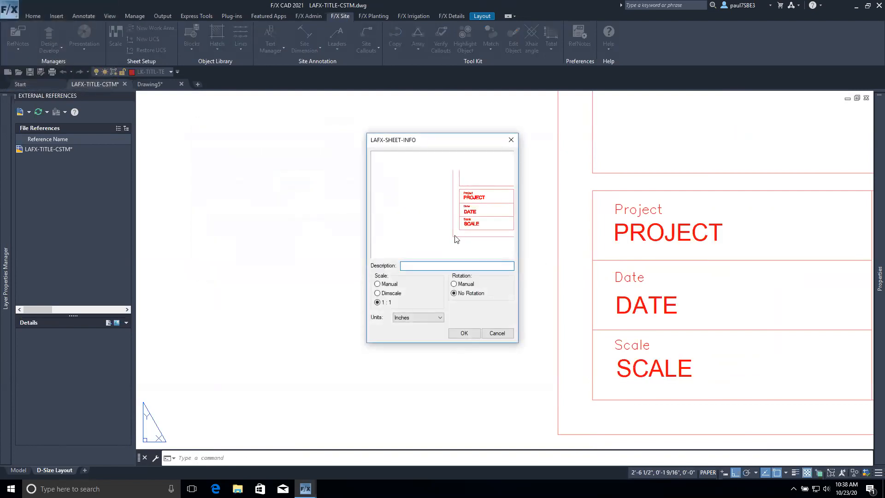
left_click(462, 333)
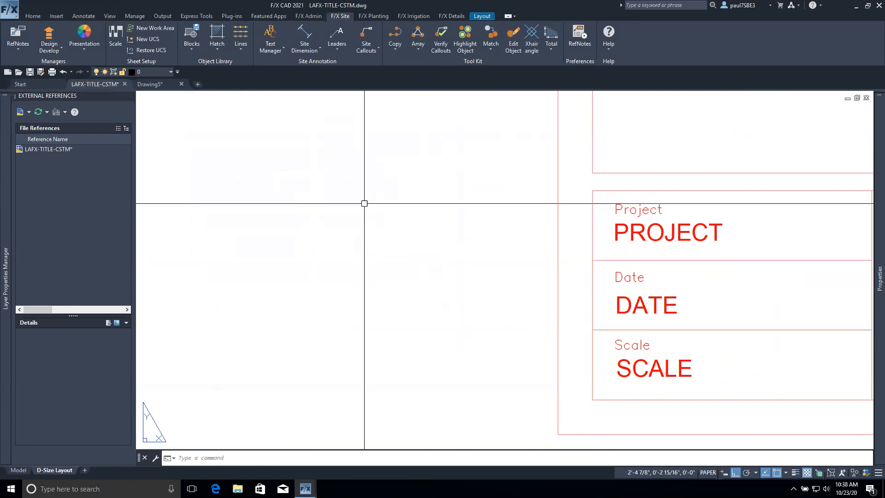
In Drawing5, insert the User Defined SHEET-INFO block from Discipline Graphics at the lower-left corner of the title block's project info table.
left_click(150, 84)
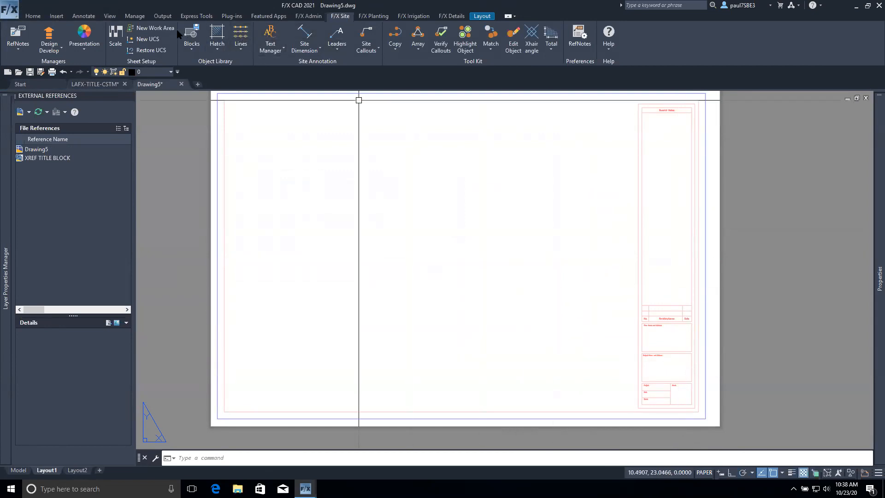
left_click(194, 46)
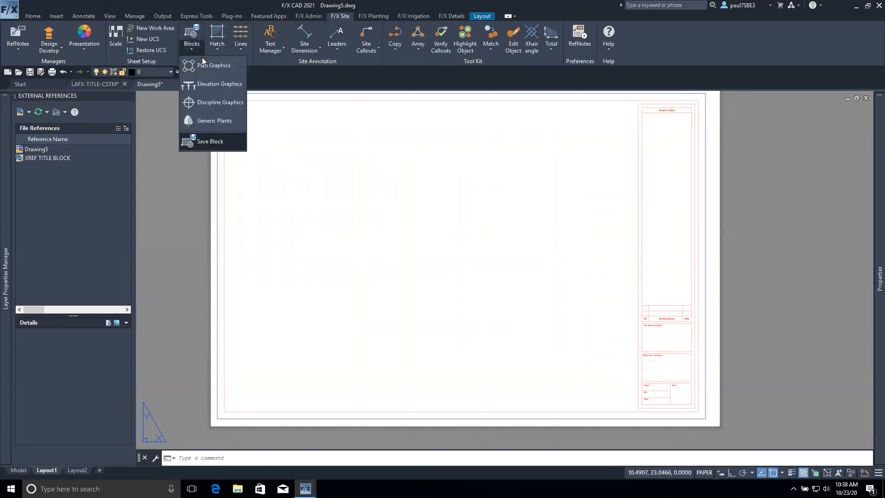
left_click(217, 100)
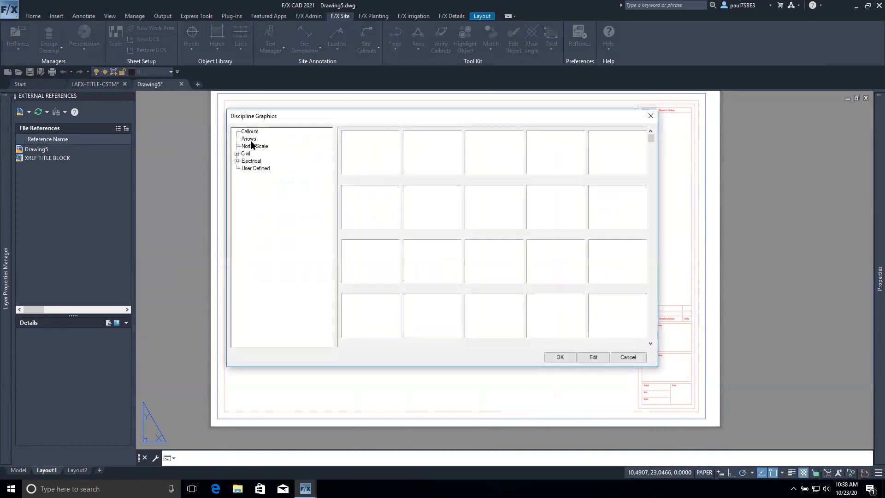
left_click(263, 169)
left_click(567, 164)
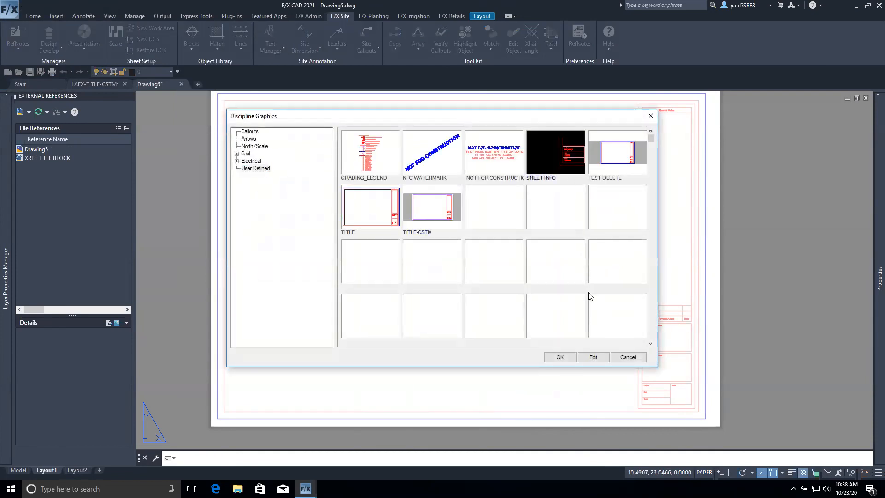
left_click(560, 358)
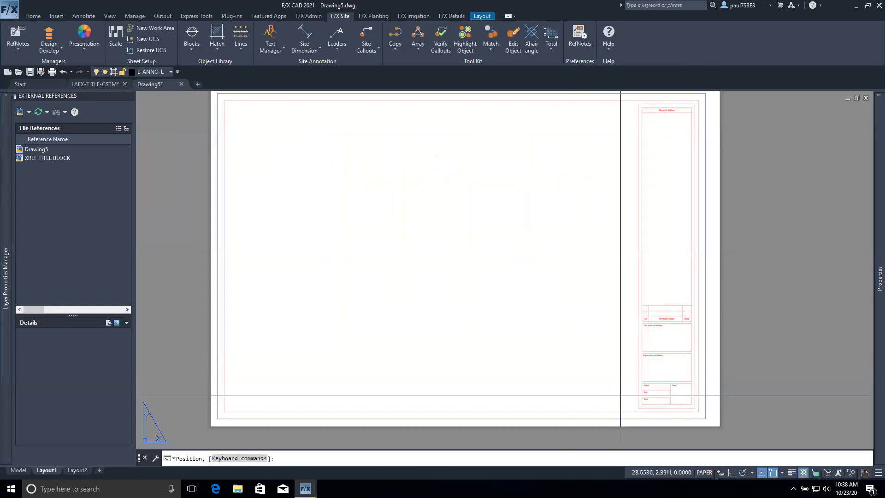
scroll(631, 389, "up", 2)
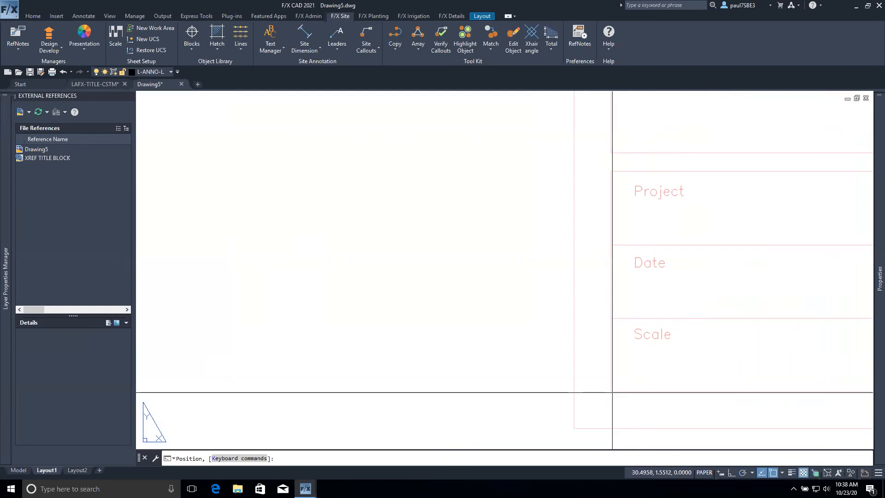
left_click(612, 393)
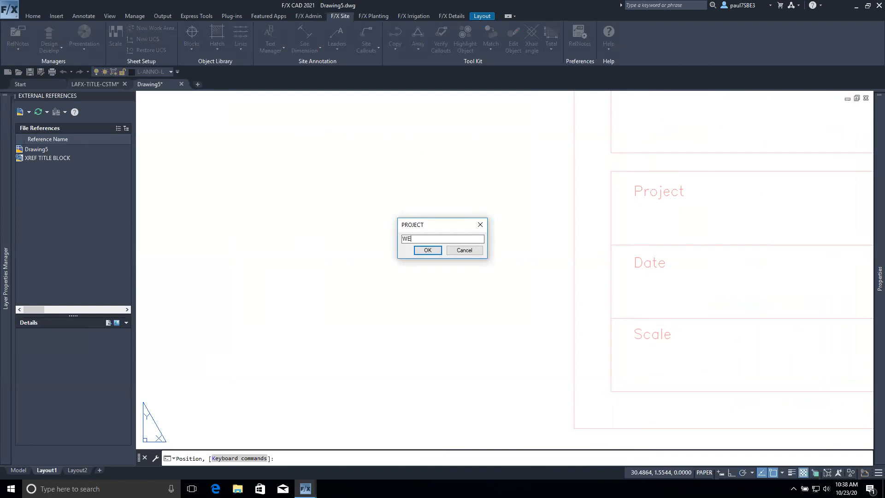
Fill in the sheet-info block with project WEBINAR, date 10/23/20, scale 1"=1' and sheet number L-201.
type("WEBINAR")
key("Return")
key("Return")
key("Return")
left_click(427, 250)
scroll(518, 295, "down", 3)
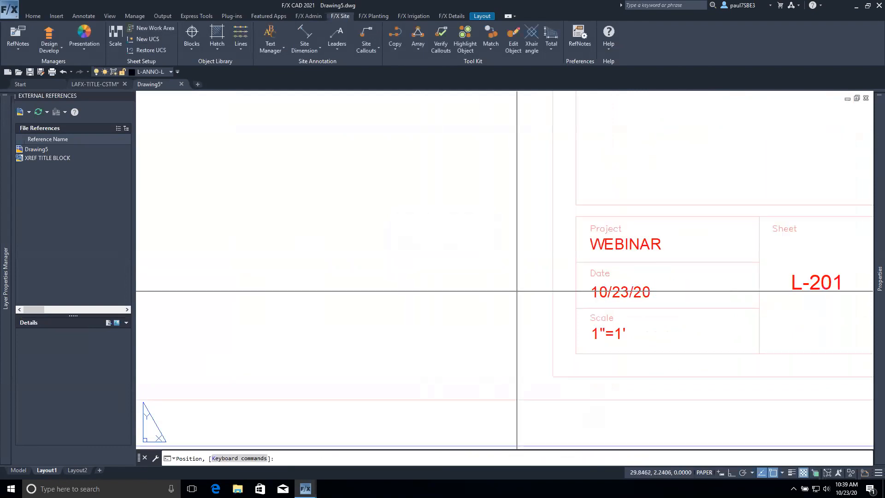
Change the SCALE attribute in the title block's sheet information to 1"=20'.
middle_click_drag(641, 336, 614, 341)
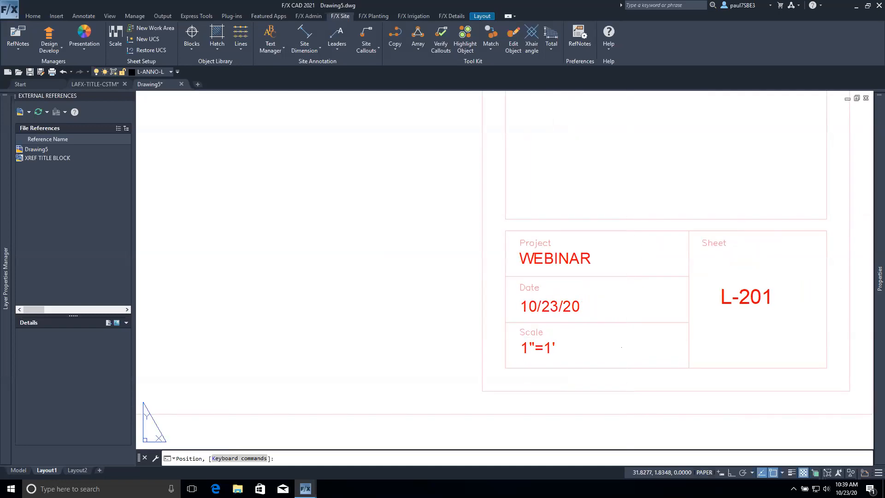
double_click(541, 352)
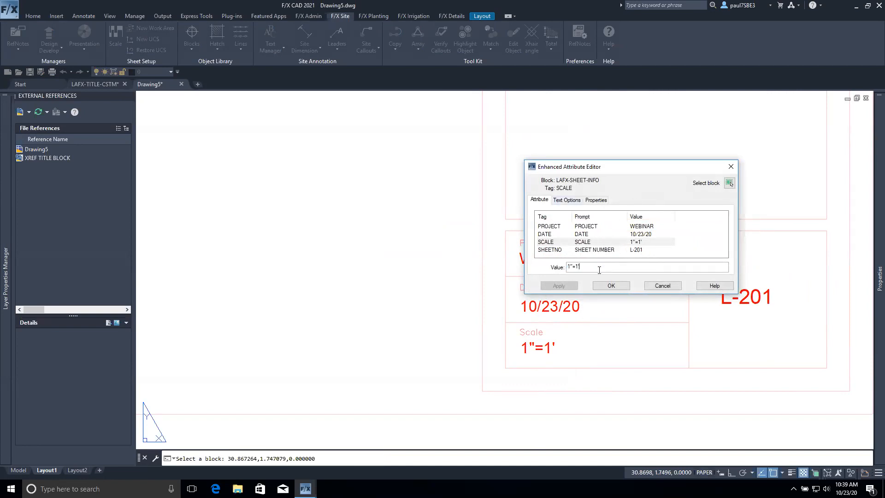
type("20")
left_click(603, 286)
scroll(628, 326, "down", 4)
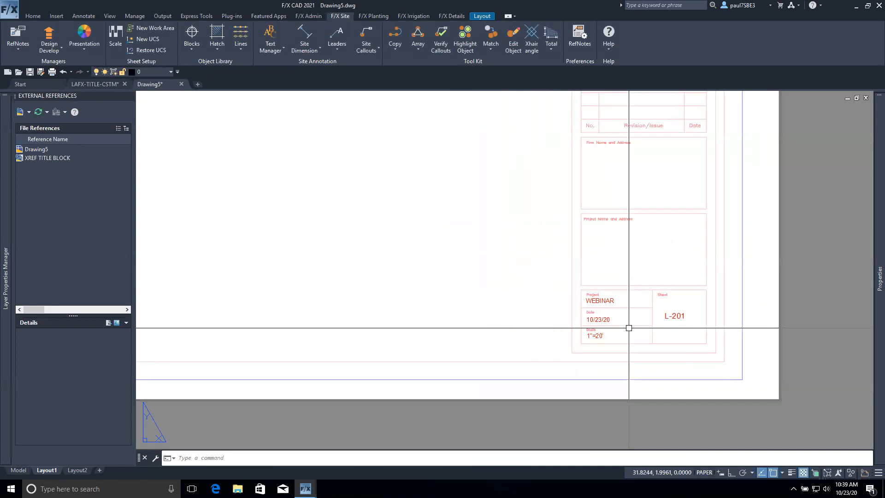
Examine the completed title block information and the overall sheet in Layout1.
scroll(604, 302, "down", 5)
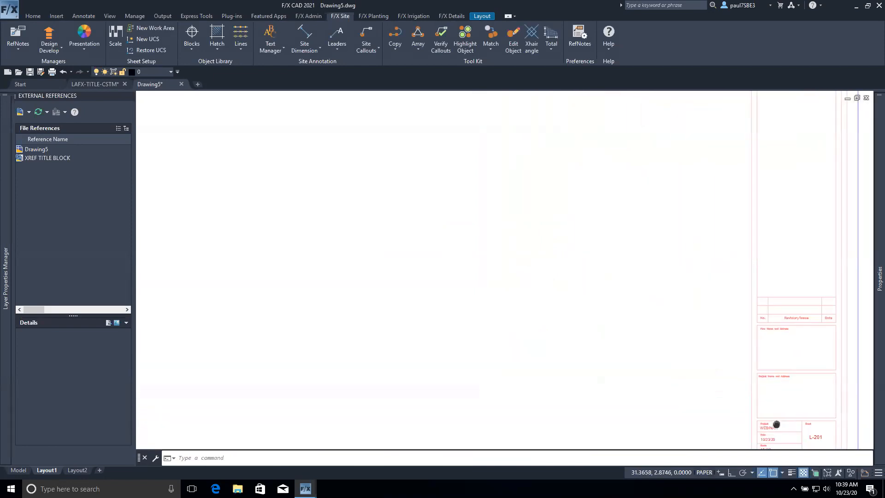
middle_click_drag(753, 408, 668, 387)
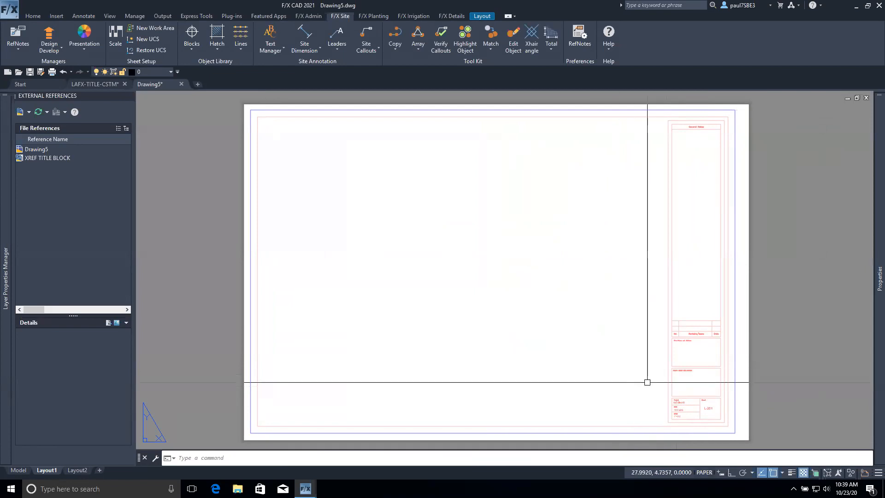
scroll(702, 405, "up", 4)
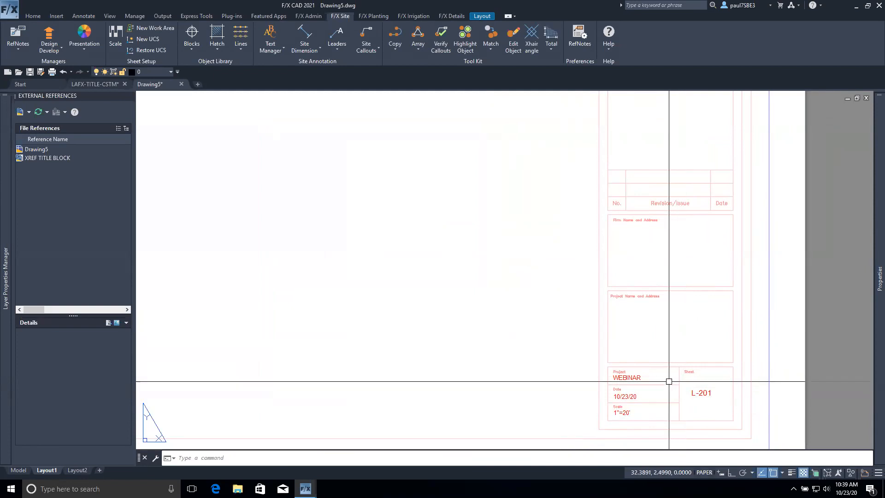
scroll(594, 406, "down", 2)
scroll(595, 406, "down", 2)
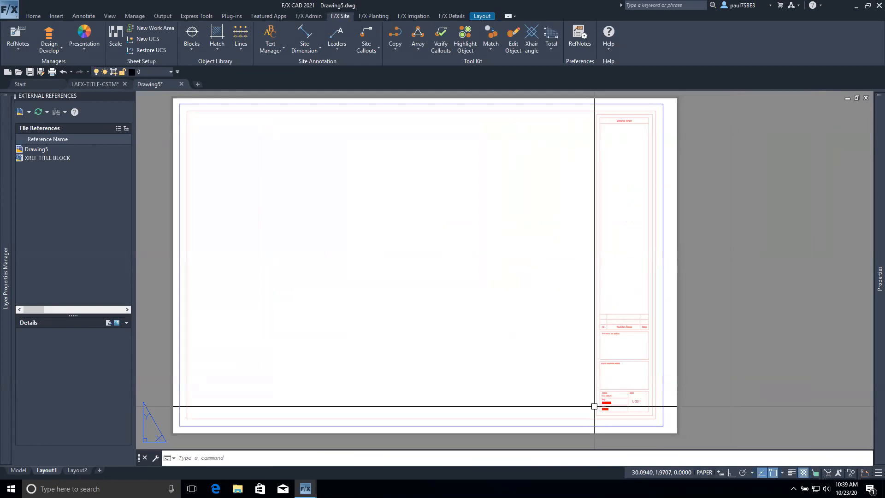
scroll(594, 406, "up", 3)
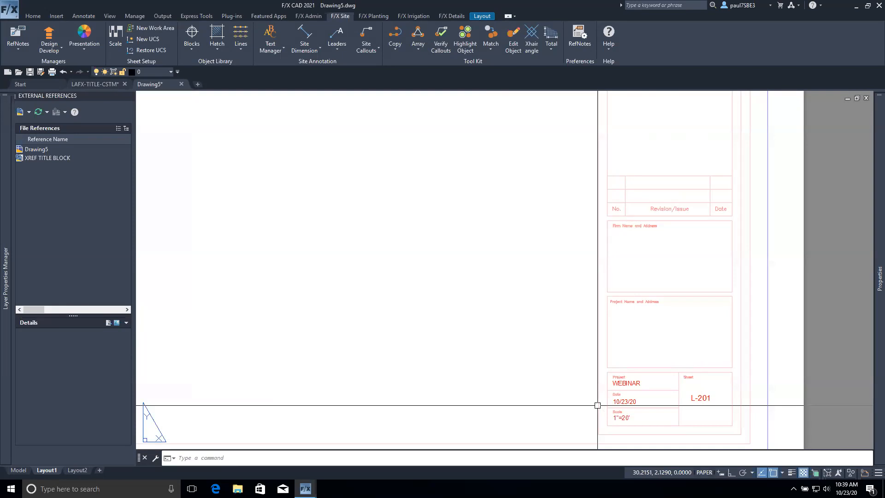
scroll(602, 407, "down", 3)
scroll(490, 386, "up", 2)
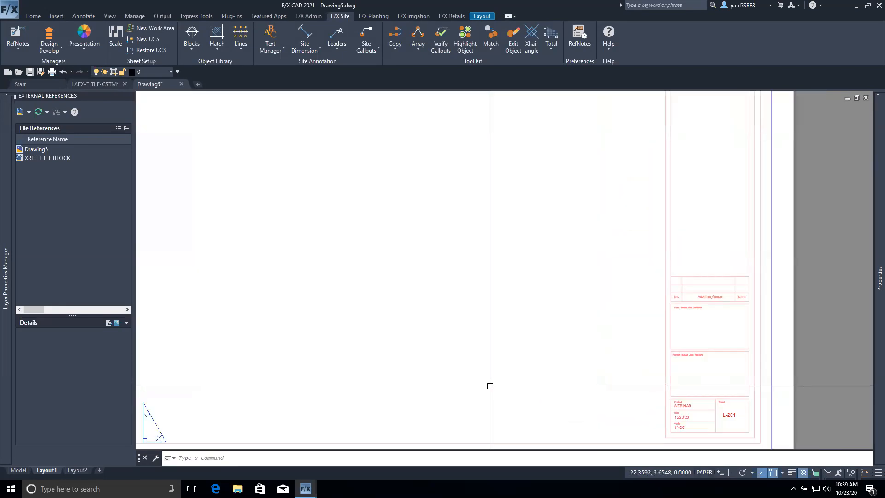
scroll(524, 382, "down", 4)
scroll(523, 381, "up", 2)
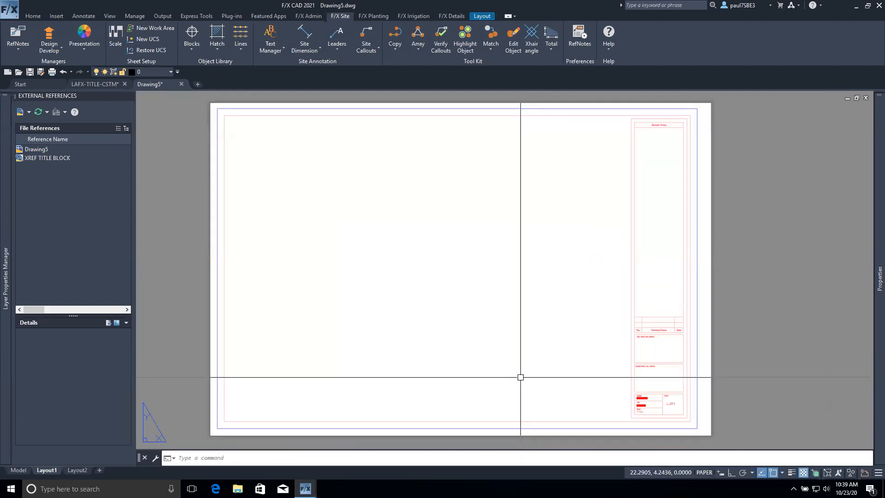
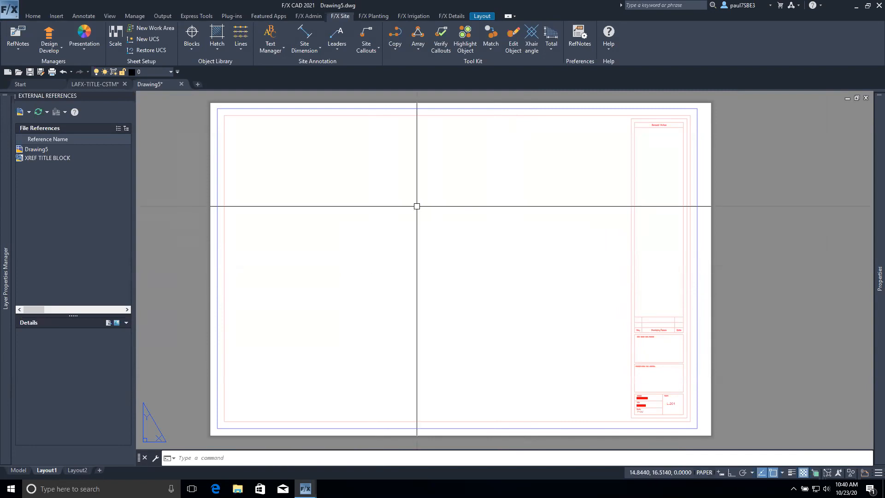
Run FXREF in model space and browse to the Sheet Webinar folder on the Desktop.
left_click(19, 471)
type("FXREF")
key("Return")
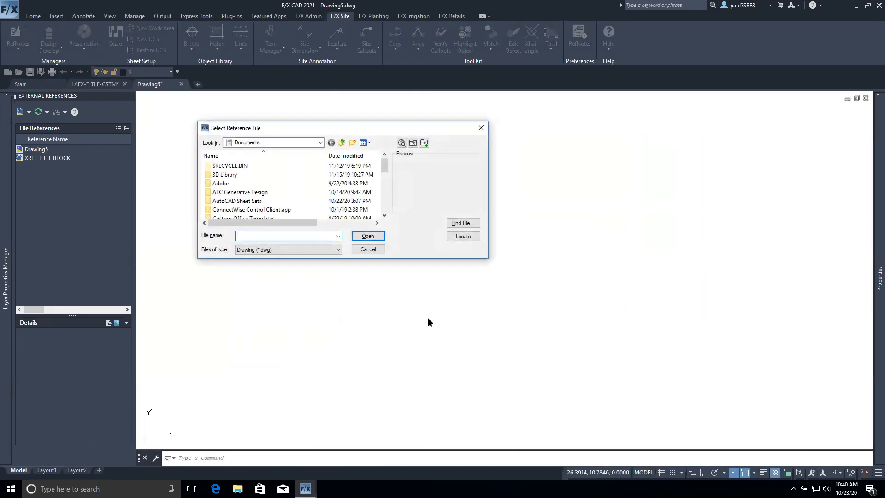
scroll(287, 189, "down", 2)
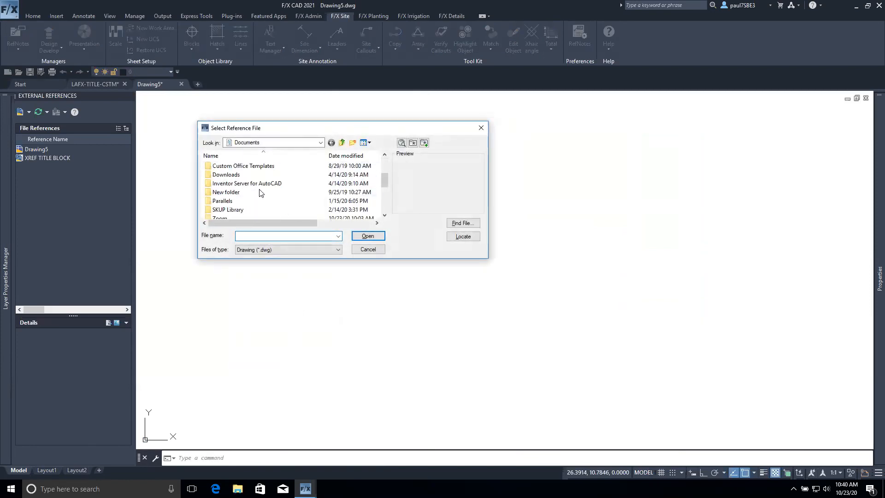
left_click(321, 142)
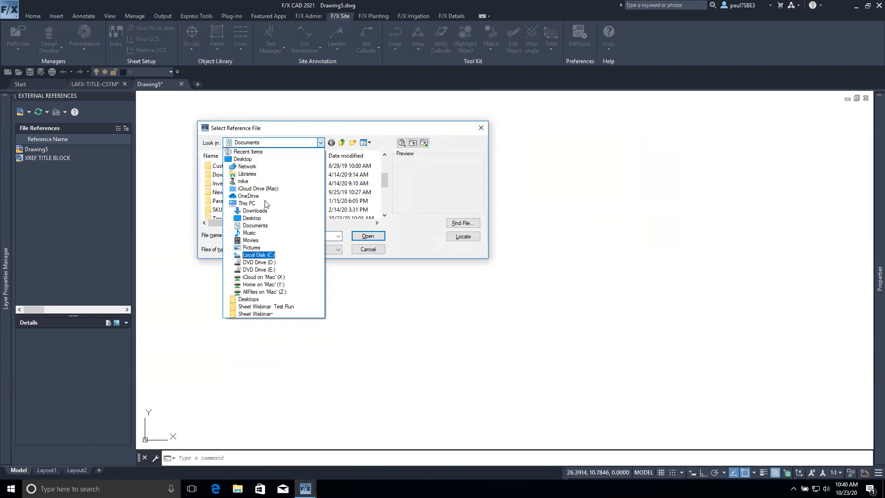
left_click(260, 159)
scroll(265, 198, "down", 2)
double_click(270, 209)
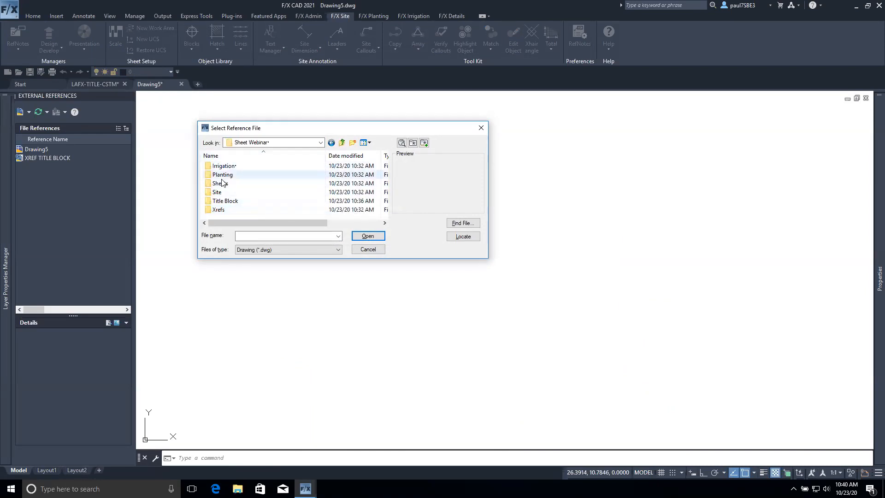
Reference PLANTING PLAN.dwg from the Planting folder as an overlay at origin 0,0,0, with xref and drawing units in feet.
double_click(239, 177)
double_click(237, 166)
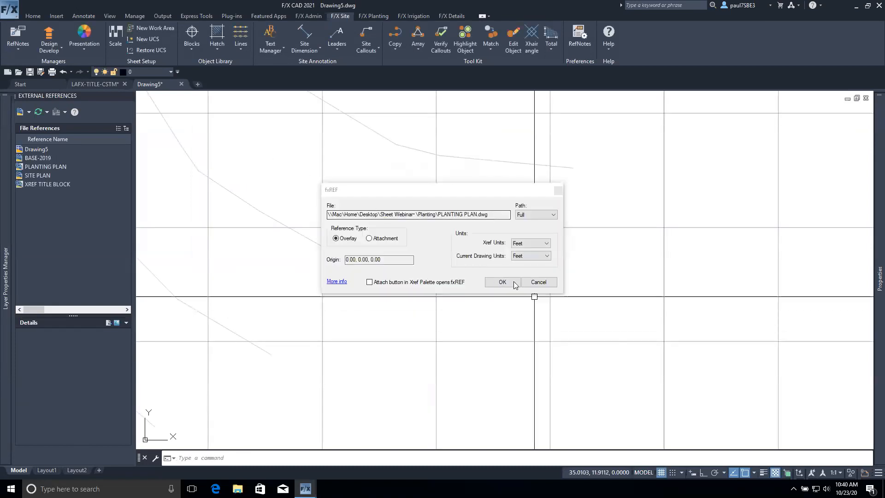
left_click(502, 283)
scroll(508, 287, "up", 10)
scroll(508, 287, "up", 5)
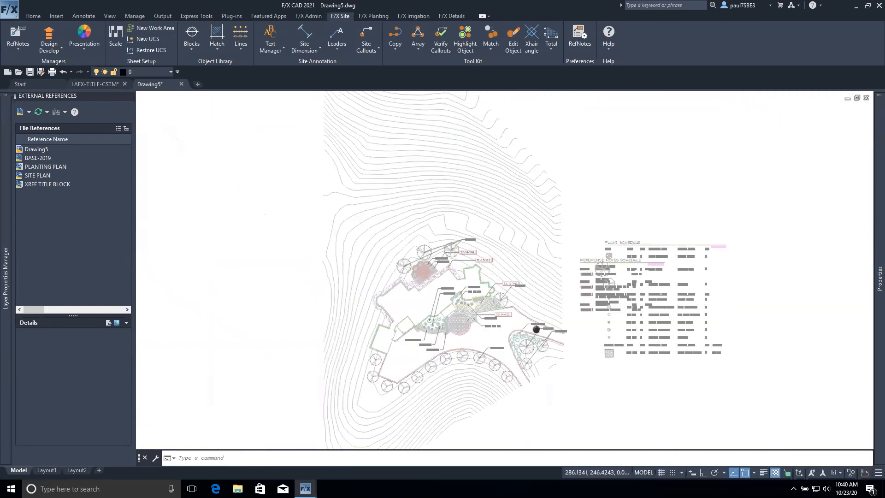
middle_click_drag(524, 336, 525, 279)
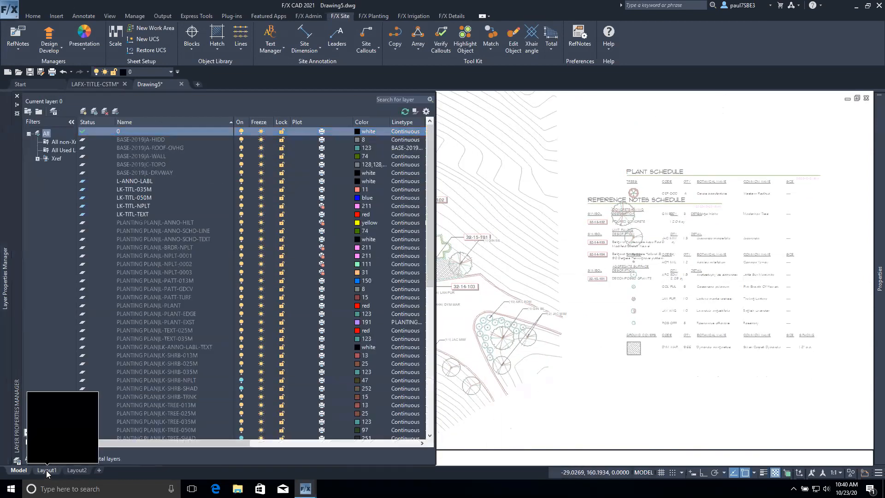
Create a rectangular viewport with MVIEW on the left half of the Layout1 sheet.
left_click(46, 471)
type("mv")
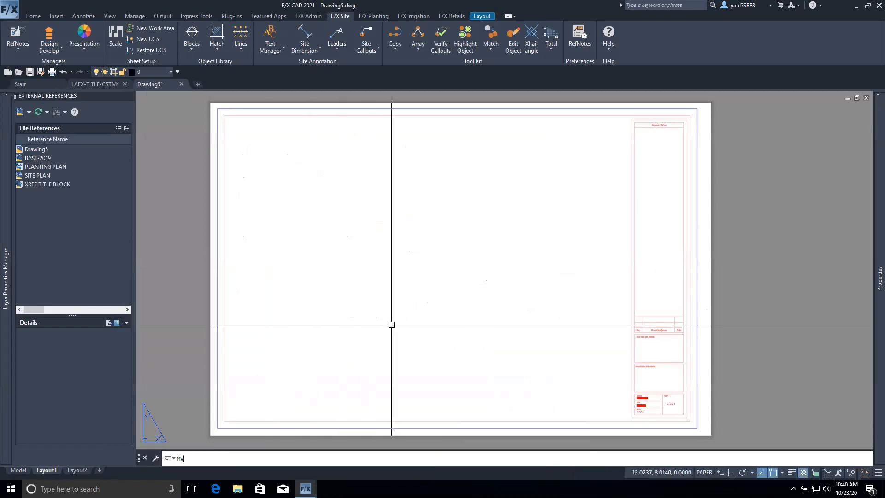
key("Return")
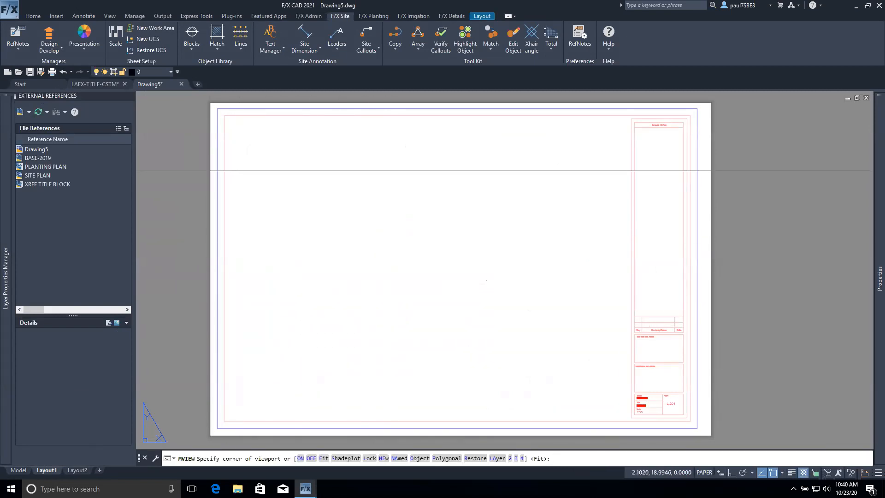
left_click(243, 168)
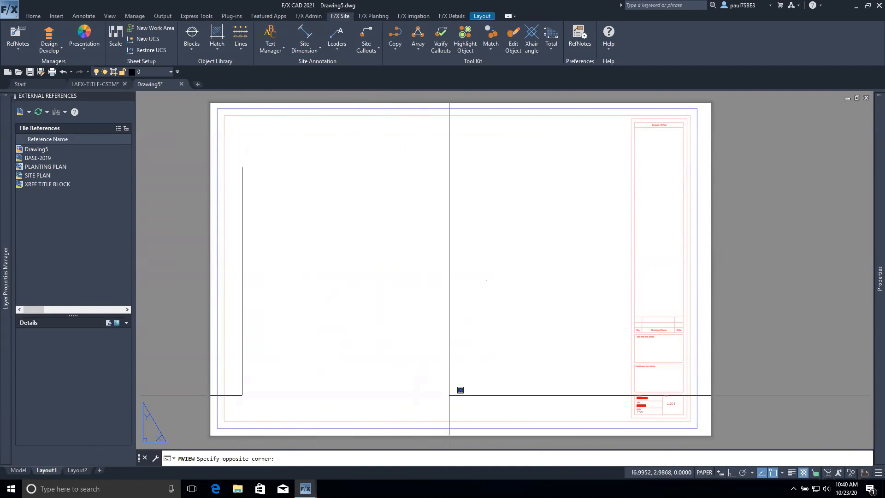
left_click(478, 408)
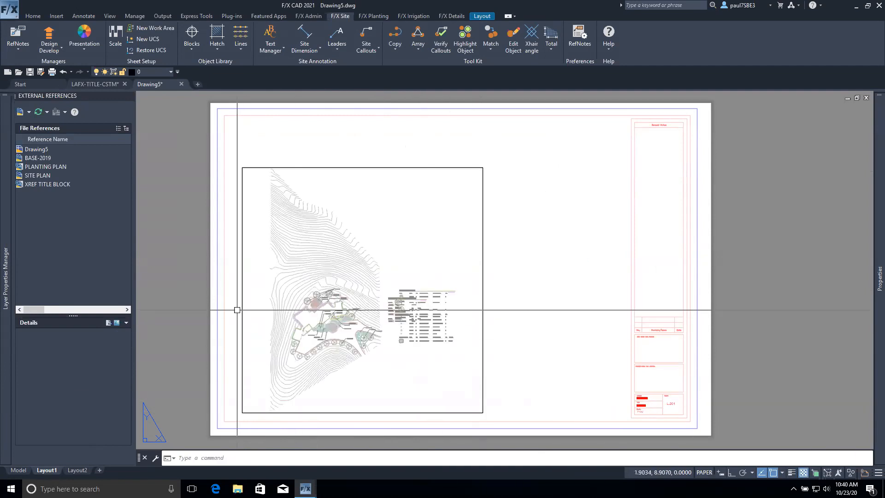
Activate the viewport, set its plot scale to 1" = 20' in decimal feet, and return to paper space.
double_click(348, 319)
scroll(330, 323, "up", 4)
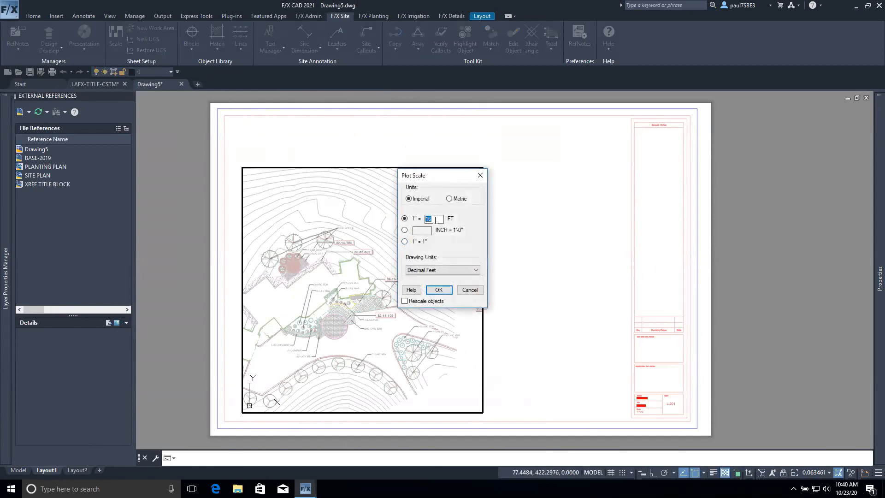
left_click(444, 292)
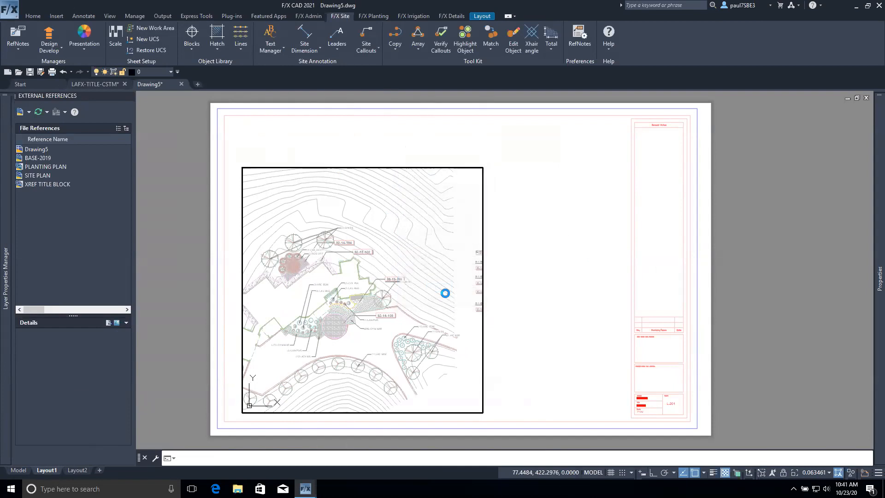
left_click(432, 262)
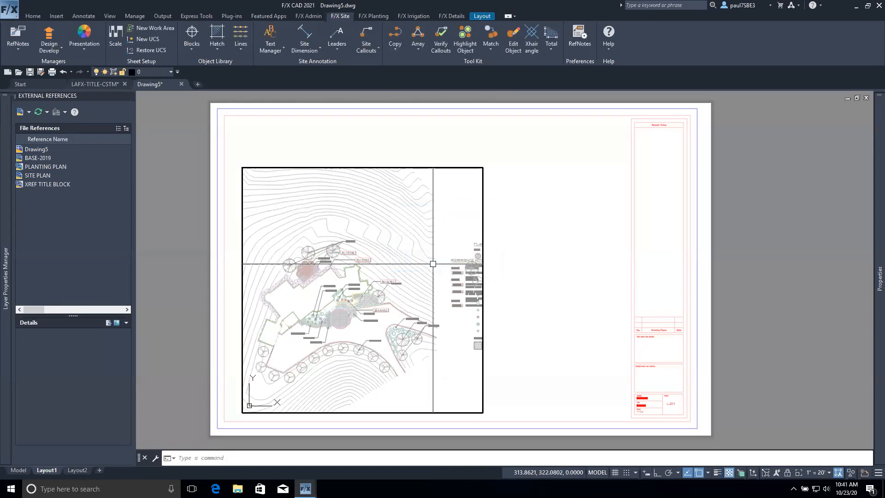
double_click(504, 273)
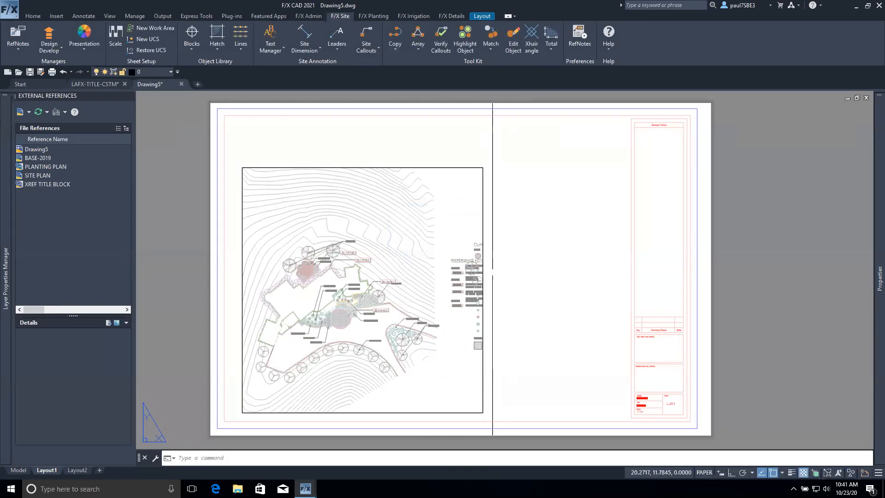
Narrow the viewport from its right side to crop out the schedules and frame only the planting plan.
left_click(485, 269)
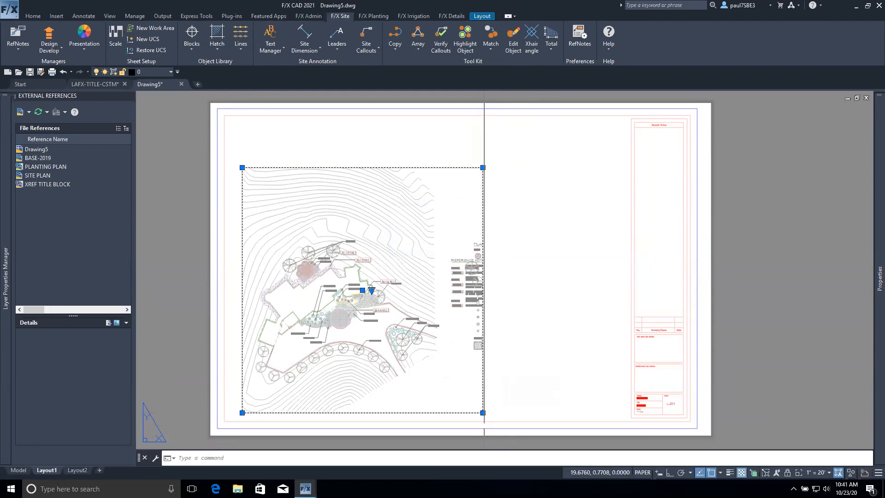
left_click(481, 414)
left_click(451, 412)
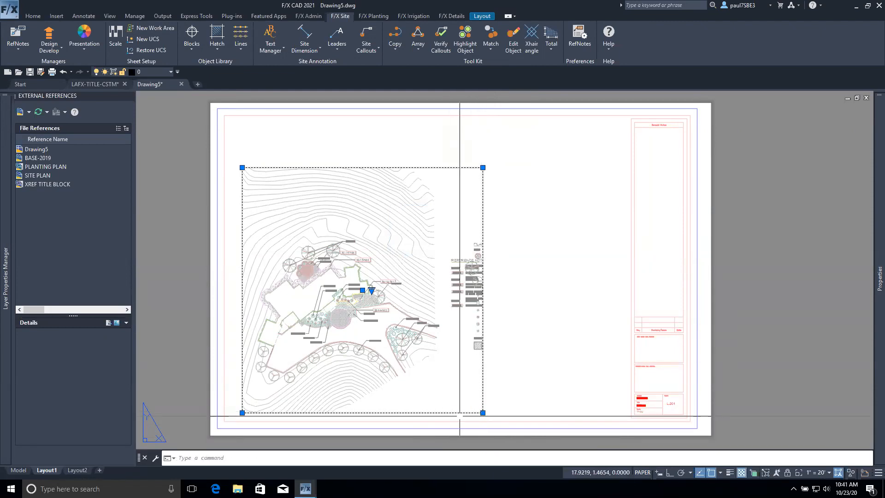
left_click(482, 413)
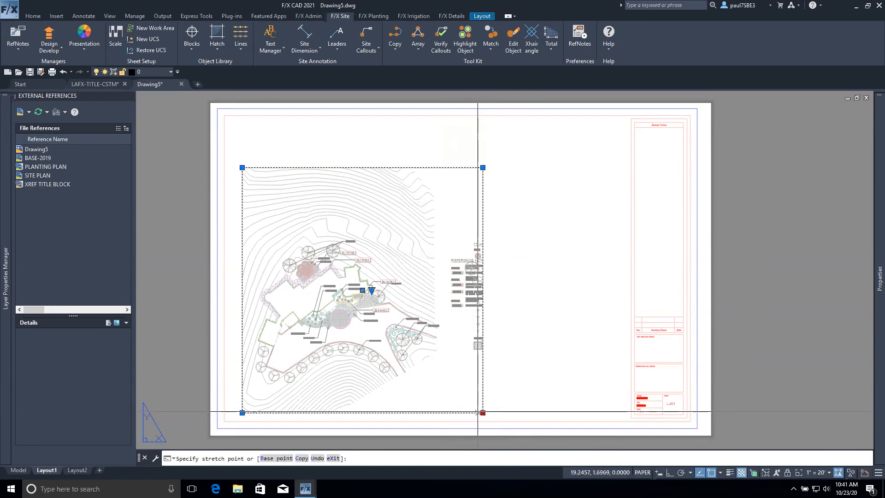
left_click(446, 409)
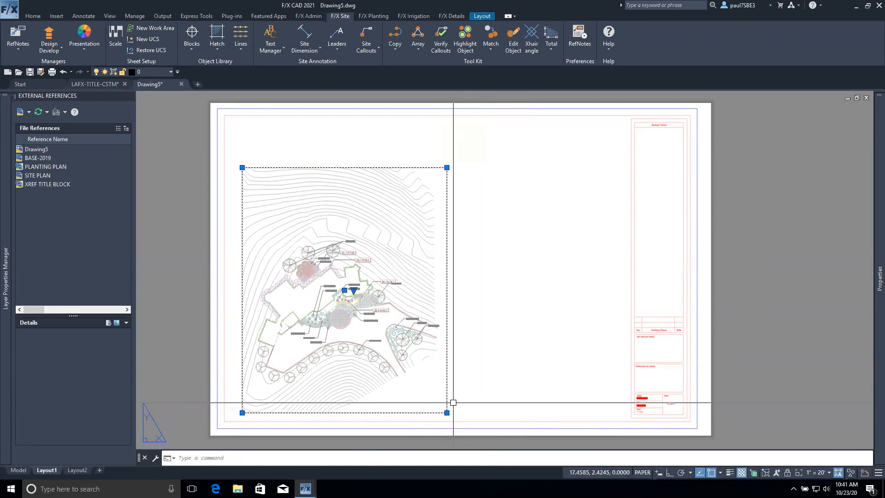
left_click(514, 366)
key("Escape")
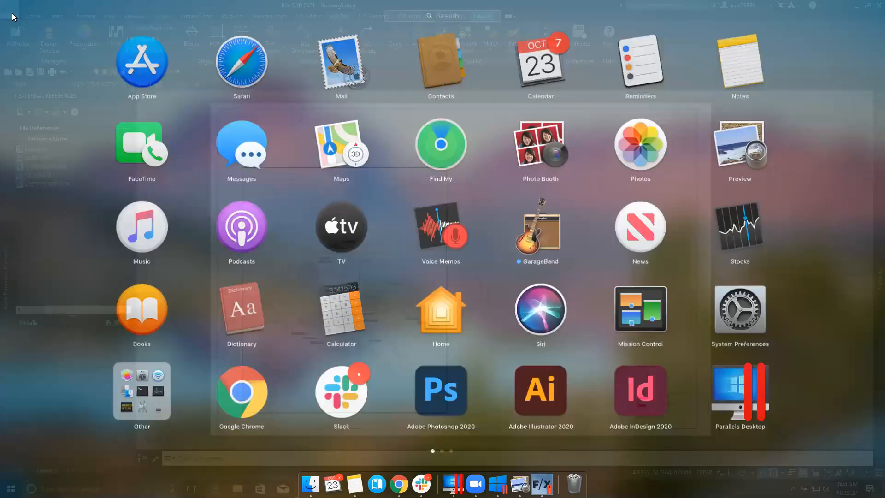
Create a new drawing from the 24x36 -TITLEBLOCK.dwt template in the LFX Sheets template folder.
left_click(12, 12)
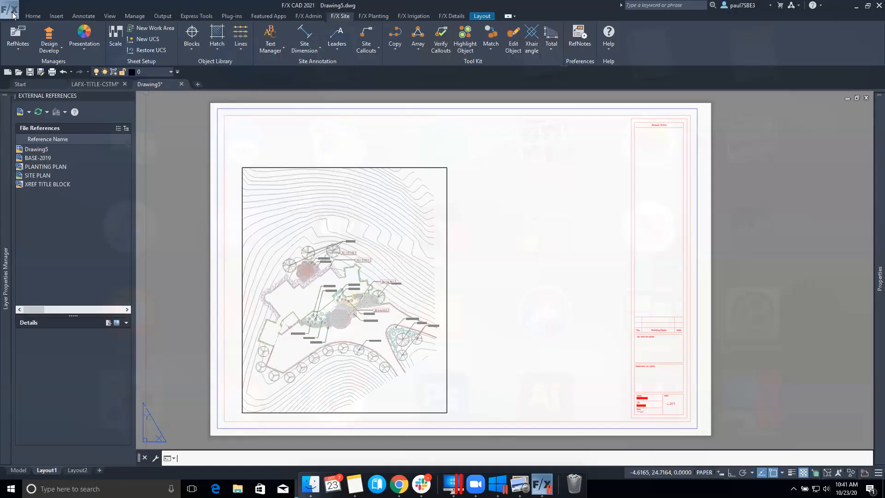
left_click(13, 14)
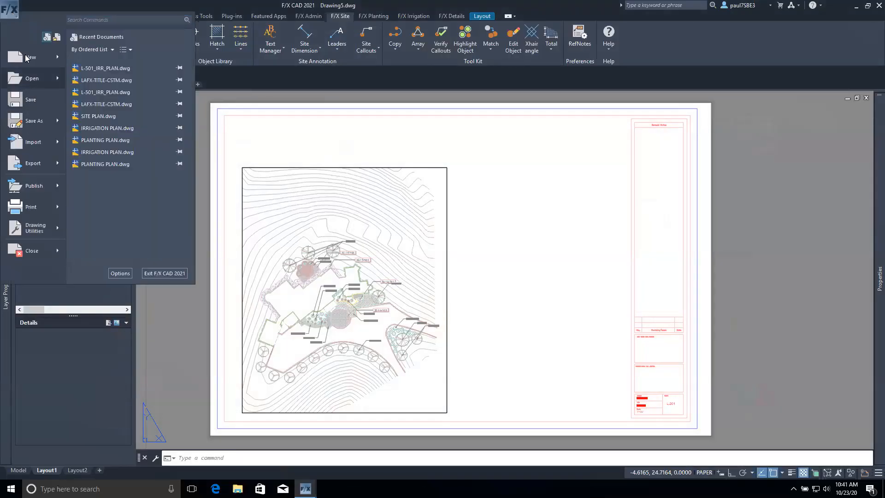
left_click(28, 57)
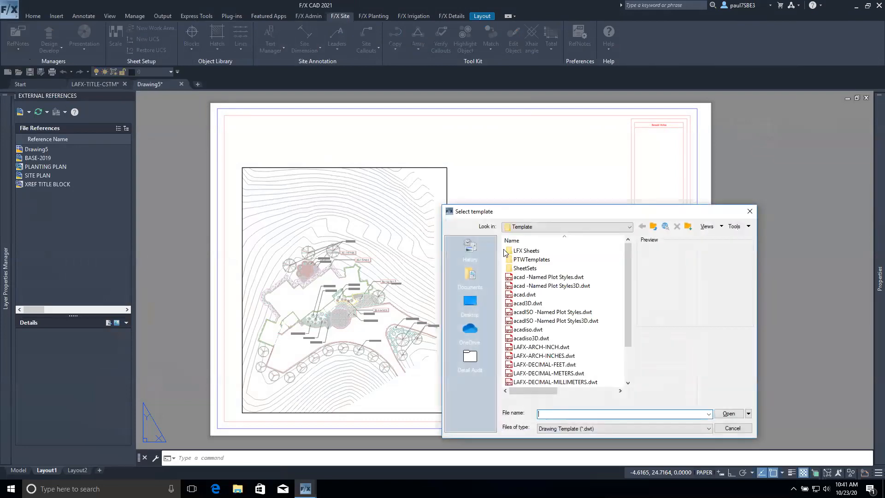
double_click(549, 250)
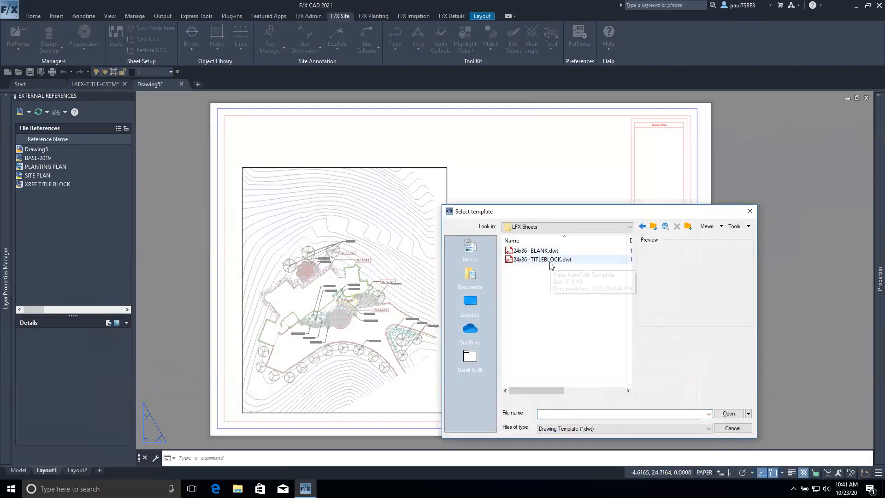
double_click(550, 259)
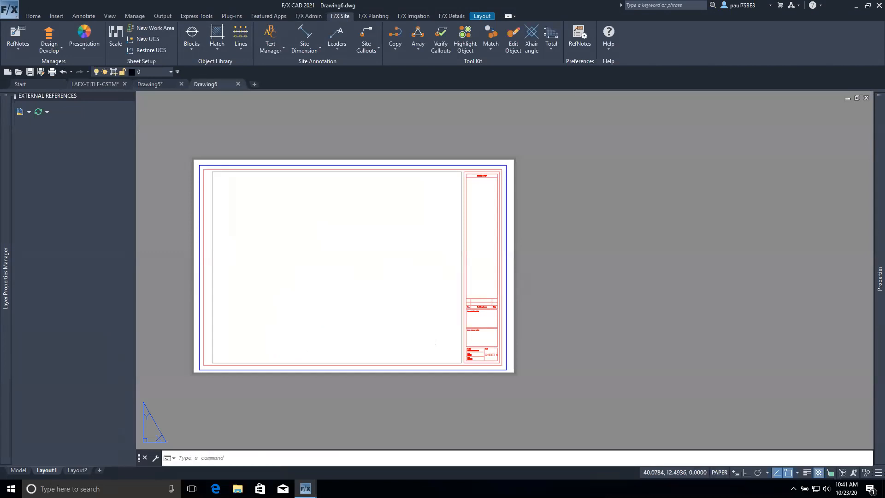
Examine the new sheet's title block fields and compare them with the LAFX-TITLE-CSTM drawing.
scroll(448, 334, "up", 4)
middle_click_drag(448, 334, 636, 367)
scroll(644, 323, "down", 2)
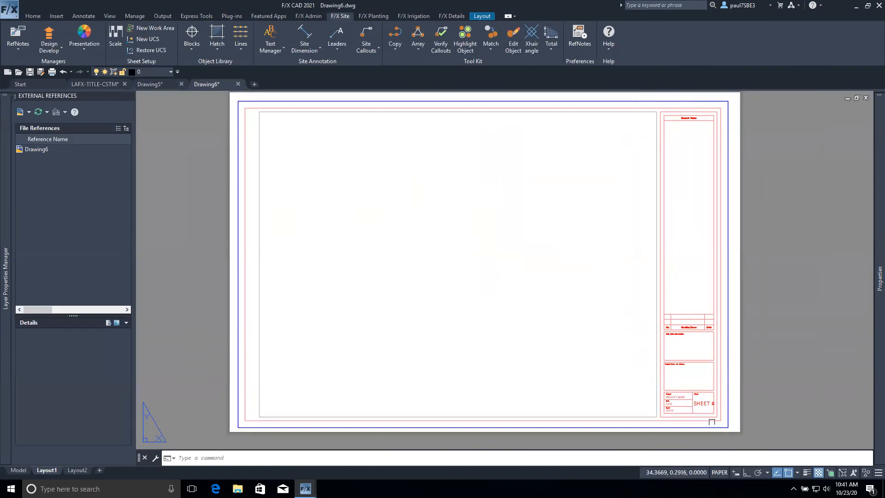
scroll(712, 422, "up", 2)
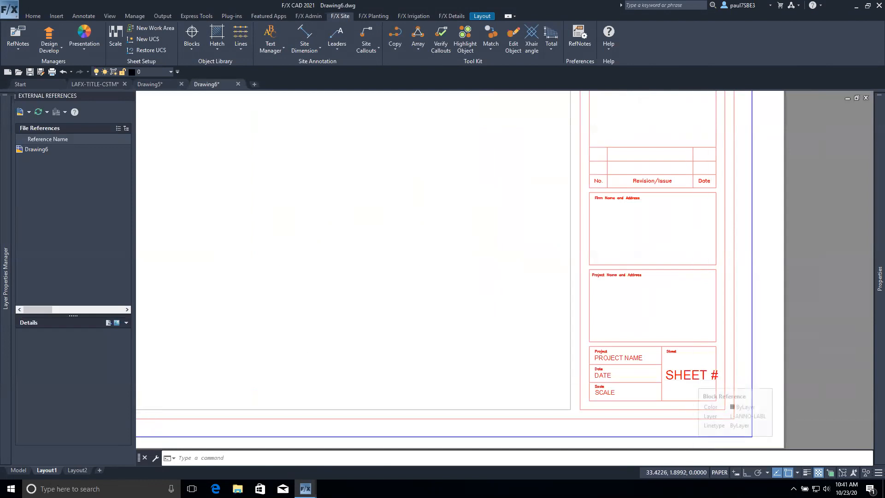
scroll(691, 382, "down", 2)
scroll(690, 381, "down", 2)
middle_click_drag(502, 285, 560, 323)
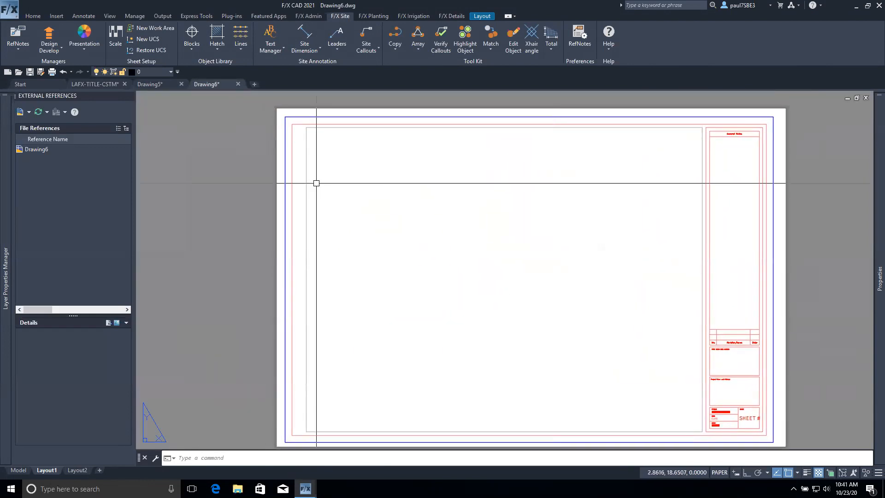
left_click(101, 82)
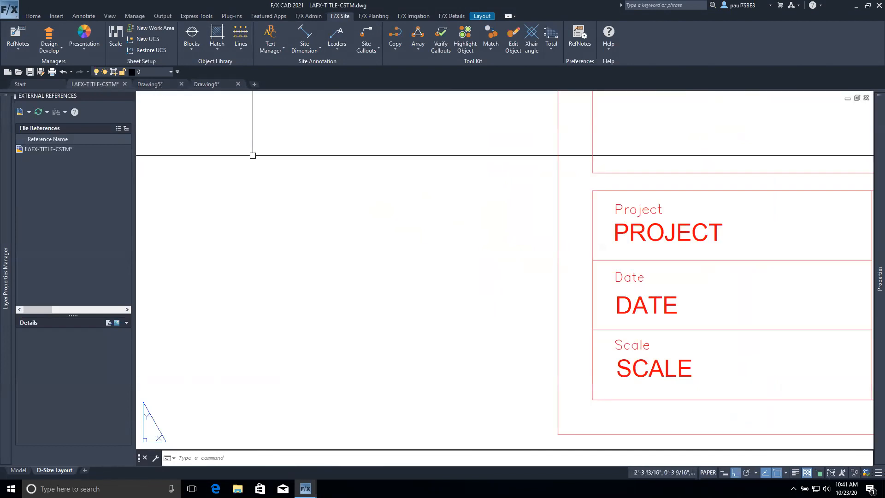
left_click(206, 84)
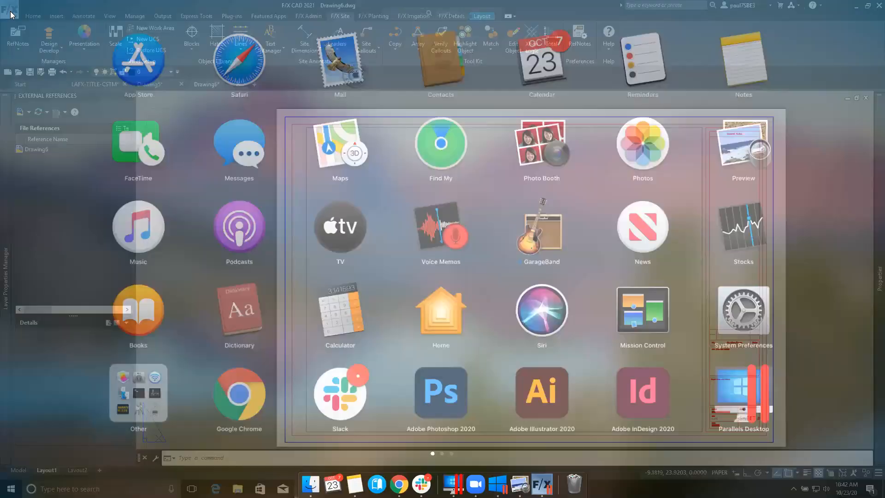
left_click(9, 10)
left_click(40, 124)
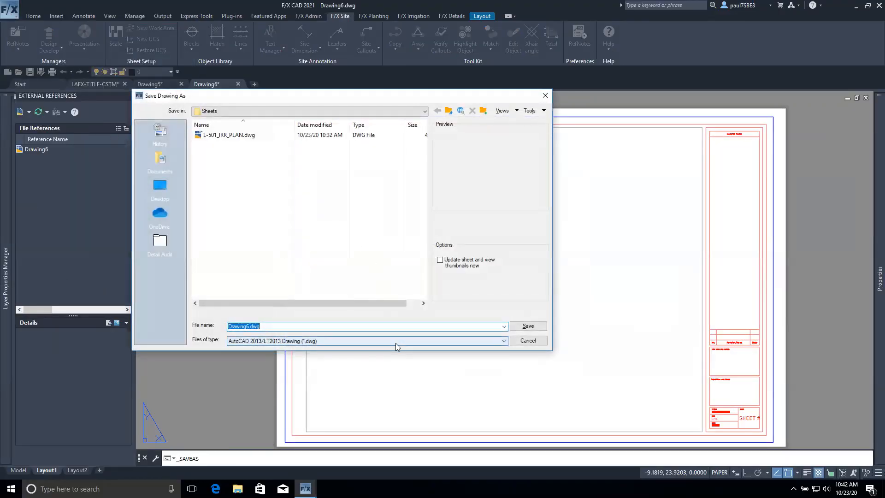
left_click(396, 343)
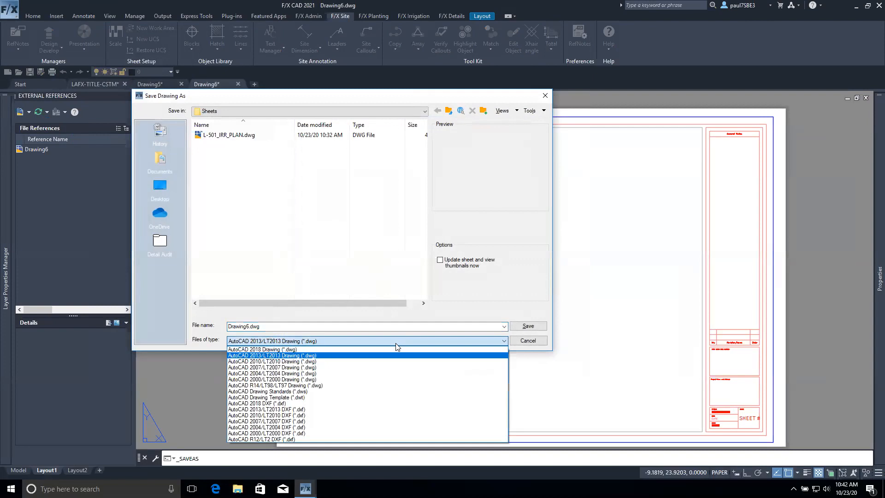
left_click(404, 398)
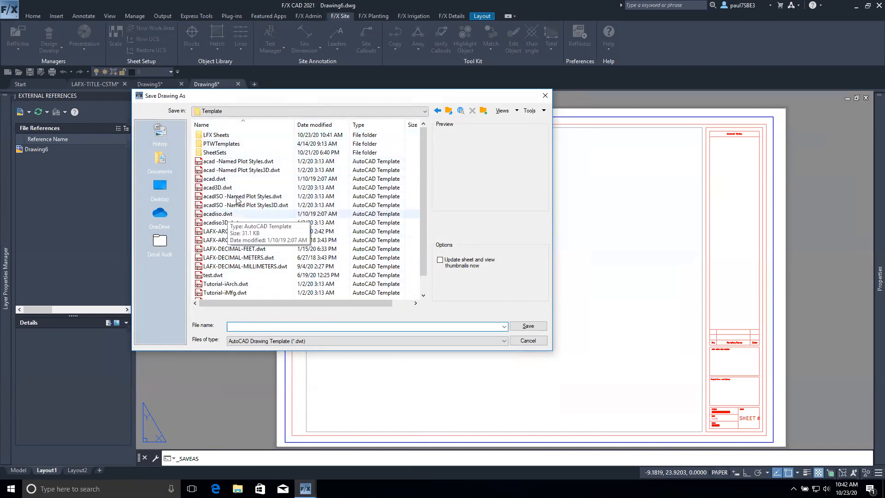
type("FGHFDGYGH")
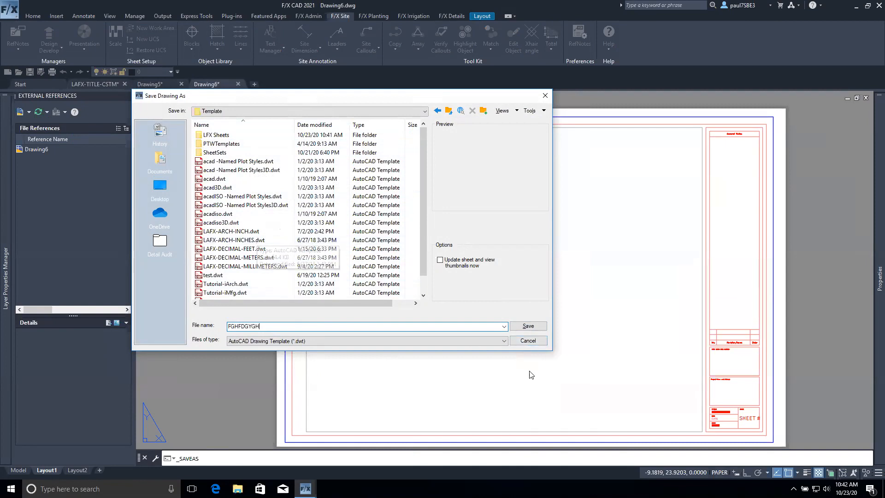
left_click(527, 340)
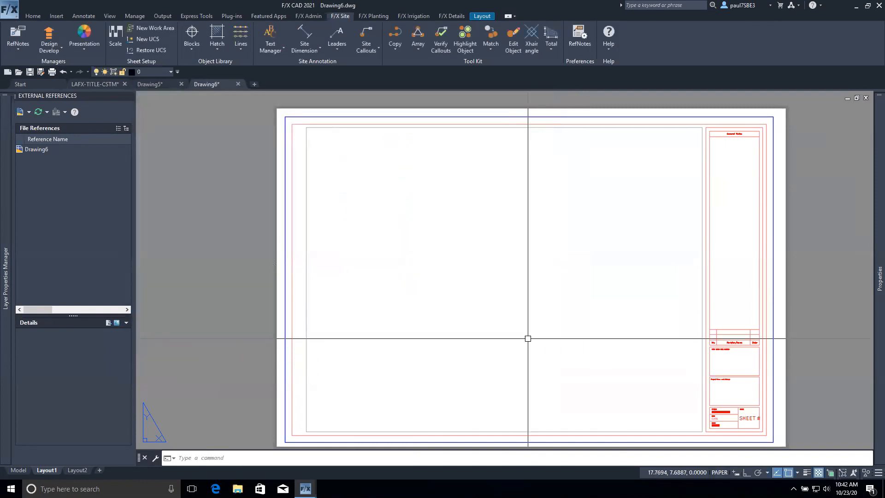
Edit the title block attributes in Layout1, setting the sheet number to L-101 and the project to WEBINAR.
middle_click_drag(498, 305, 469, 287)
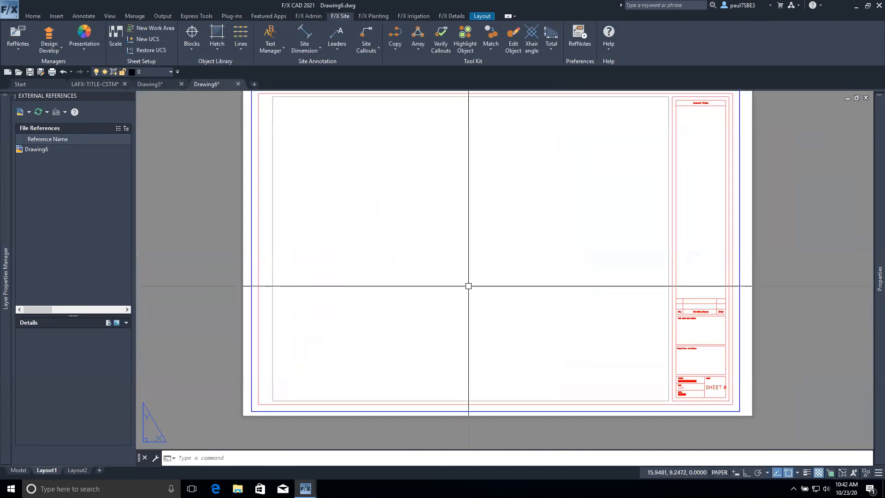
scroll(714, 387, "up", 2)
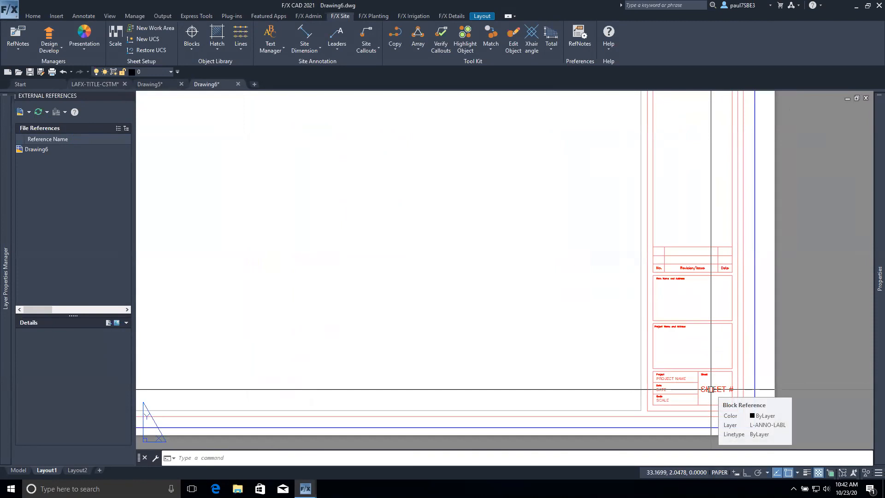
double_click(710, 389)
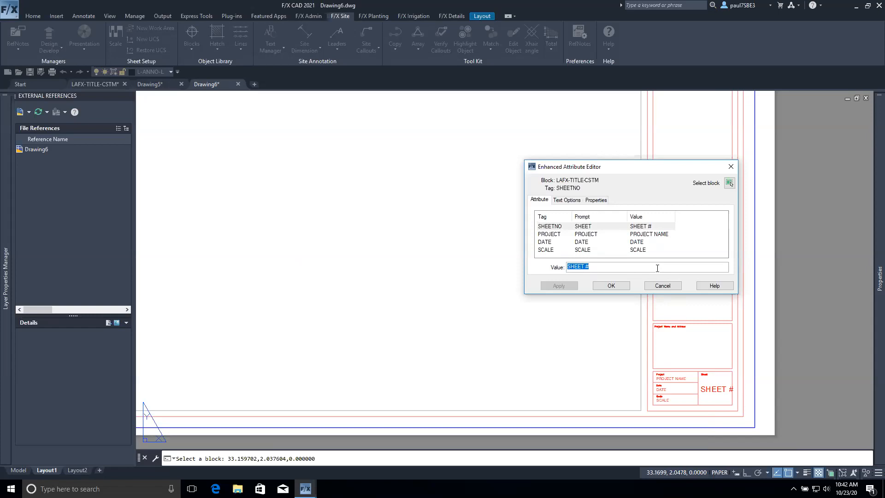
key("BackSpace")
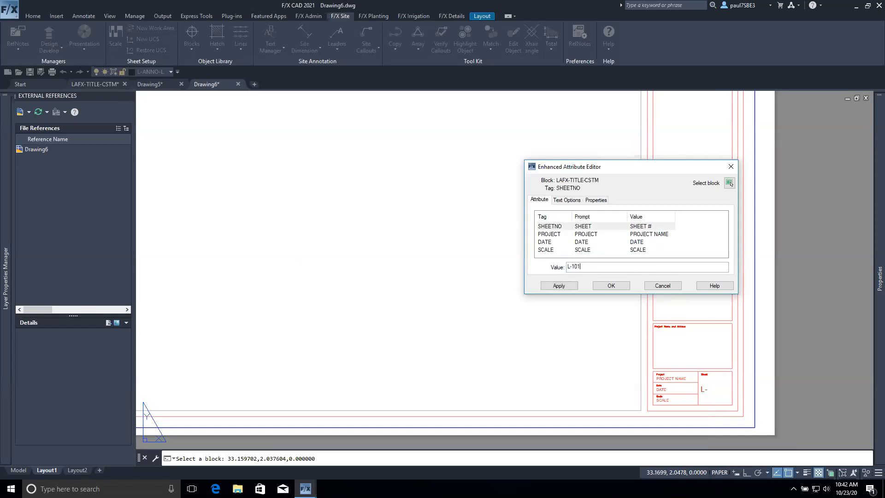
left_click(606, 236)
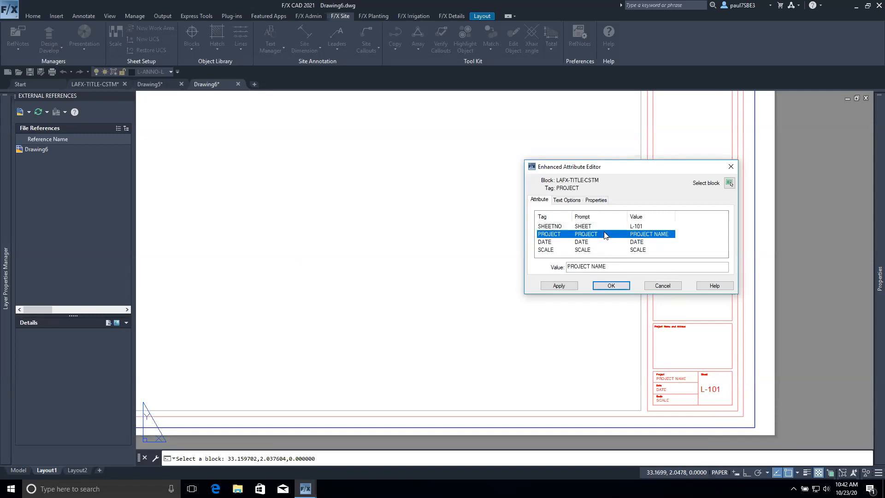
left_click(622, 267)
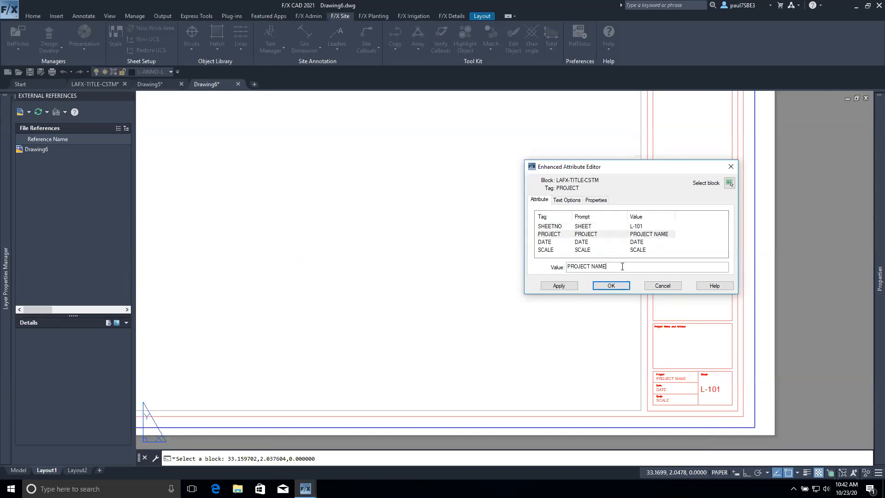
triple_click(623, 266)
type("WEBINAR")
Set the title block's date to 10/23/20 and its scale to 1"=20', and accept the attribute changes.
left_click(608, 243)
left_click(583, 268)
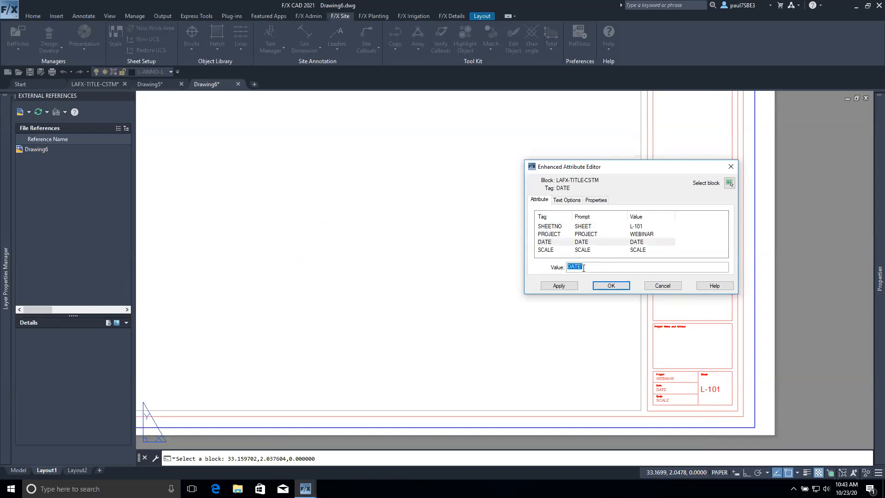
type("10/")
left_click(605, 250)
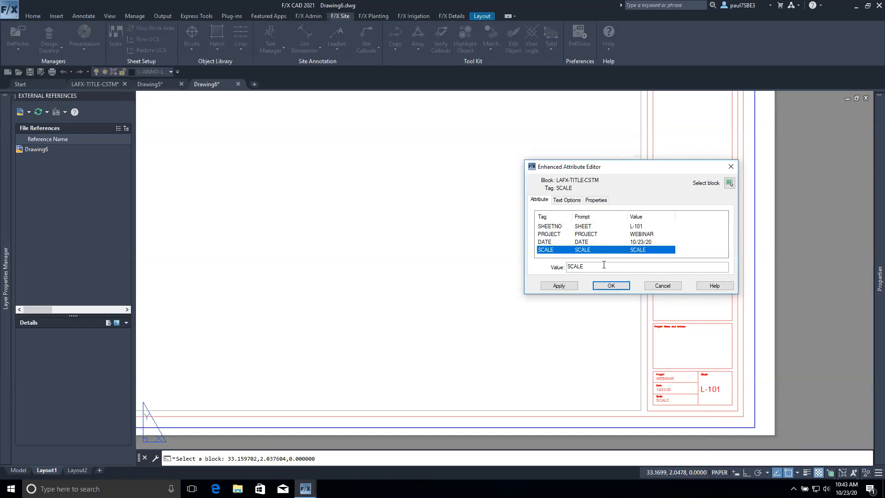
left_click(604, 265)
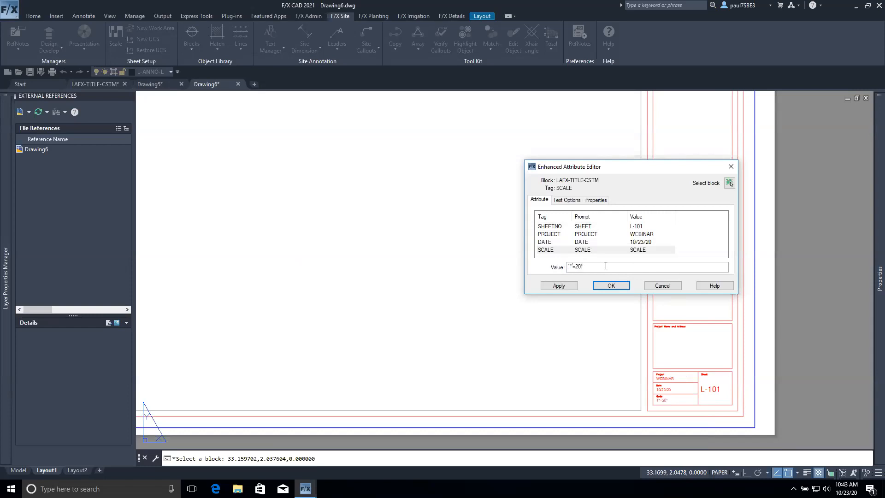
left_click(612, 286)
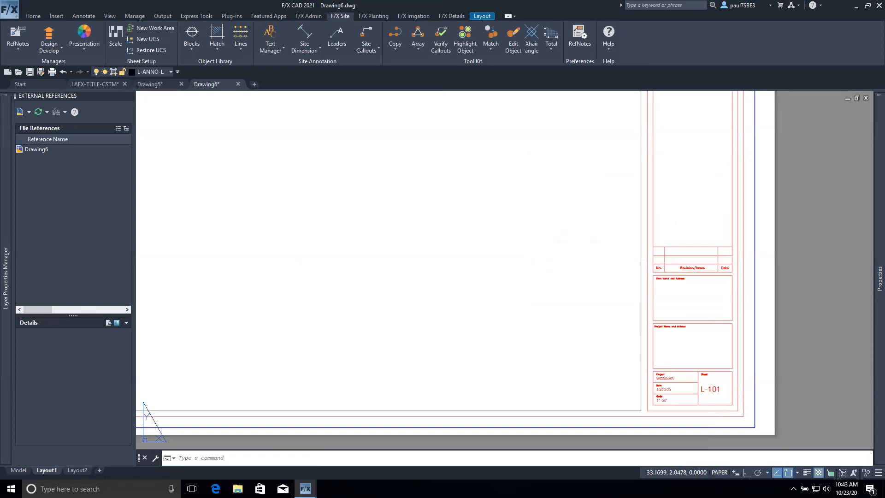
In model space, use FXREF to reference SITE PLAN.dwg from the Site folder as an overlay at origin 0,0,0, with both units in feet.
scroll(613, 285, "down", 8)
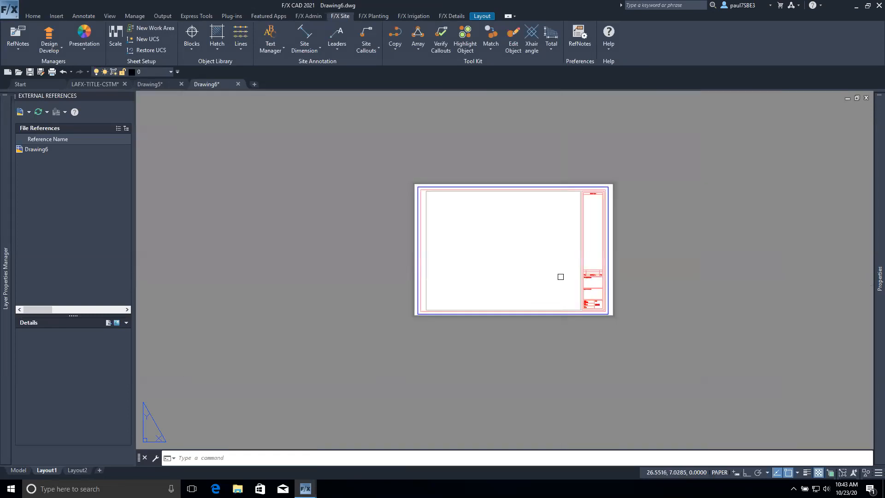
scroll(490, 271, "up", 4)
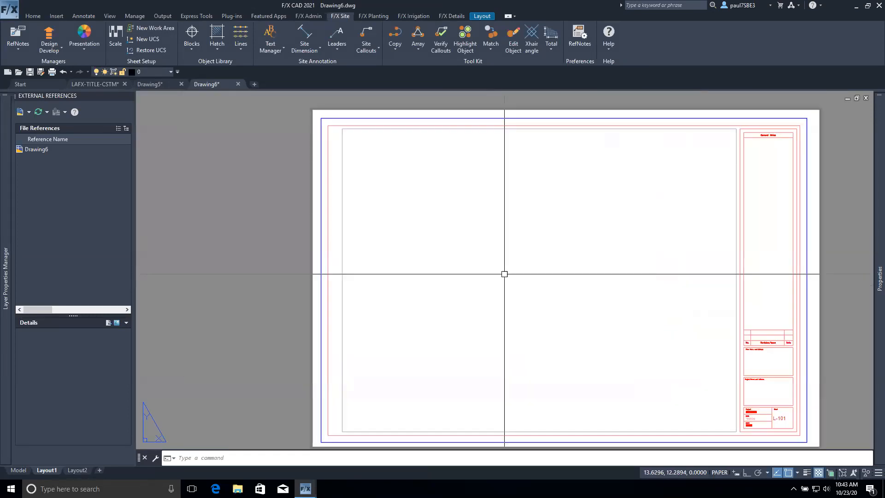
left_click(19, 470)
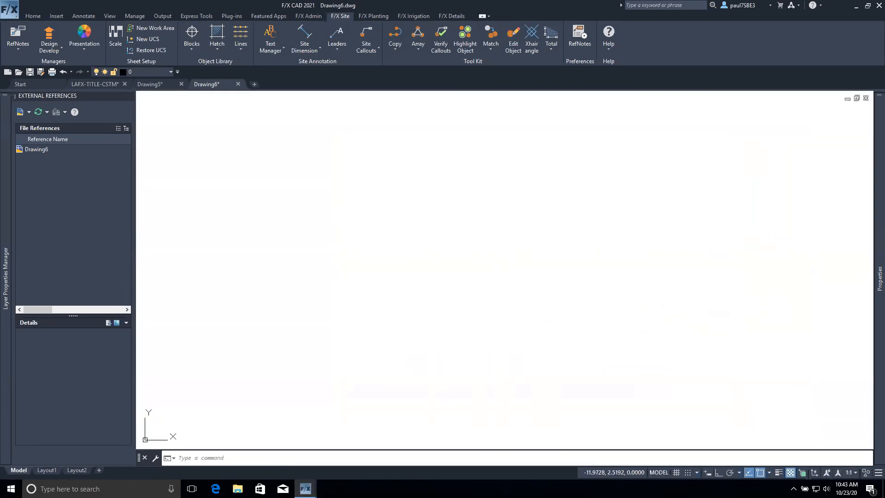
type("FX")
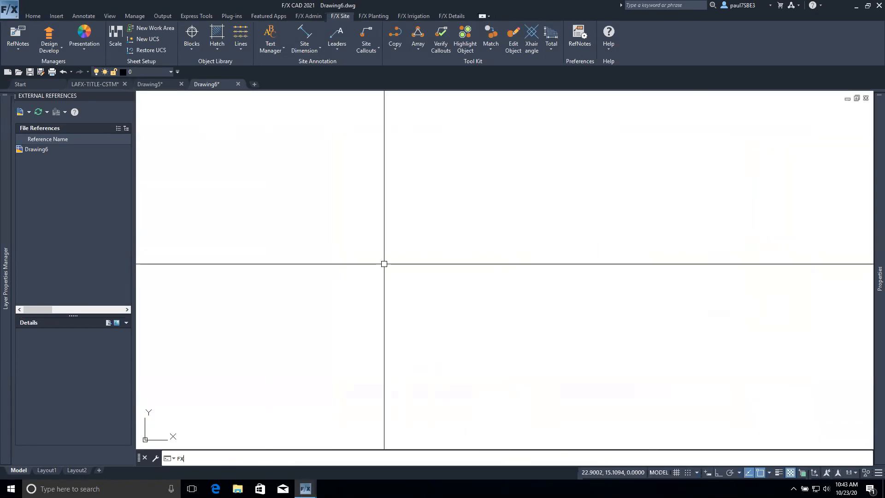
type("REF")
key("Return")
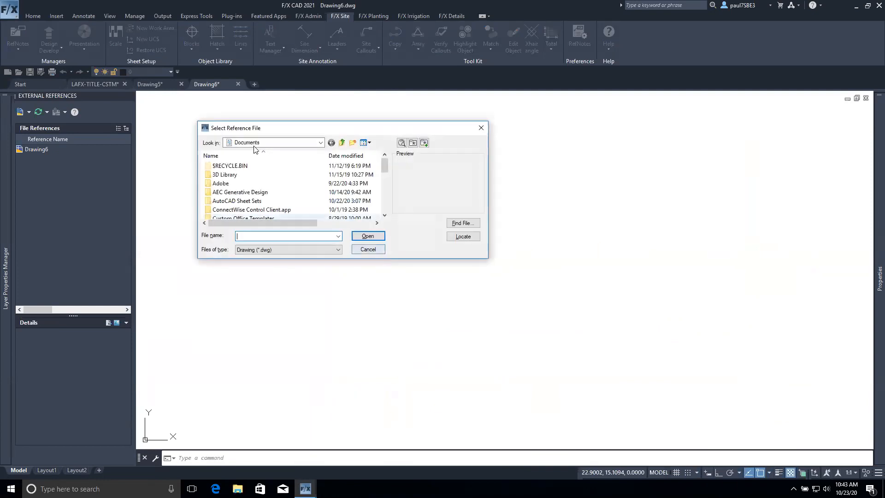
left_click(277, 143)
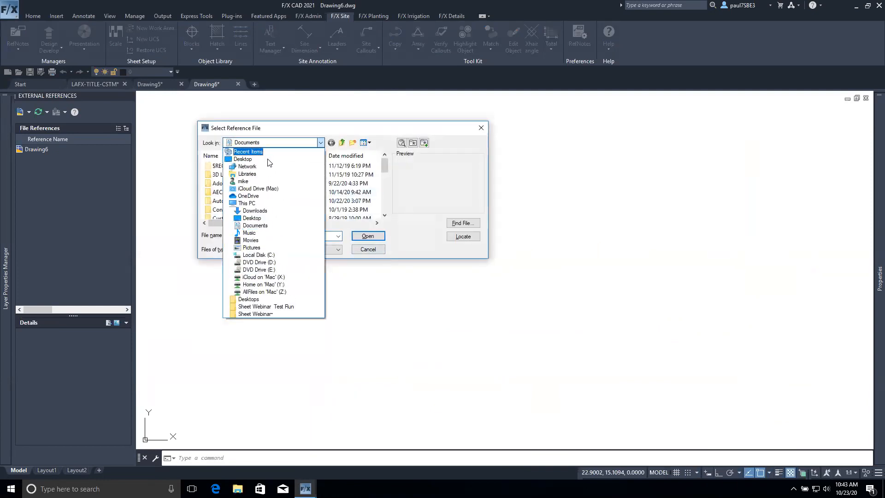
left_click(265, 152)
scroll(271, 196, "down", 2)
double_click(263, 211)
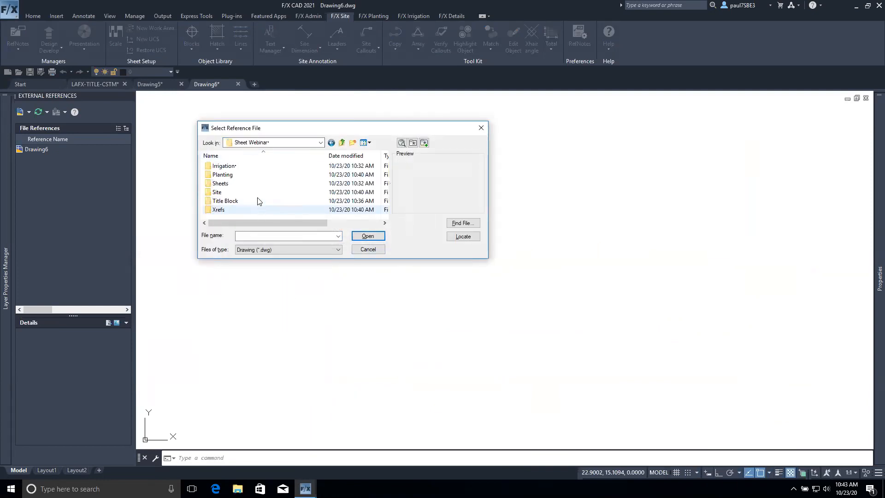
double_click(255, 201)
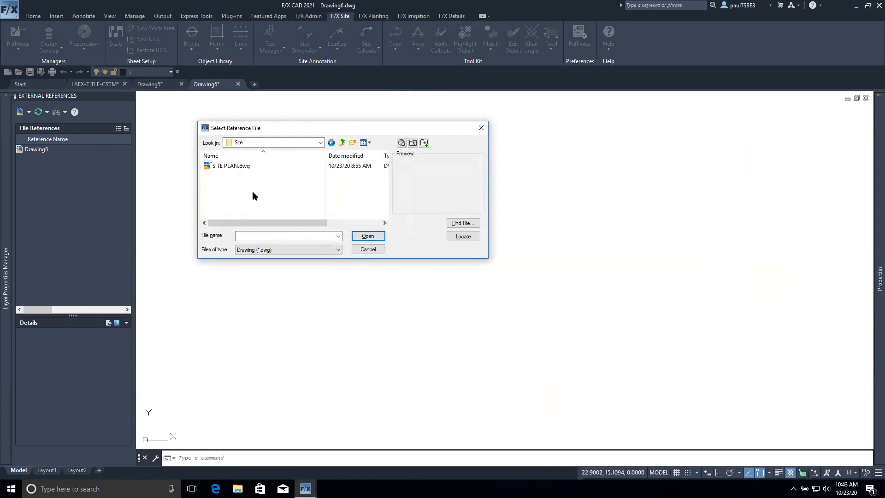
double_click(249, 167)
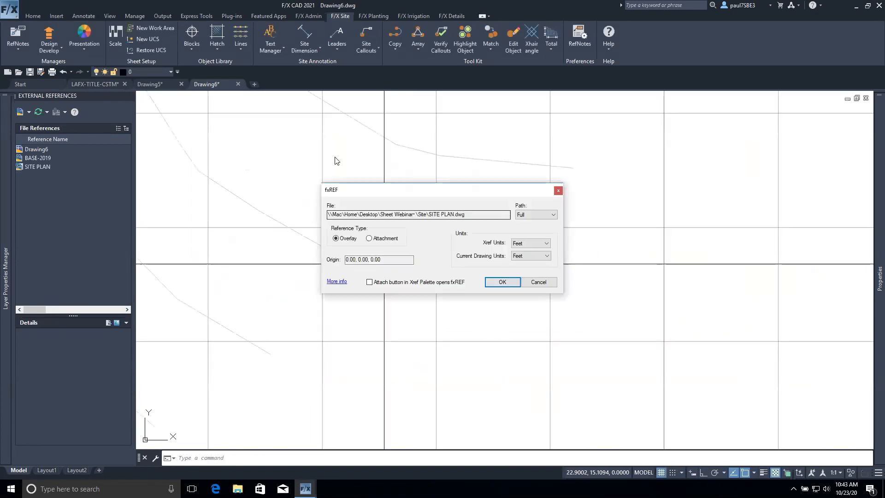
left_click(499, 282)
scroll(499, 283, "down", 8)
mouse_move(583, 97)
middle_mouse_down()
mouse_move(564, 151)
mouse_move(334, 421)
middle_mouse_up()
scroll(564, 148, "down", 2)
scroll(334, 421, "up", 2)
scroll(355, 375, "down", 4)
scroll(450, 307, "up", 2)
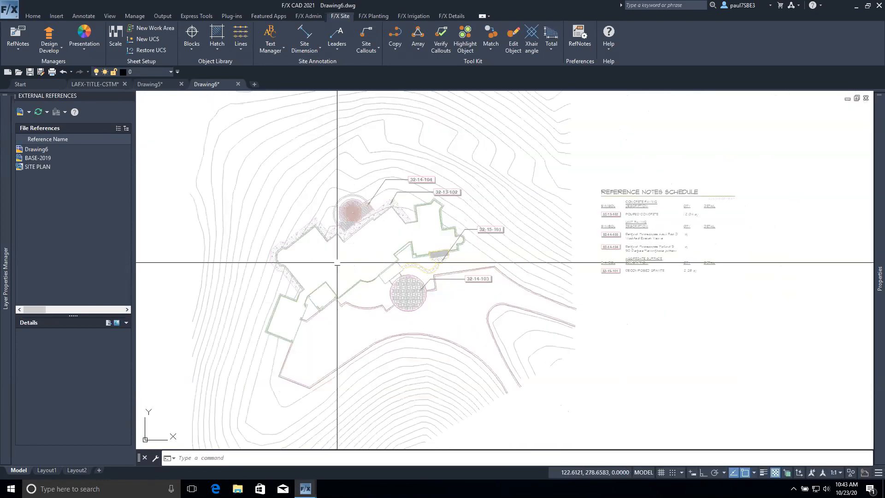
In Layout1, create a rectangular viewport with MVIEW over roughly the left half of the sheet's drawing area.
left_click(48, 469)
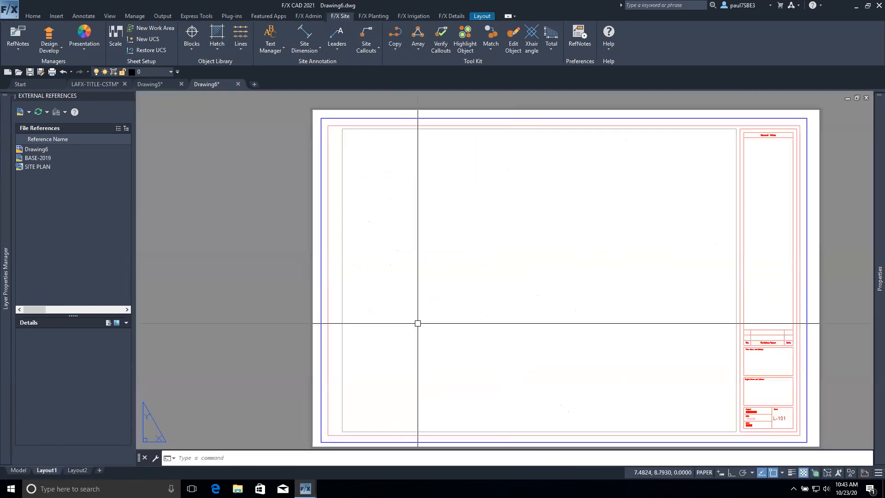
type("mv")
key("Return")
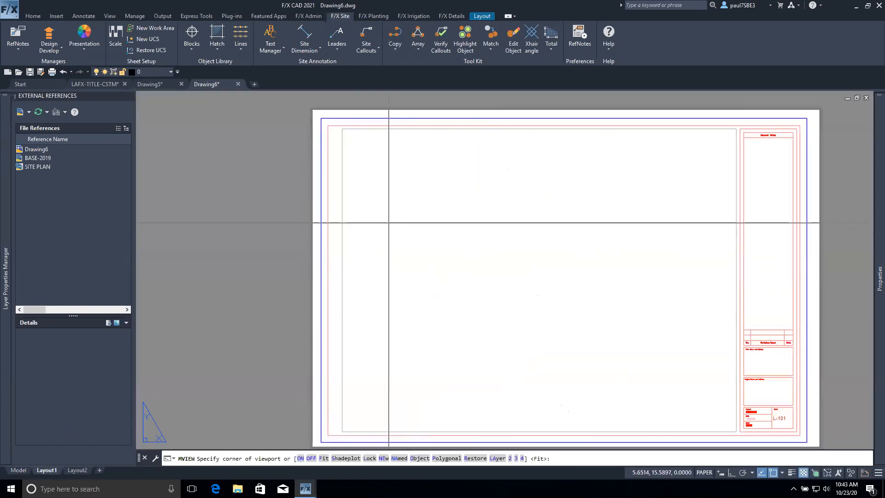
left_click(355, 180)
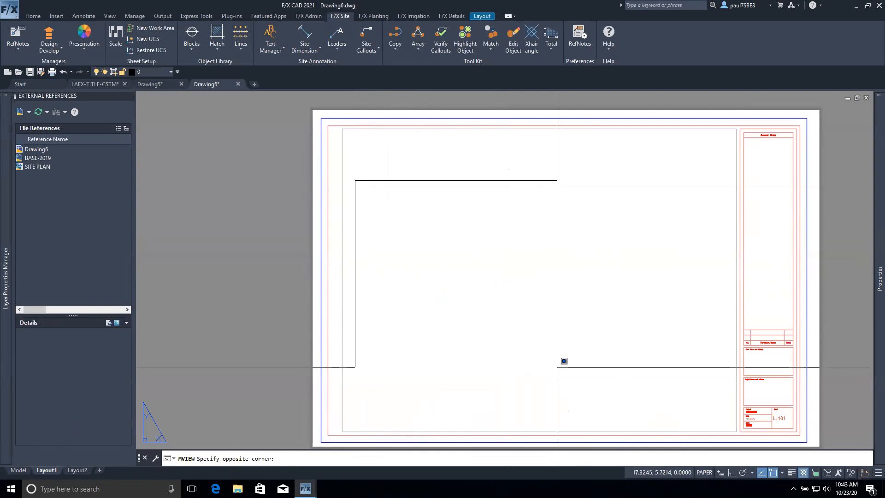
left_click(561, 368)
Activate the new viewport and set its plot scale to 1"=20' in decimal feet, centred on the site plan.
double_click(455, 299)
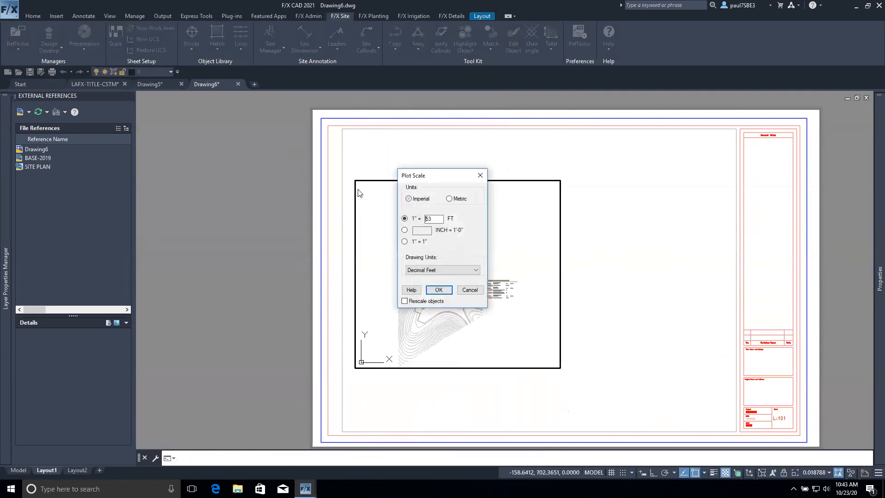
key("Return")
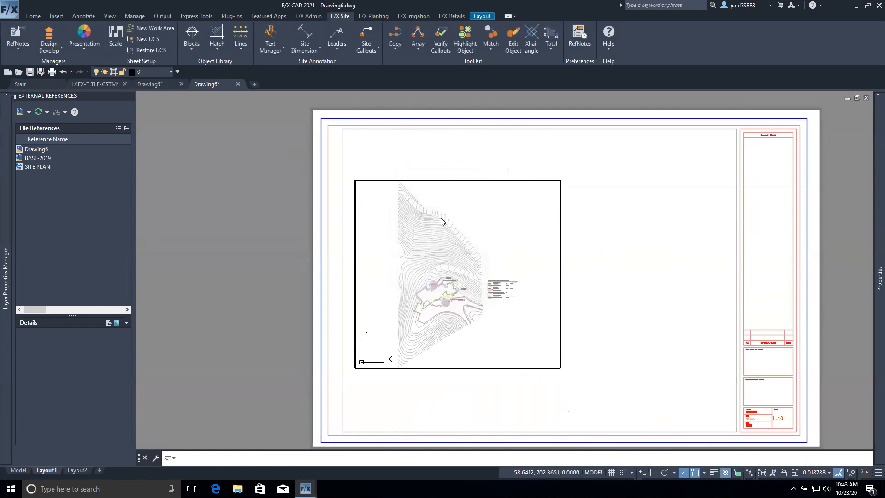
left_click(437, 262)
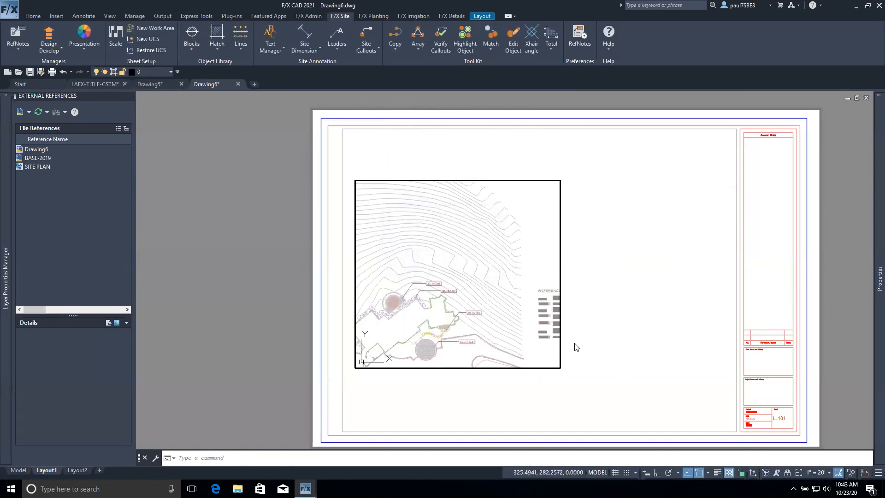
Stretch the viewport's lower-right corner outward until it nearly reaches the title block and the sheet's bottom border.
left_click(560, 352)
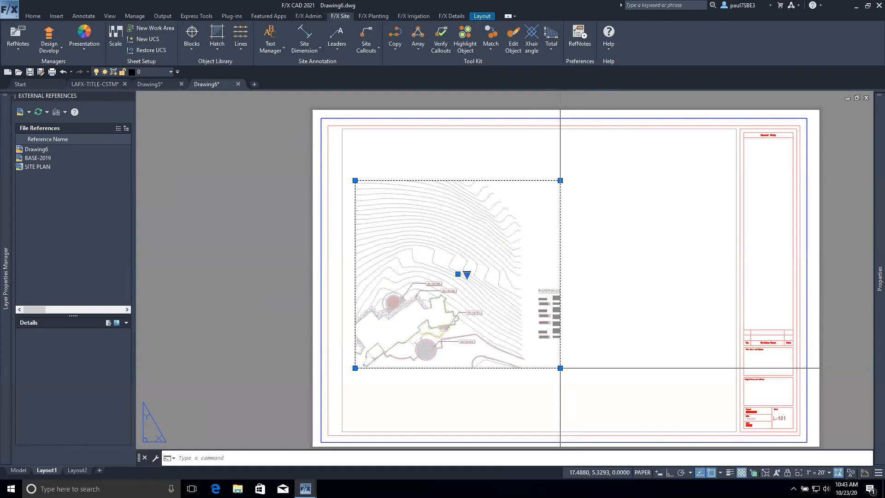
left_click(560, 368)
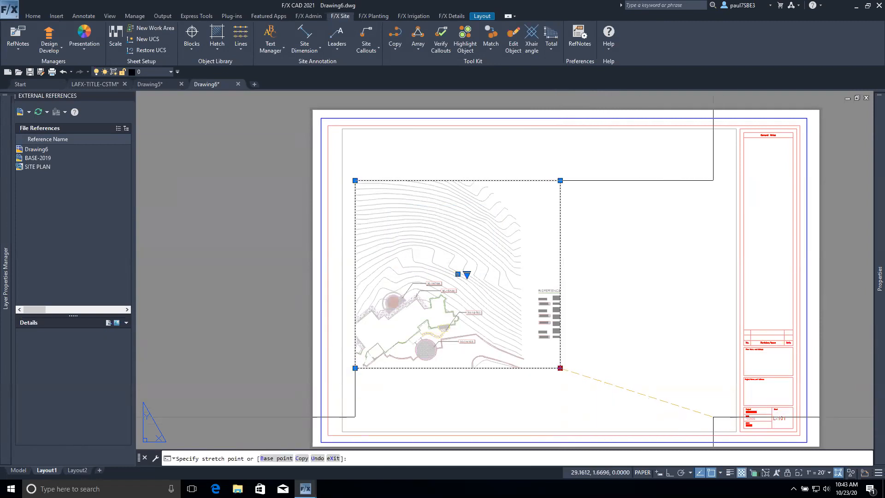
left_click(713, 417)
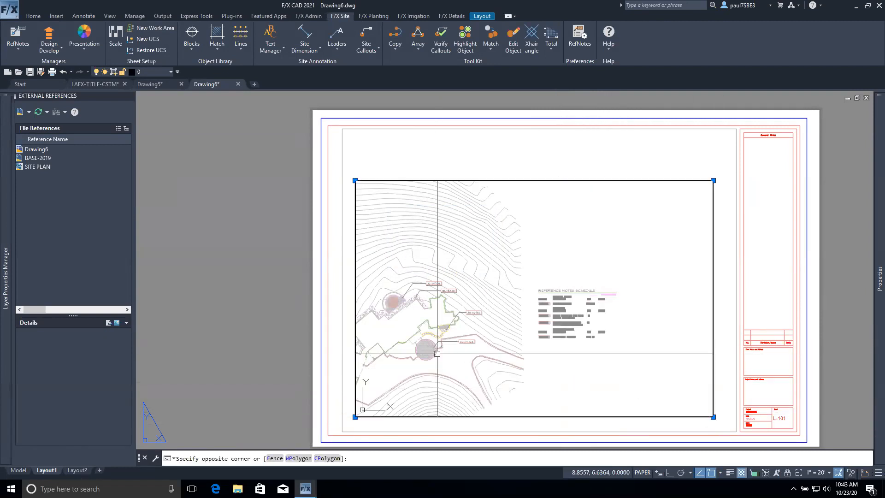
Position the site plan and schedule within the enlarged viewport, reapply the 1"=20' plot scale, and return to paper space.
double_click(421, 350)
middle_click_drag(421, 350, 450, 334)
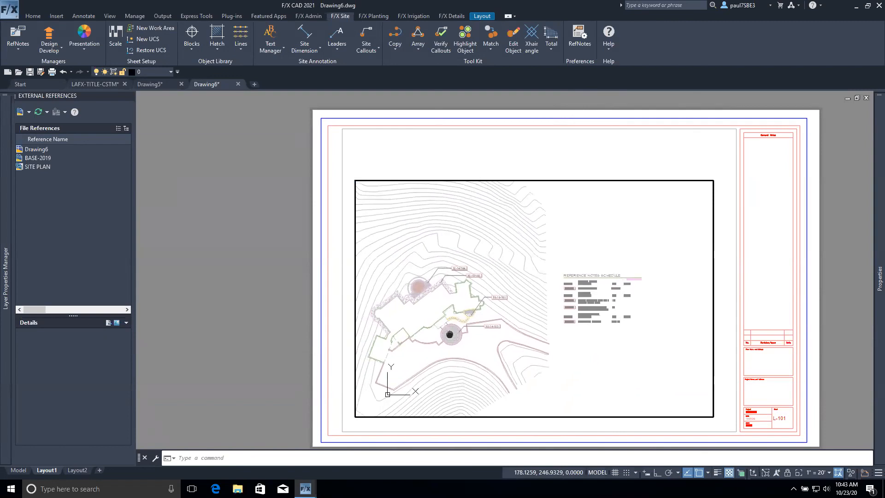
middle_click_drag(449, 334, 471, 325)
scroll(472, 325, "up", 2)
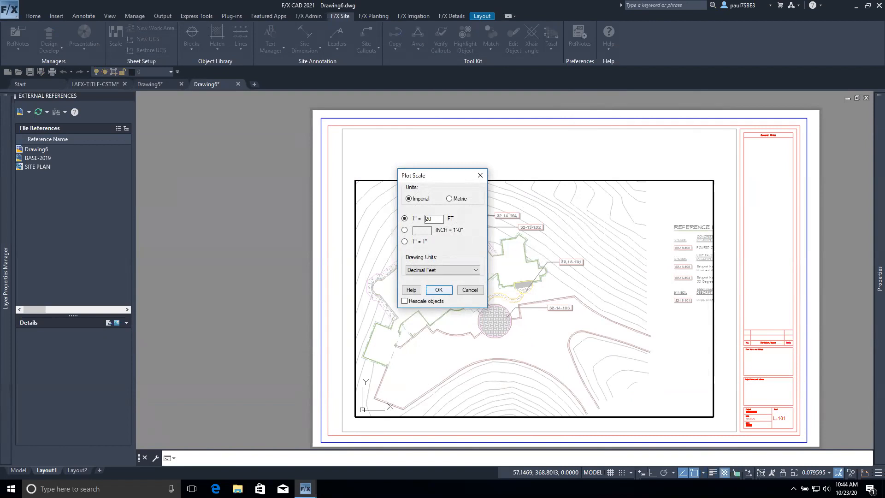
left_click(438, 289)
left_click(424, 261)
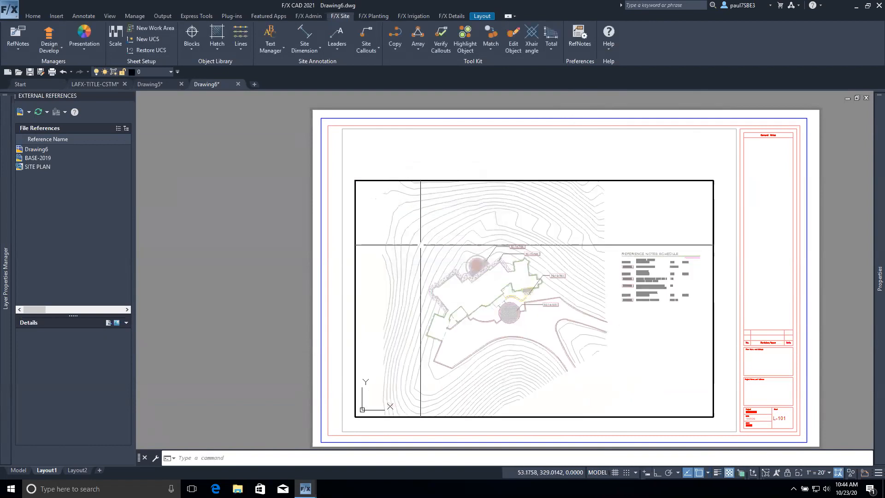
double_click(466, 143)
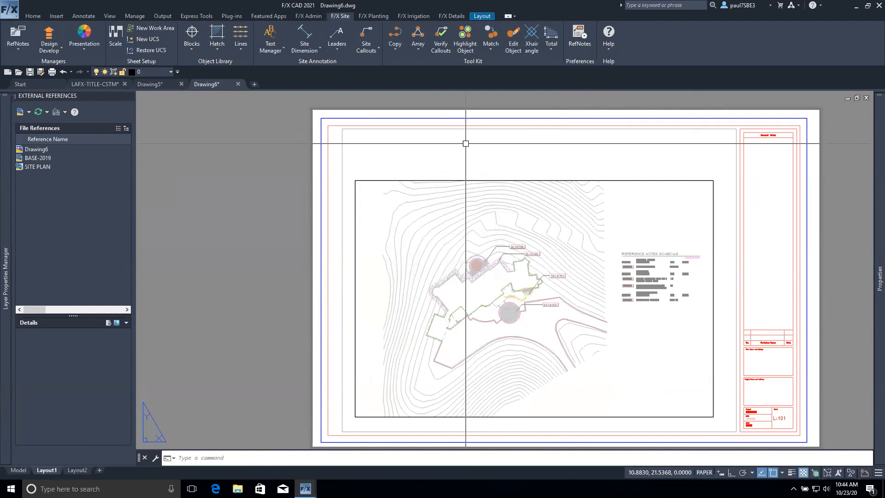
Save the site plan sheet as L-101_SITE_PLAN.dwg in the Sheets folder.
key("ctrl+shift+s")
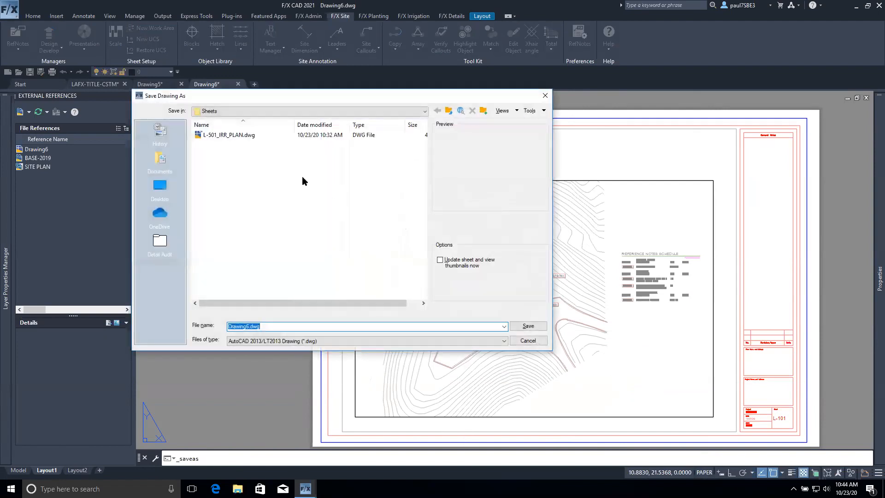
left_click(234, 136)
left_click(234, 326)
left_click(233, 326)
key("Delete")
type("101_IRR_PLAN")
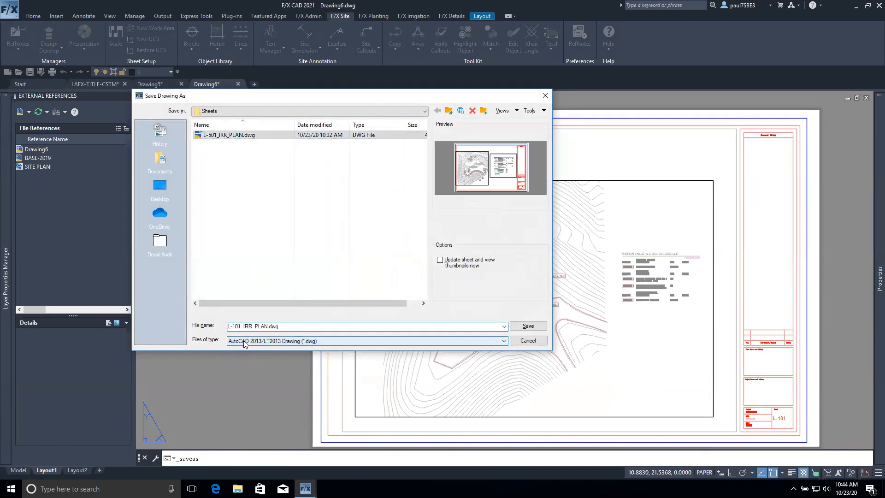
key("Delete")
key("Delete")
key("Delete")
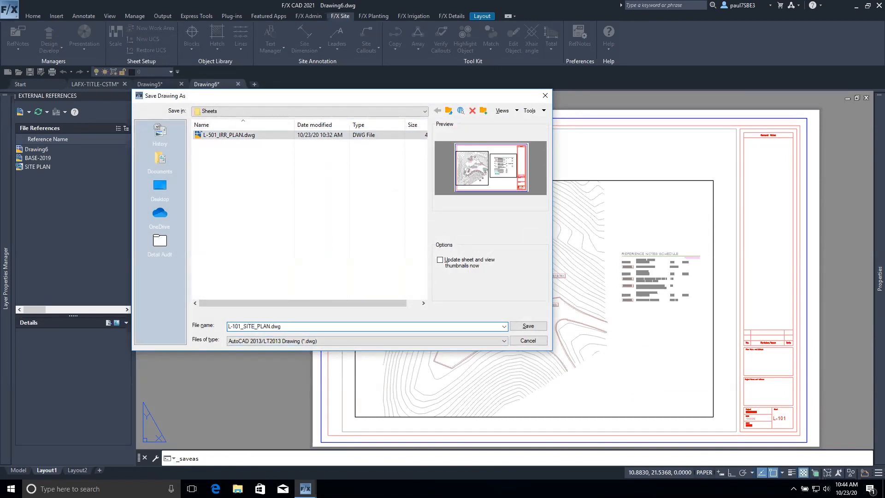
left_click(530, 326)
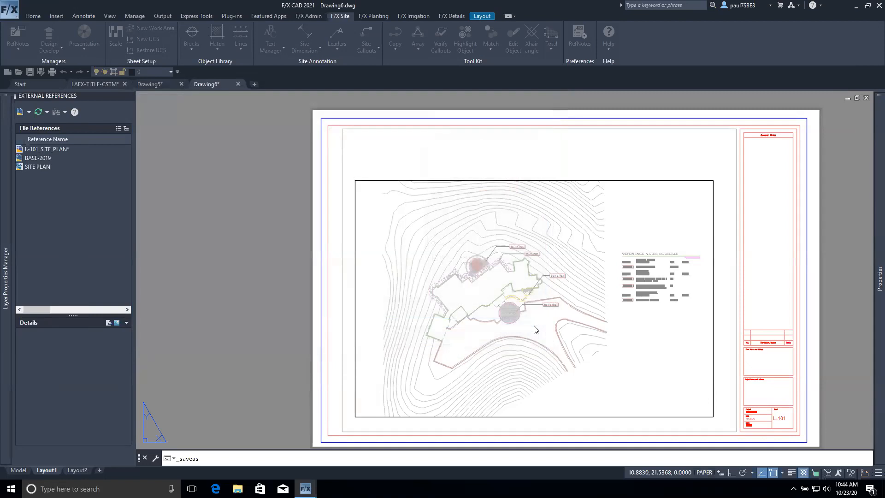
Switch to Drawing5 and save it as L-201_PLNT_PLAN.dwg in the Sheets folder.
left_click(146, 83)
key("ctrl+shift+s")
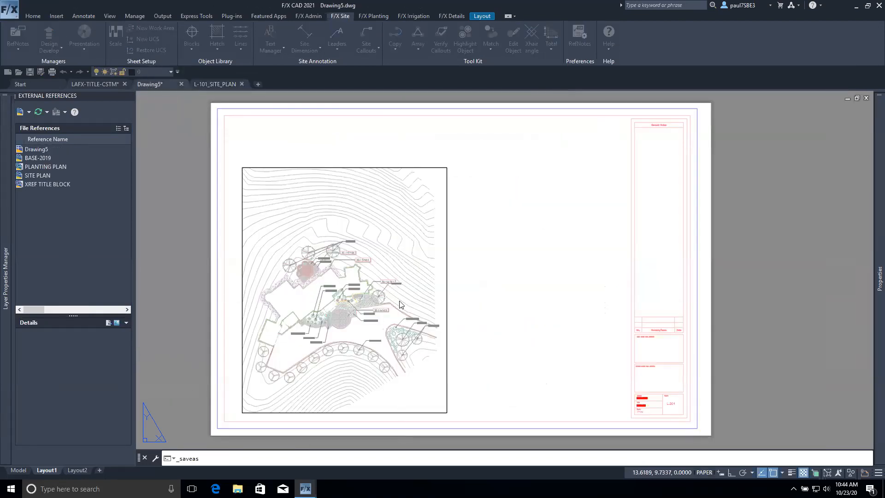
left_click(226, 135)
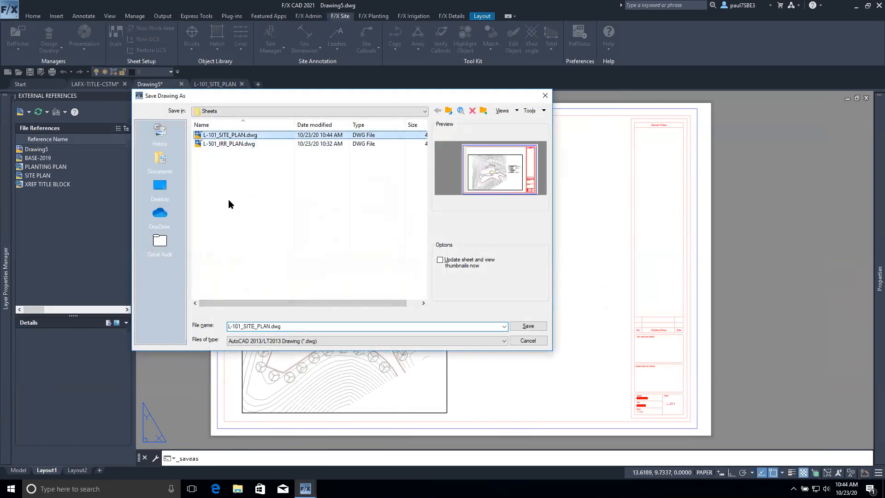
left_click(257, 326)
left_click(250, 326)
key("BackSpace")
key("BackSpace")
key("BackSpace")
key("Delete")
type("PLNT")
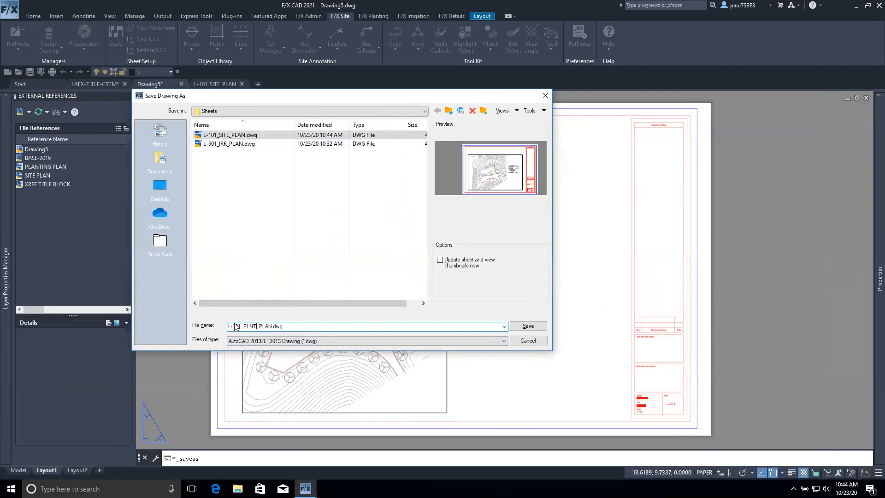
key("BackSpace")
type("2")
left_click(526, 326)
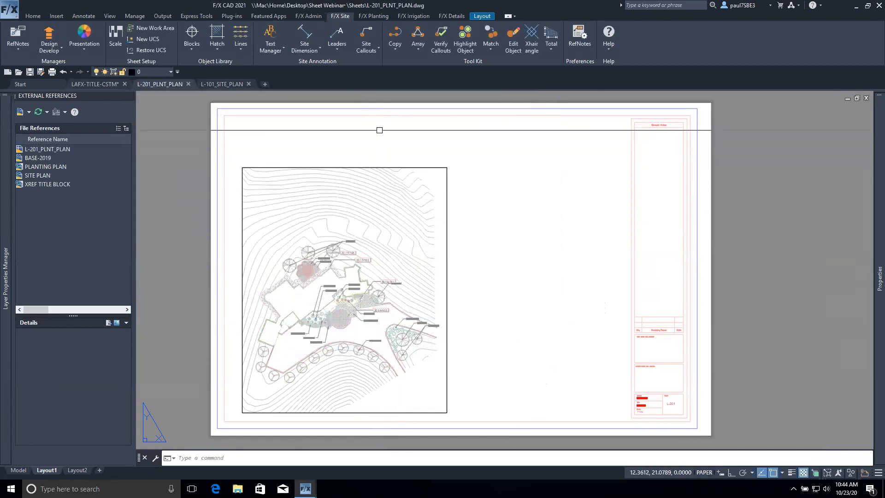
Open the first WEB-SHEETS project from the Land F/X project list in the Project Manager.
left_click(308, 17)
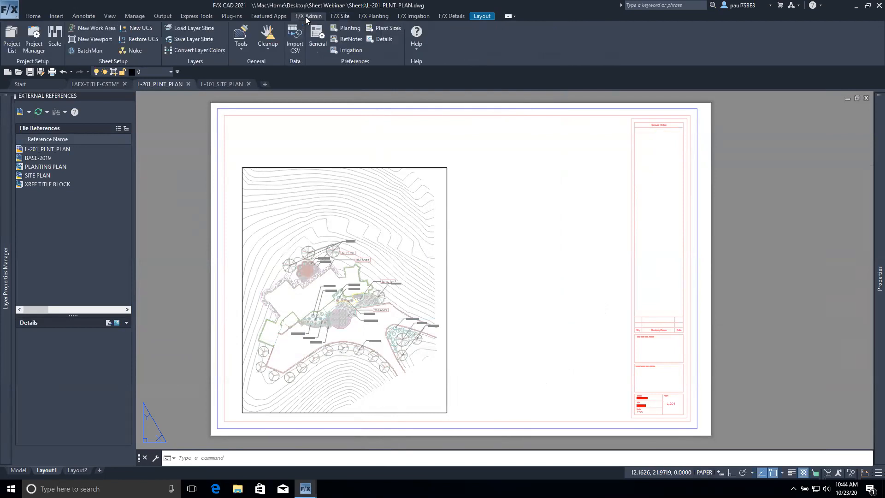
left_click(39, 38)
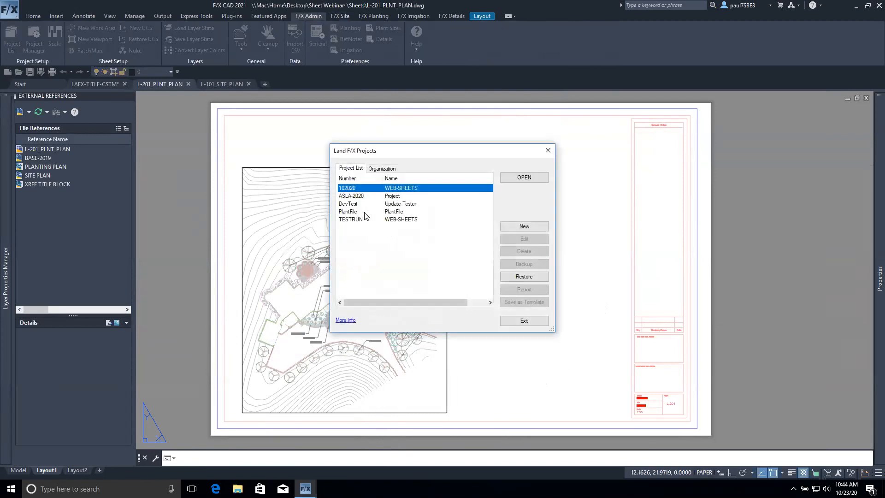
left_click(529, 178)
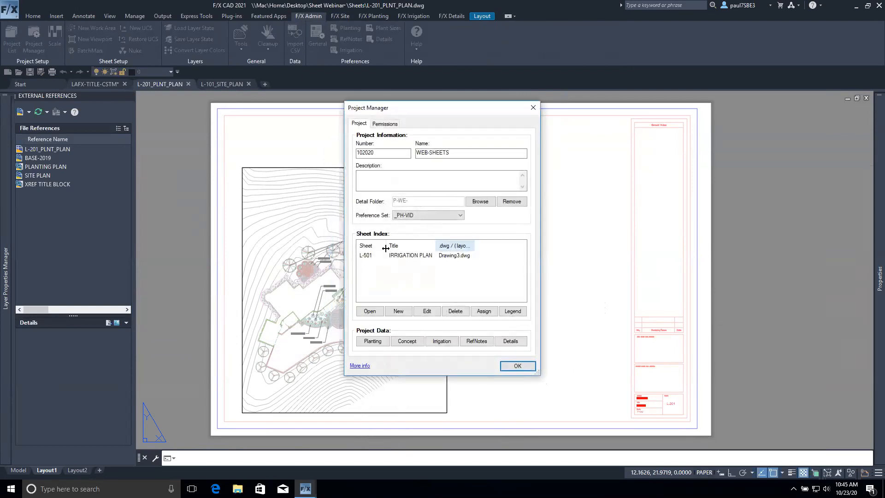
Add sheet L-201 titled PLANTING PLAN to the project's sheet index, with layout renaming enabled.
left_click(398, 312)
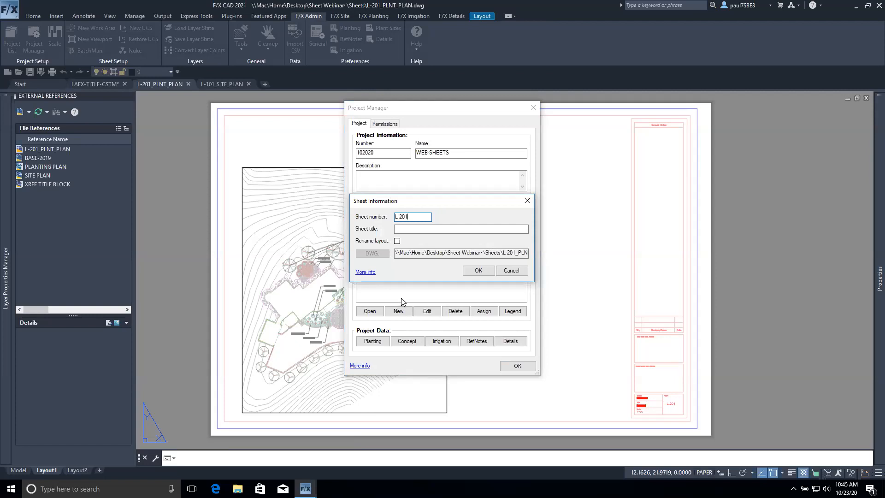
left_click(414, 229)
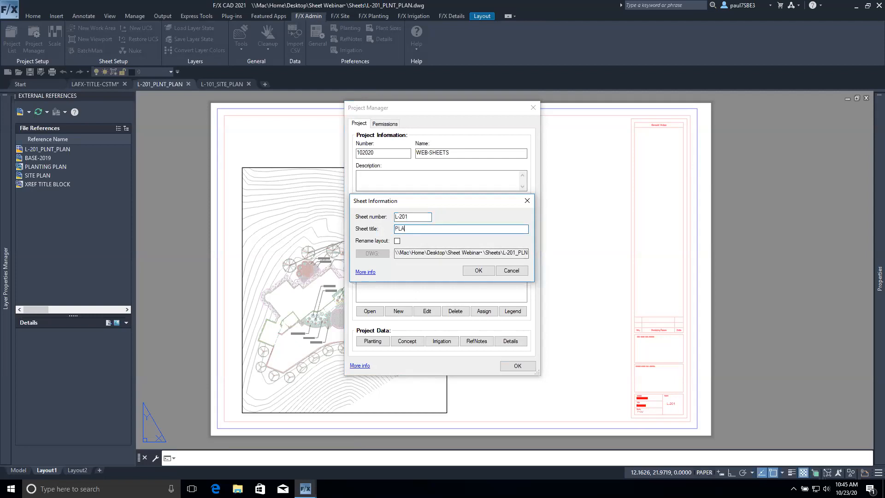
left_click(397, 241)
left_click(478, 271)
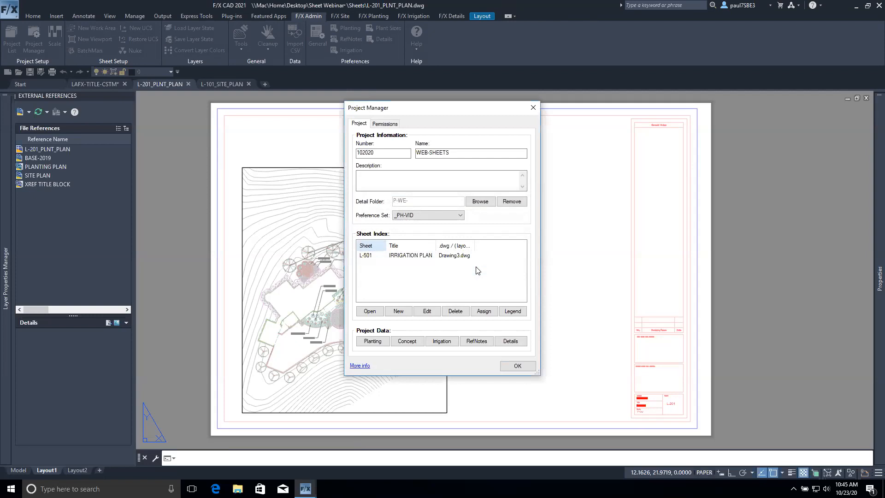
Assign Layout1 of the current drawing to sheet L-201.
left_click(394, 256)
left_click(484, 311)
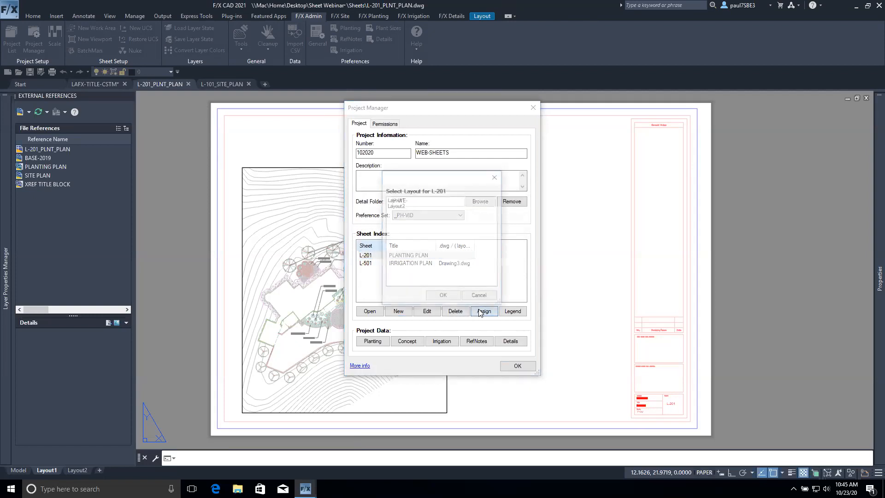
left_click(397, 200)
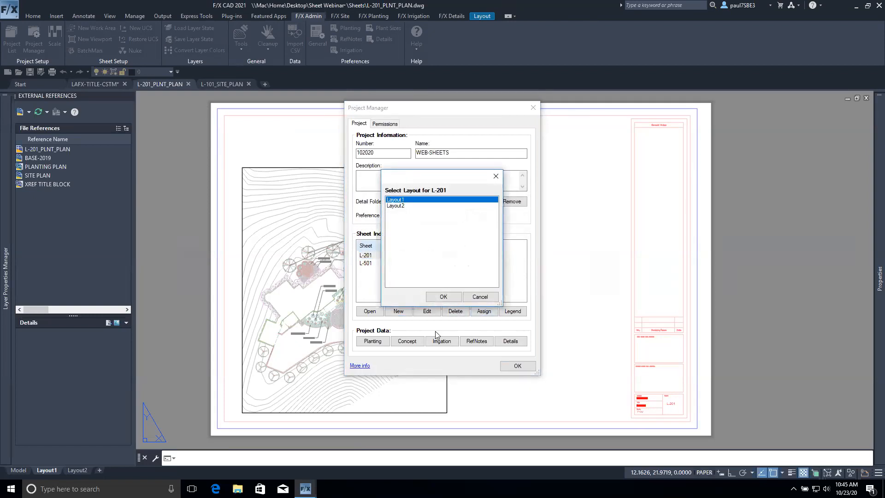
left_click(444, 297)
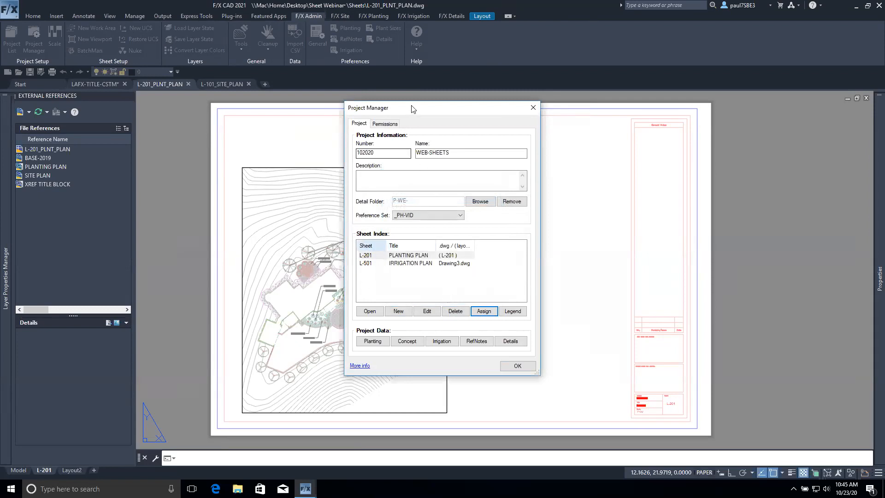
Add sheet L-101 titled SITE PLAN with layout renaming enabled, and select it in the sheet index.
left_click(398, 313)
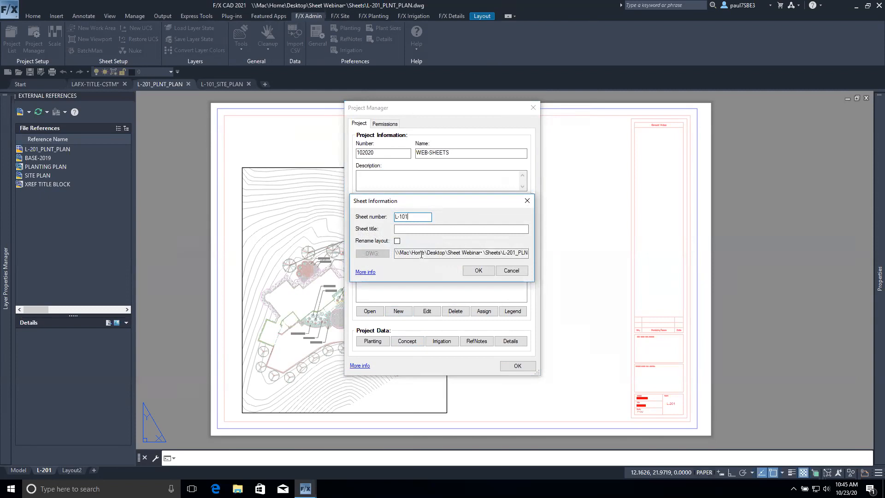
left_click(427, 229)
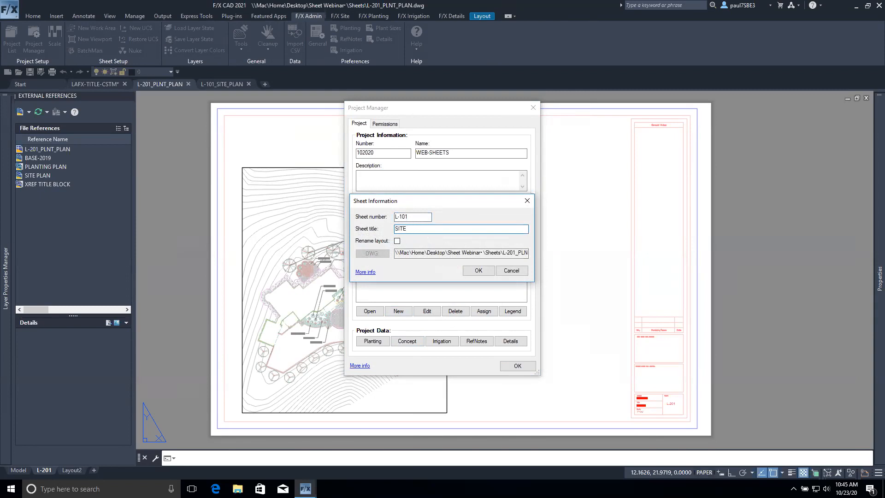
left_click(397, 242)
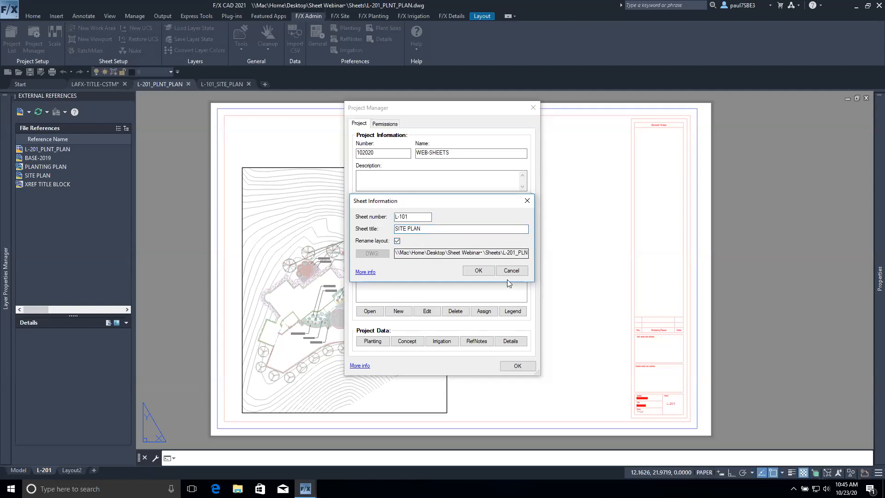
left_click(483, 271)
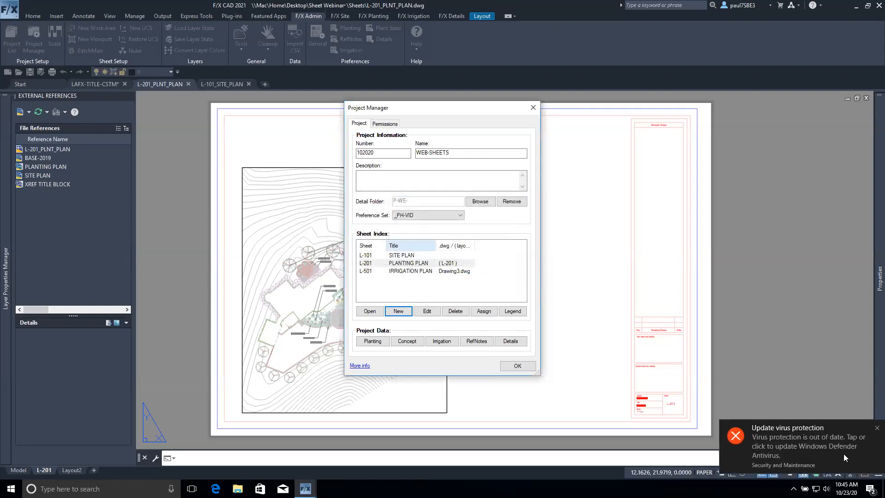
left_click(873, 425)
left_click(392, 256)
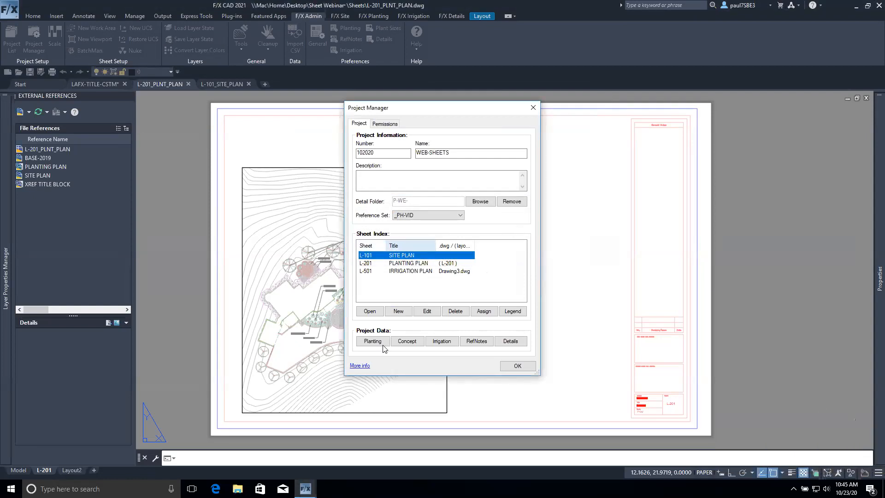
Link sheet L-101 in the sheet index to L-101_SITE_PLAN.dwg from the Sheets folder of the Sheet Webinar folder on the Desktop.
left_click(424, 312)
left_click(372, 253)
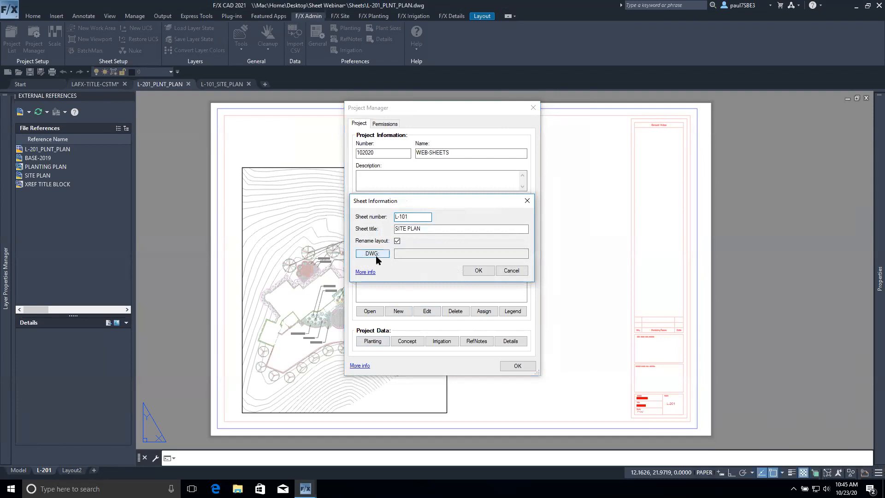
left_click(320, 142)
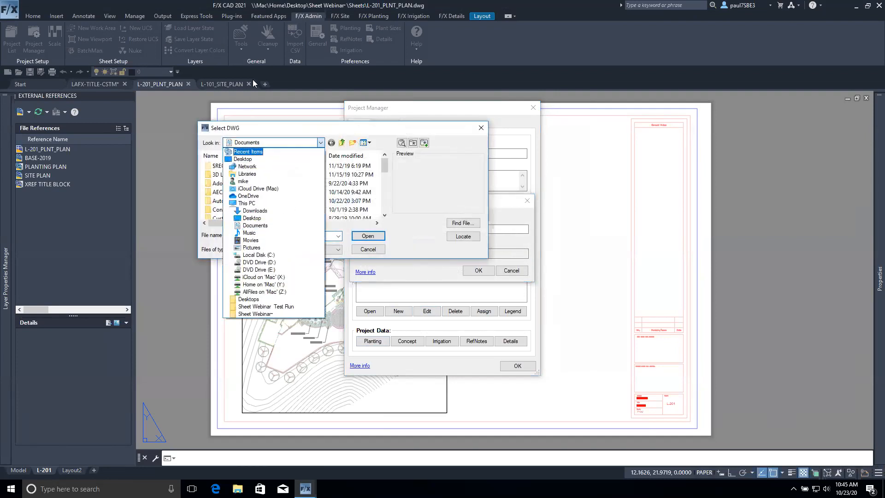
left_click(267, 160)
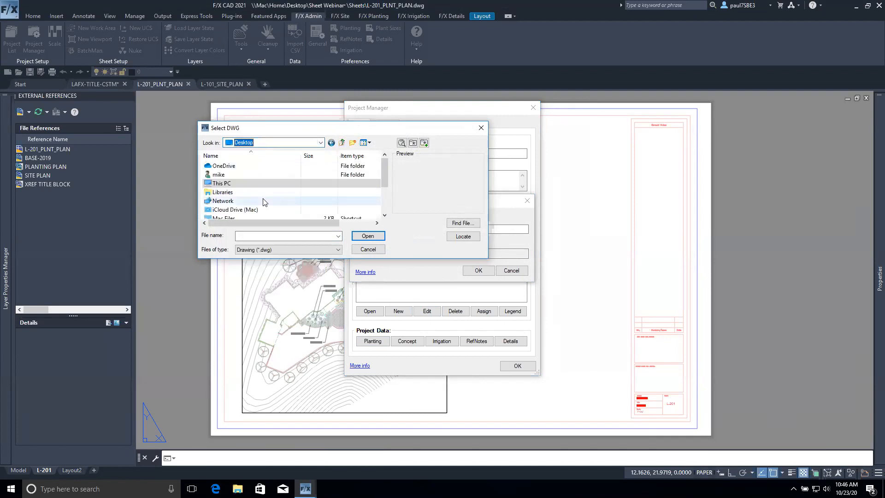
scroll(265, 208, "down", 3)
double_click(265, 211)
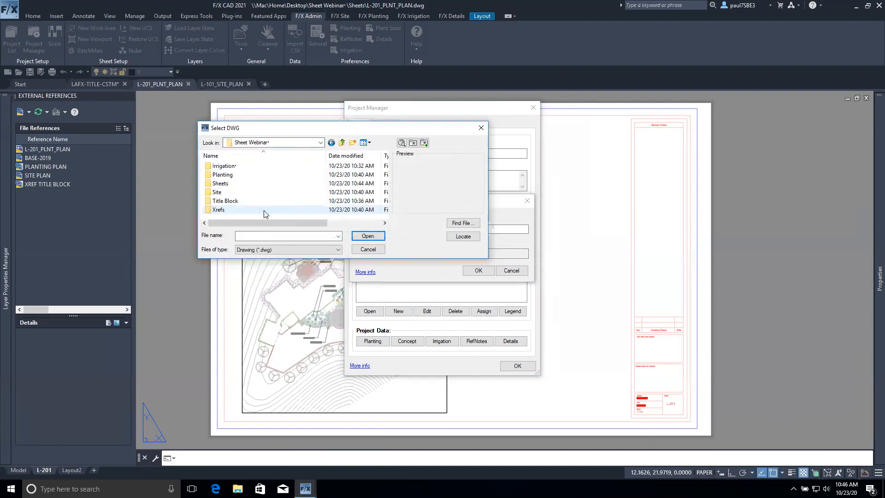
double_click(254, 184)
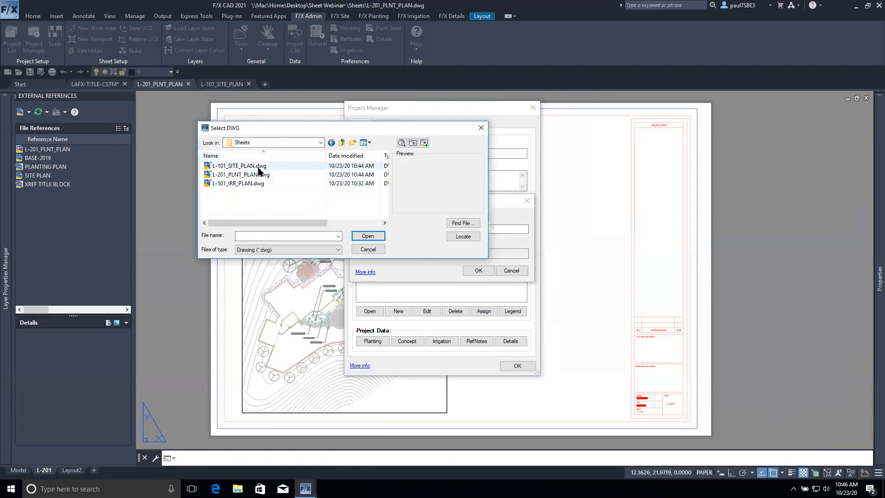
left_click(259, 168)
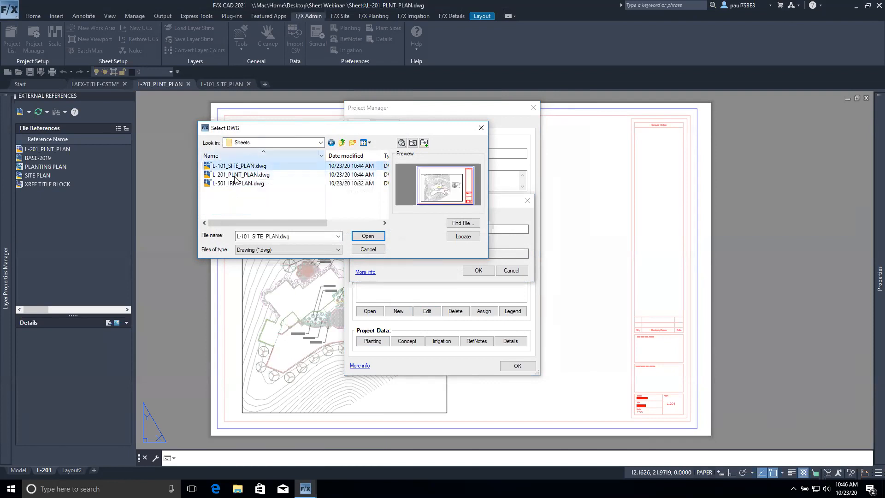
left_click(382, 235)
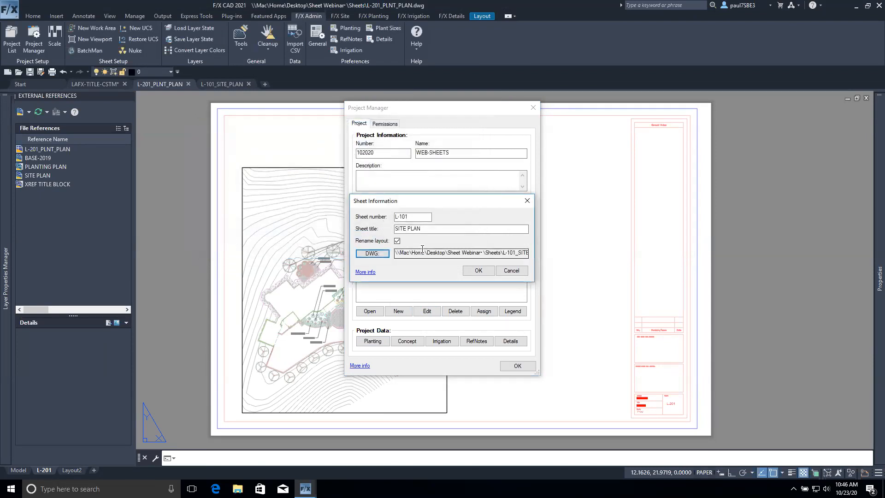
left_click(479, 271)
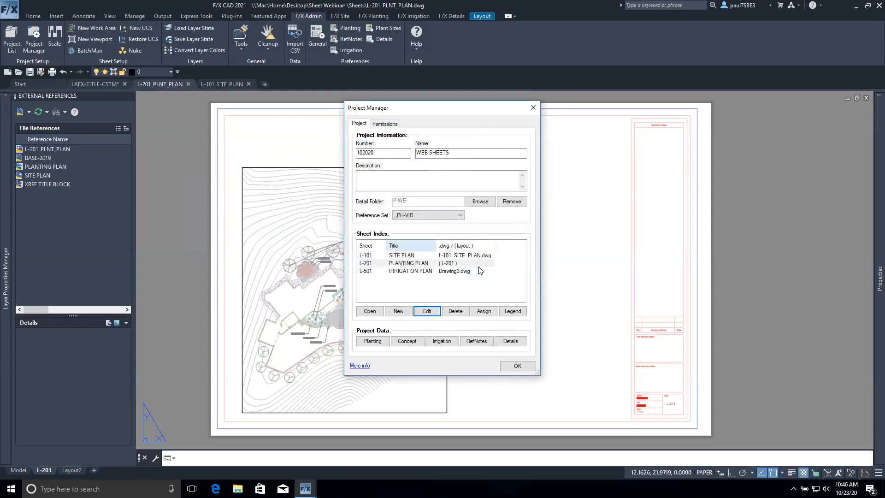
left_click(406, 271)
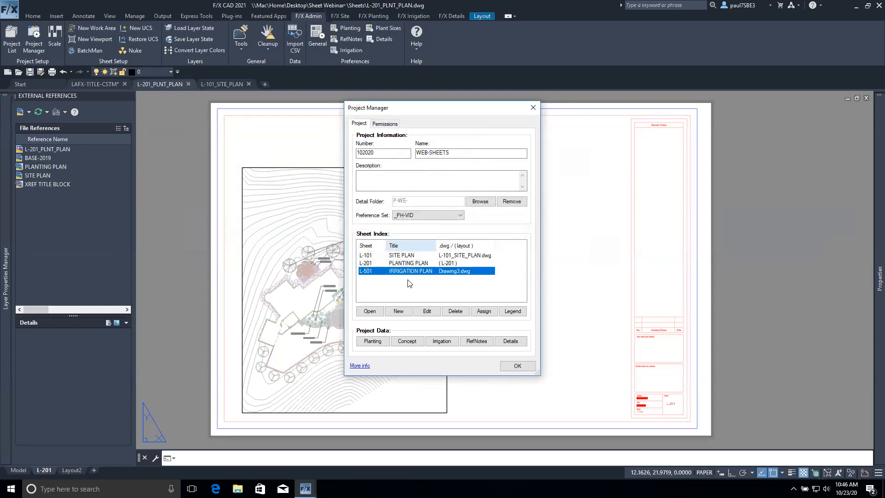
left_click(416, 256)
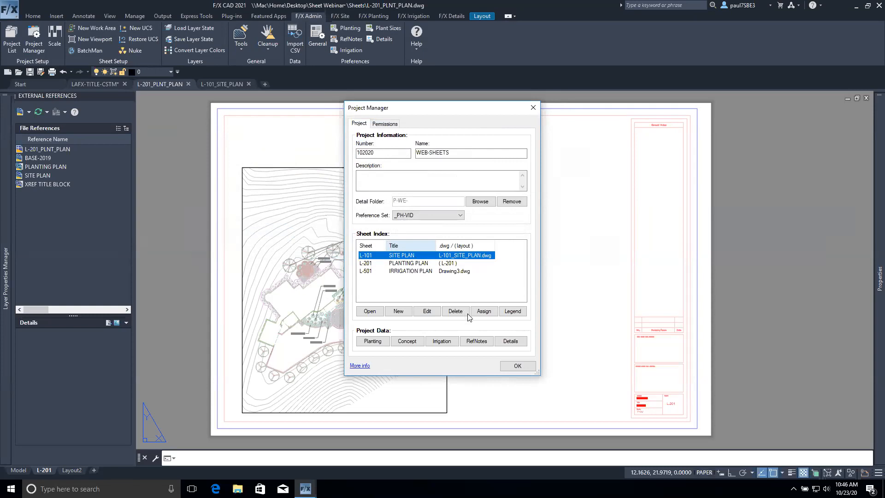
left_click(484, 311)
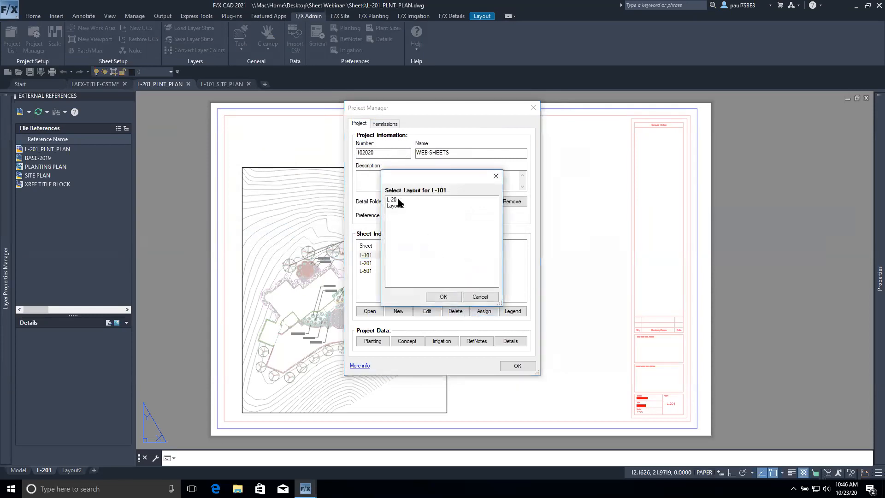
left_click(493, 298)
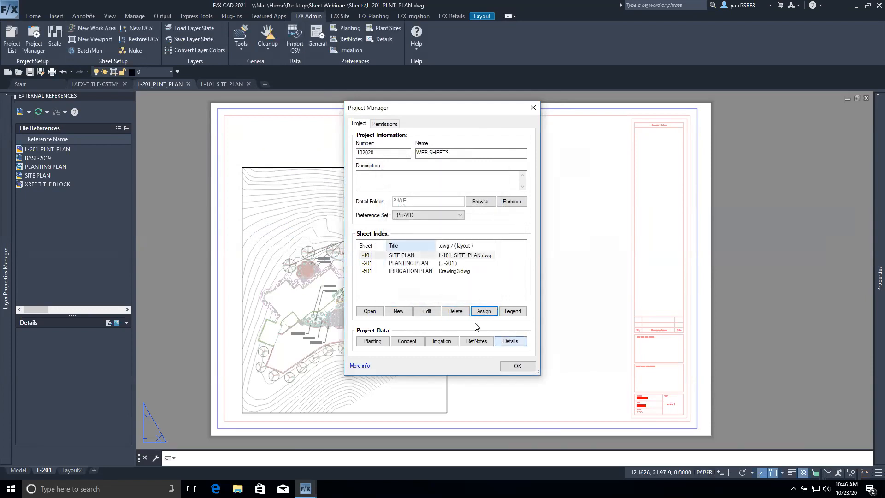
left_click(450, 272)
Switch to the L-101_SITE_PLAN drawing, open the 102020 WEB-SHEETS project there, and select sheet L-101 in its index.
left_click(517, 366)
left_click(224, 84)
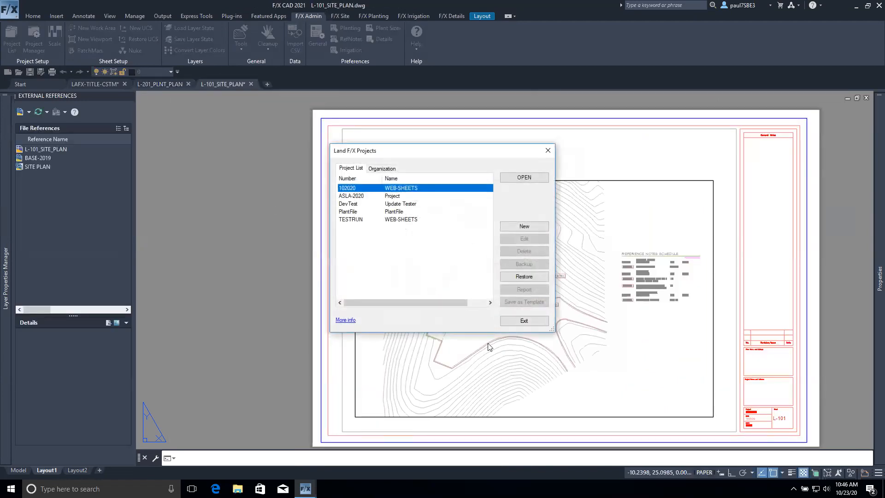
left_click(524, 177)
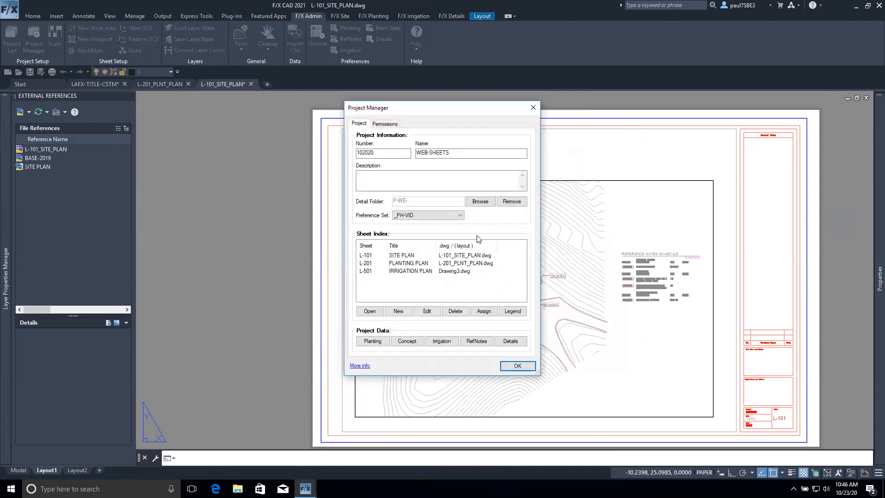
left_click(381, 256)
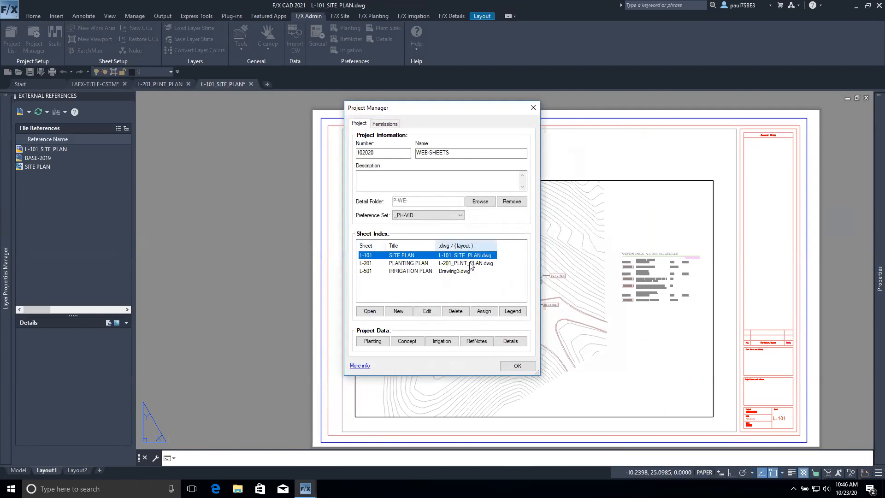
Relink sheet L-501 IRRIGATION PLAN to L-501_IRR_PLAN.dwg from the Sheets folder of the Sheet Webinar folder on the Desktop.
left_click(411, 271)
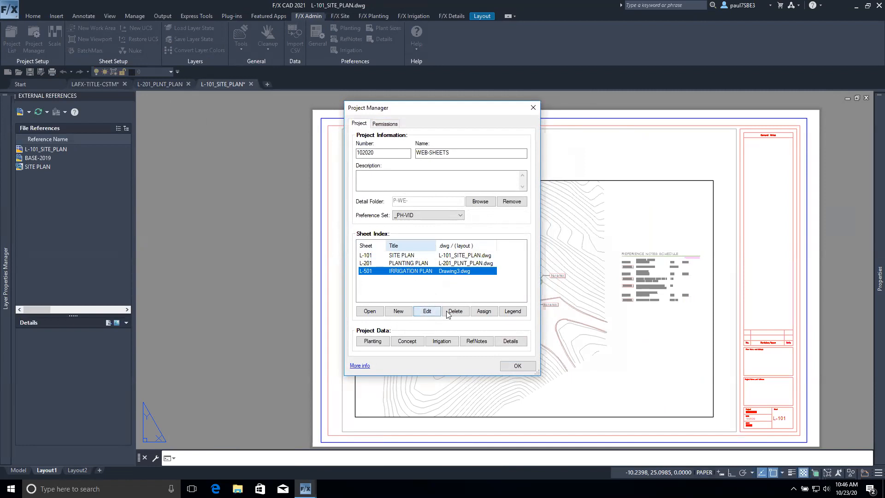
left_click(427, 312)
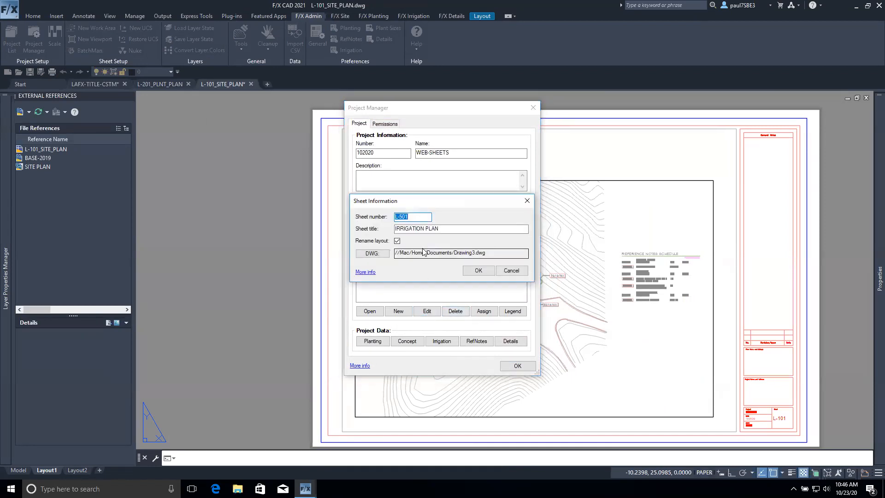
left_click_drag(431, 200, 471, 210)
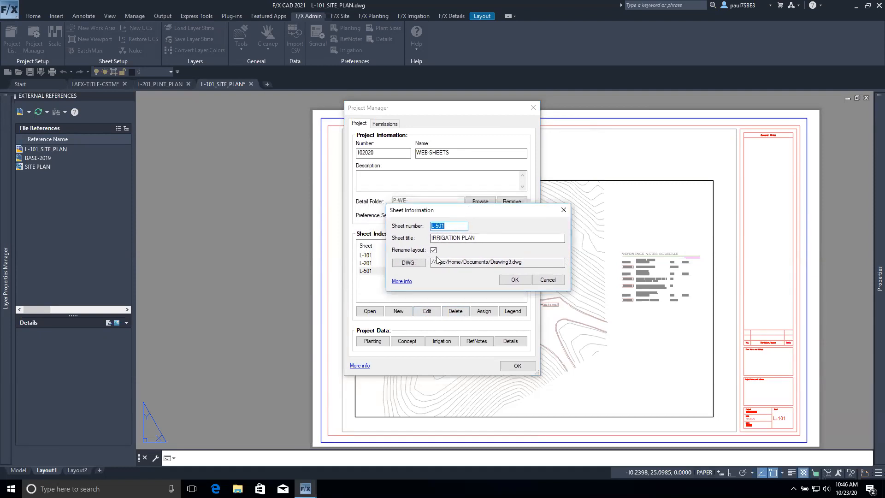
left_click(409, 263)
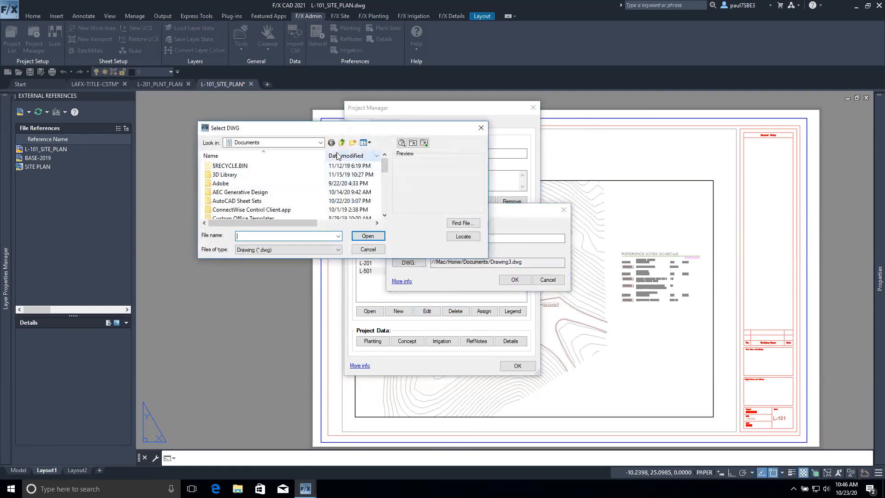
left_click(320, 143)
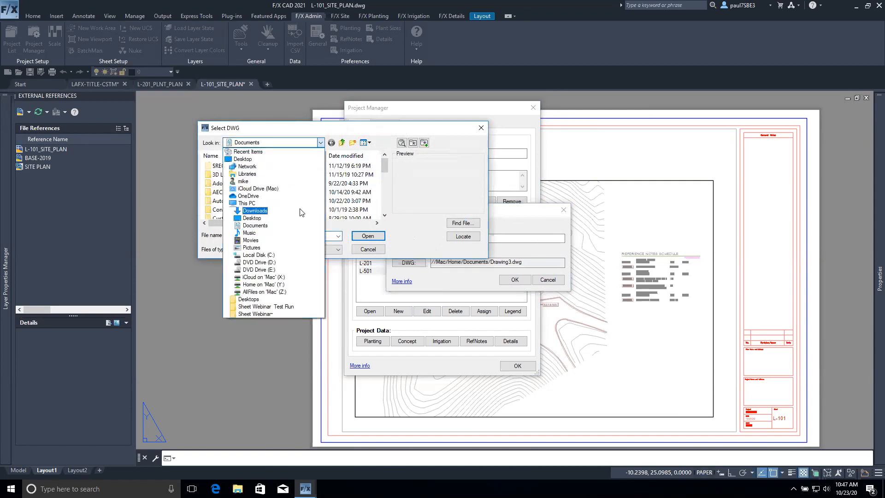
left_click(277, 159)
scroll(259, 198, "down", 5)
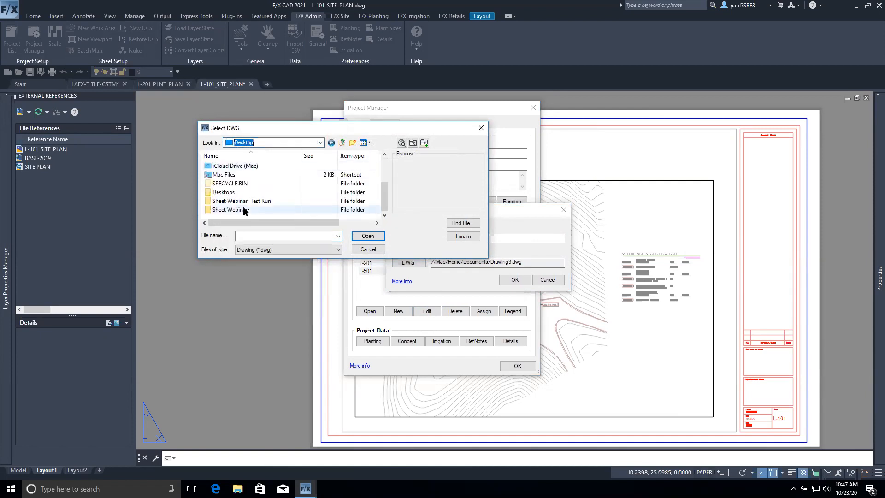
double_click(251, 209)
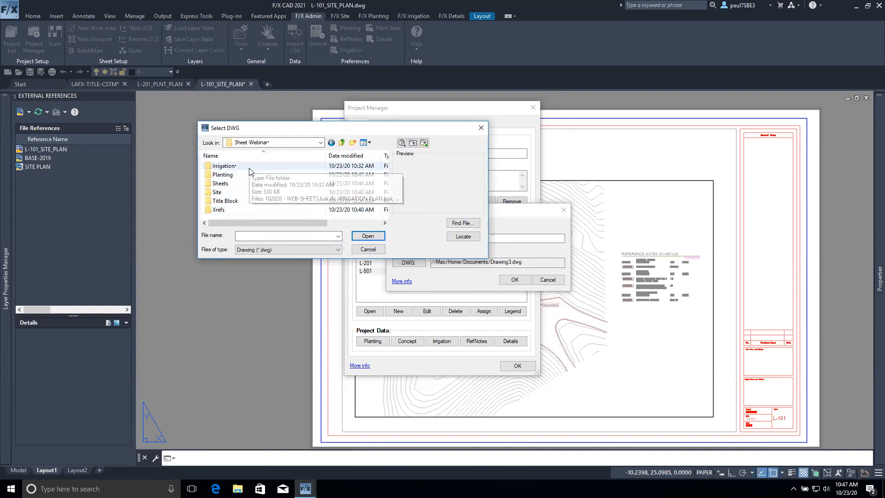
double_click(249, 184)
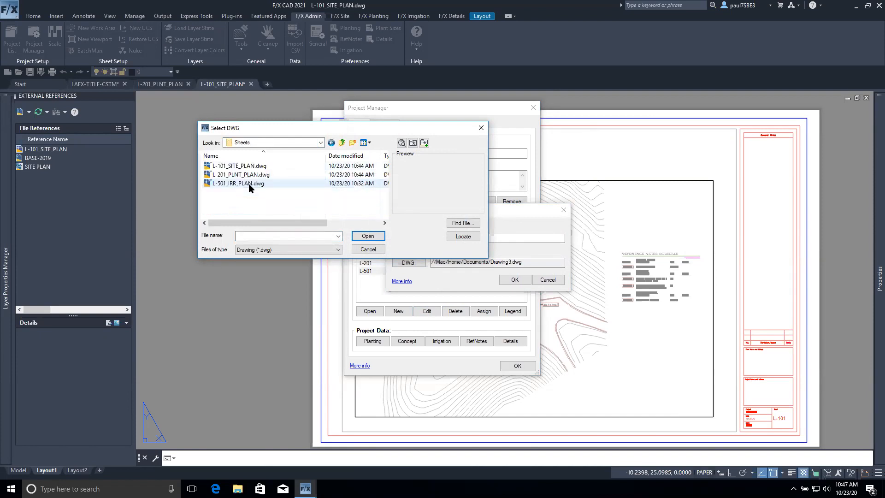
left_click(249, 184)
left_click(372, 237)
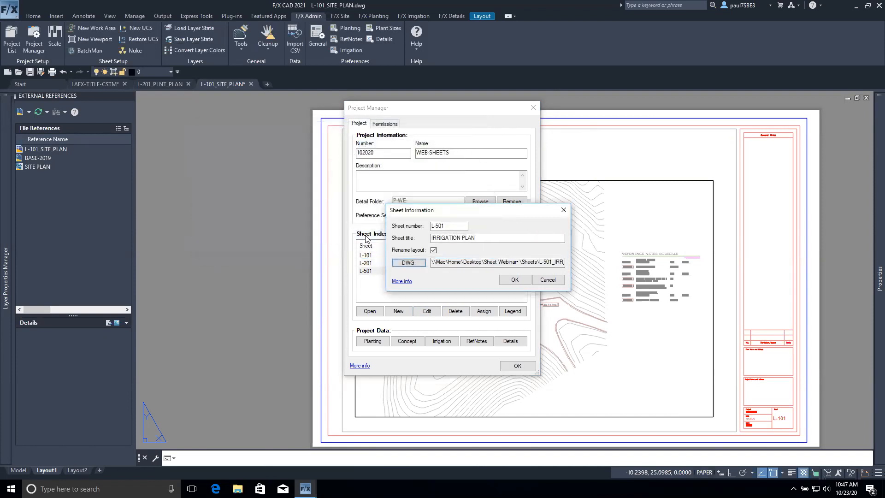
left_click(509, 279)
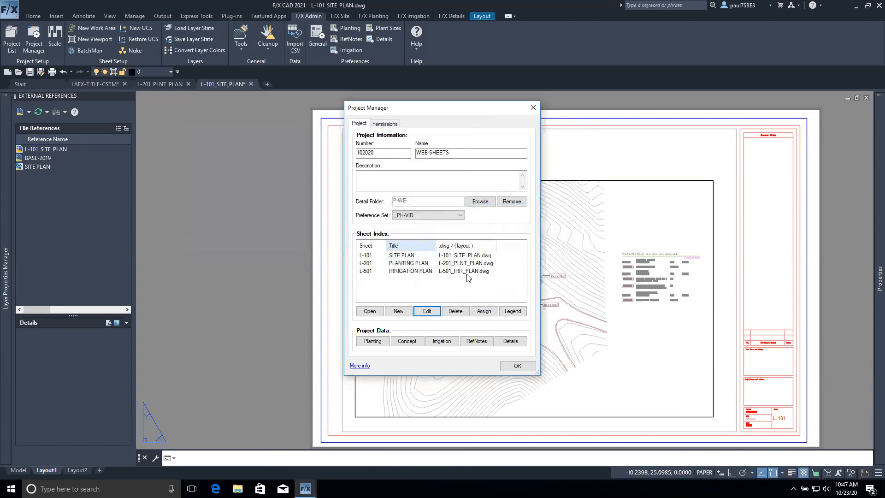
Try to open the L-501 IRRIGATION PLAN drawing from the project's sheet index.
left_click(408, 271)
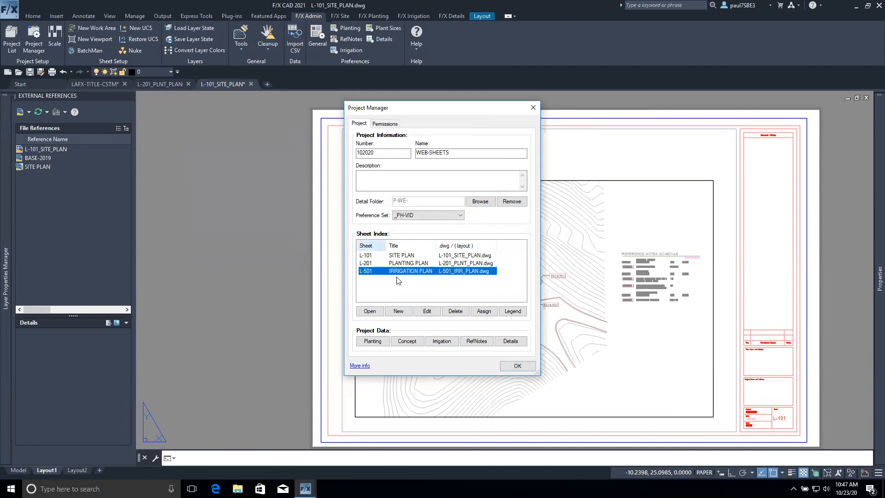
left_click(370, 311)
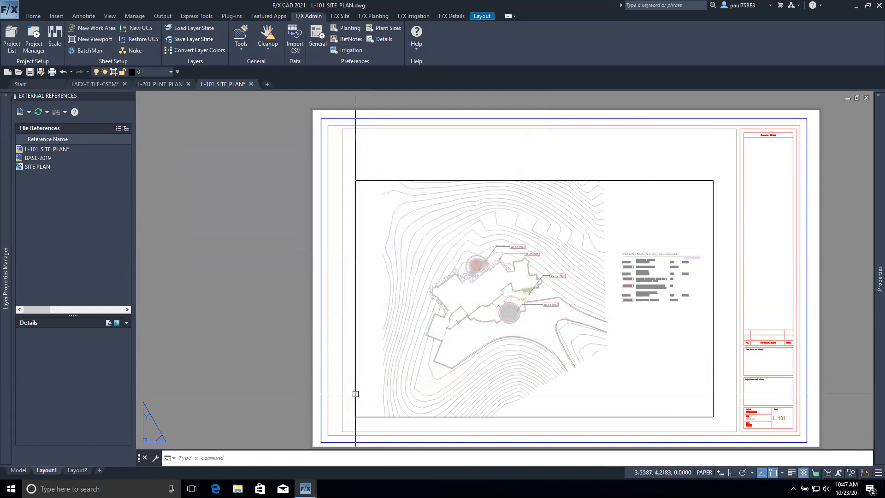
mouse_move(306, 489)
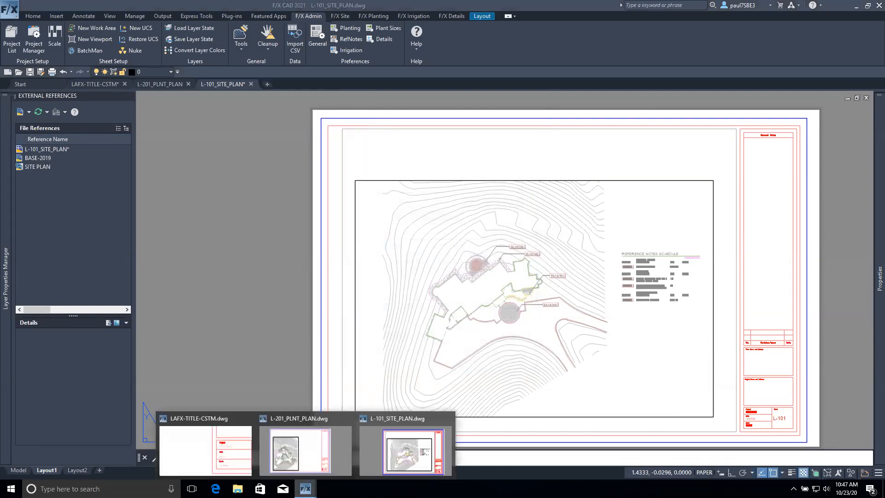
left_click(368, 456)
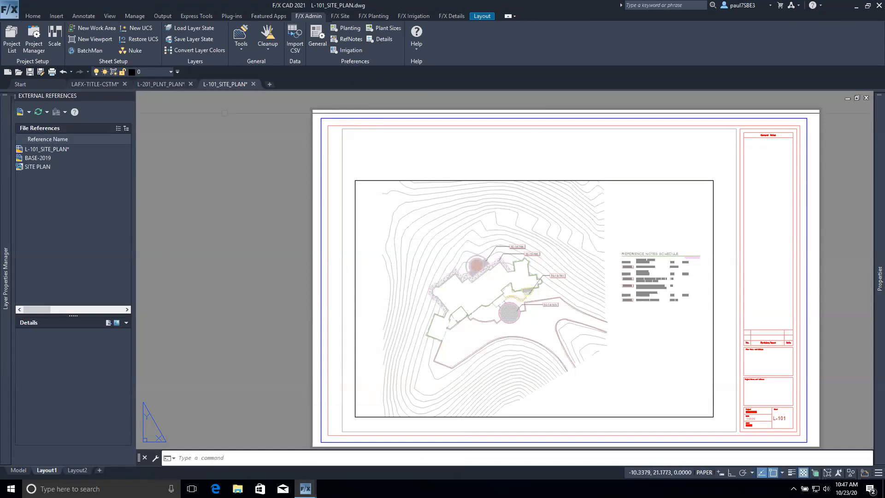
scroll(259, 112, "down", 2)
scroll(260, 111, "up", 4)
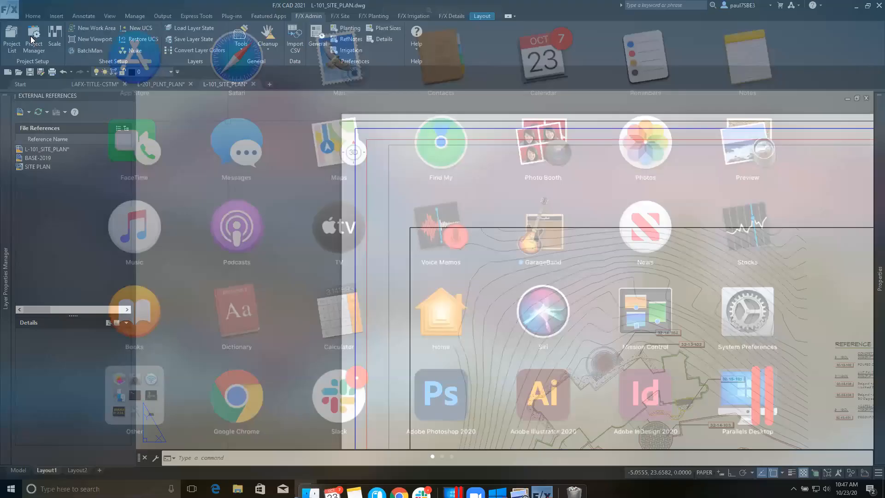
left_click(39, 42)
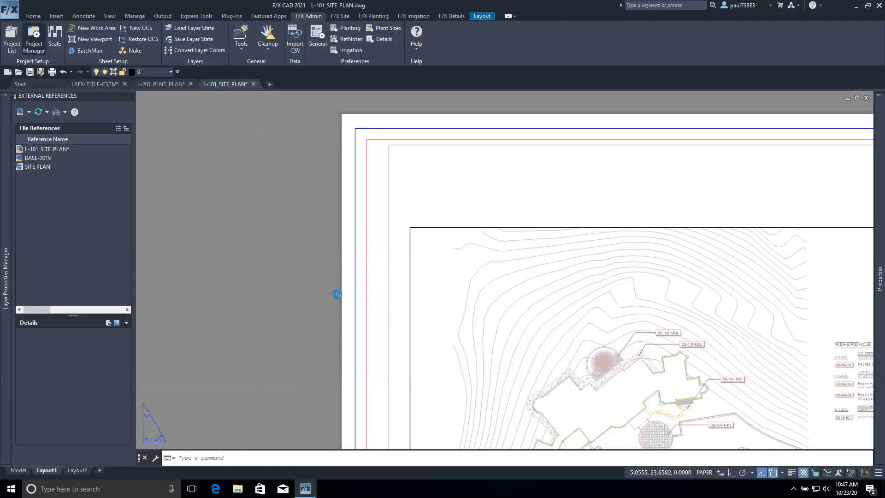
left_click(385, 271)
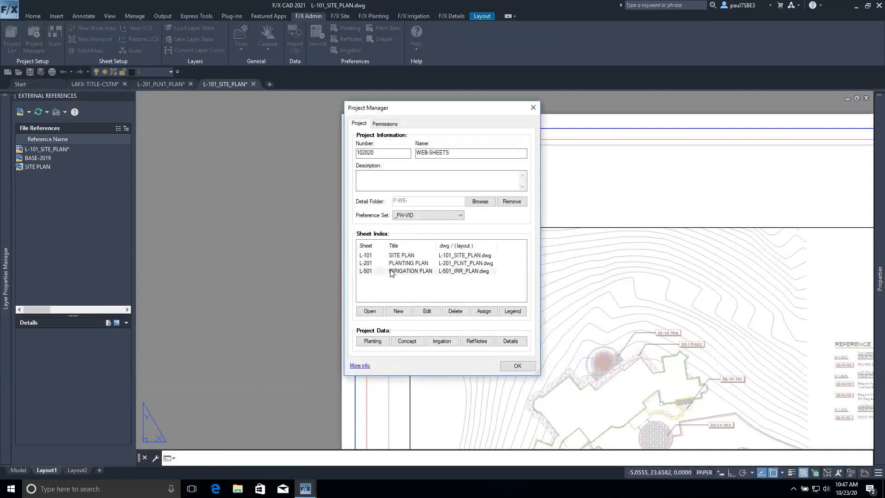
left_click(370, 312)
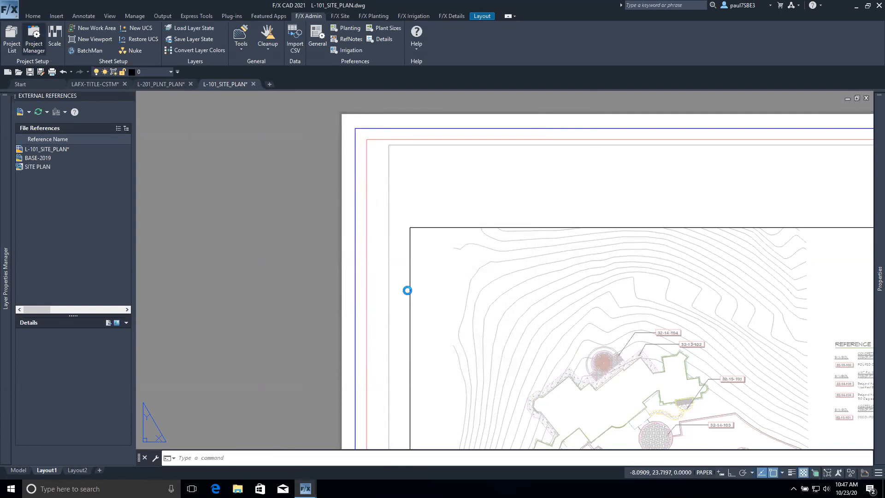
Try to assign a layout to sheet L-501 in the sheet index and close the project manager.
left_click(389, 271)
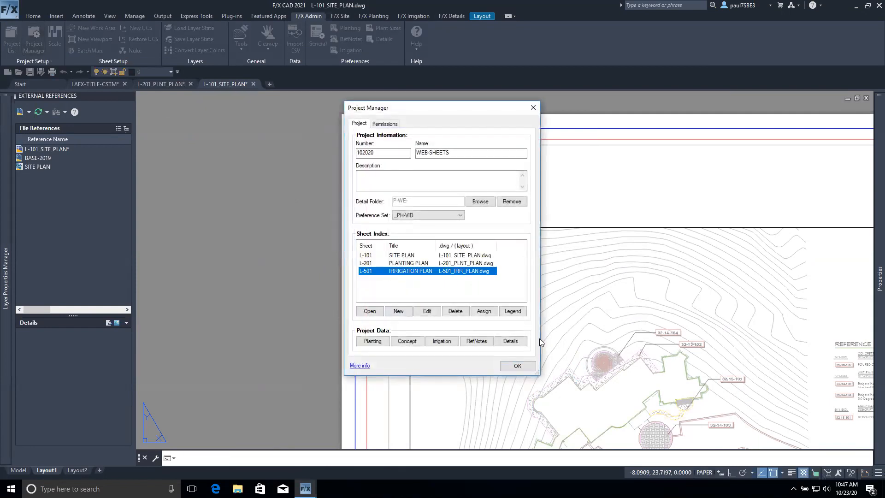
left_click(484, 311)
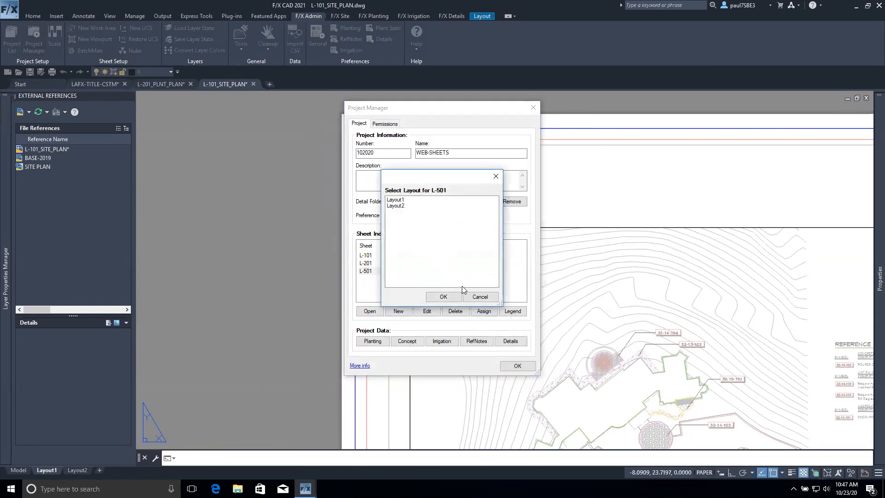
left_click(443, 296)
left_click(518, 366)
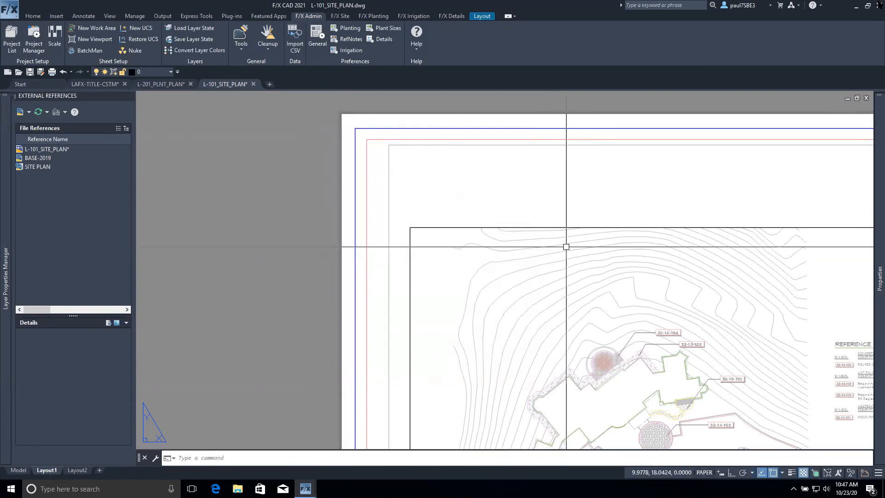
Switch to Finder, open L-501_IRR_PLAN.dwg from the Sheets folder of Sheet Webinar Test Run, and dismiss its project manager.
mouse_move(878, 2)
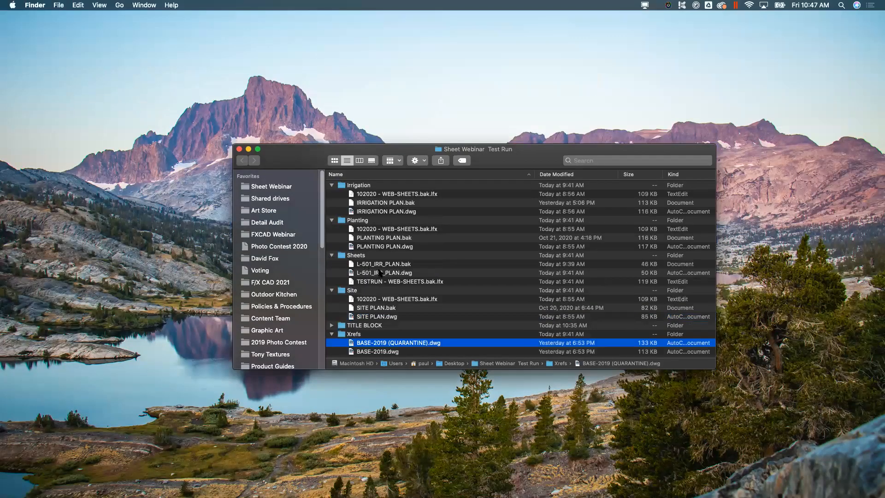
double_click(380, 273)
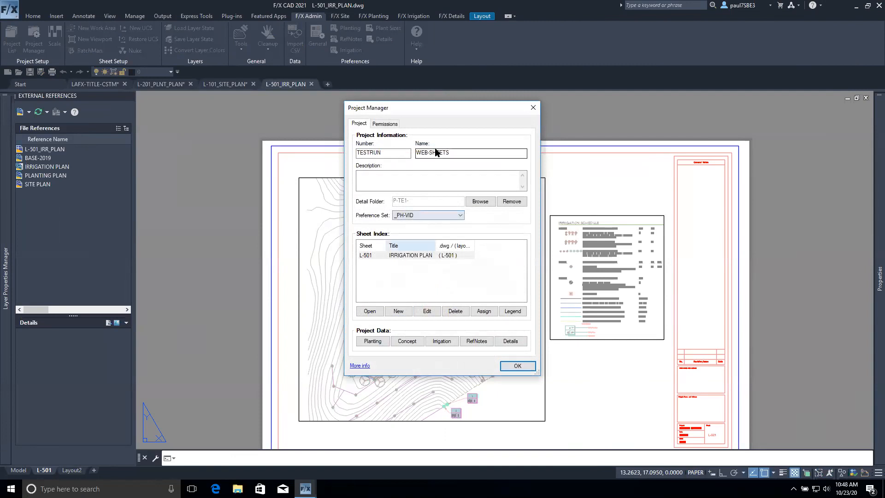
left_click(521, 367)
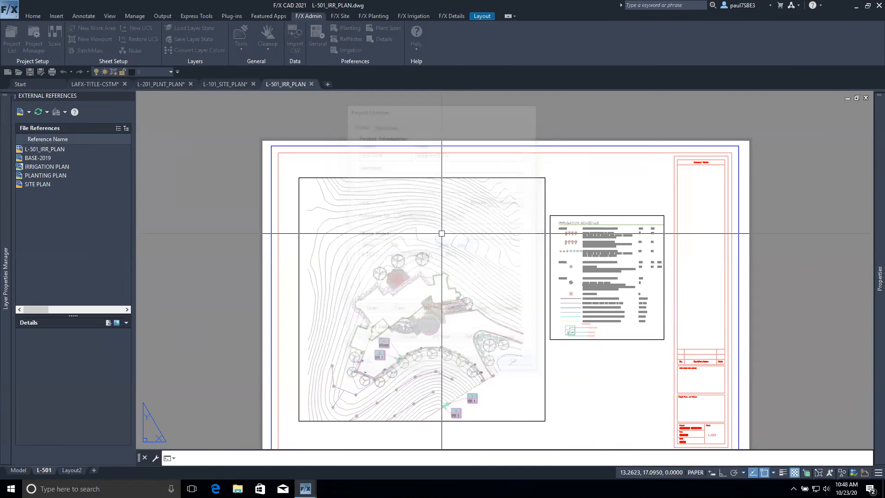
Return to Finder and open IRRIGATION PLAN.dwg from the Irrigation folder of the Sheet Webinar folder on the Desktop.
key("ctrl+Left")
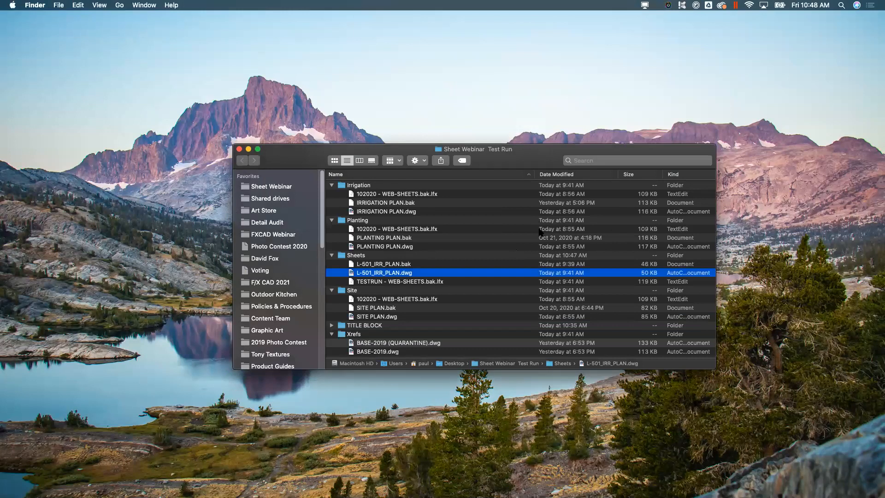
left_click(332, 185)
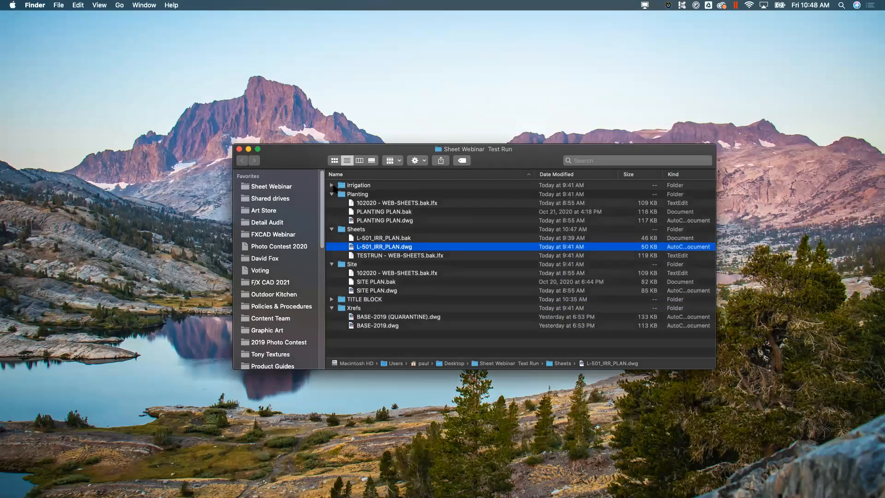
double_click(461, 362)
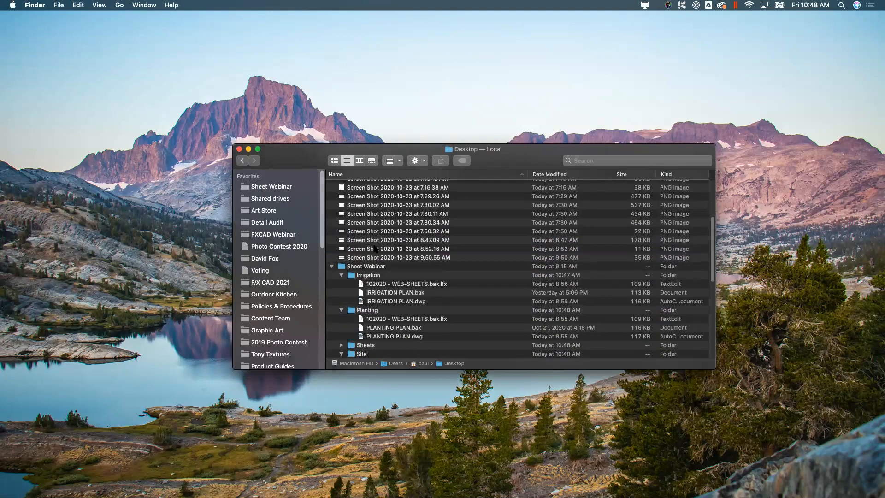
double_click(390, 302)
key("ctrl+Up")
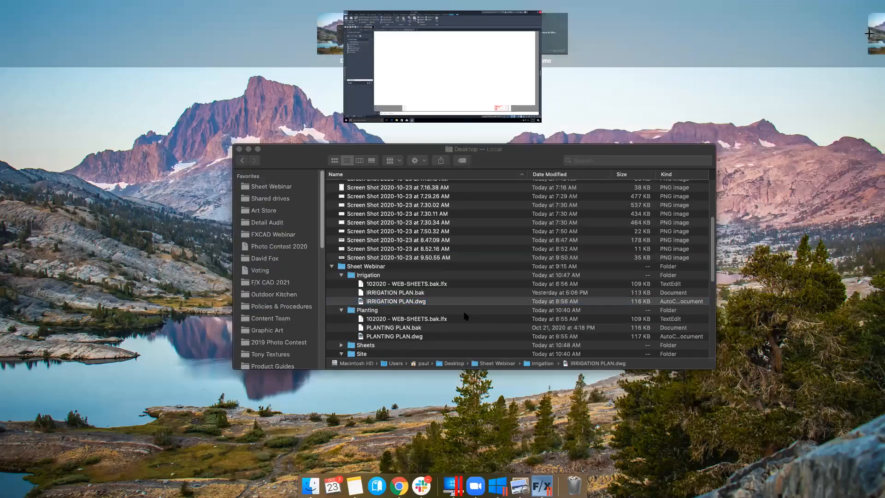
left_click(465, 317)
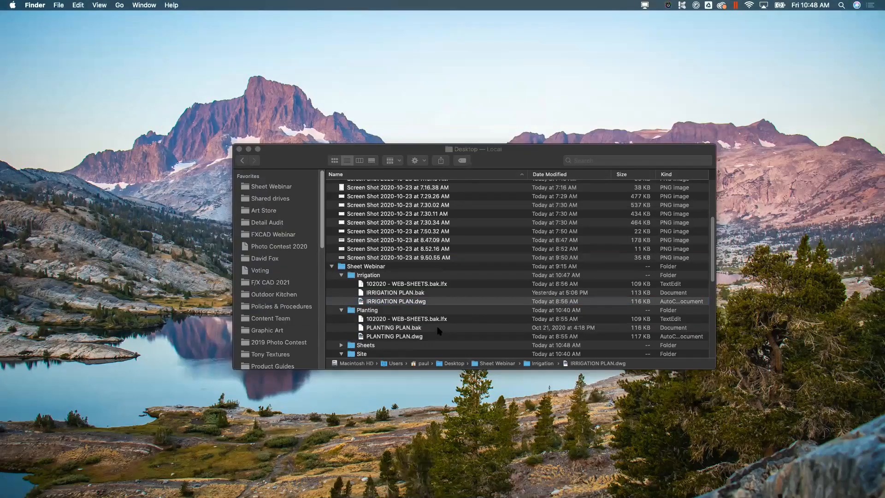
Open L-501_IRR_PLAN.dwg from the Sheets folder of the Sheet Webinar folder and bring up its project manager.
left_click(342, 304)
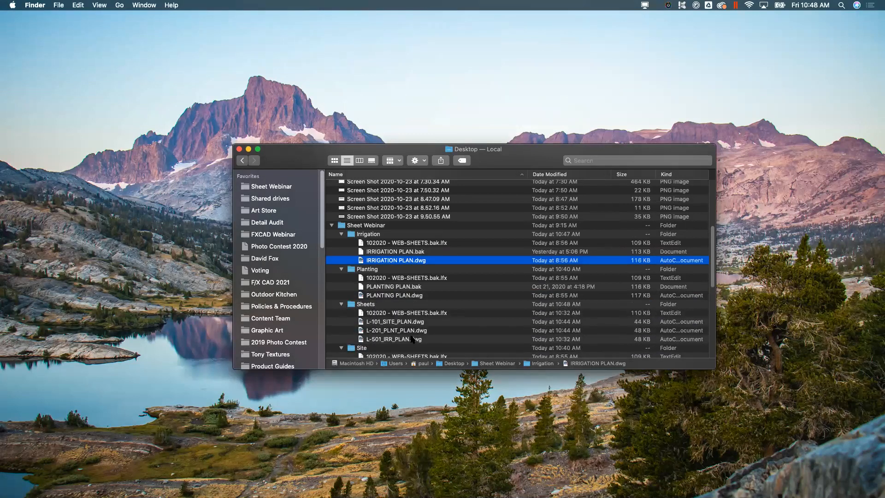
double_click(397, 339)
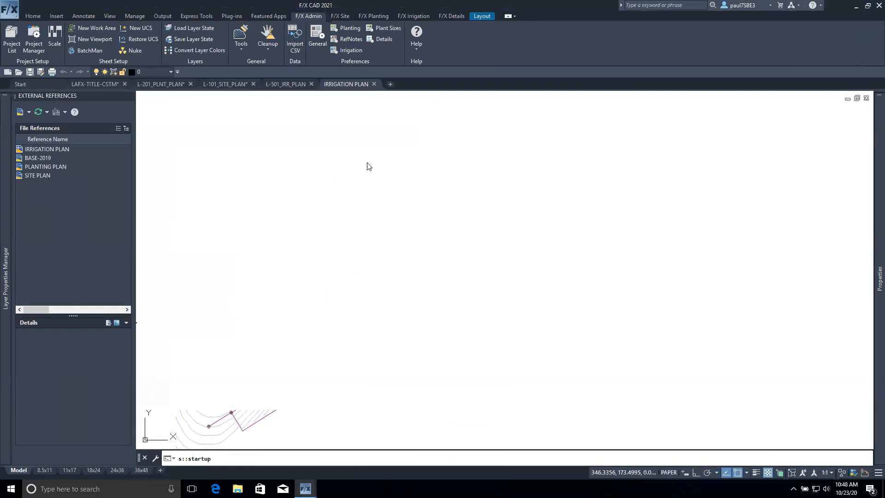
key("Return")
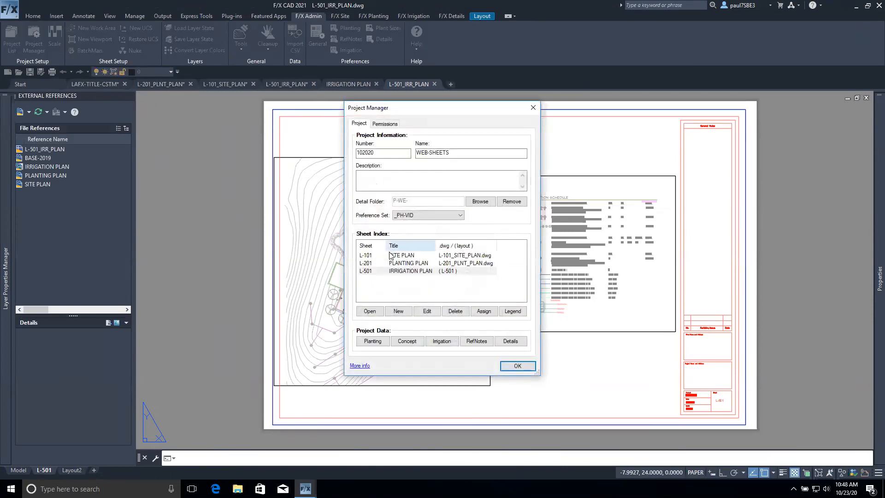
Check sheet L-501's layout link in the sheet index, and close the IRRIGATION PLAN and test-run L-501 drawings.
left_click(393, 271)
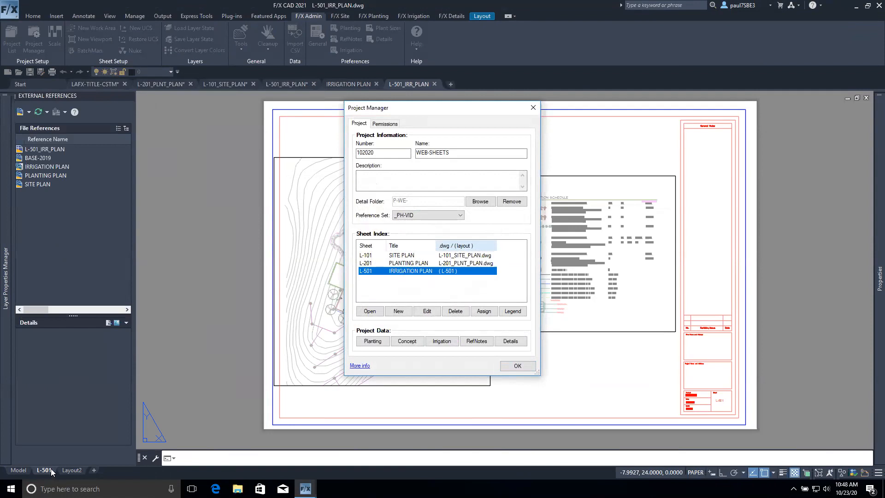
left_click(517, 365)
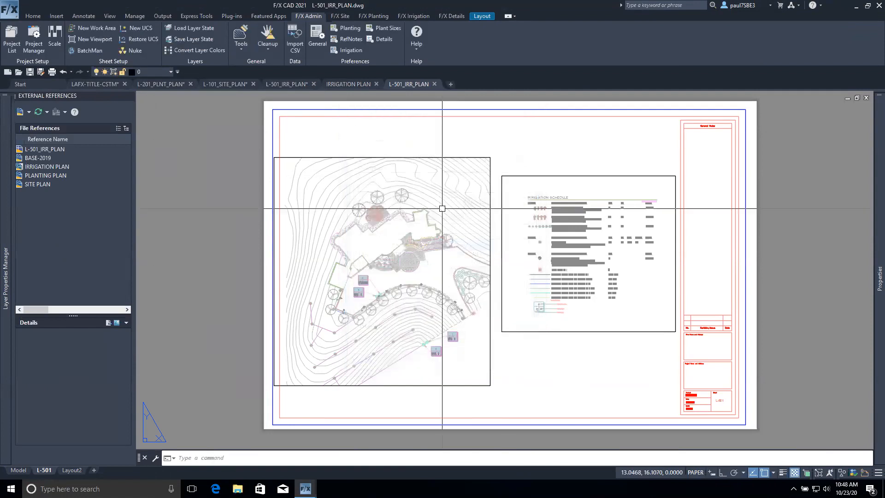
left_click(376, 84)
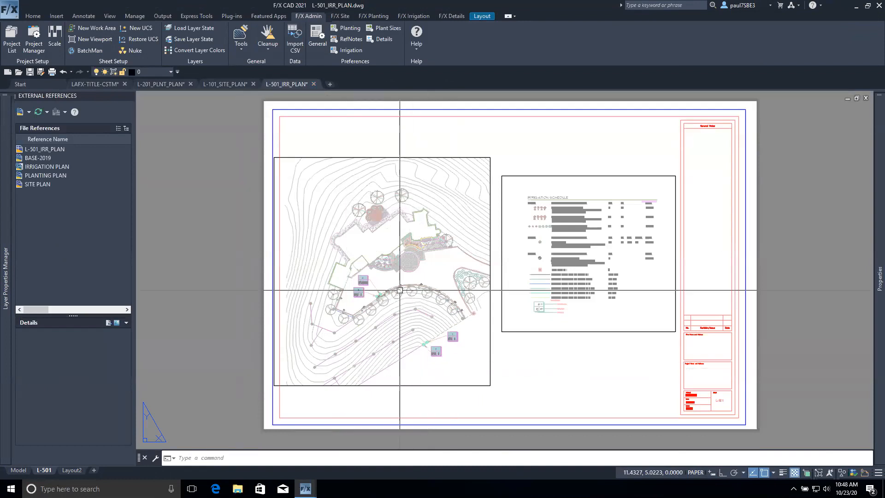
Review the project's sheet index and the new sheet information form in the L-501 drawing without adding a sheet.
mouse_move(1, 1)
left_click(41, 35)
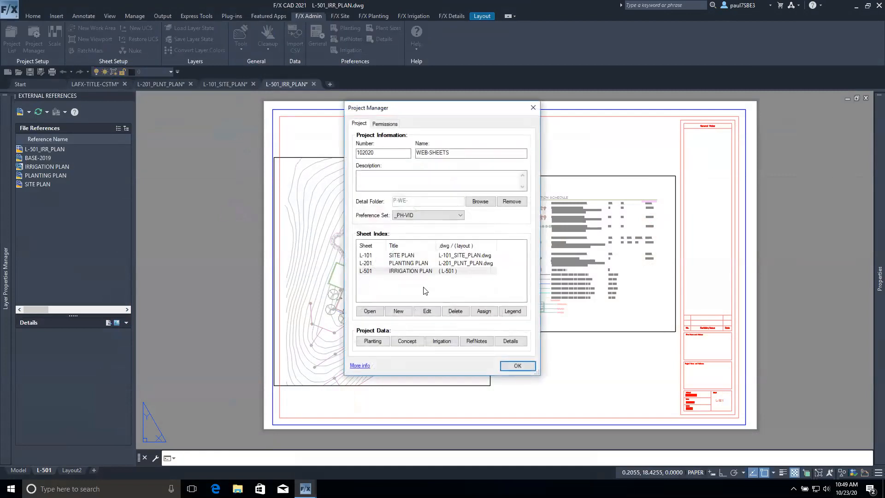
left_click(396, 312)
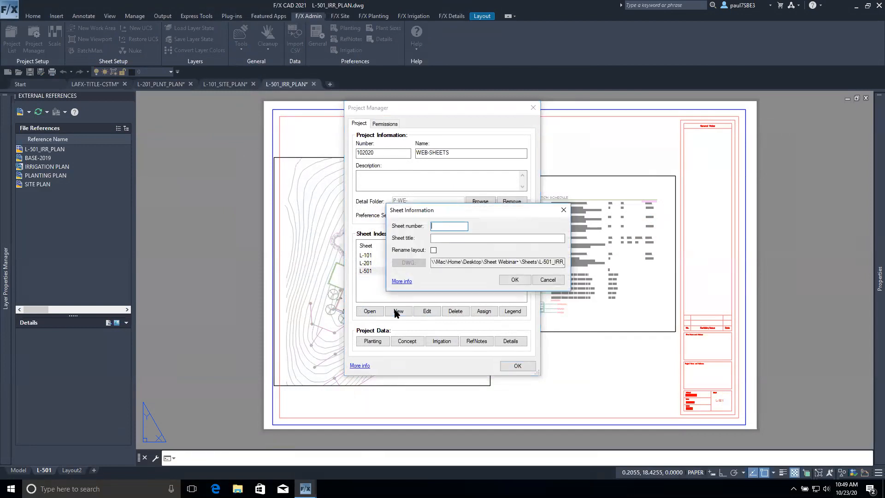
left_click(561, 281)
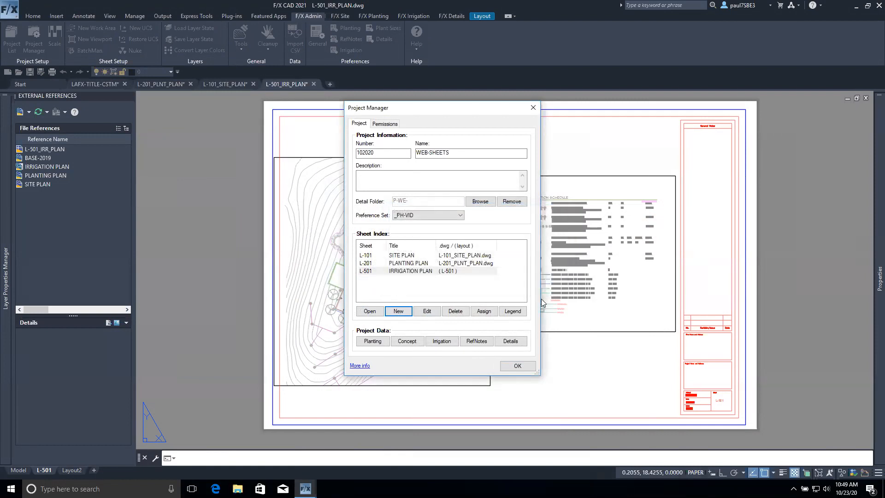
left_click(517, 365)
Create a new drawing from the 24x36 -TITLEBLOCK.dwt template in the LFX Sheets folder.
left_click(330, 84)
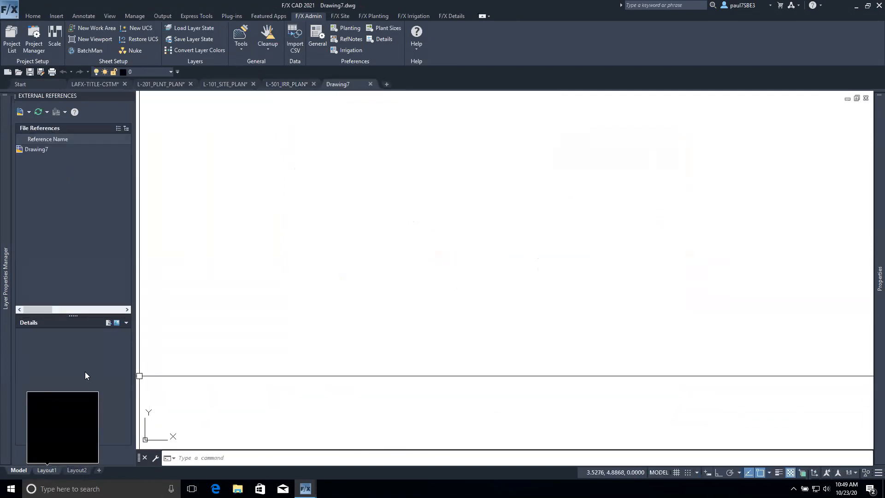
left_click(10, 9)
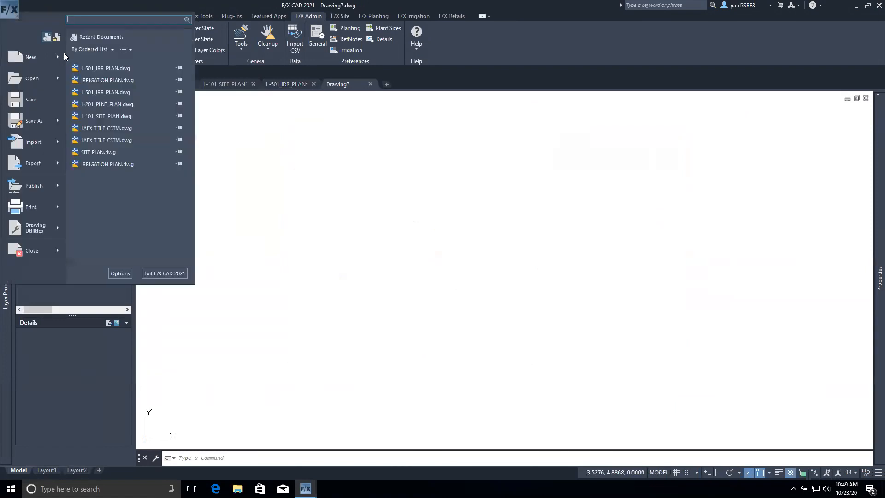
left_click(31, 57)
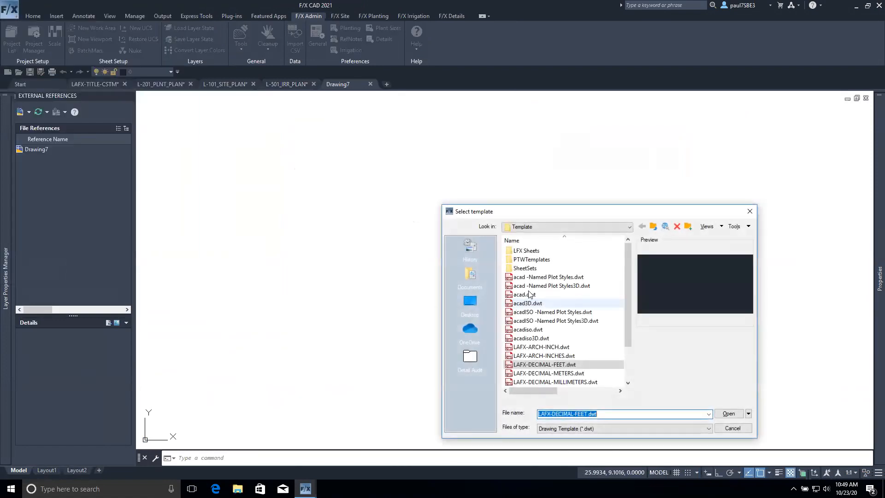
double_click(528, 251)
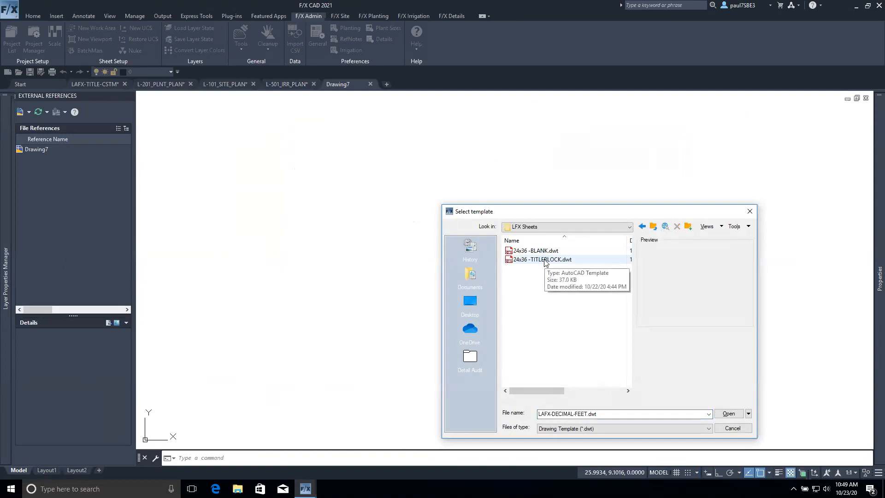
left_click(545, 260)
left_click(727, 414)
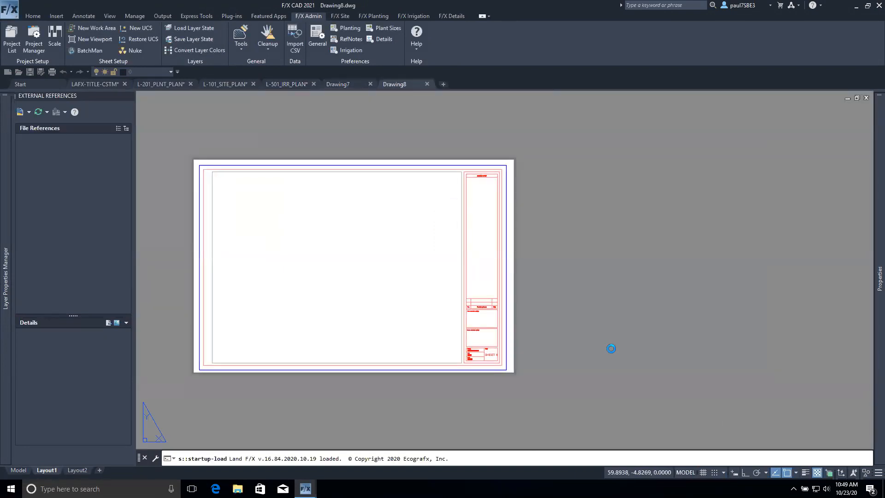
Set the title block attributes of the new sheet to sheet number L-502 and project WEBINAR.
scroll(475, 307, "up", 3)
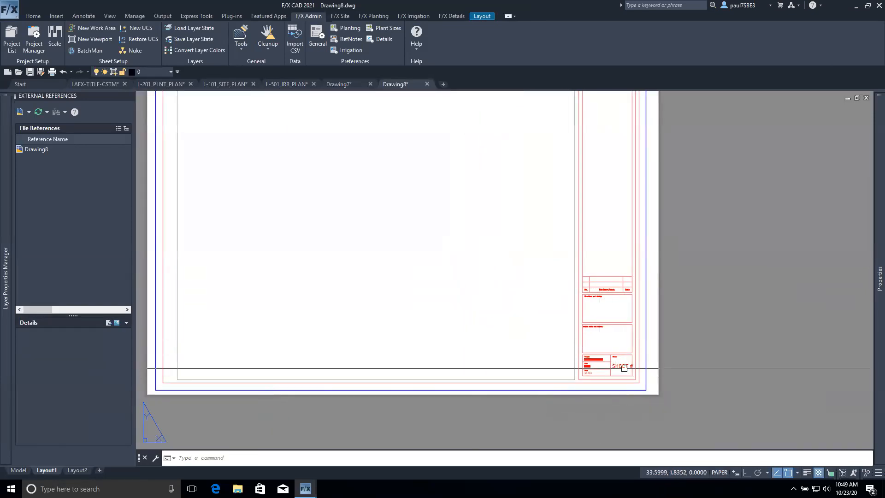
double_click(623, 367)
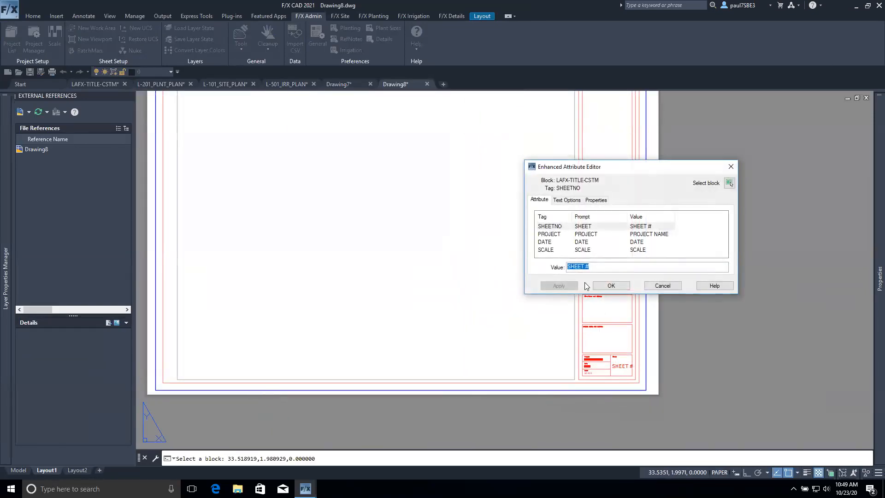
type("1")
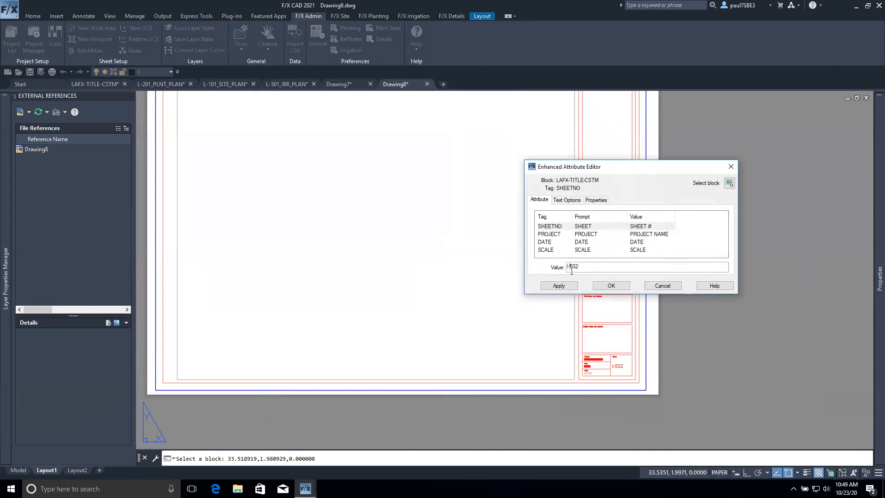
left_click(595, 234)
left_click_drag(603, 267, 568, 267)
type("WEBINAR")
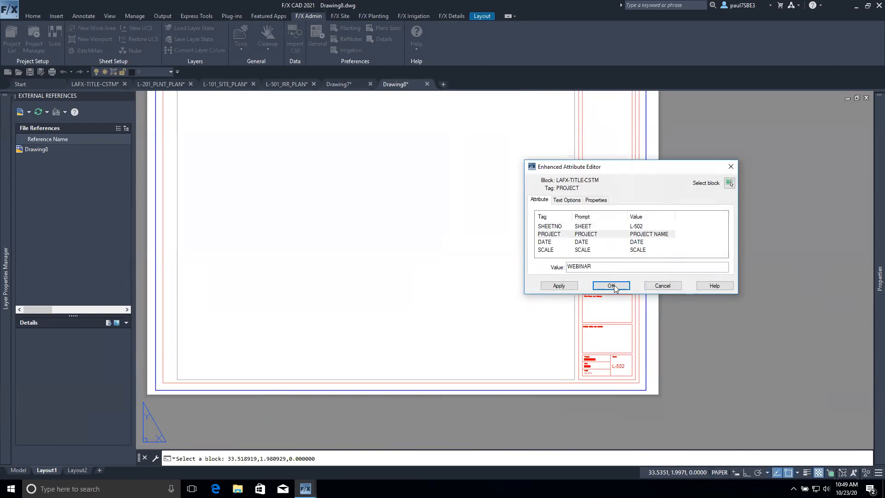
left_click(612, 286)
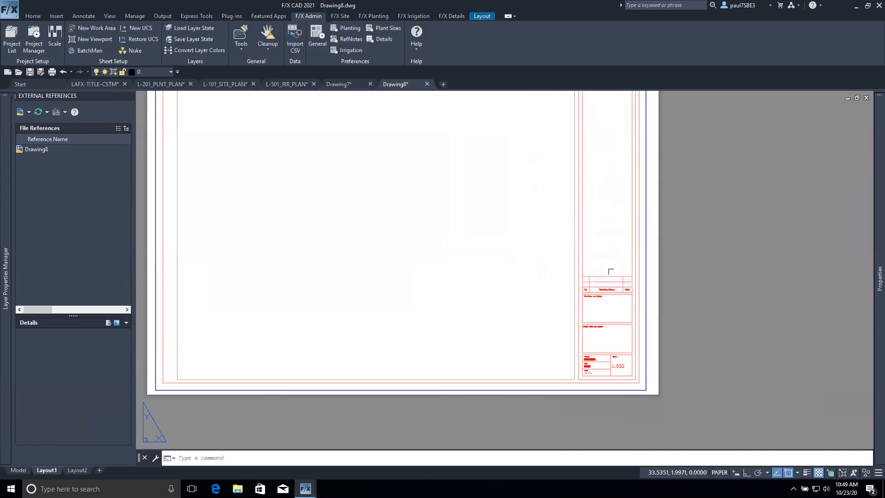
Open the 102020 WEB-SHEETS project in the new L-502 drawing and close the project manager.
middle_click_drag(571, 293, 737, 326)
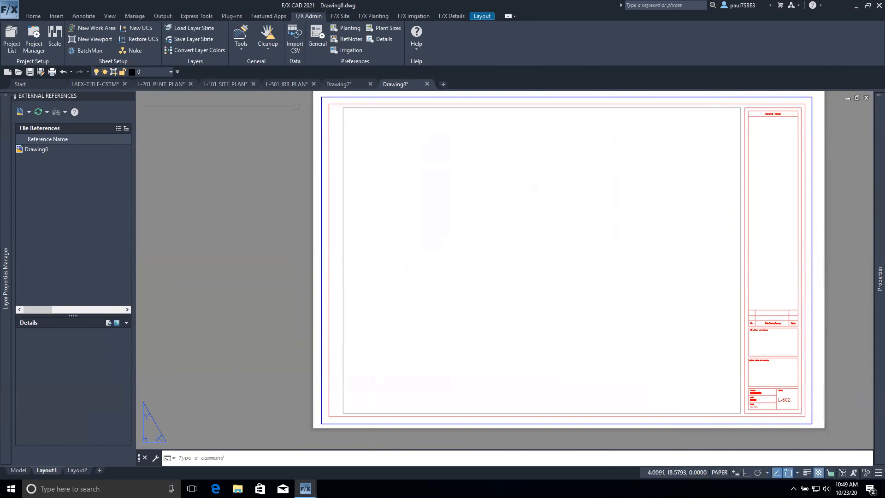
left_click(451, 16)
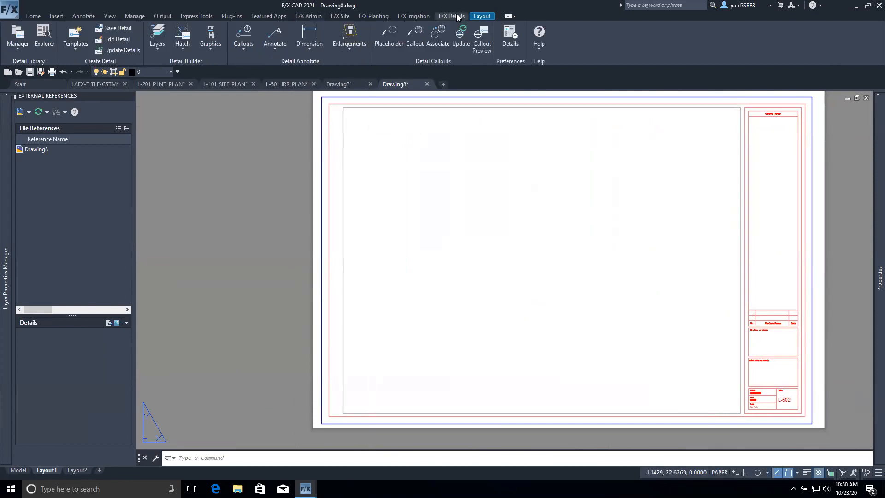
left_click(300, 15)
left_click(18, 31)
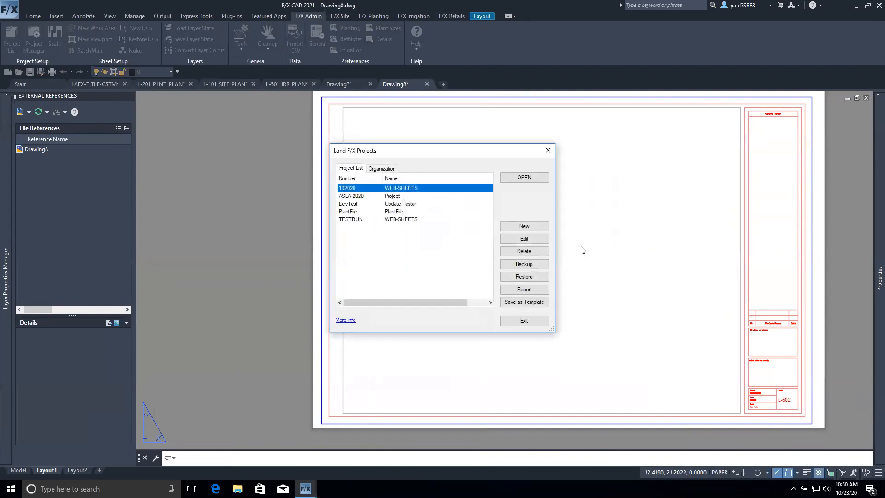
left_click(525, 178)
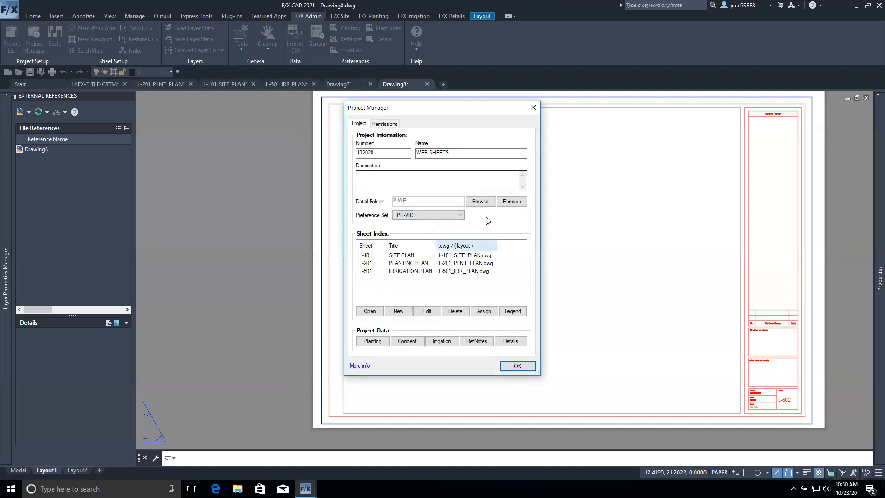
left_click(517, 366)
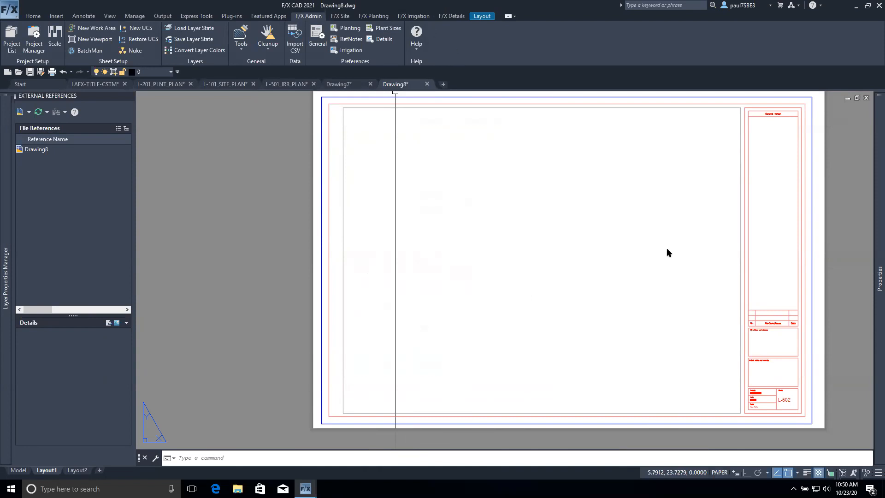
Open the Detail Manager, close the External References palette and narrow the manager to leave room for the sheet.
left_click(440, 19)
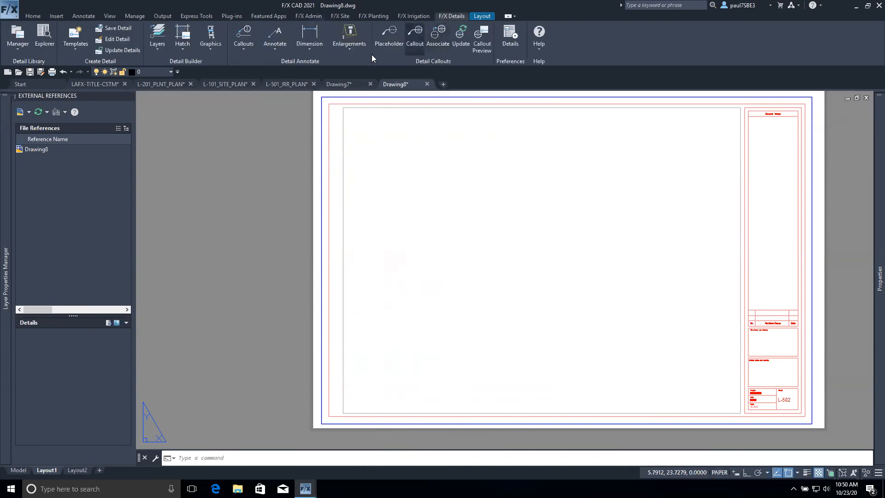
left_click(14, 37)
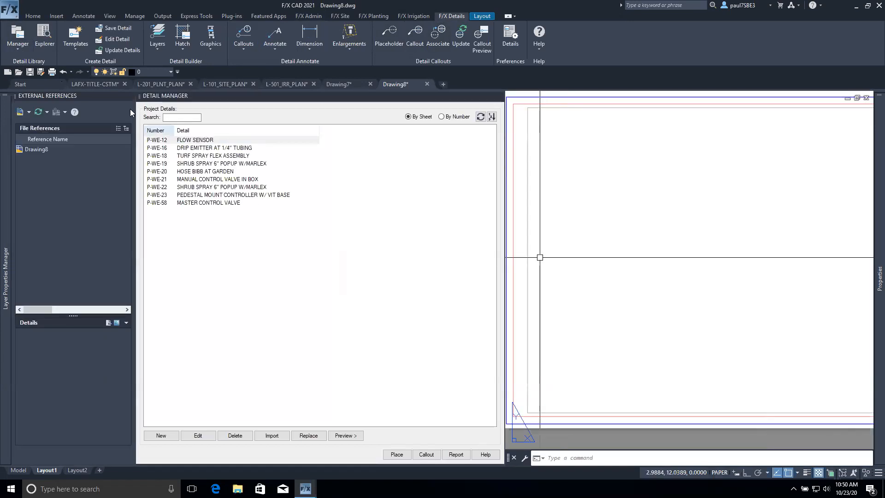
left_click(131, 97)
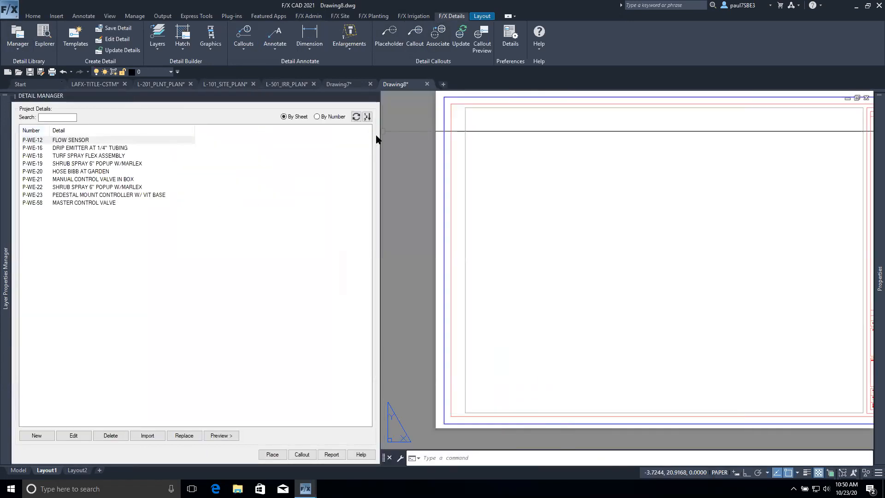
left_click_drag(379, 138, 187, 143)
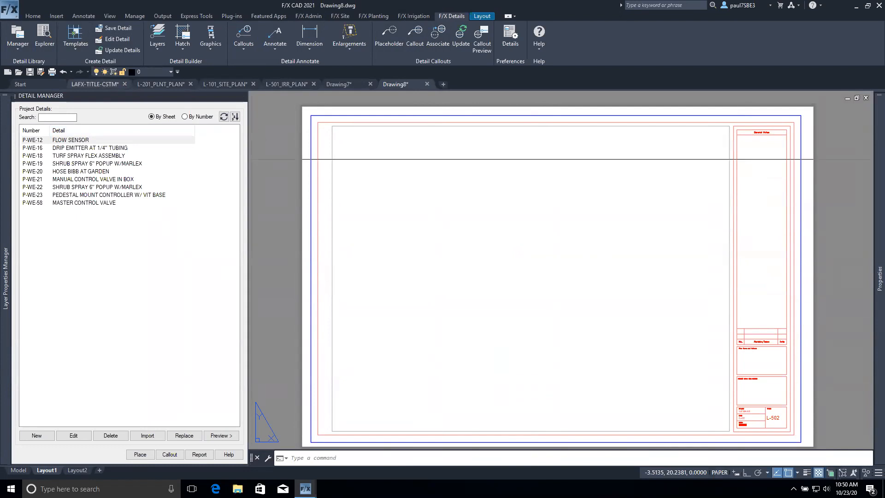
Lay out a detail grid of four columns by three rows across the sheet area beside the title block.
left_click(317, 123)
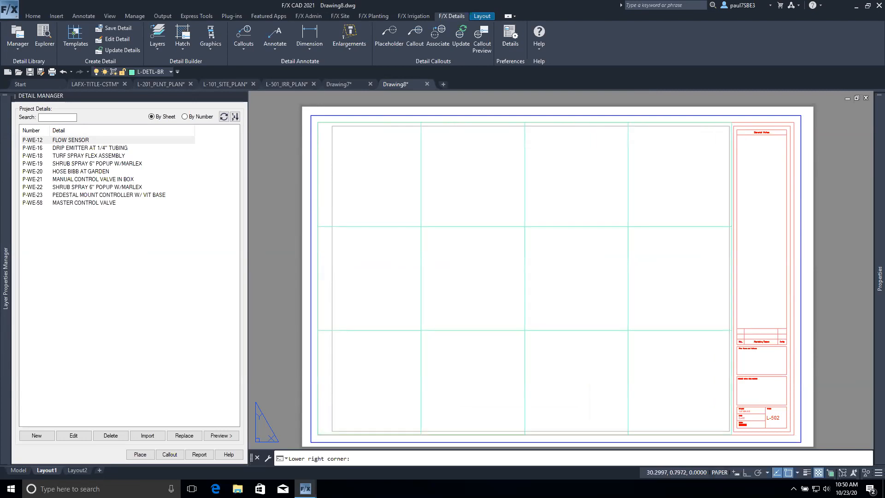
left_click(733, 436)
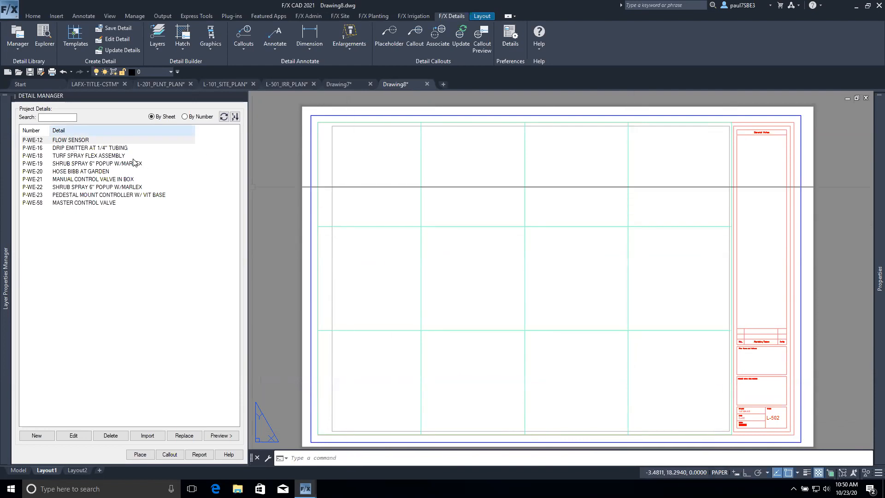
Start placing the FLOW SENSOR detail, create sheet L-502 titled IRRIGATION DETAILS for it and rename the layout to match.
left_click(55, 142)
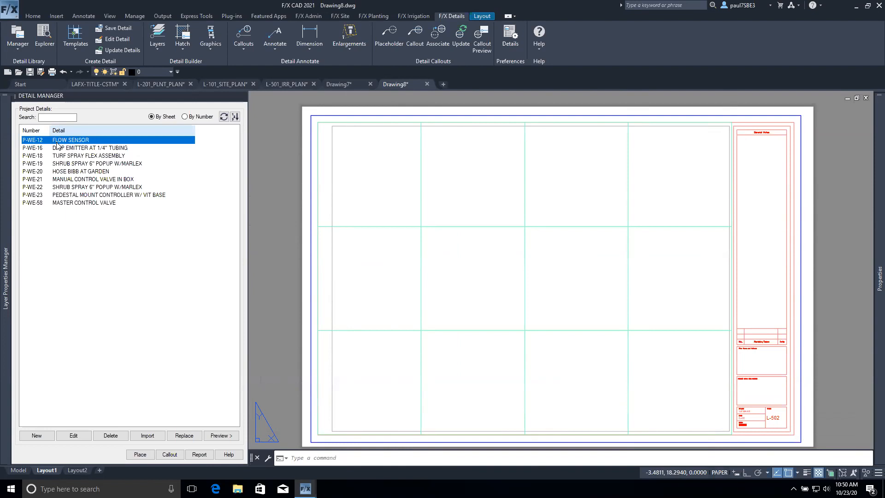
left_click(138, 455)
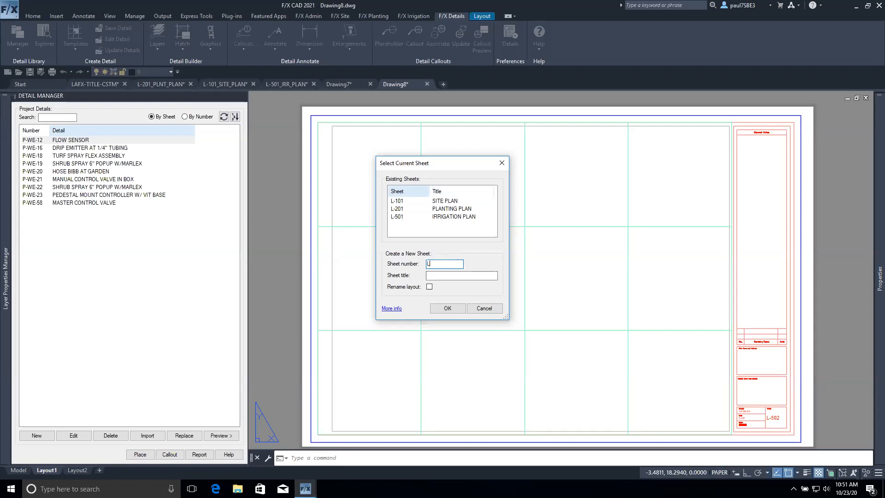
left_click(449, 276)
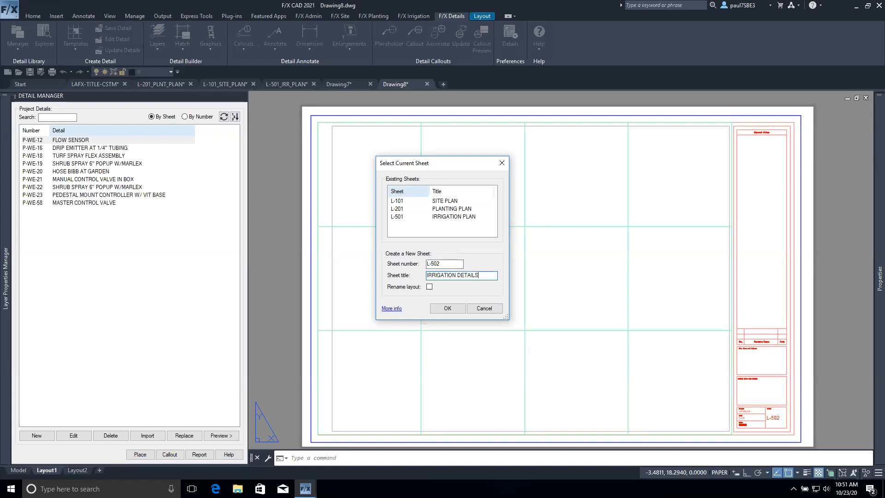
left_click(447, 308)
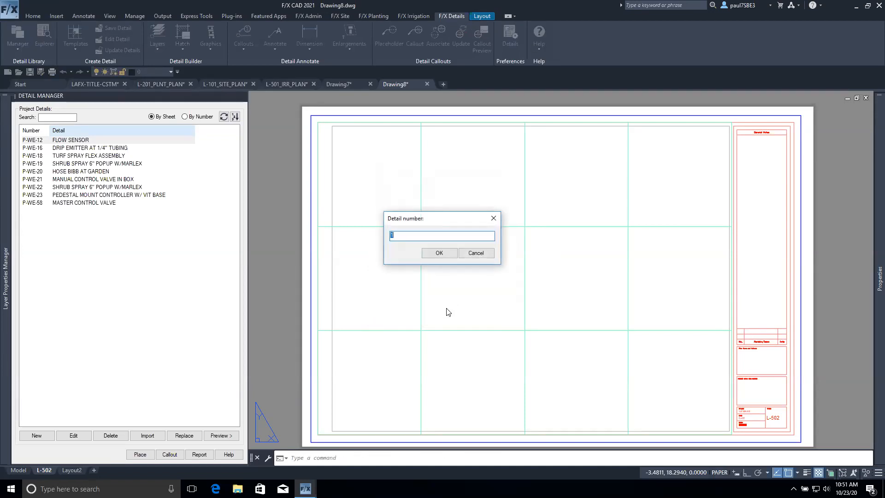
Place the FLOW SENSOR detail as number 1 in the first cell of the grid's top row.
left_click(444, 253)
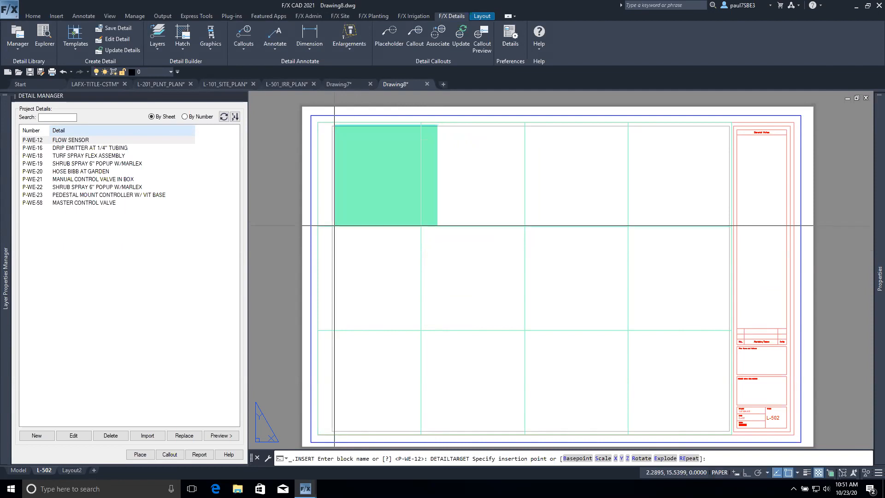
left_click(318, 226)
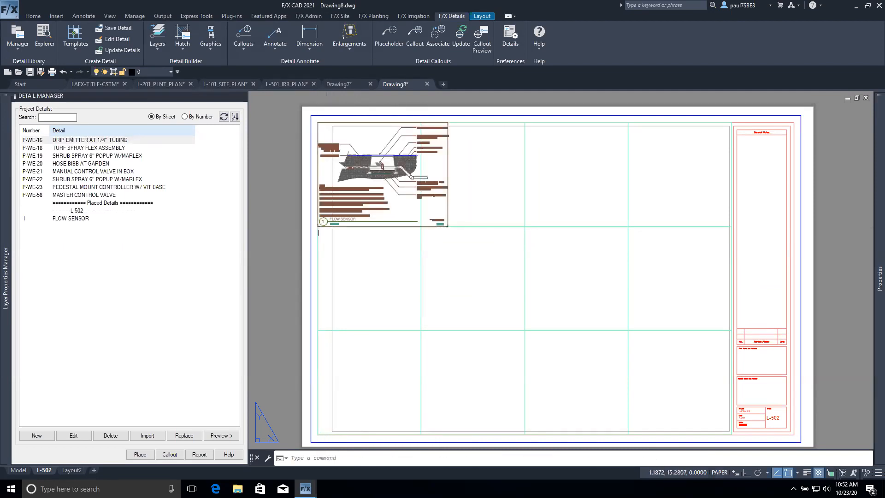
scroll(356, 213, "up", 3)
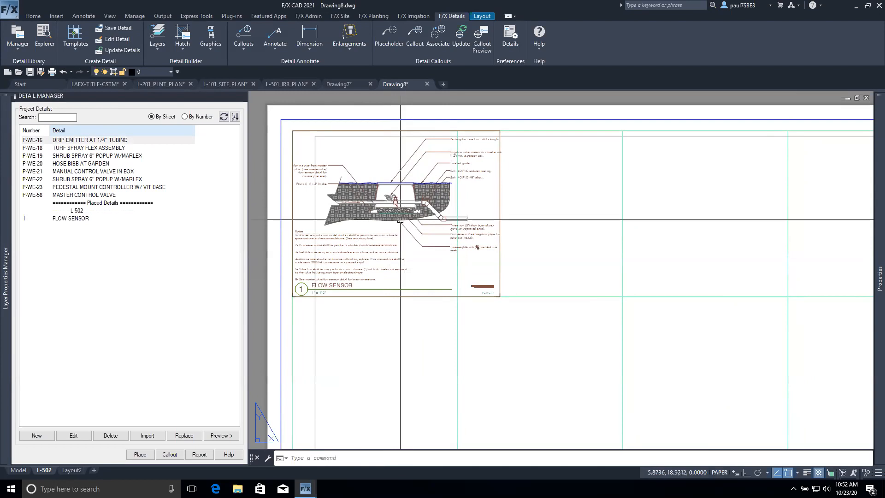
scroll(443, 276, "down", 2)
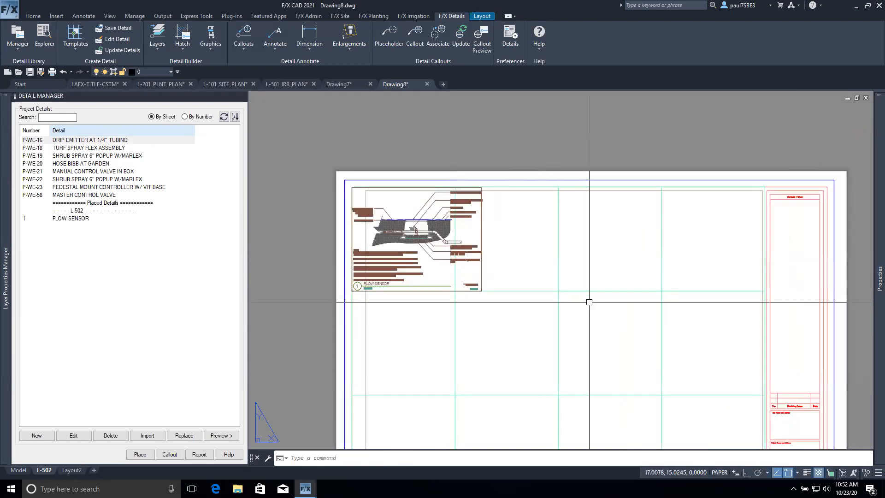
middle_click_drag(603, 303, 577, 275)
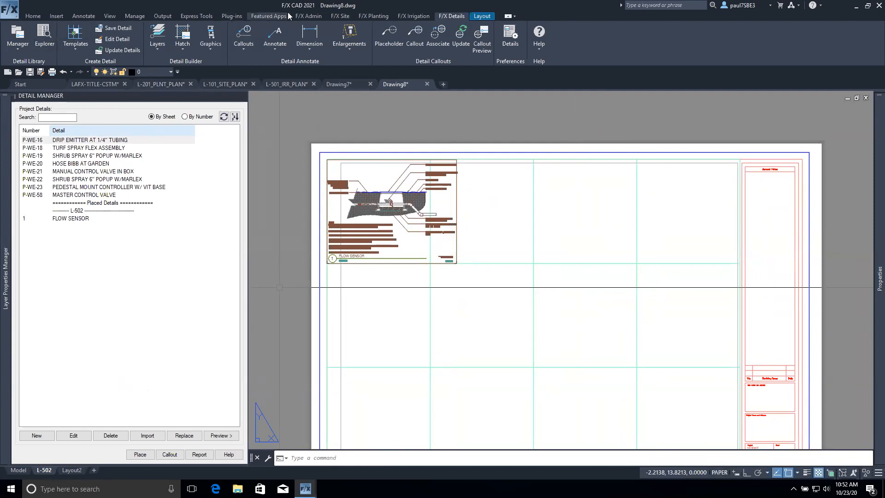
Check the L-502 entry in the project's sheet index and close the project manager.
left_click(19, 48)
left_click(33, 83)
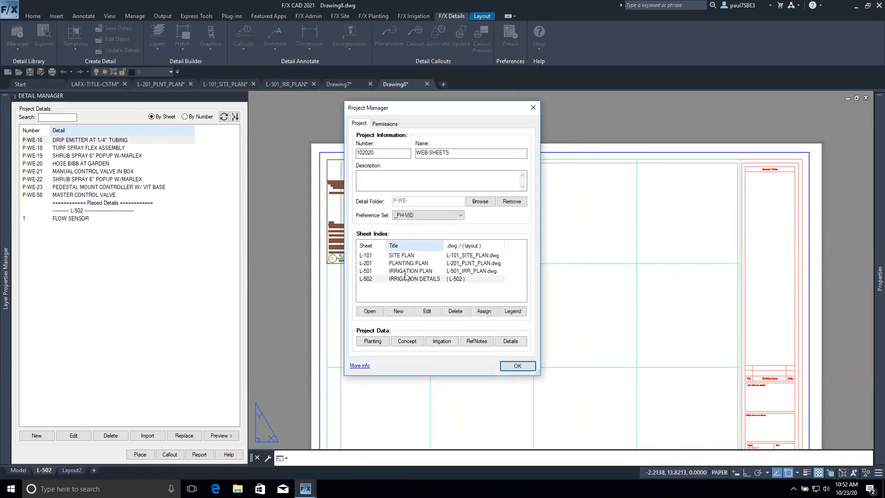
left_click(424, 280)
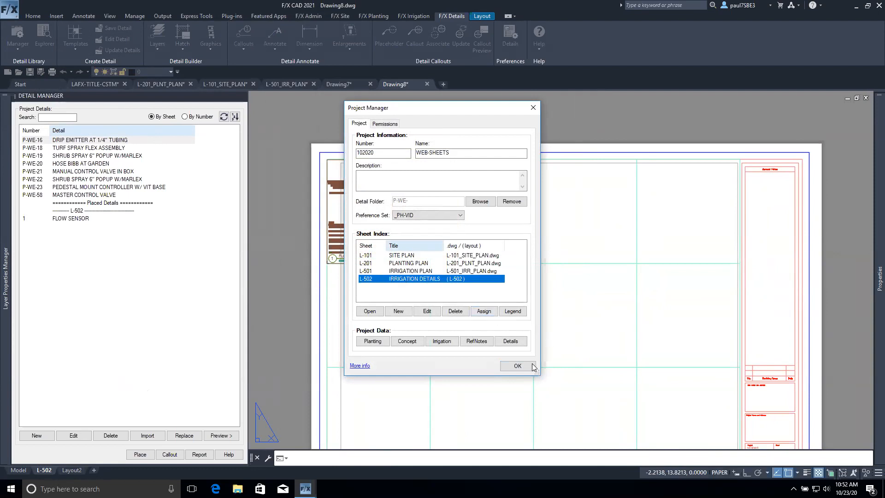
left_click(518, 366)
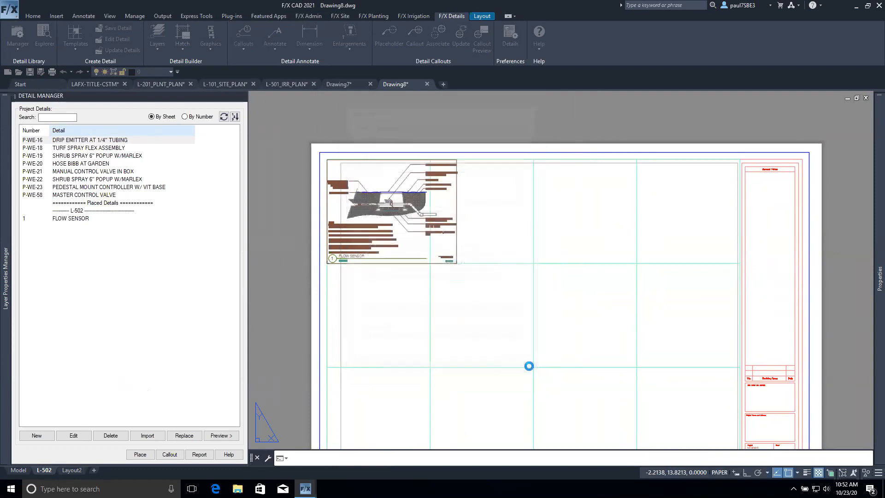
Place the DRIP EMITTER AT 1/4" TUBING detail as number 2 and move it directly beside the FLOW SENSOR detail.
double_click(103, 142)
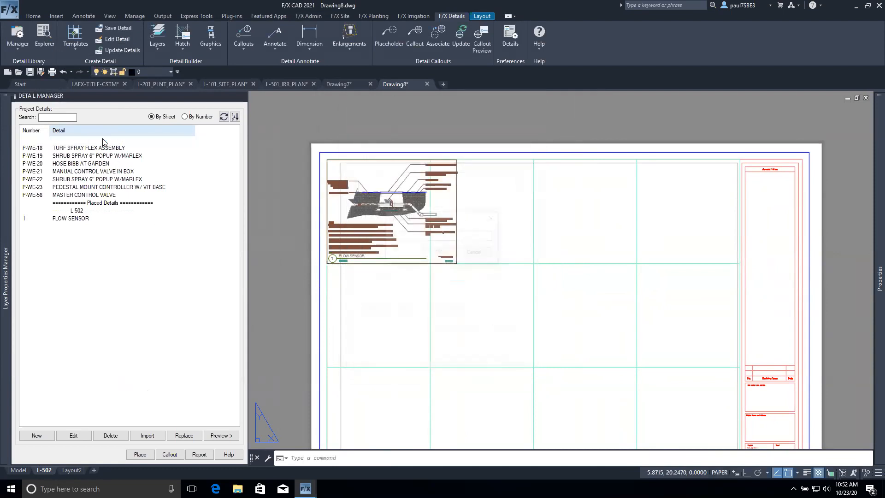
left_click(438, 254)
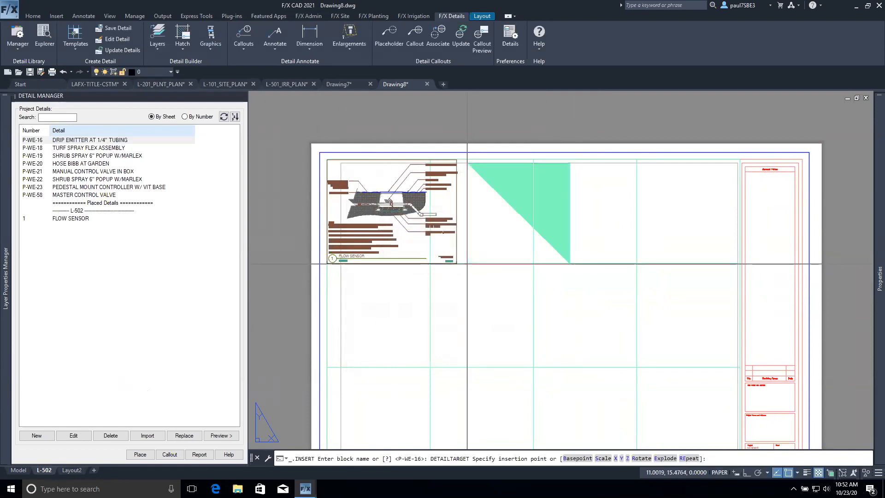
left_click(463, 263)
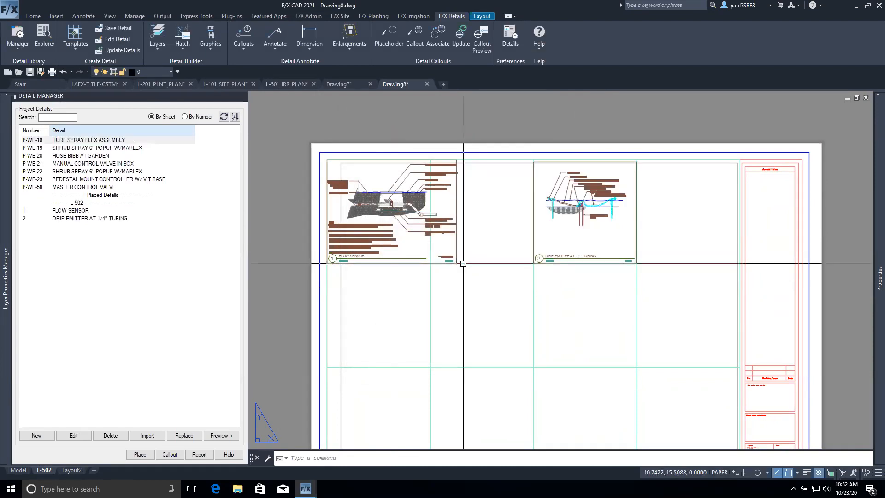
left_click(619, 208)
type("m")
key("Return")
left_click(628, 293)
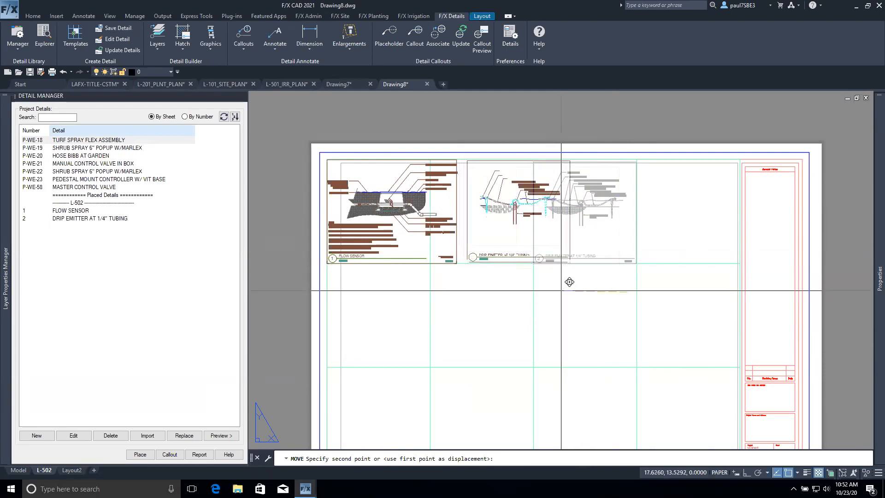
left_click(567, 281)
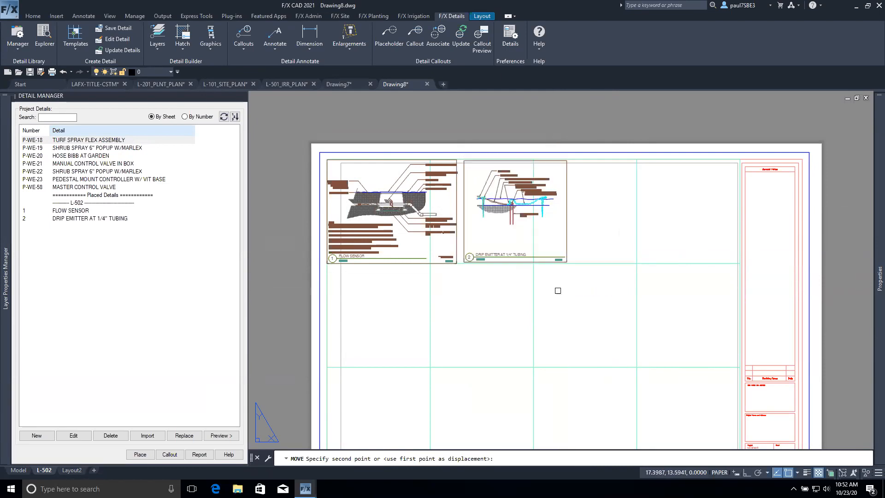
Place the TURF SPRAY FLEX ASSEMBLY detail as number 3 and move it directly beside the drip emitter detail.
double_click(69, 141)
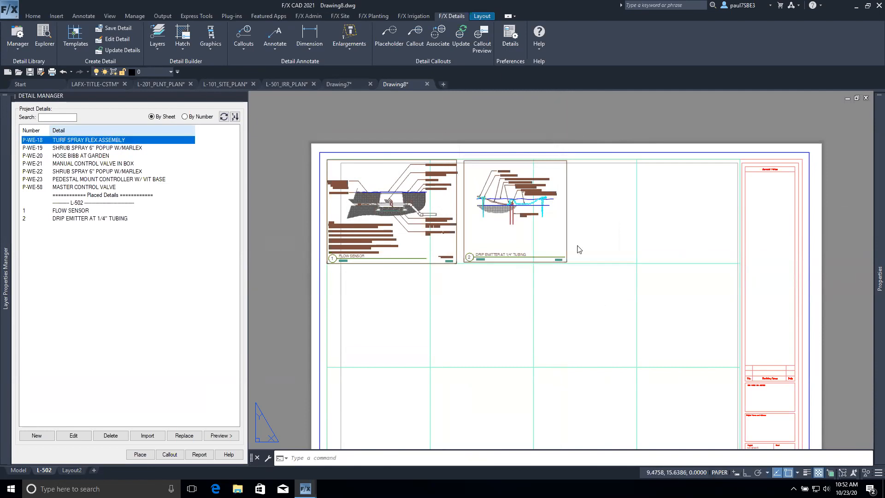
key("Return")
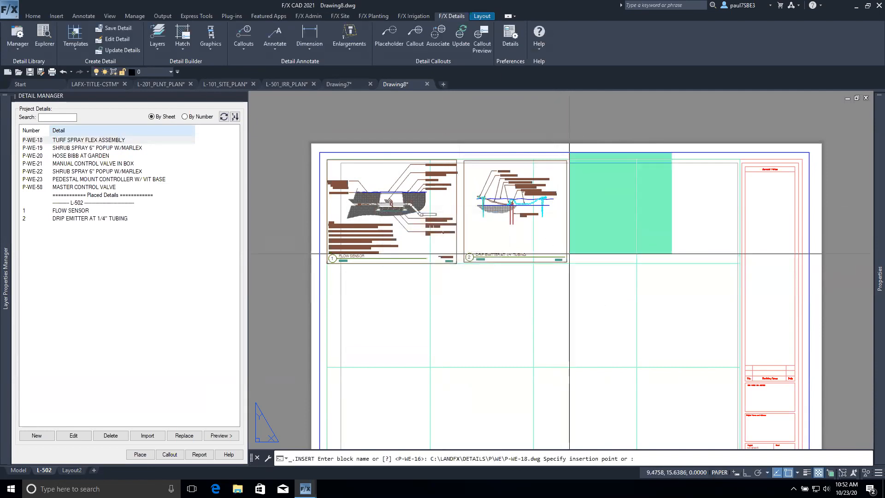
left_click(574, 259)
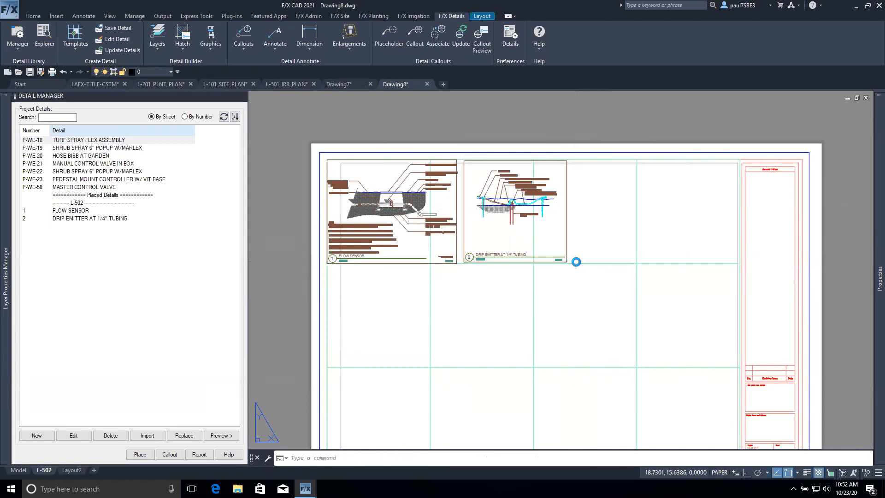
left_click(595, 250)
left_click(590, 227)
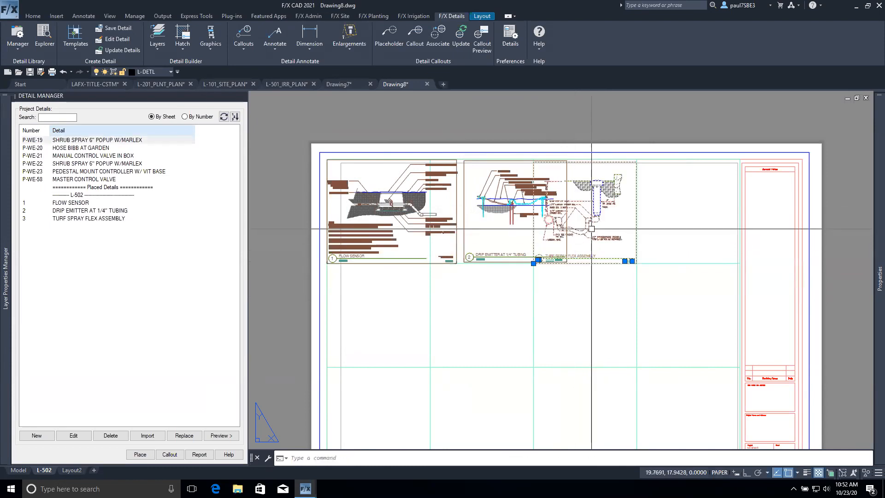
type("m")
key("Return")
left_click(584, 311)
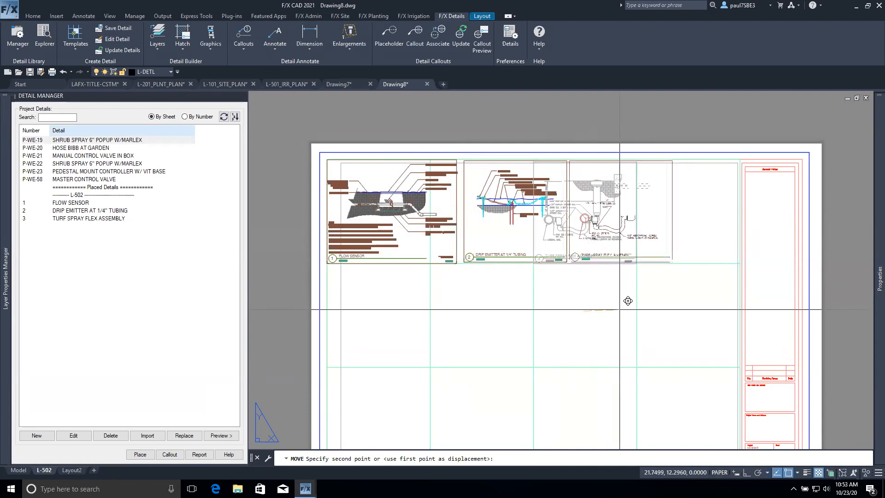
left_click(566, 303)
Place the P-WE-19 SHRUB SPRAY 6" POPUP W/MARLEX detail as number 4 in the first cell of the grid's second row.
double_click(90, 140)
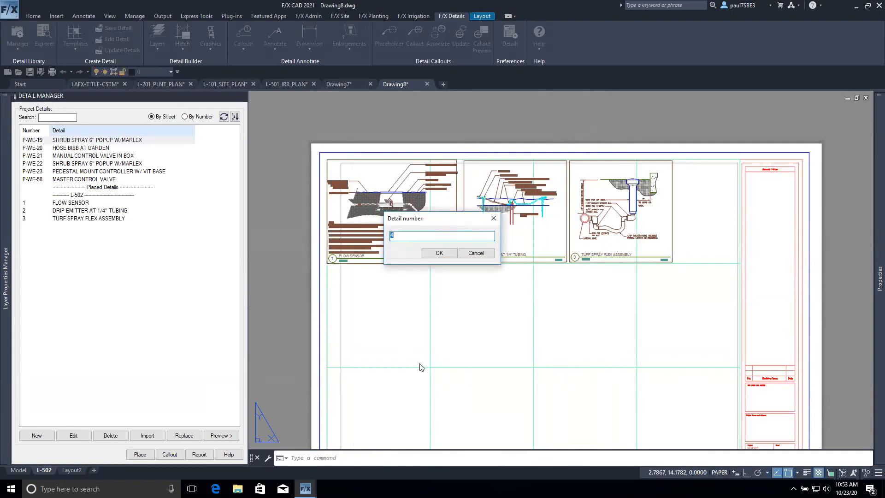
left_click(438, 253)
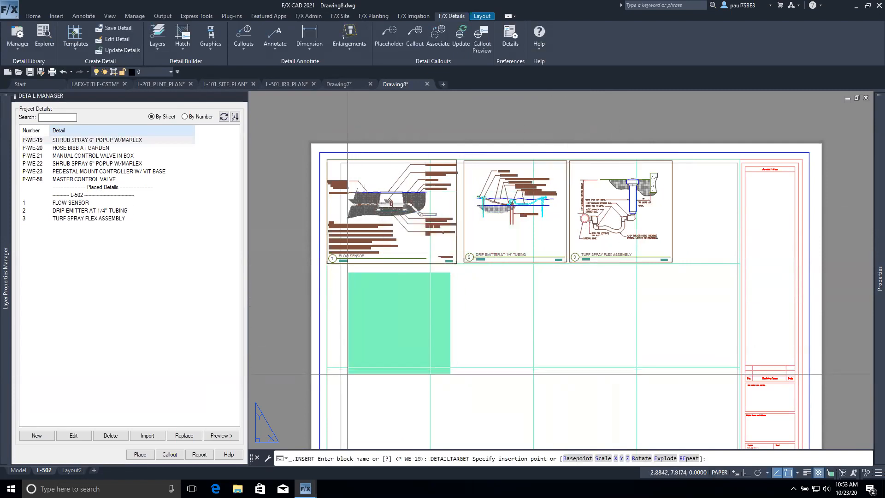
left_click(327, 368)
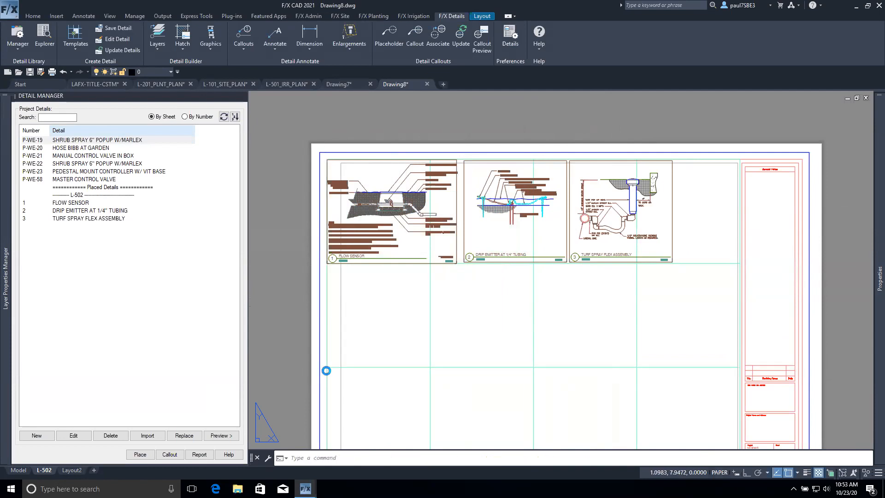
Place the HOSE BIBB AT GARDEN detail as number 5 beside the shrub spray detail with object snap turned off.
double_click(74, 140)
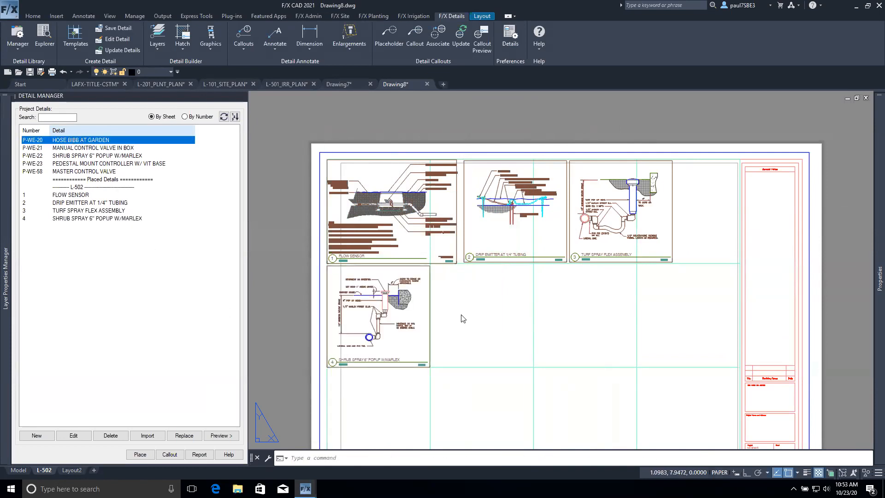
left_click(439, 254)
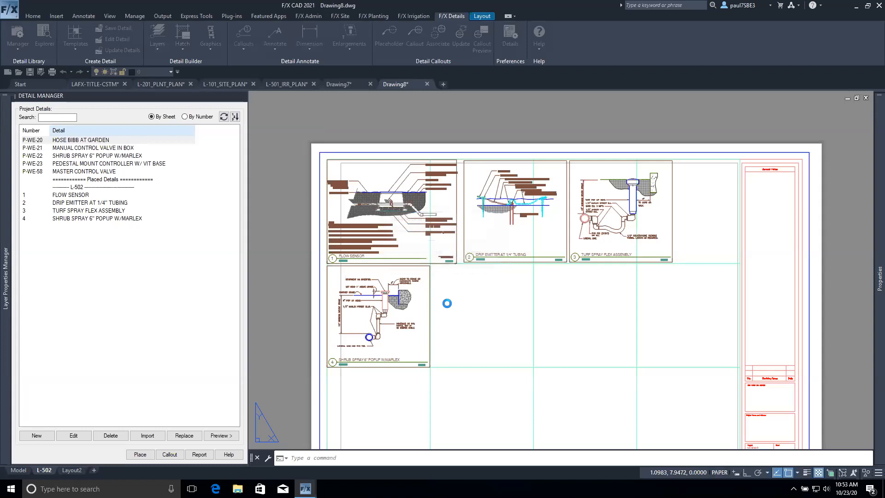
key("F3")
left_click(434, 364)
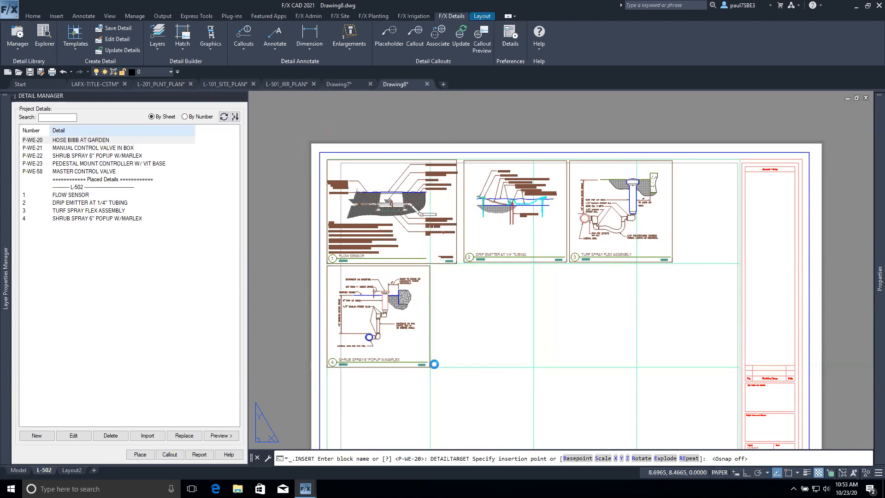
Place the P-WE-21 MANUAL CONTROL VALVE IN BOX detail as number 6 in the second row, beside the HOSE BIBB AT GARDEN detail.
left_click(105, 141)
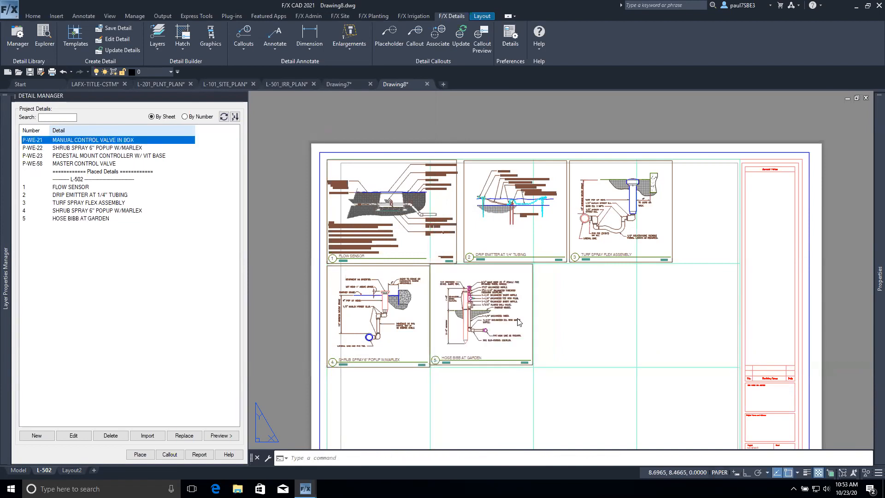
left_click(447, 252)
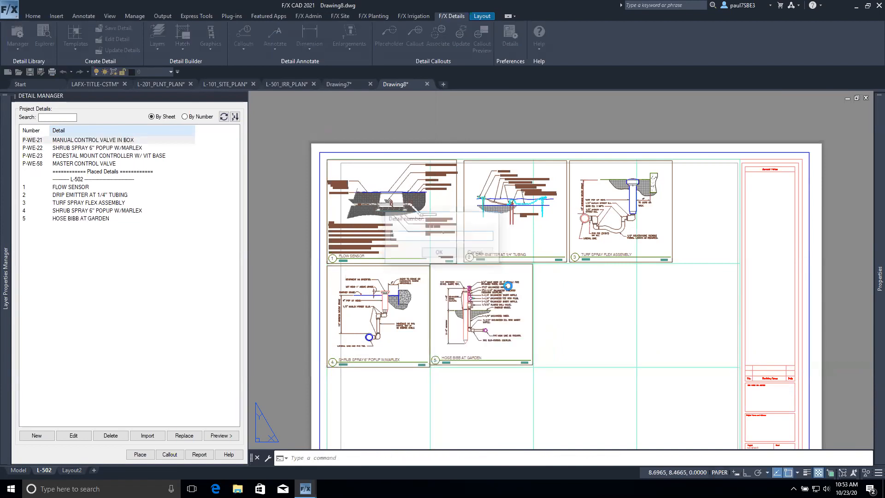
left_click(540, 366)
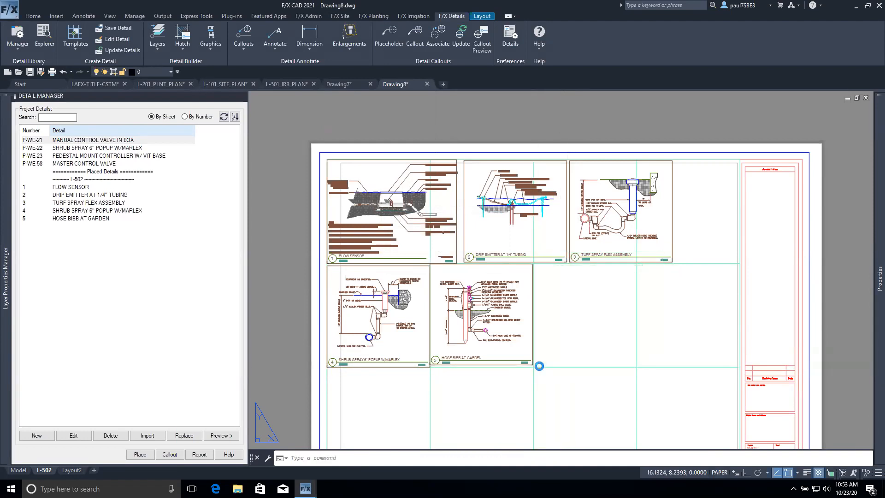
Place the P-WE-22 SHRUB SPRAY 6" POPUP W/MARLEX detail as number 7 in the first cell of the grid's third row.
double_click(124, 140)
left_click(440, 253)
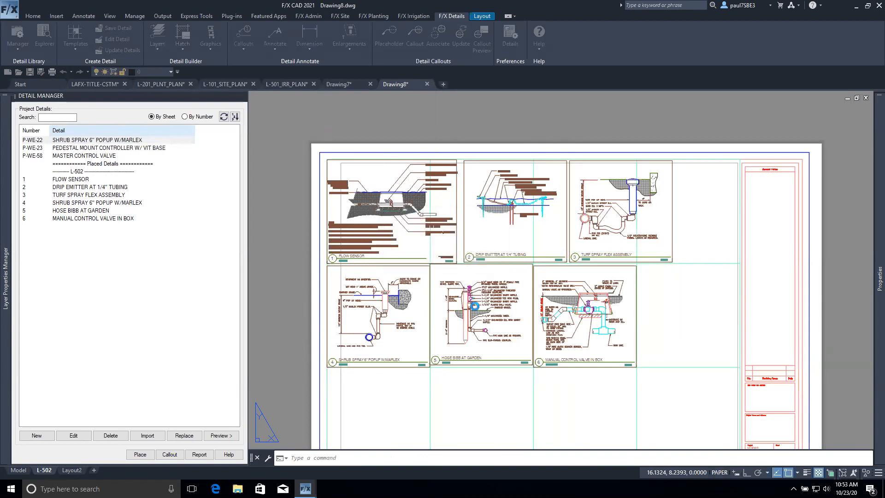
middle_click_drag(423, 403, 478, 313)
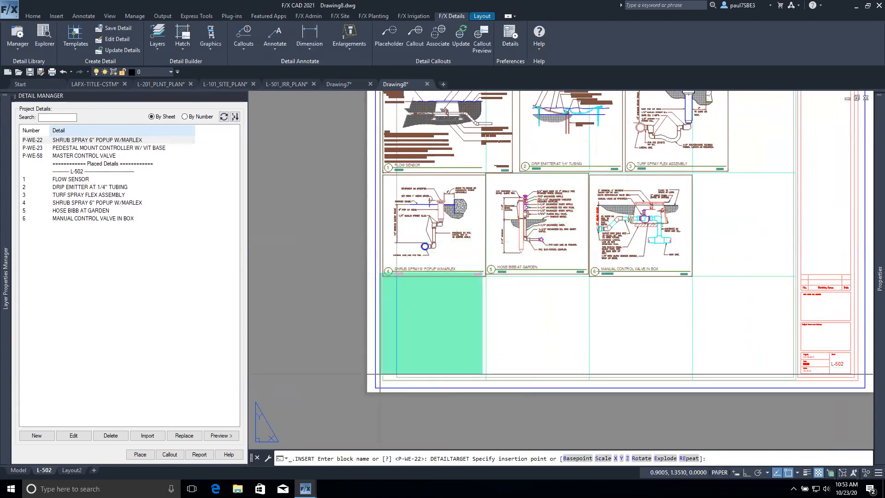
left_click(384, 380)
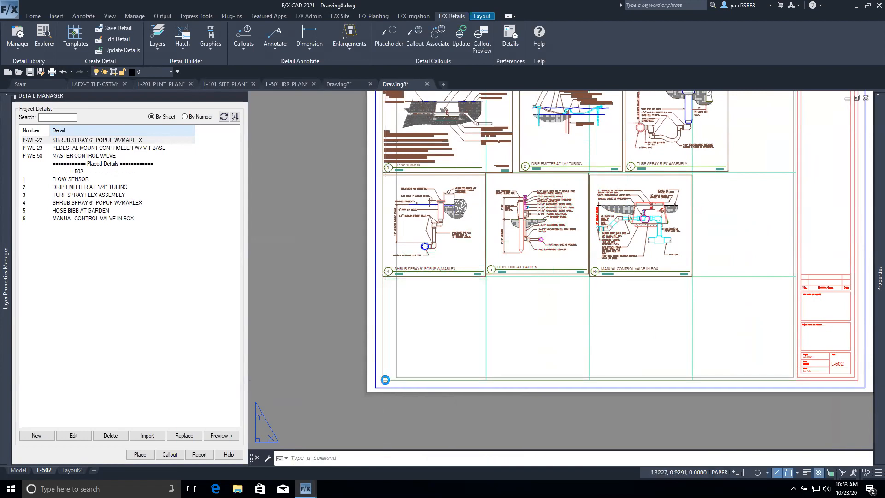
Place the P-WE-23 PEDESTAL MOUNT CONTROLLER W/ VIT BASE detail as number 8 in the third row's second cell.
left_click(123, 140)
double_click(104, 140)
left_click(430, 253)
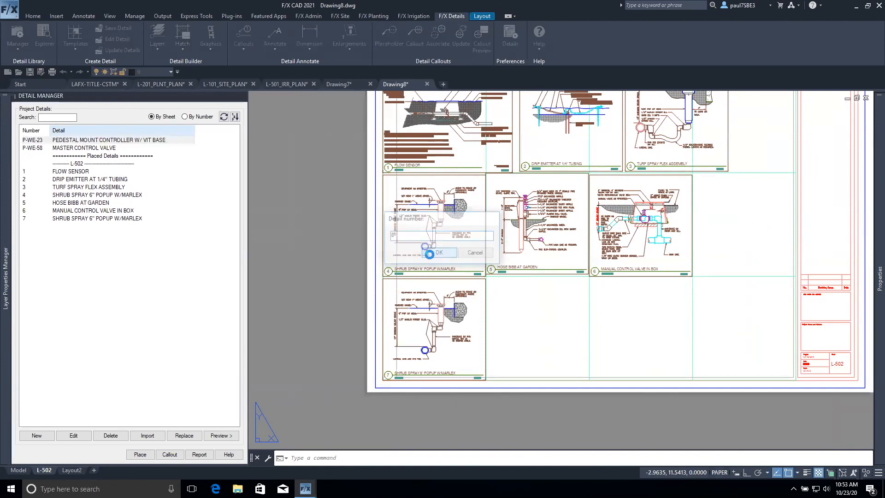
left_click(486, 380)
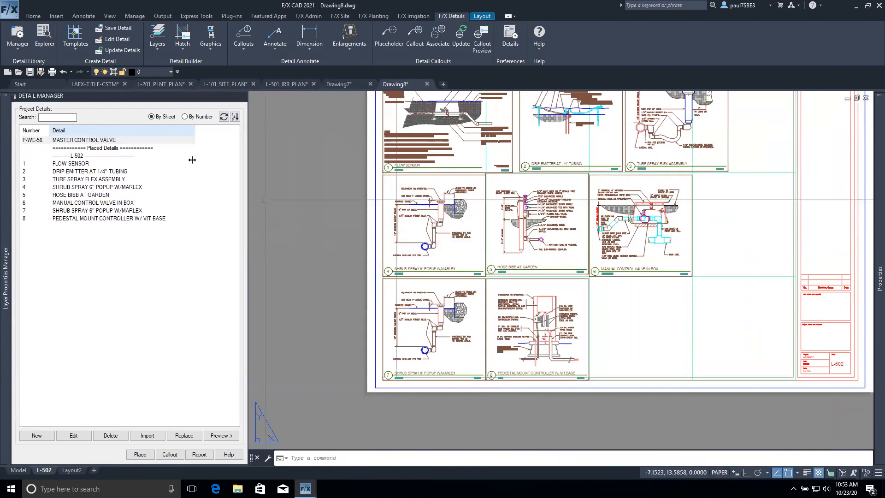
Place the P-WE-58 MASTER CONTROL VALVE detail as number 9 beside the pedestal mount controller detail.
double_click(63, 140)
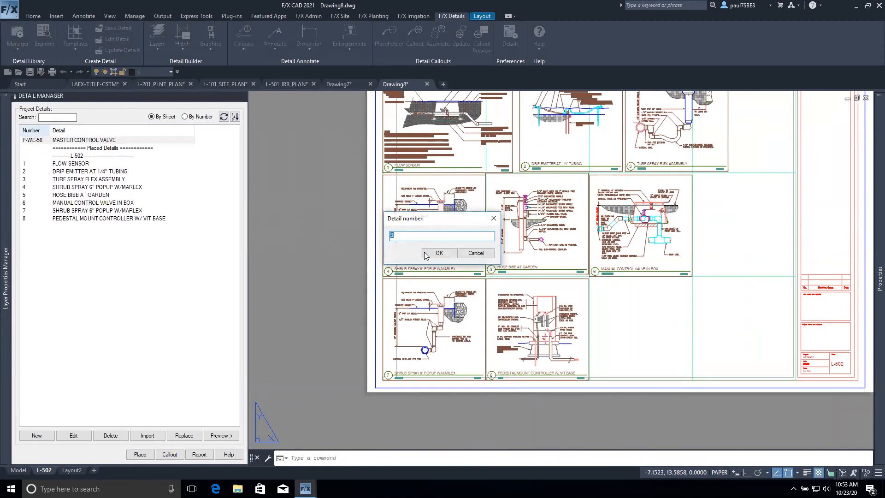
left_click(438, 253)
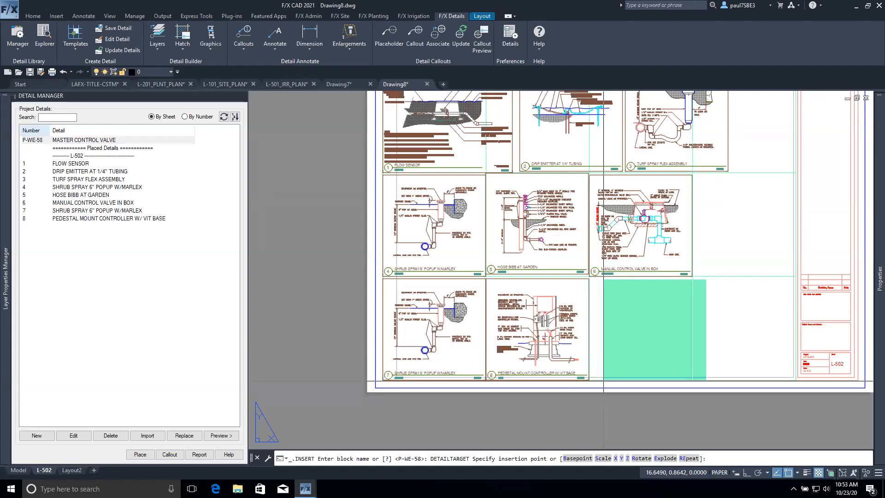
left_click(596, 378)
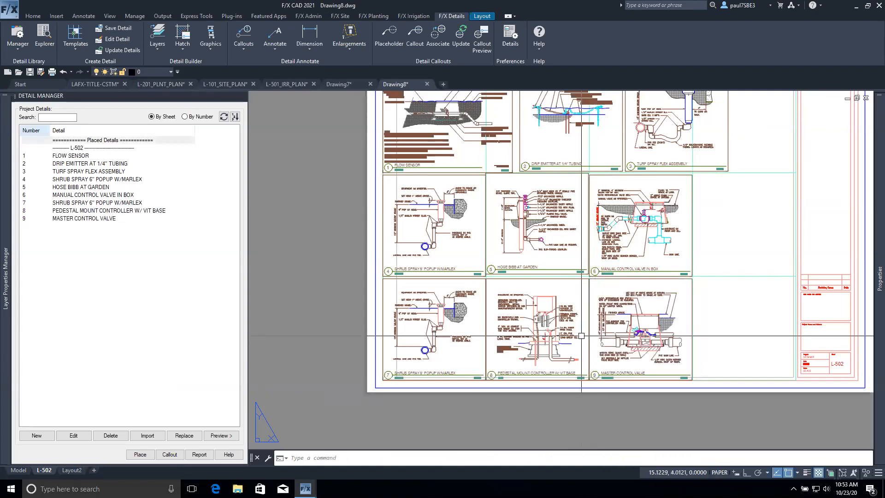
scroll(581, 336, "down", 2)
scroll(548, 265, "up", 4)
scroll(548, 264, "down", 2)
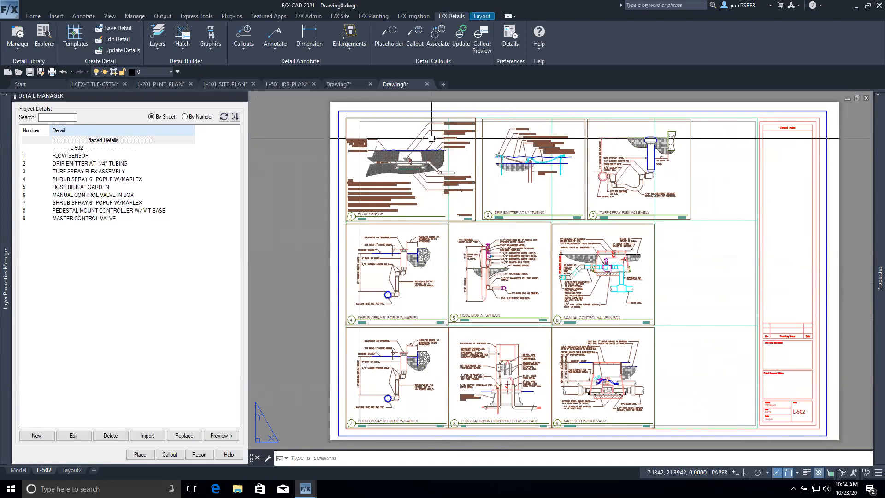
scroll(440, 237, "down", 2)
scroll(439, 237, "up", 2)
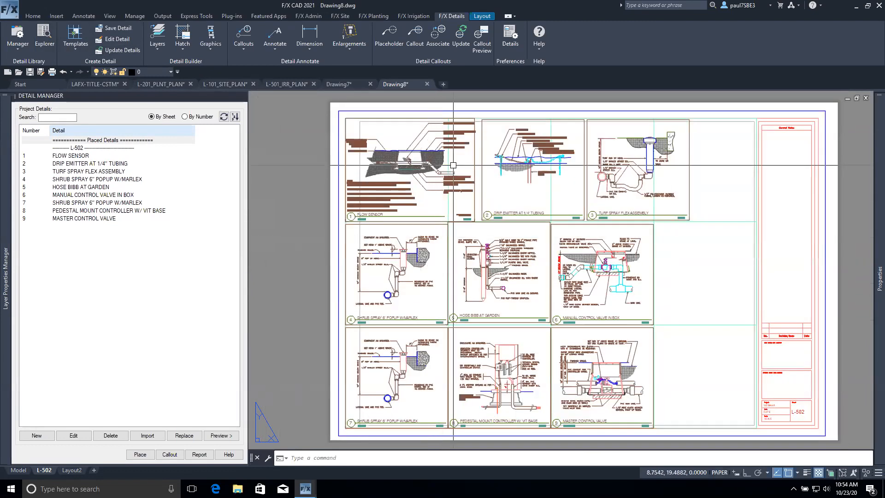
Close Drawing7 and save the irrigation details drawing as L-502_IRR_DET in the Sheets folder.
left_click(370, 84)
left_click(456, 267)
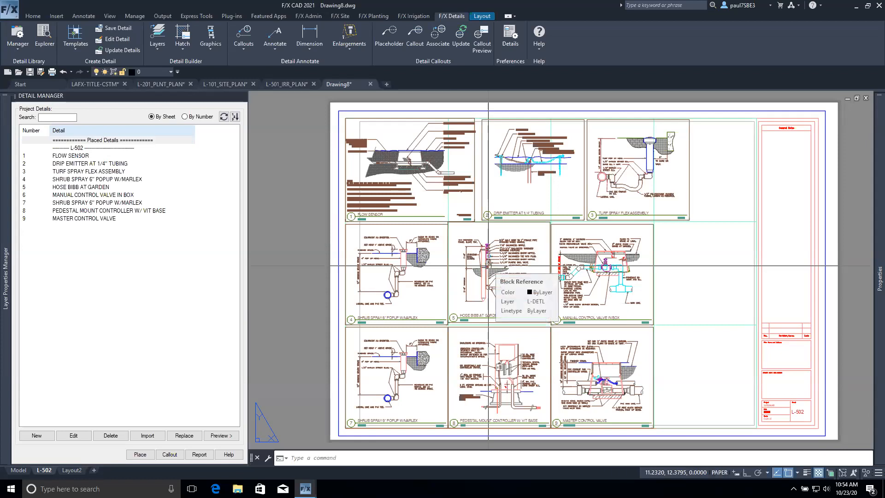
key("ctrl+shift+s")
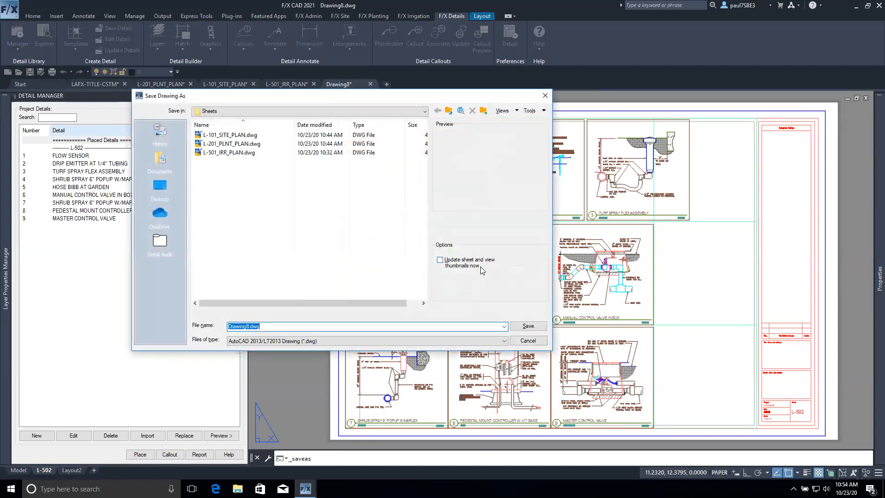
left_click(287, 324)
double_click(288, 325)
key("BackSpace")
type("L-")
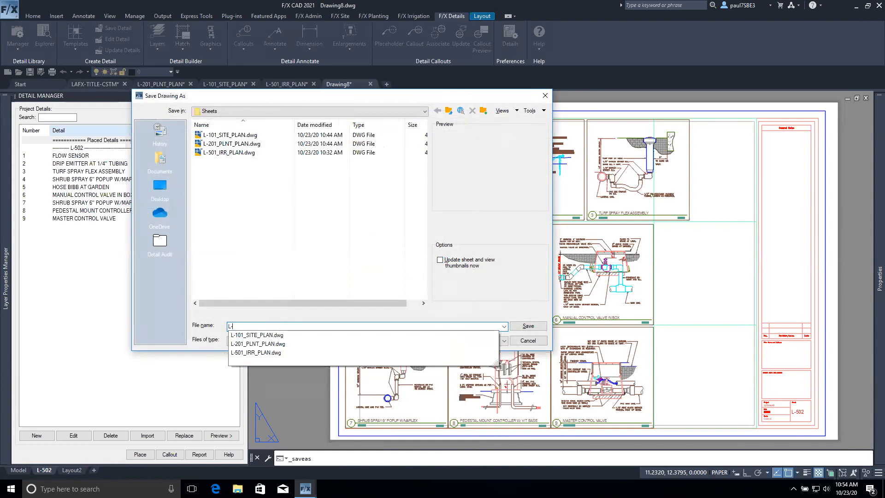
type("502")
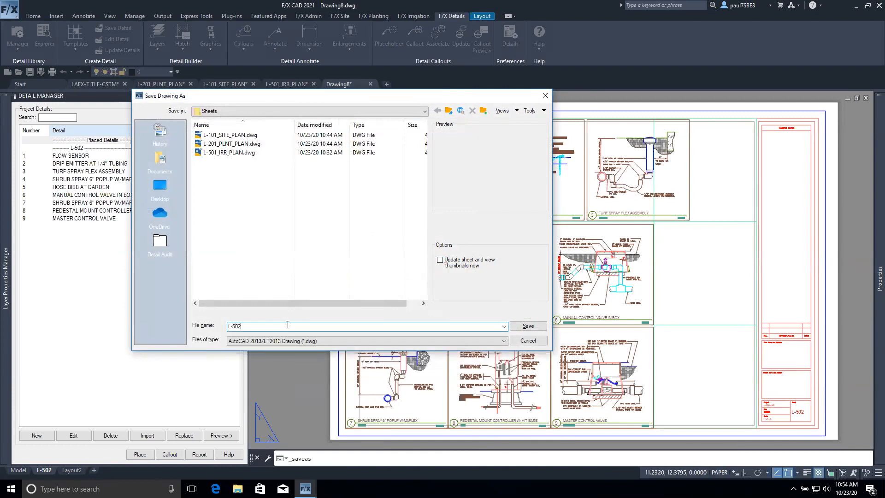
type("_IRR_DET")
left_click(544, 326)
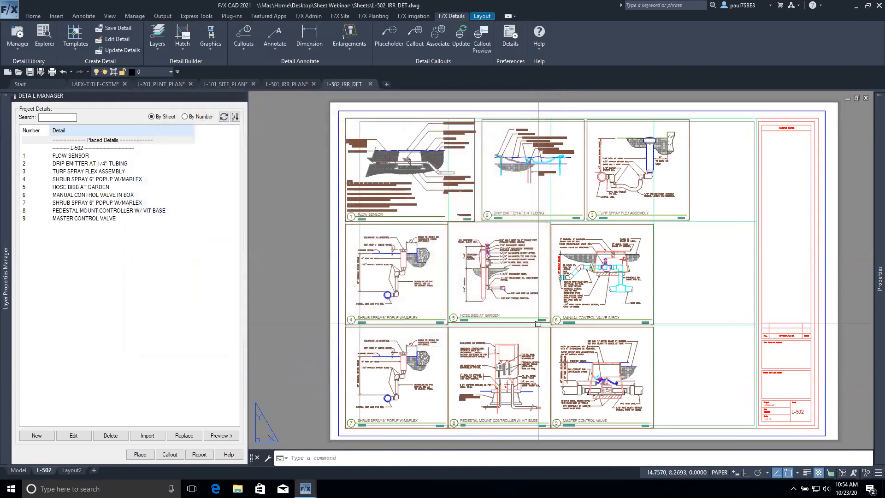
Review the plot settings of the L-502 layout and close them without plotting.
mouse_move(365, 194)
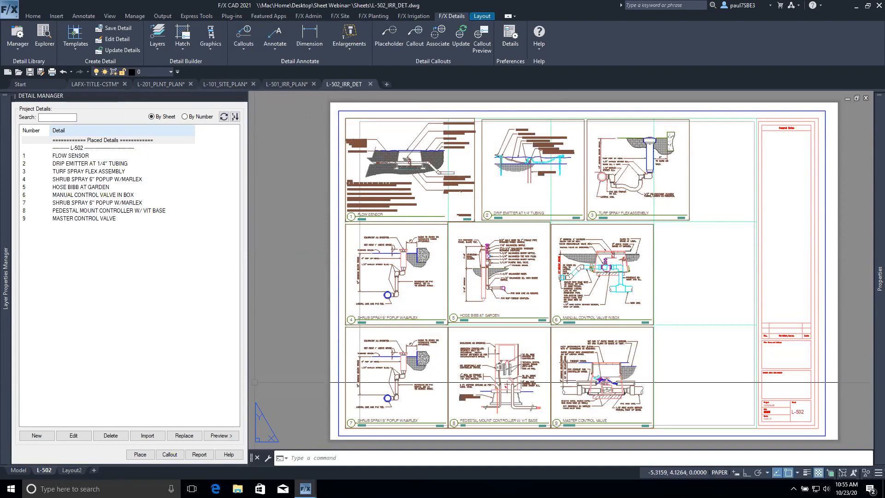
right_click(42, 469)
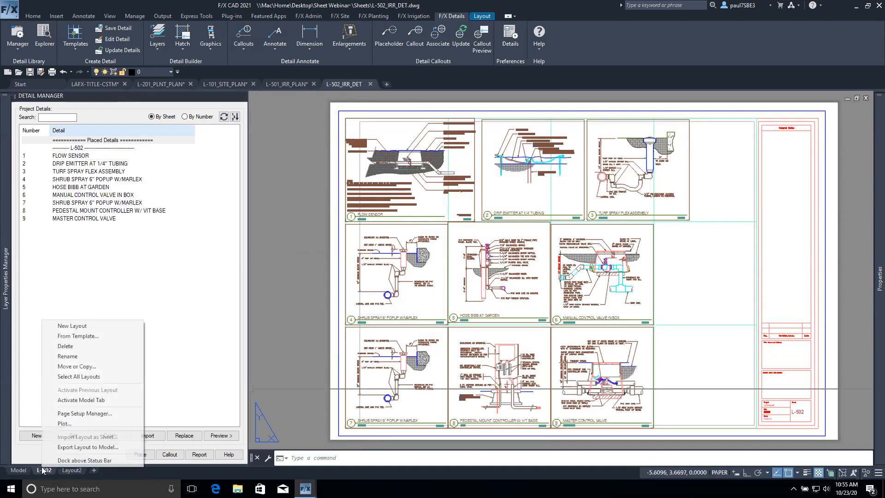
left_click(70, 423)
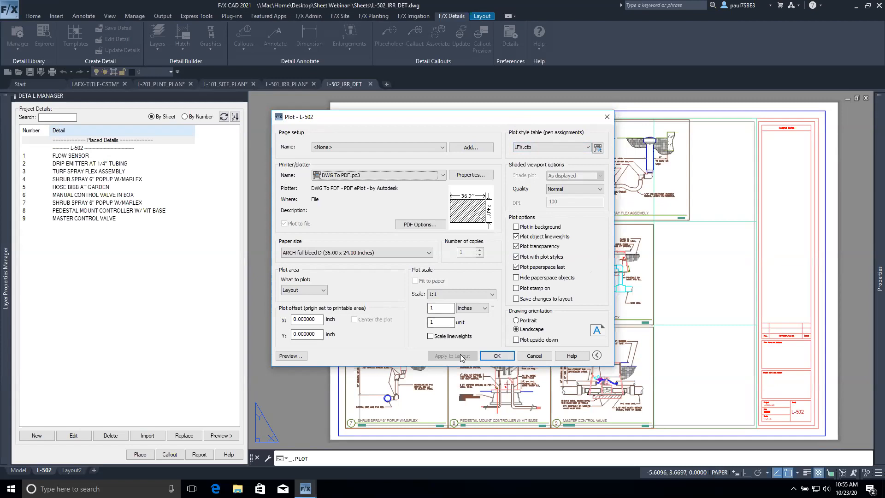
left_click(530, 356)
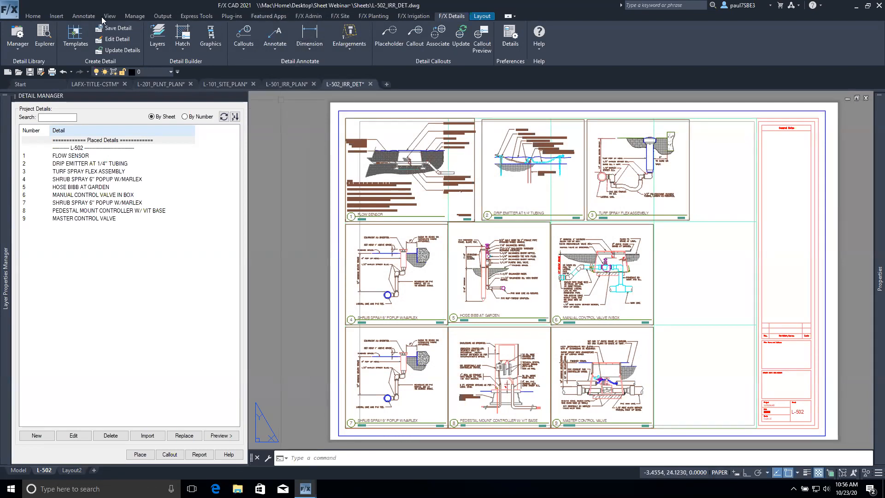
Examine the batch plot sheet list for the open drawings and close it without saving the list.
left_click(162, 16)
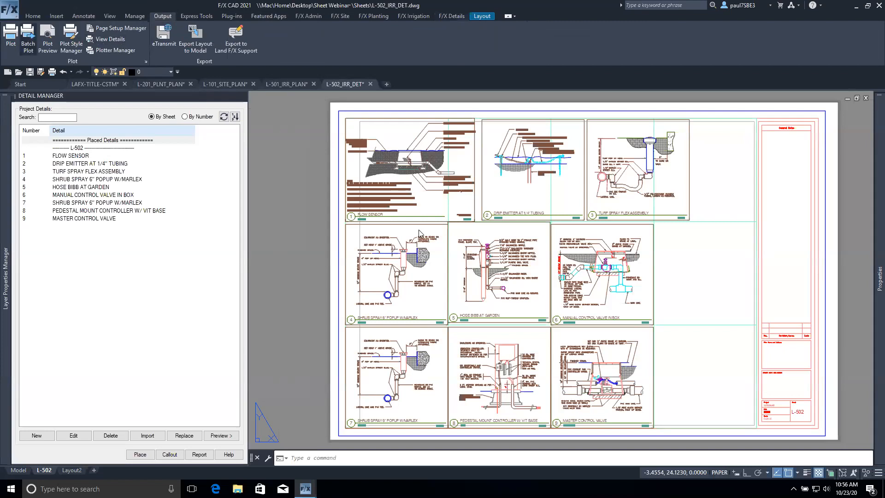
left_click(28, 38)
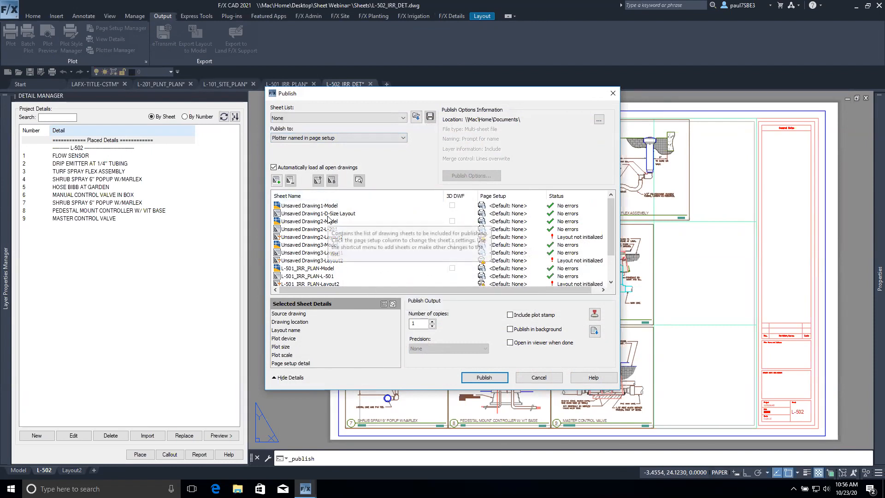
left_click(612, 95)
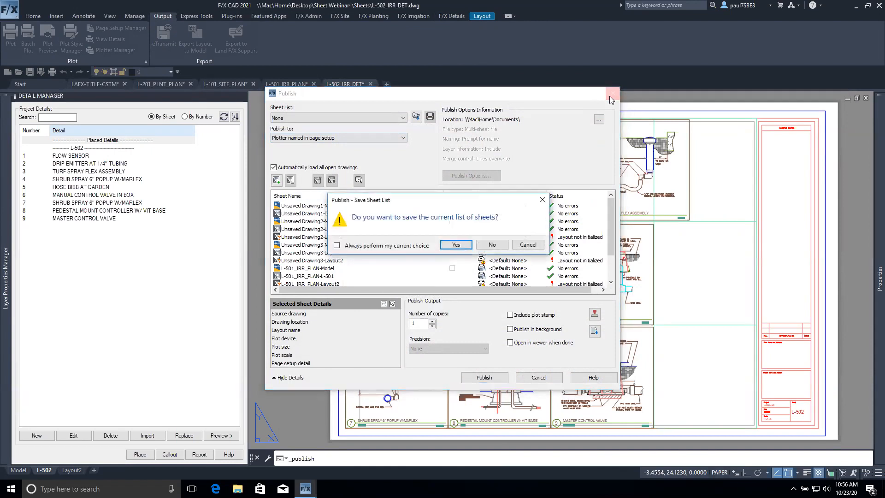
left_click(503, 246)
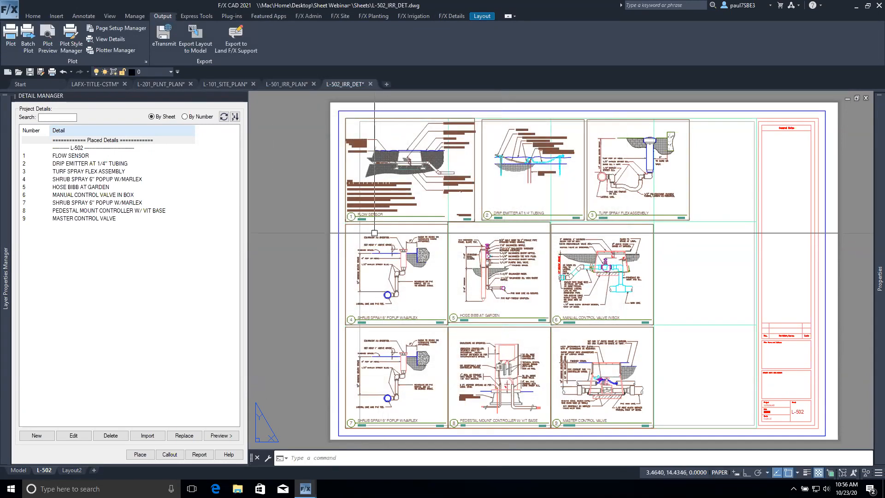
Open the Sheet Set Manager and start a new sheet set from existing drawings, named WEBINAR EXAMPLE.
type("SSM")
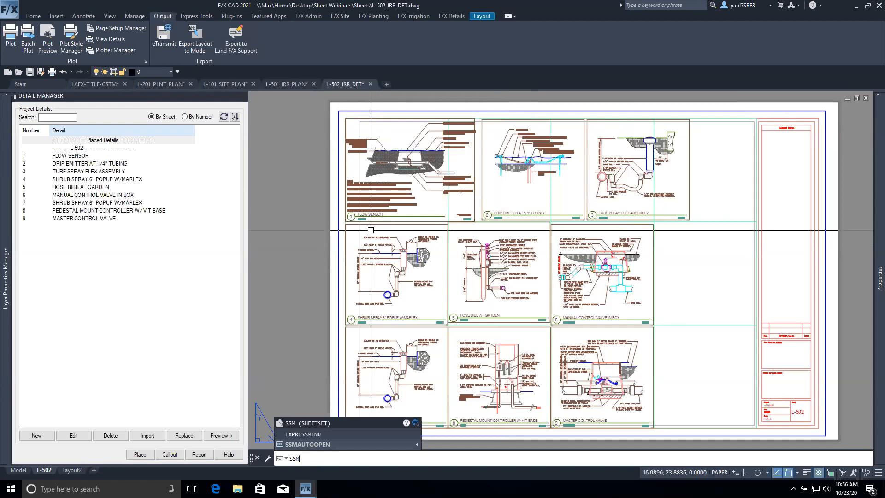
key("Return")
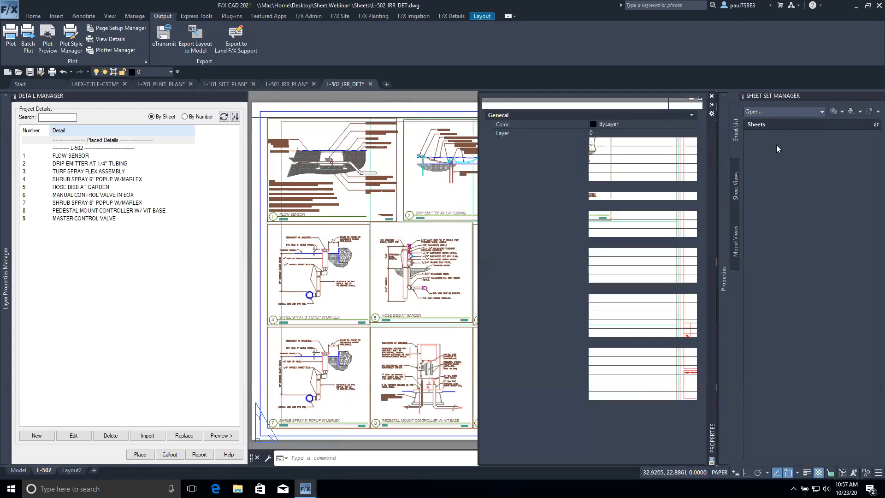
left_click(822, 111)
left_click(809, 138)
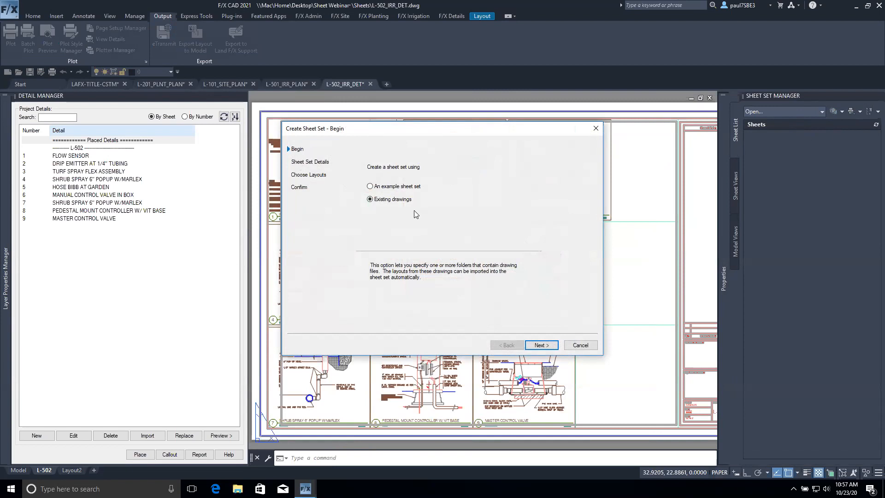
left_click(542, 345)
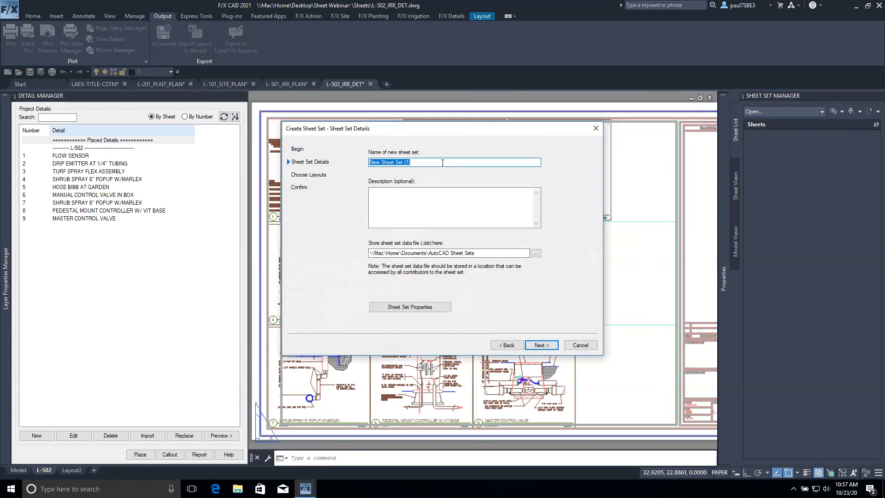
type("WEBINAR EXAMPLE")
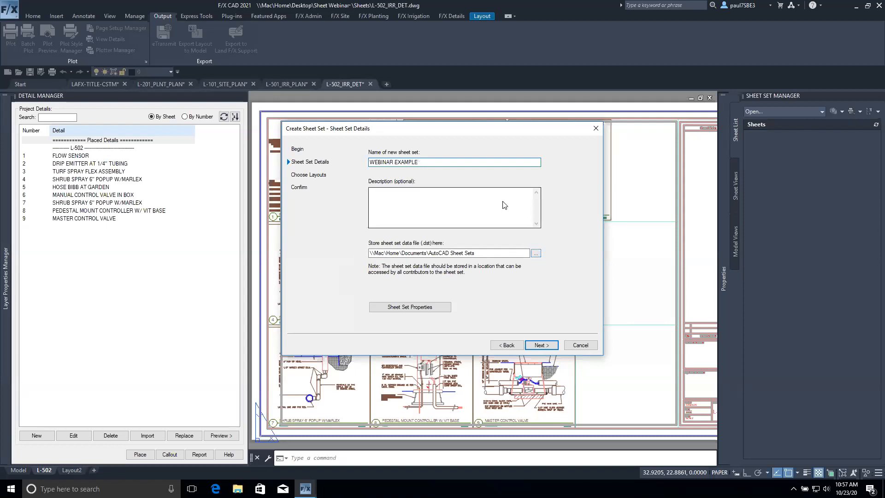
left_click(542, 350)
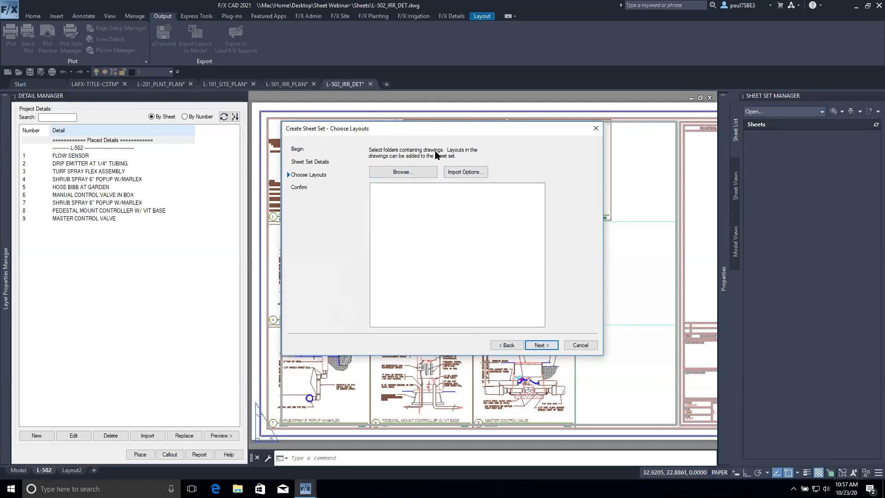
Add the drawing layouts from the Sheets folder inside the desktop's Sheet Webinar folder to the new sheet set.
left_click(432, 177)
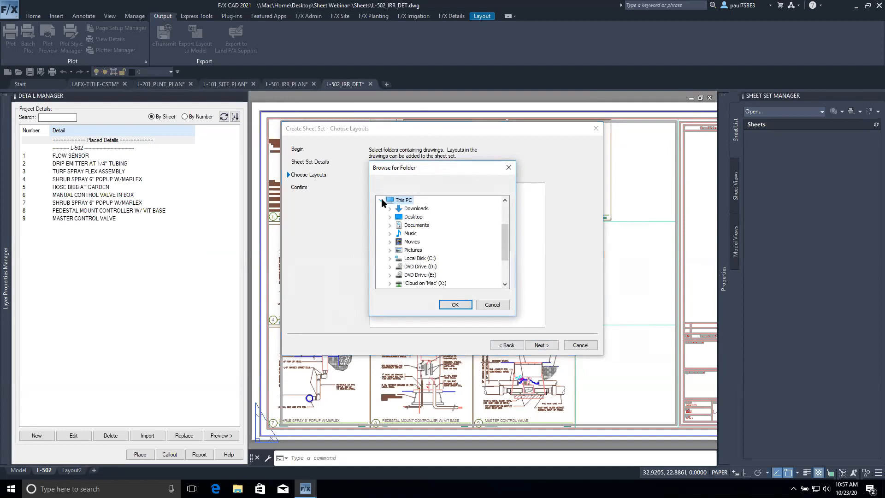
left_click(390, 217)
left_click(398, 249)
scroll(429, 245, "down", 5)
scroll(434, 238, "up", 2)
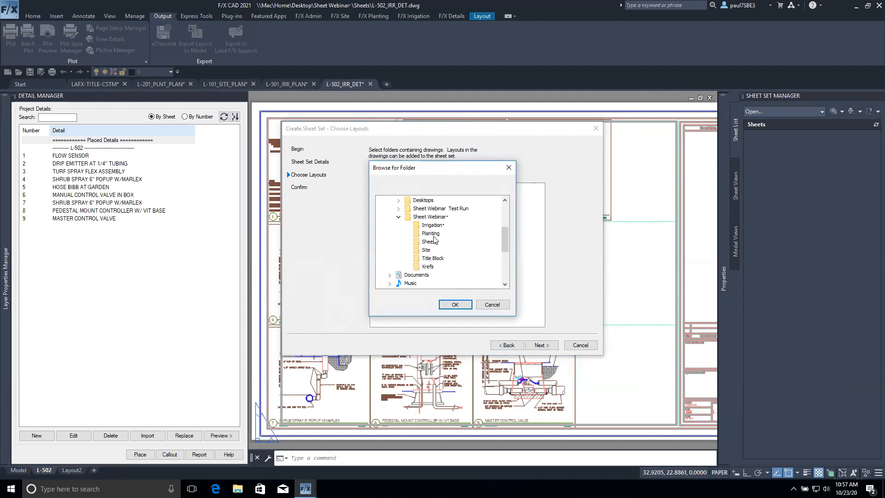
left_click(432, 242)
left_click(455, 305)
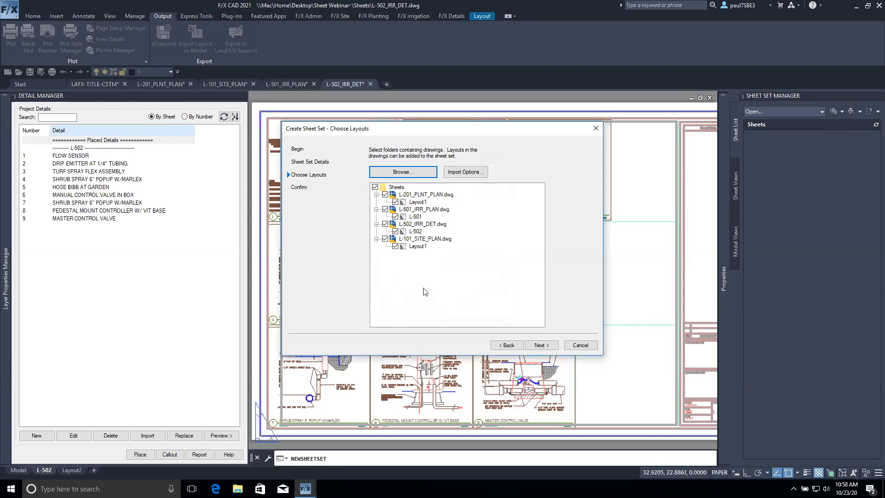
Review the WEBINAR EXAMPLE sheet set preview and finish creating the sheet set.
left_click(541, 346)
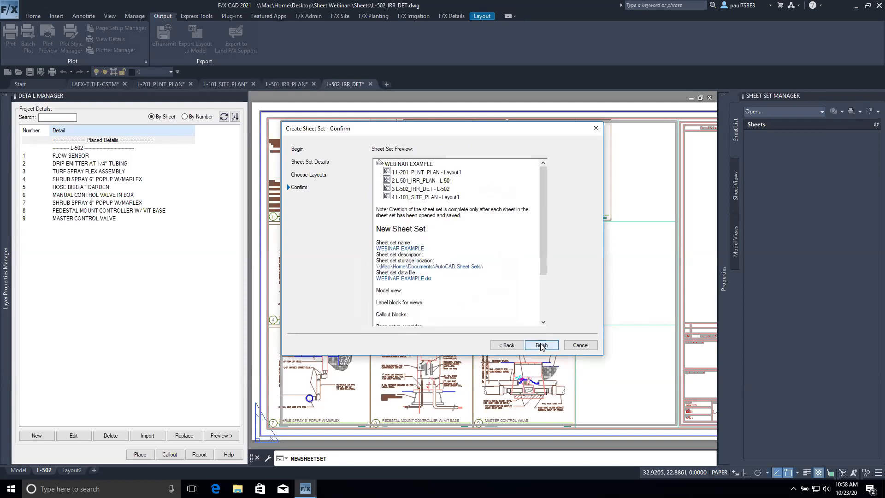
scroll(466, 269, "down", 3)
scroll(466, 270, "up", 3)
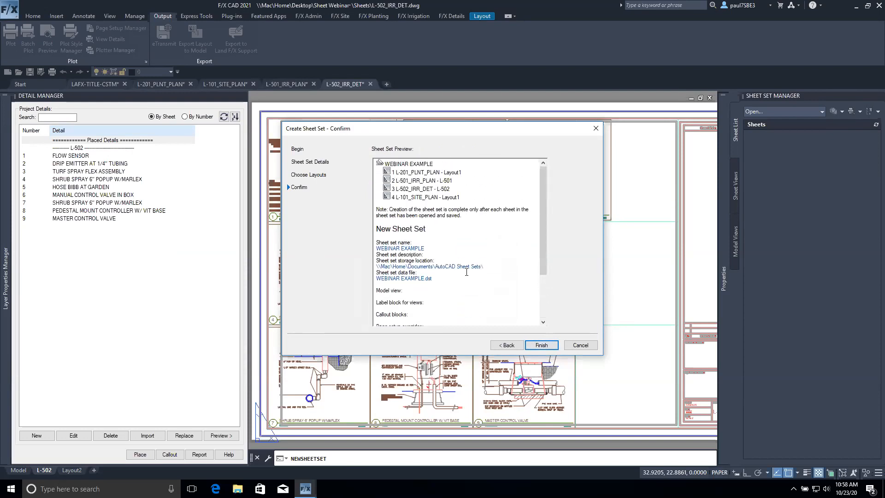
left_click(541, 345)
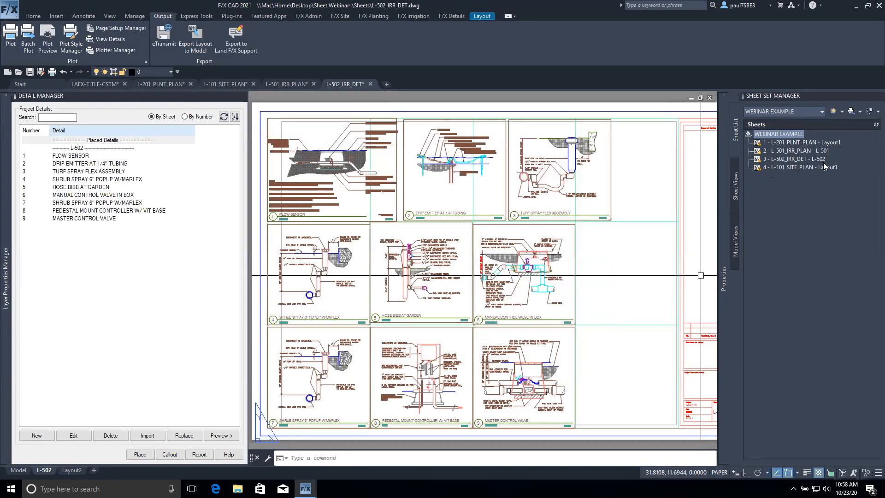
Publish the whole WEBINAR EXAMPLE sheet set to PDF, saving it on the desktop as WEBINAR EXAMPLE.pdf.
right_click(790, 134)
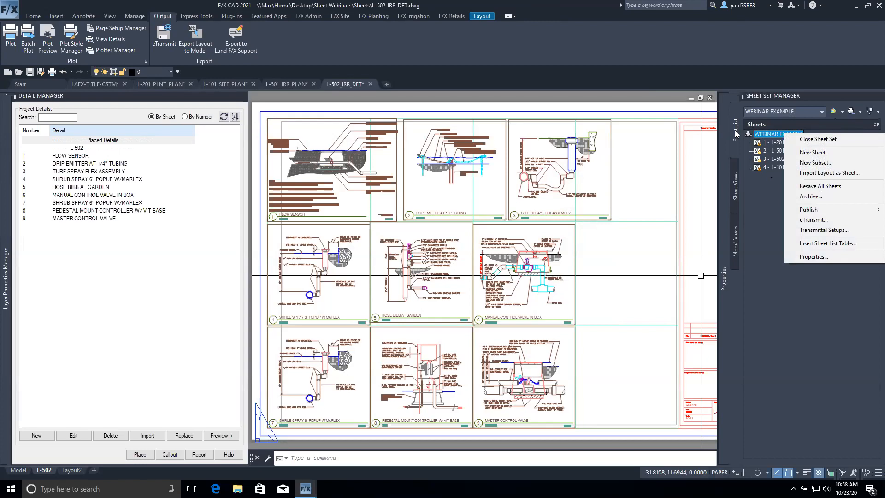
mouse_move(833, 213)
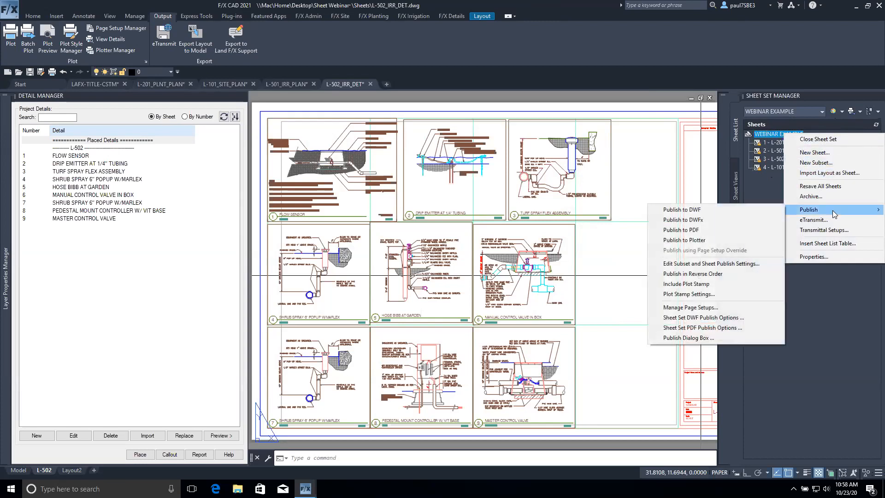
left_click(691, 229)
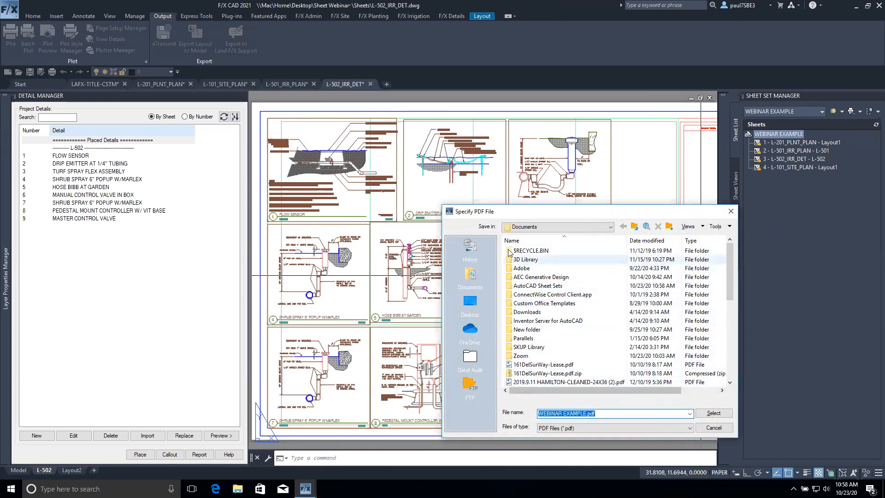
left_click(470, 302)
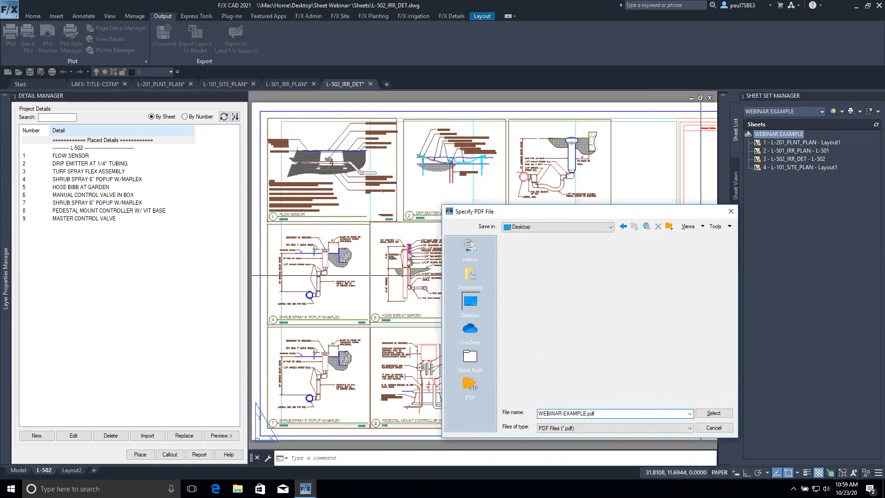
left_click(710, 413)
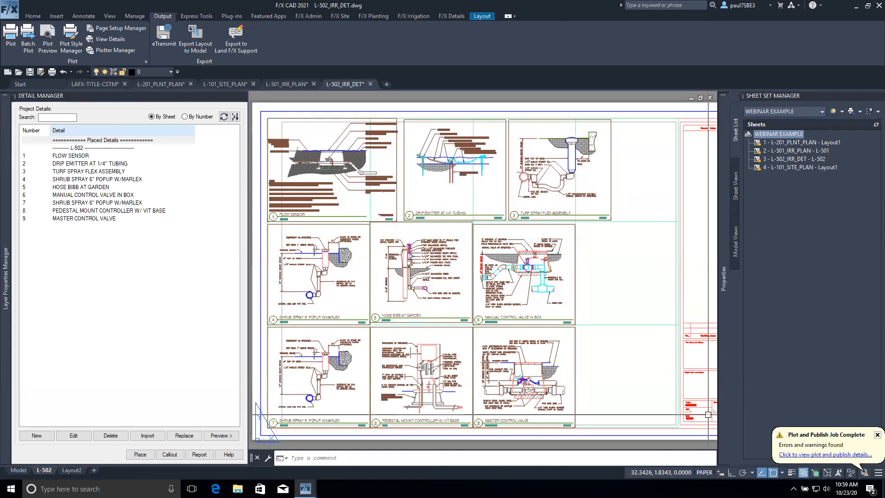
Switch to Preview, examine all four pages of WEBINAR.pdf, and close both windows showing the file.
key("ctrl+Left")
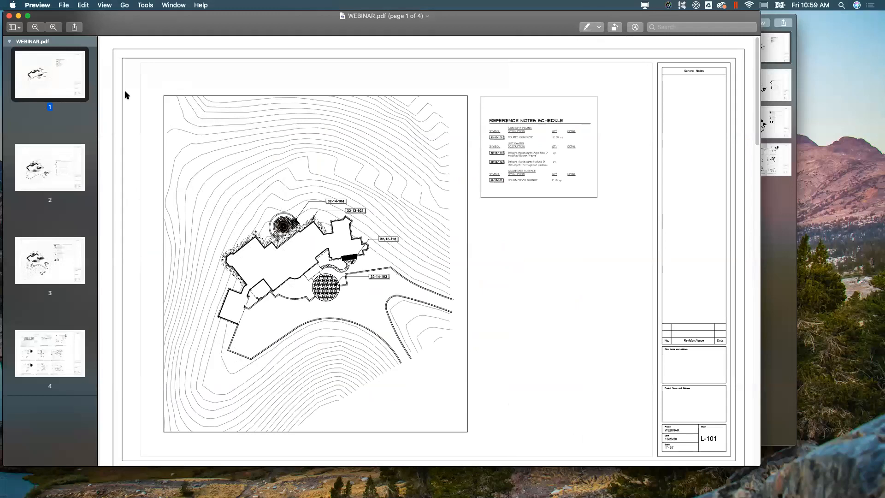
left_click(54, 172)
left_click(68, 248)
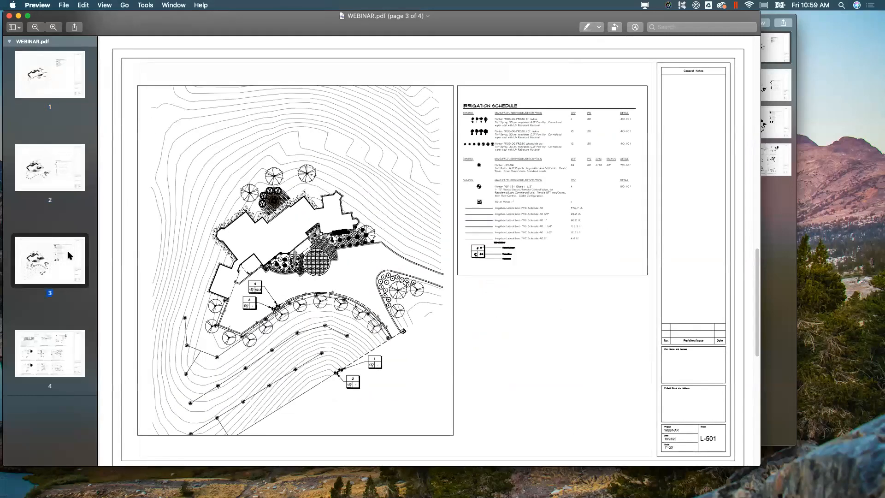
left_click(77, 347)
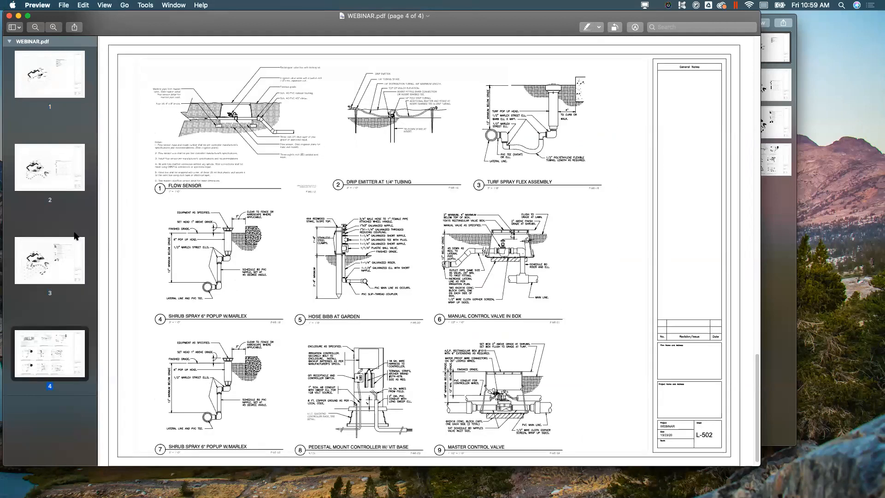
left_click(76, 237)
left_click(56, 172)
left_click(63, 89)
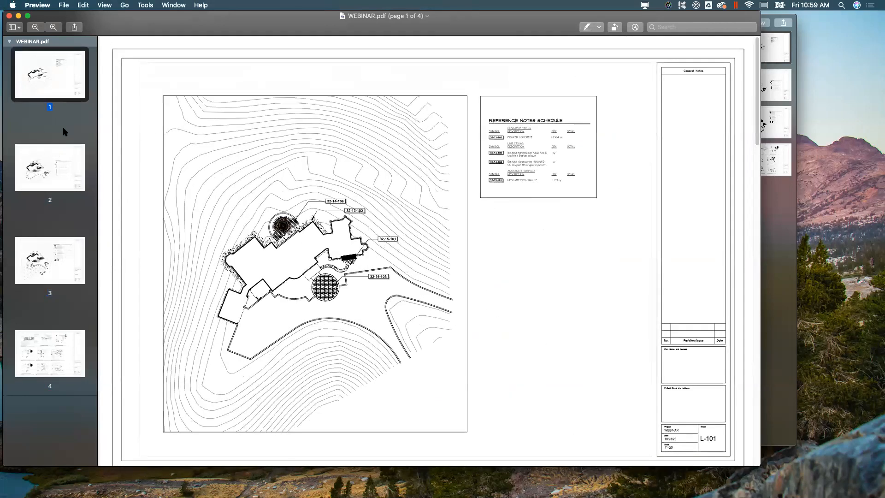
left_click(10, 16)
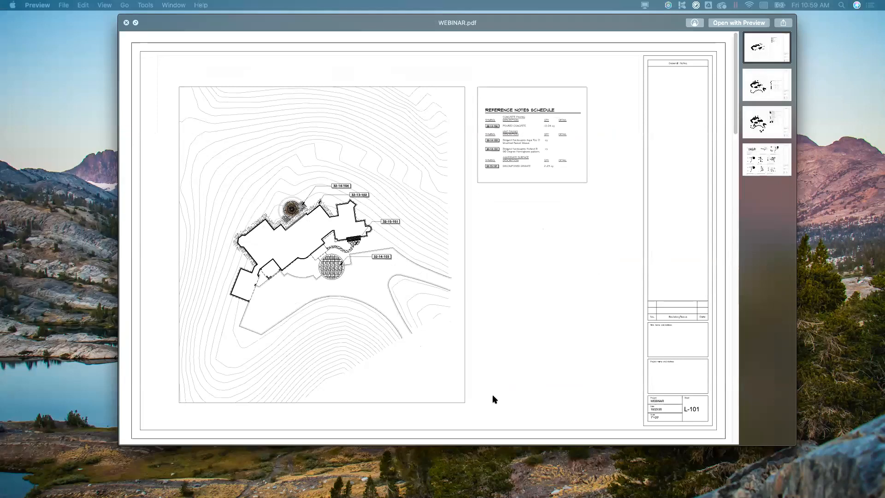
left_click(125, 22)
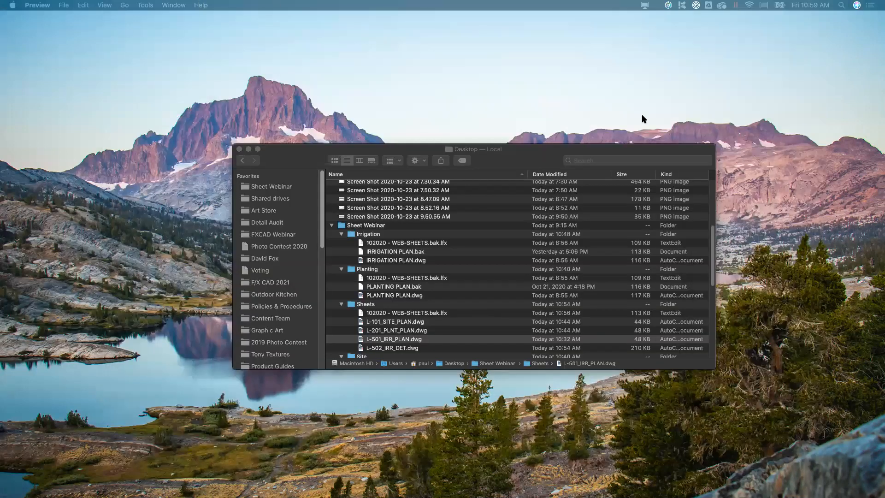
Switch back to F/X CAD and dismiss the plot and publish notification.
key("ctrl+Up")
left_click(477, 33)
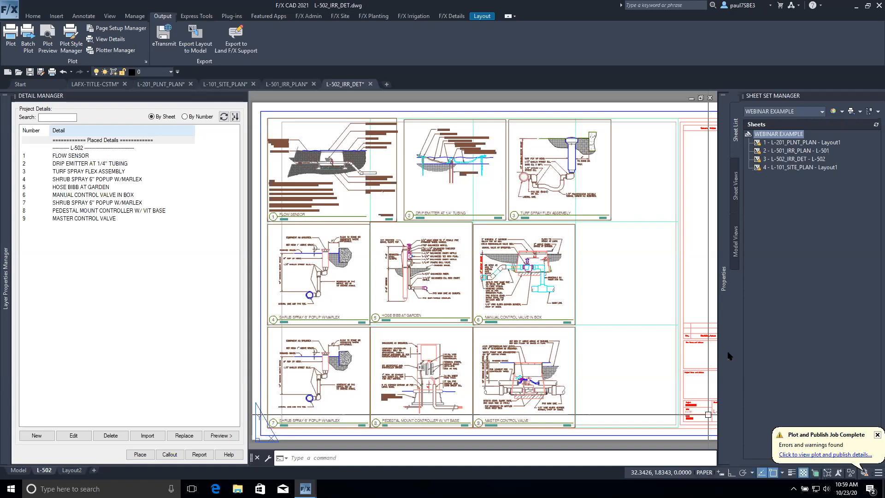
left_click(877, 435)
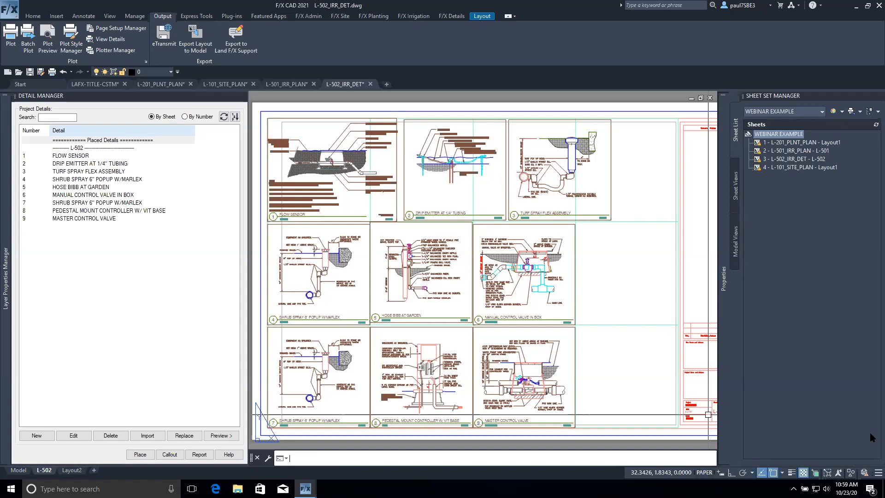